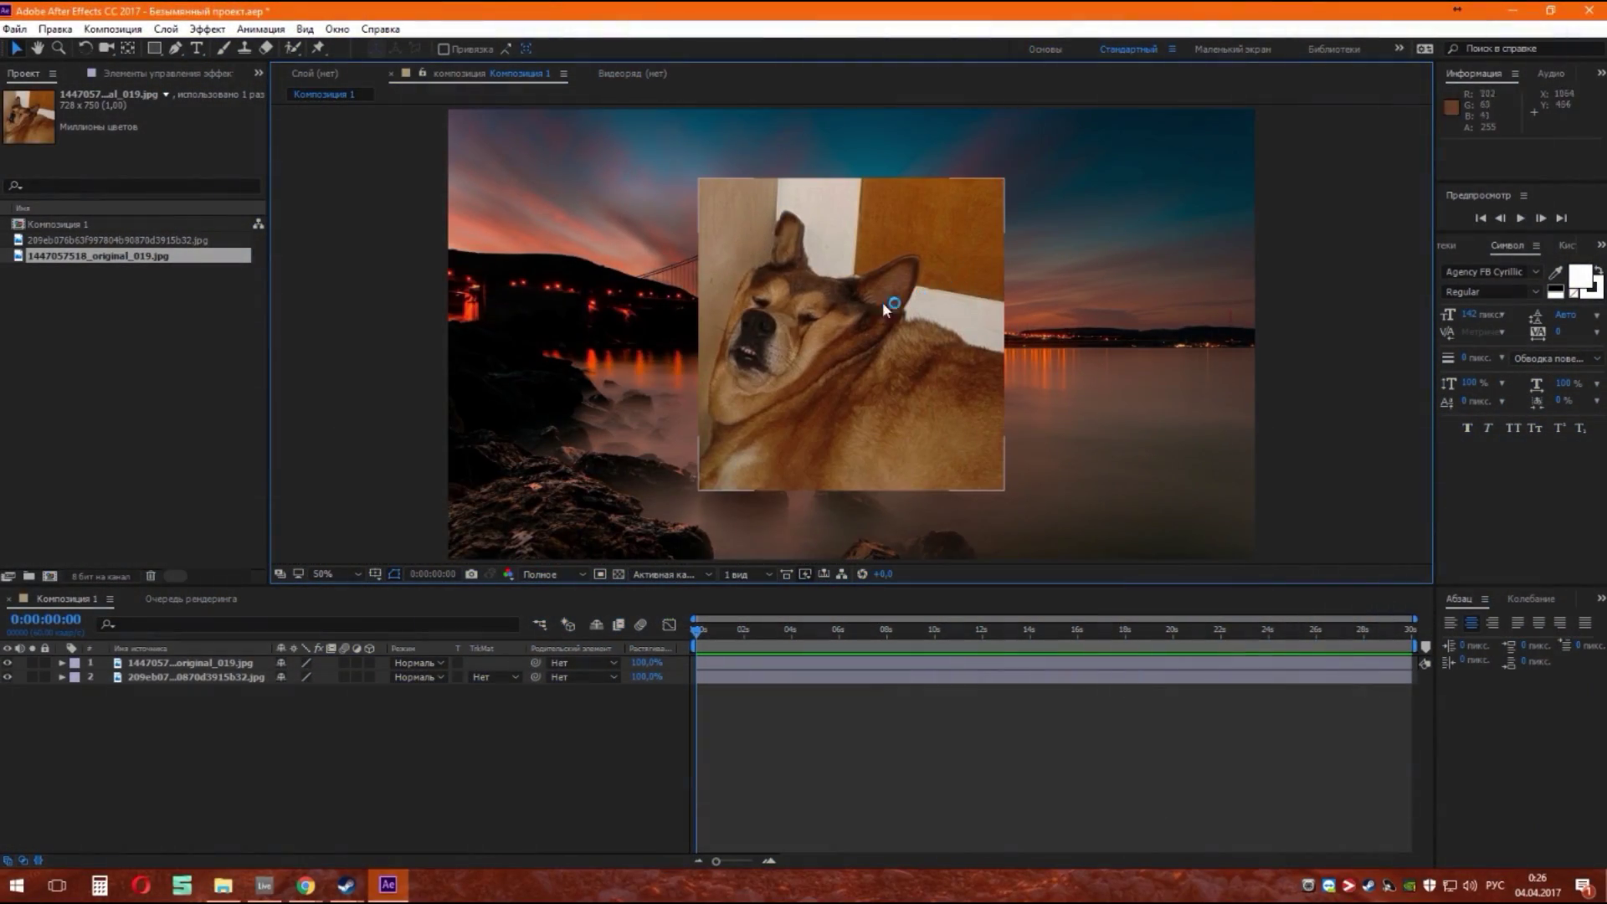
Switch to the Pen tool with the dog photo layer selected.
click(384, 211)
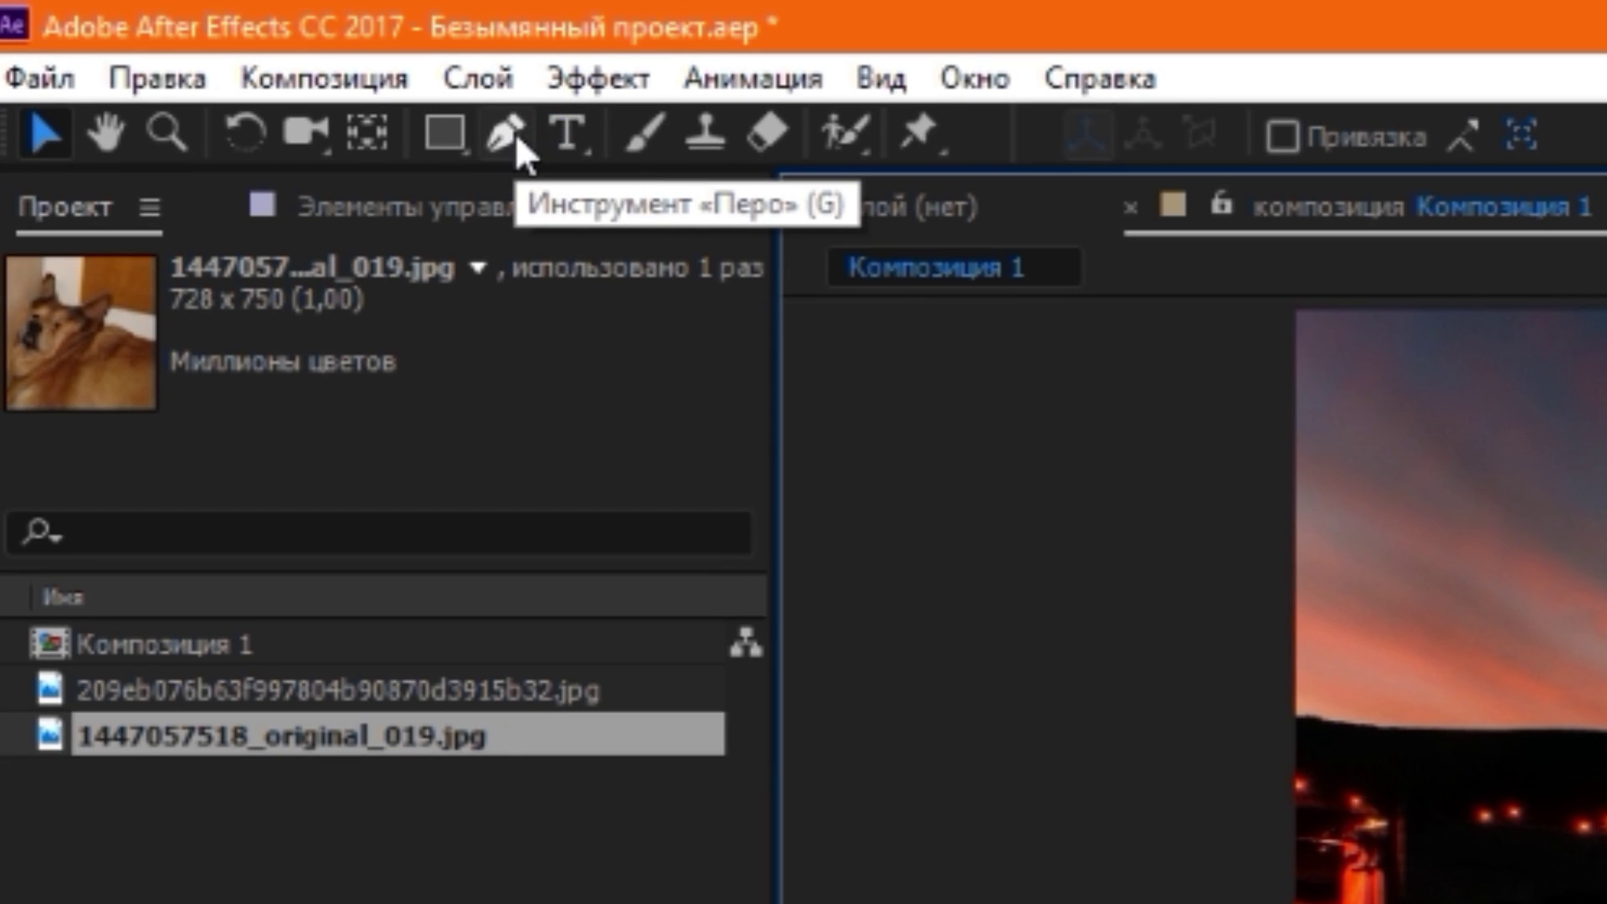
click(512, 133)
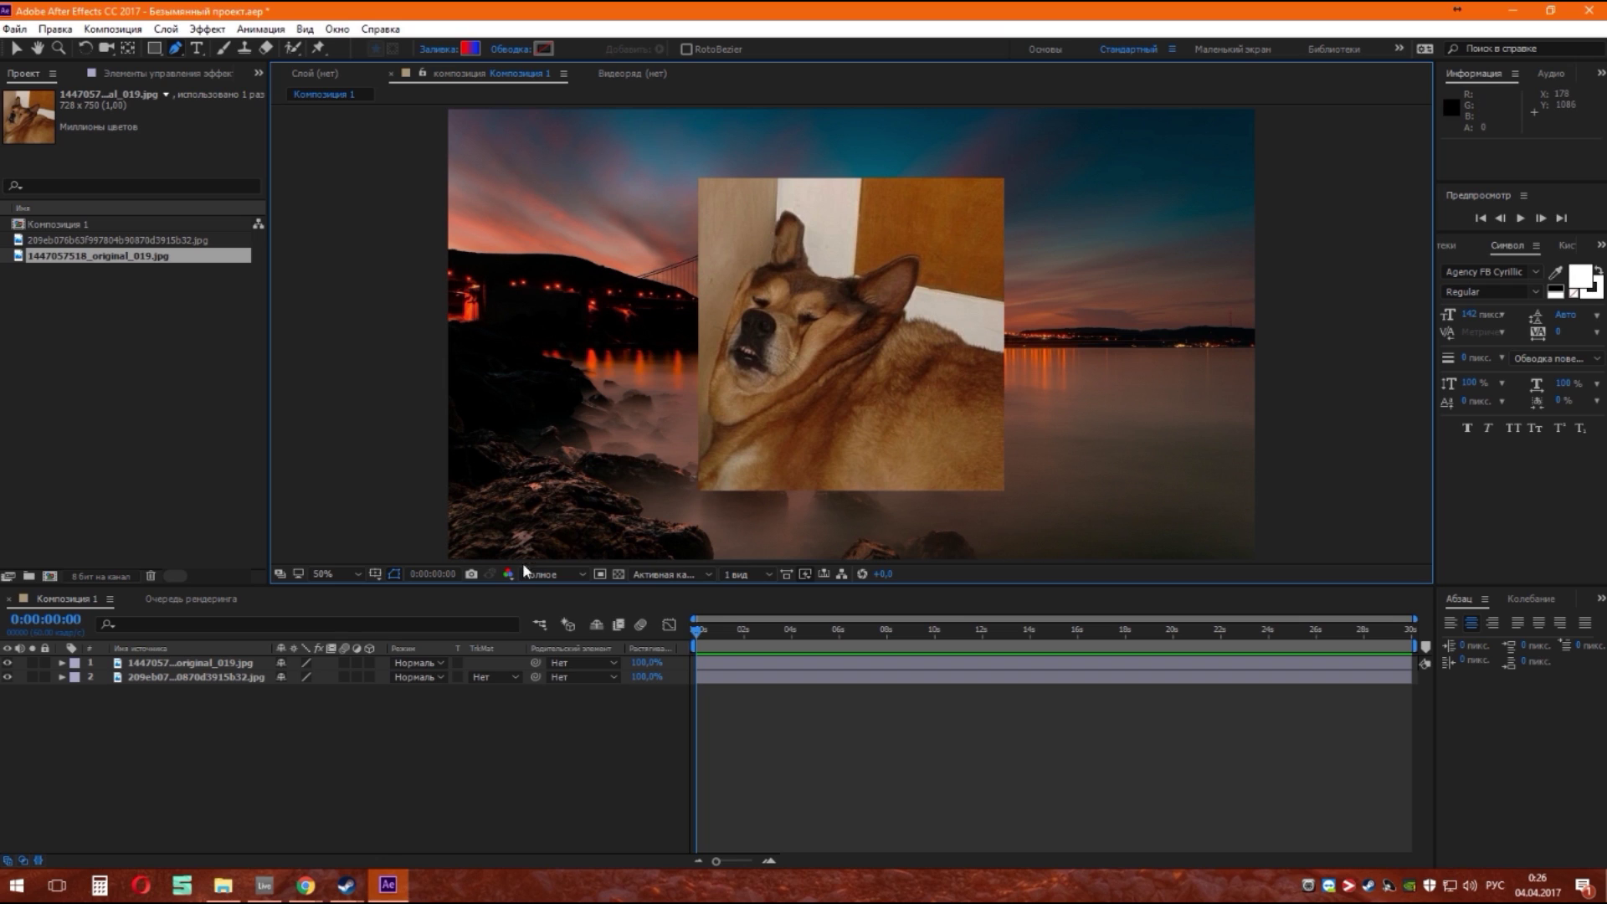
click(163, 663)
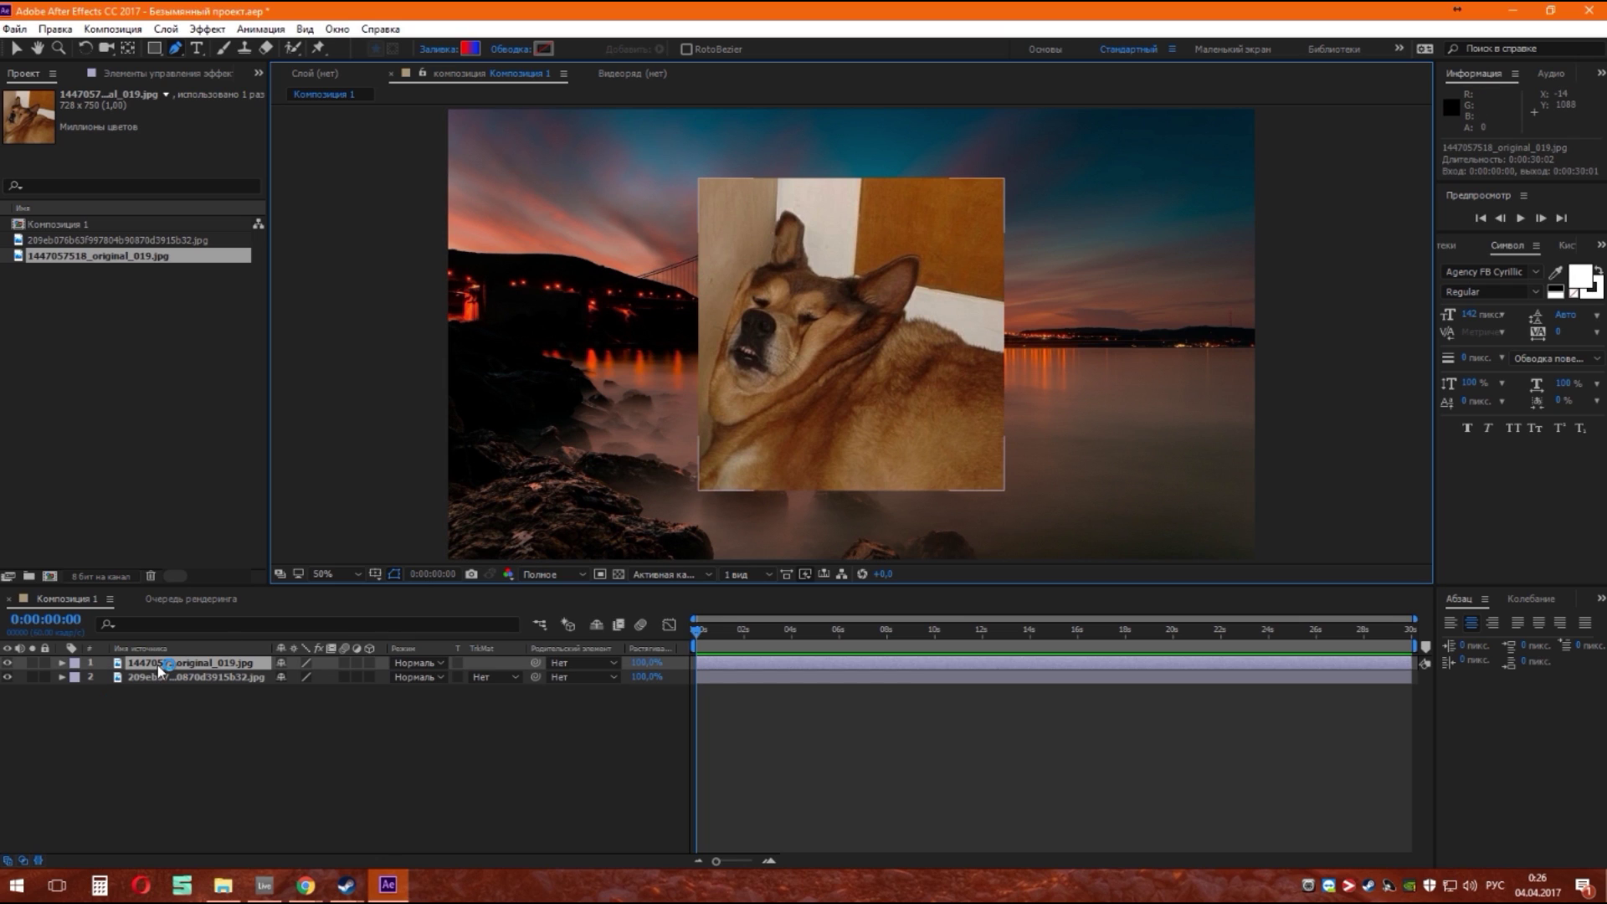
Trace a closed mask around the dog's head, ears and chin, then undo it.
click(727, 316)
click(769, 260)
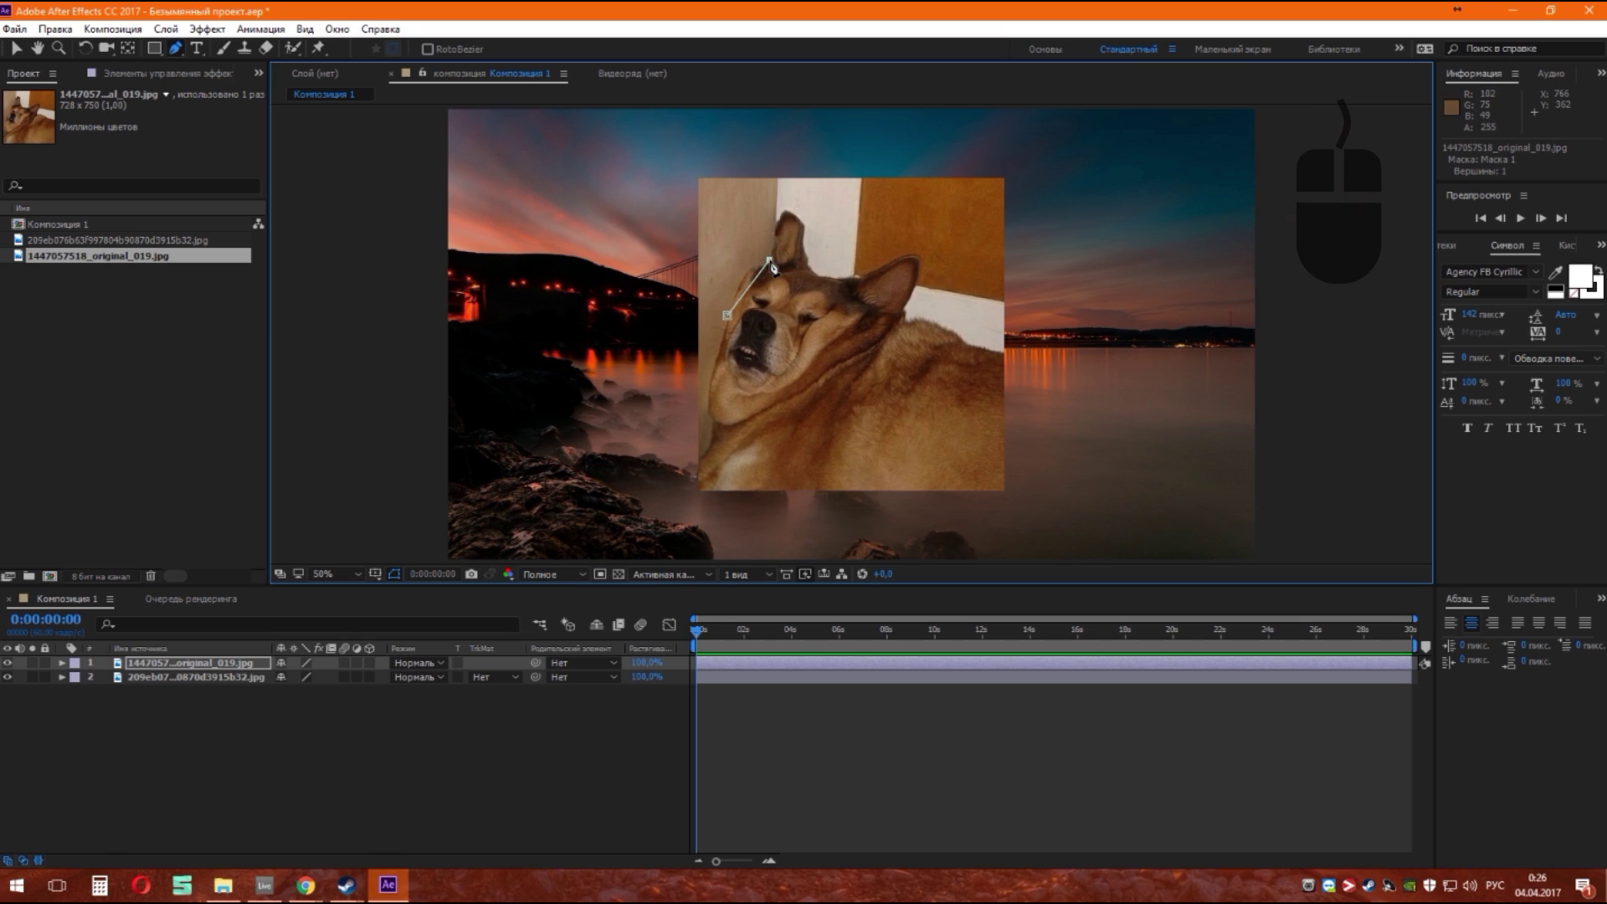
click(783, 214)
click(808, 265)
click(916, 252)
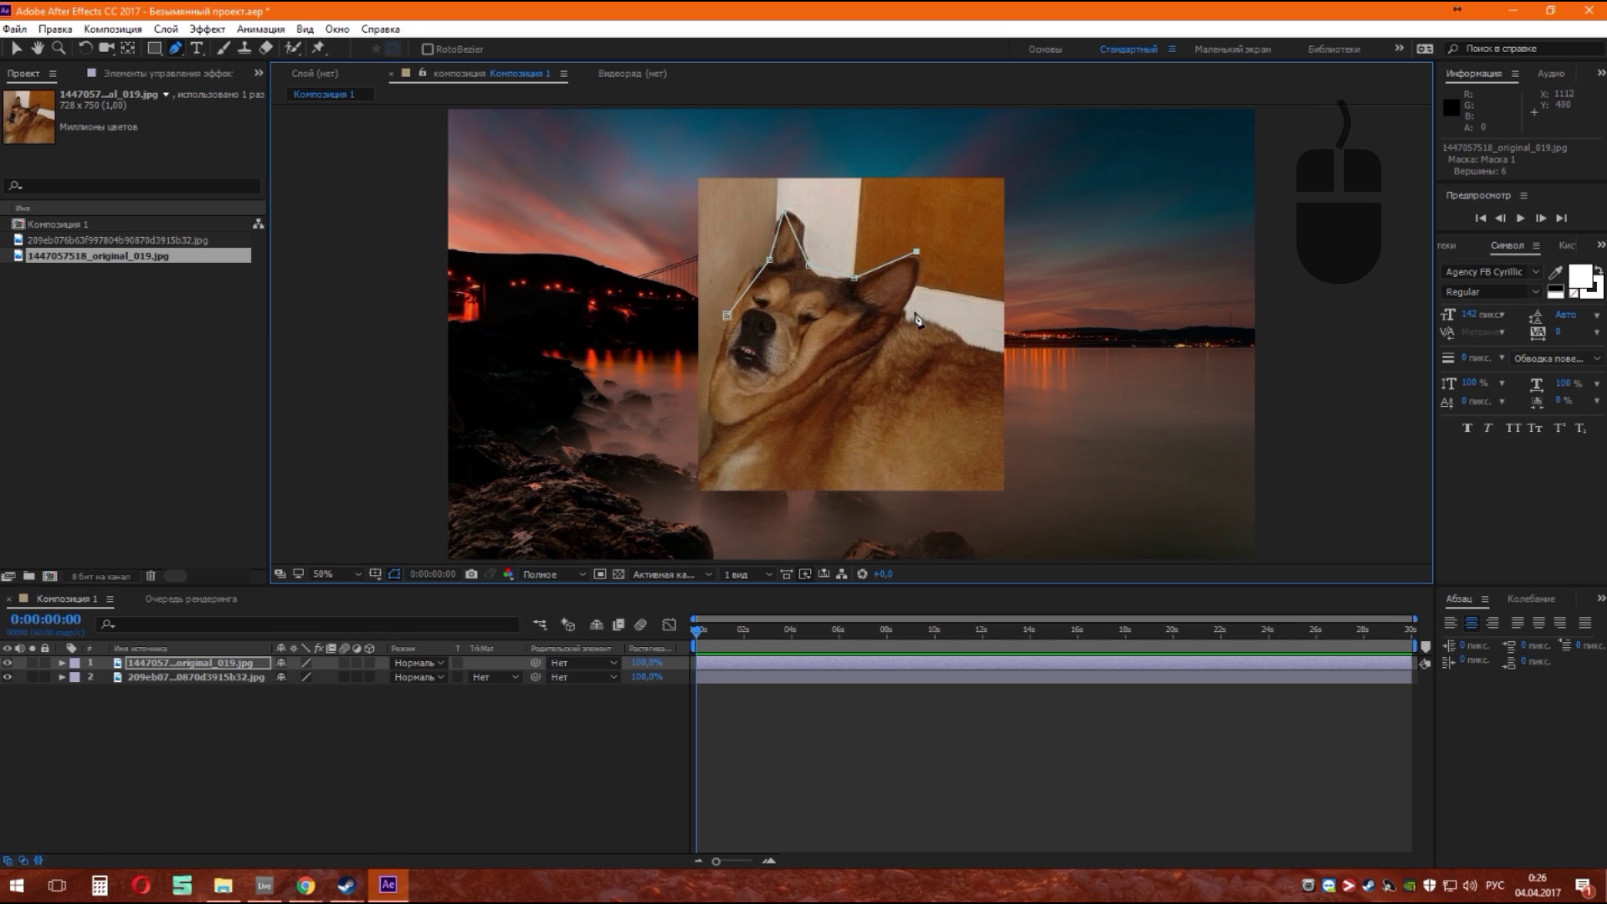
click(906, 316)
click(815, 388)
click(730, 427)
click(705, 412)
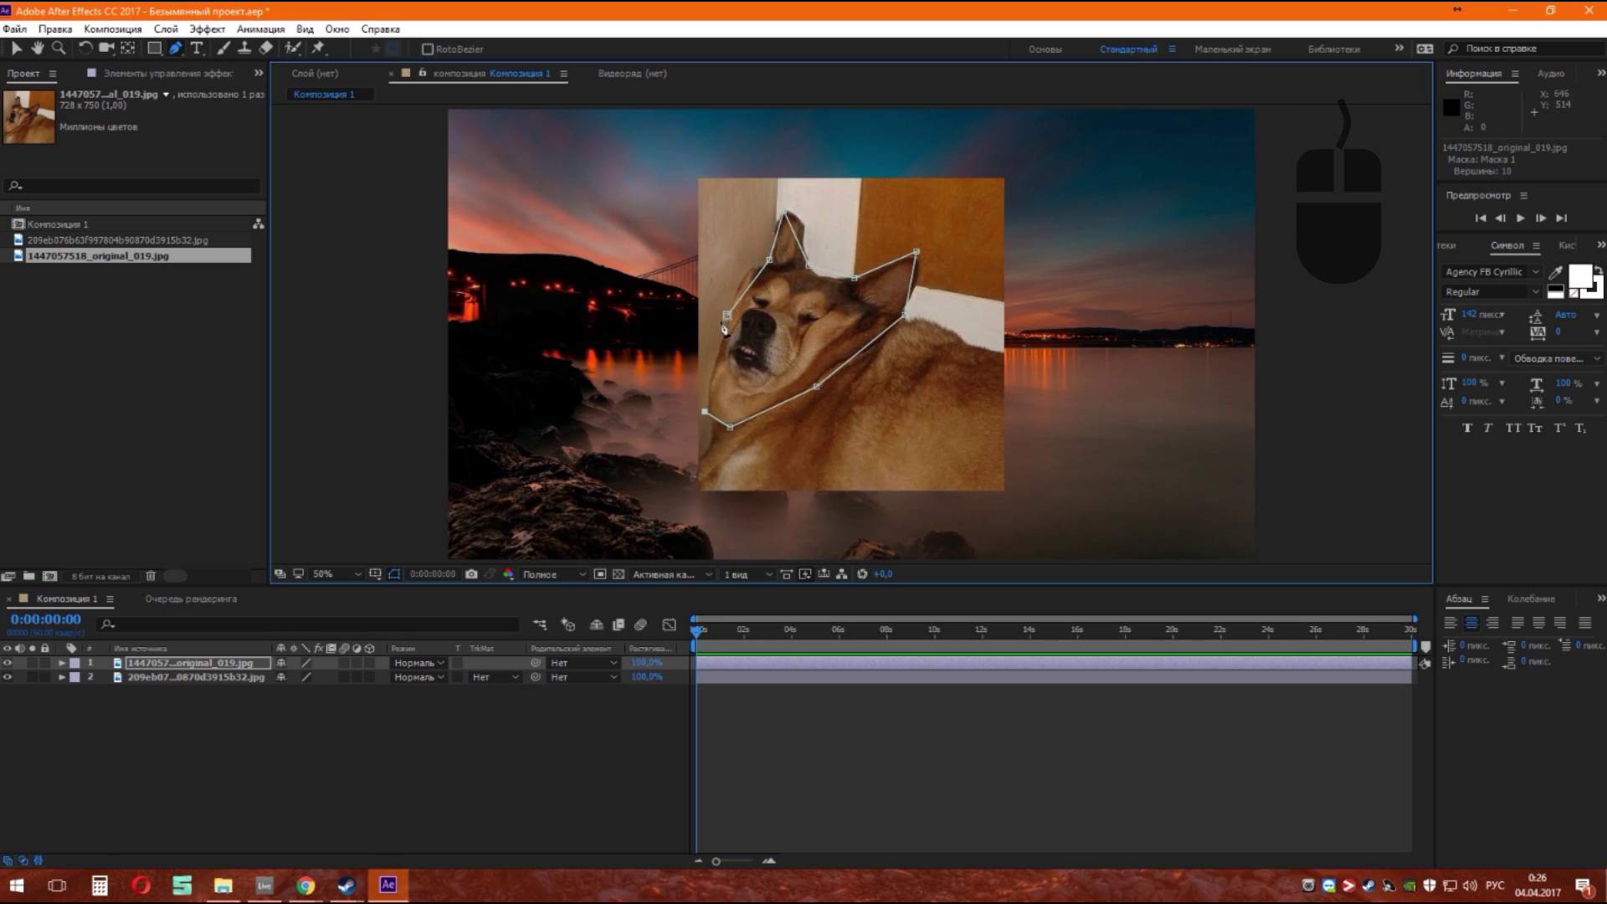
click(728, 316)
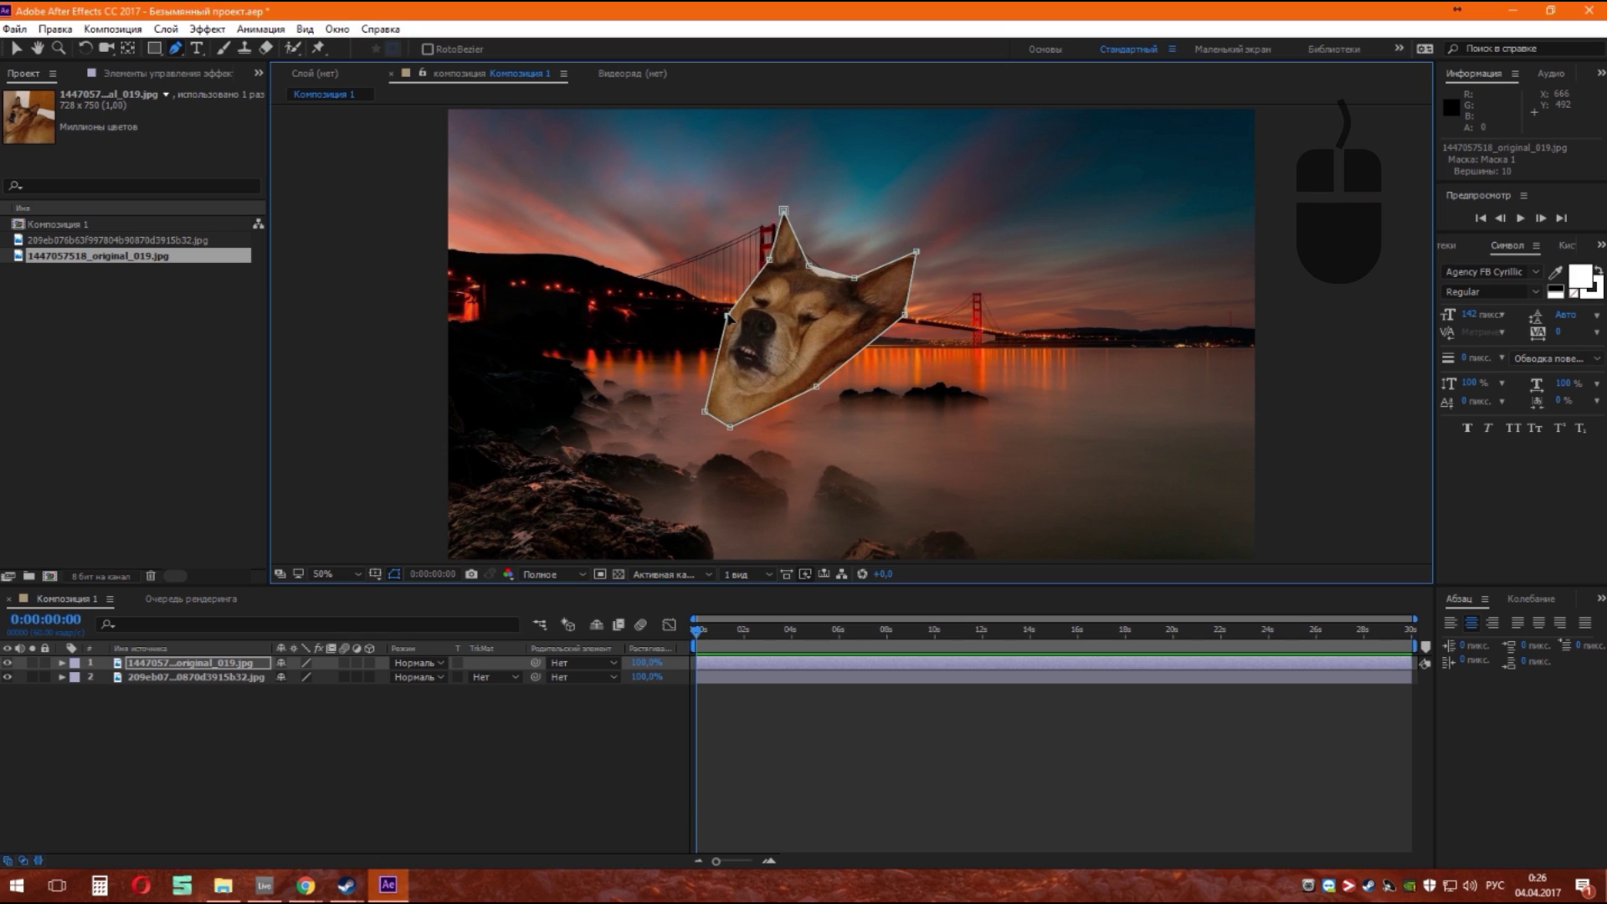
key(ctrl+z)
key(ctrl+z)
key(ctrl+z)
key(ctrl+z)
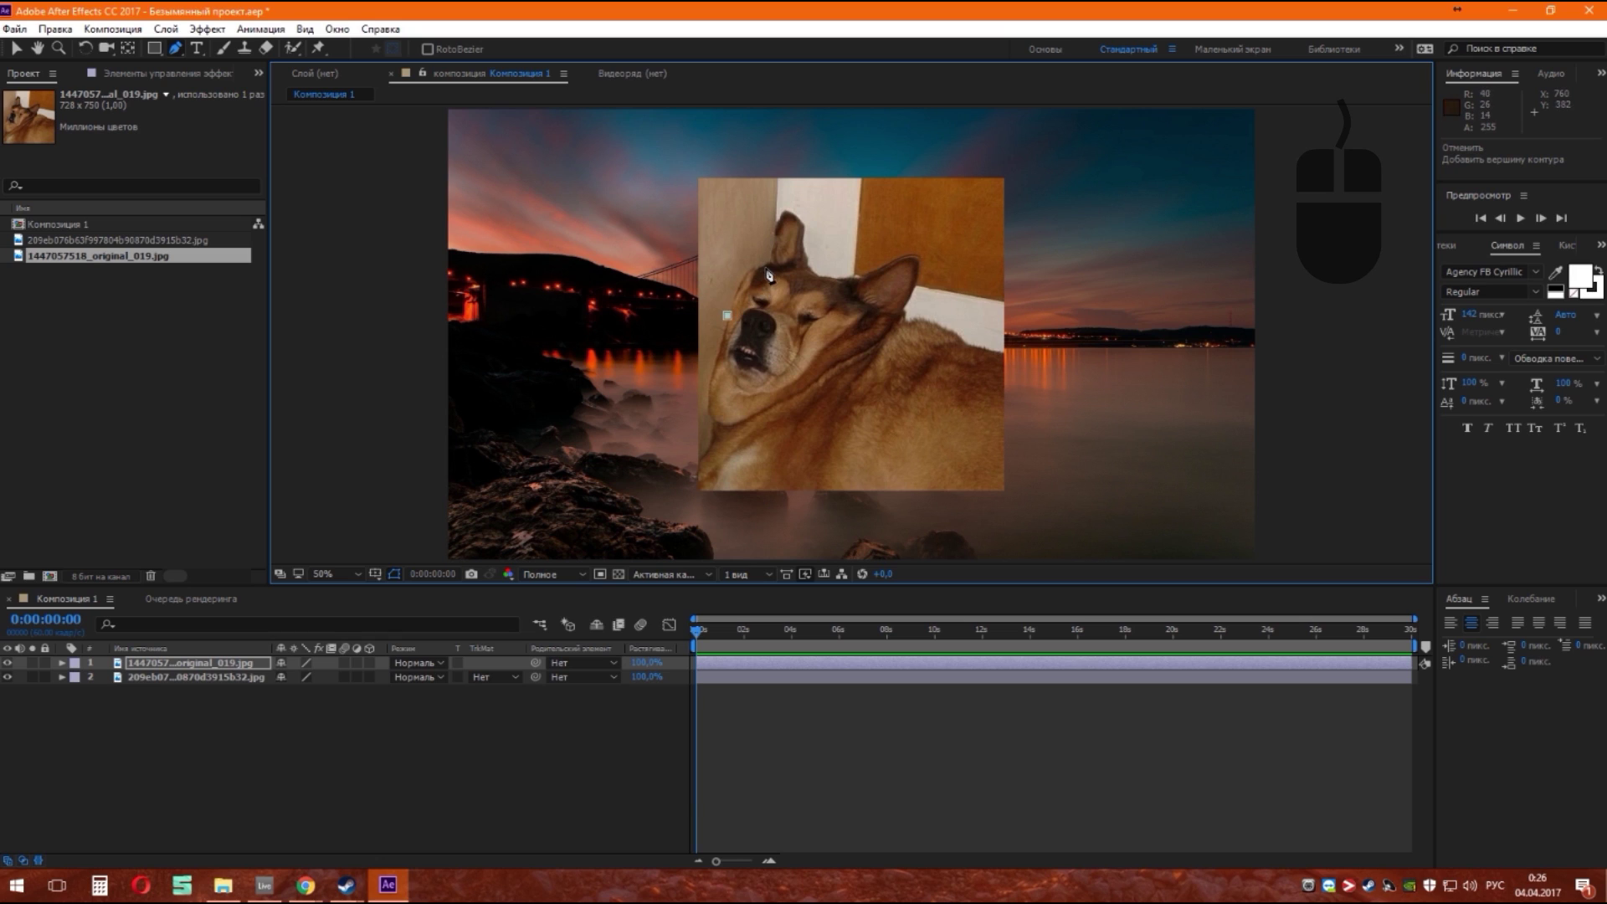
Draw a closed mask around the dog's ear, cheek and lower left, curving one point.
click(791, 228)
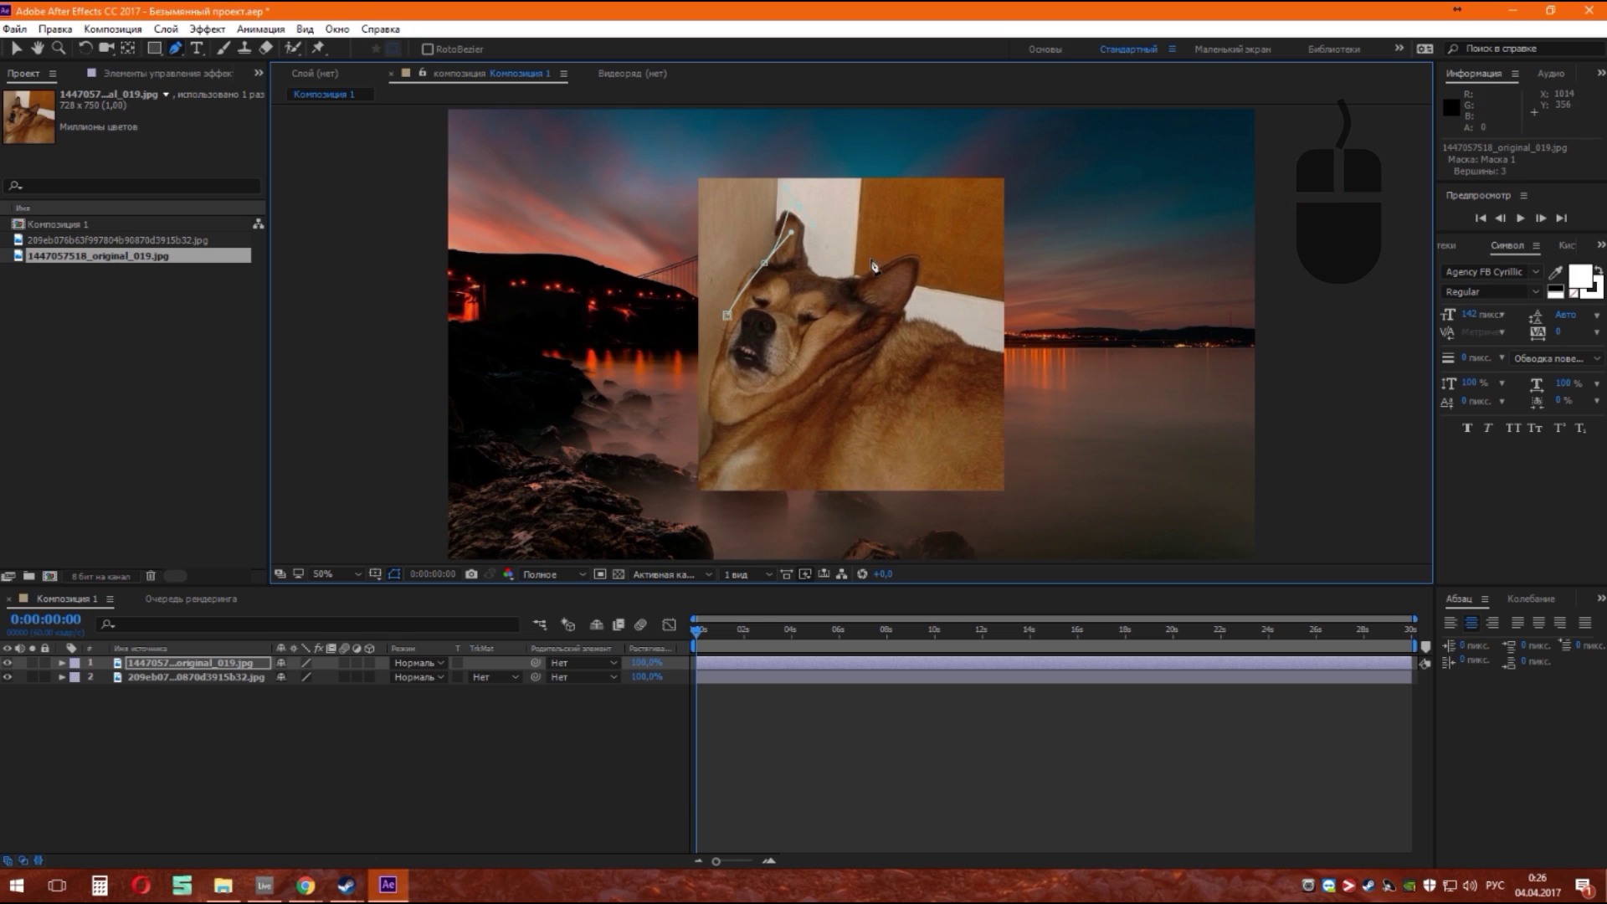
click(898, 316)
click(878, 347)
drag(800, 393, 786, 407)
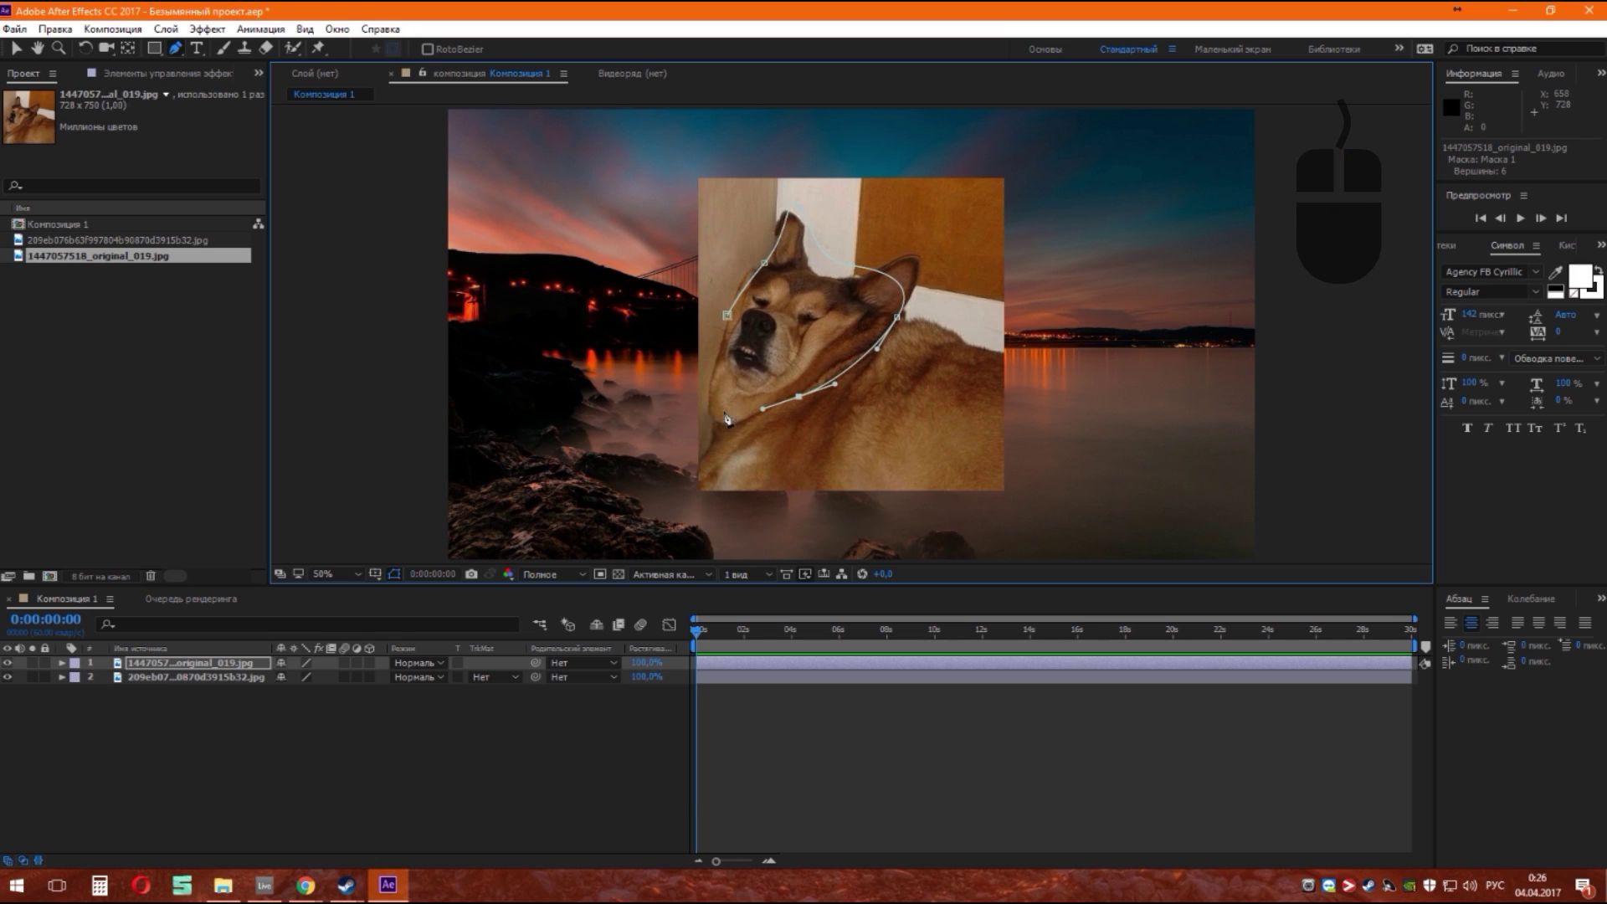
click(710, 393)
click(727, 316)
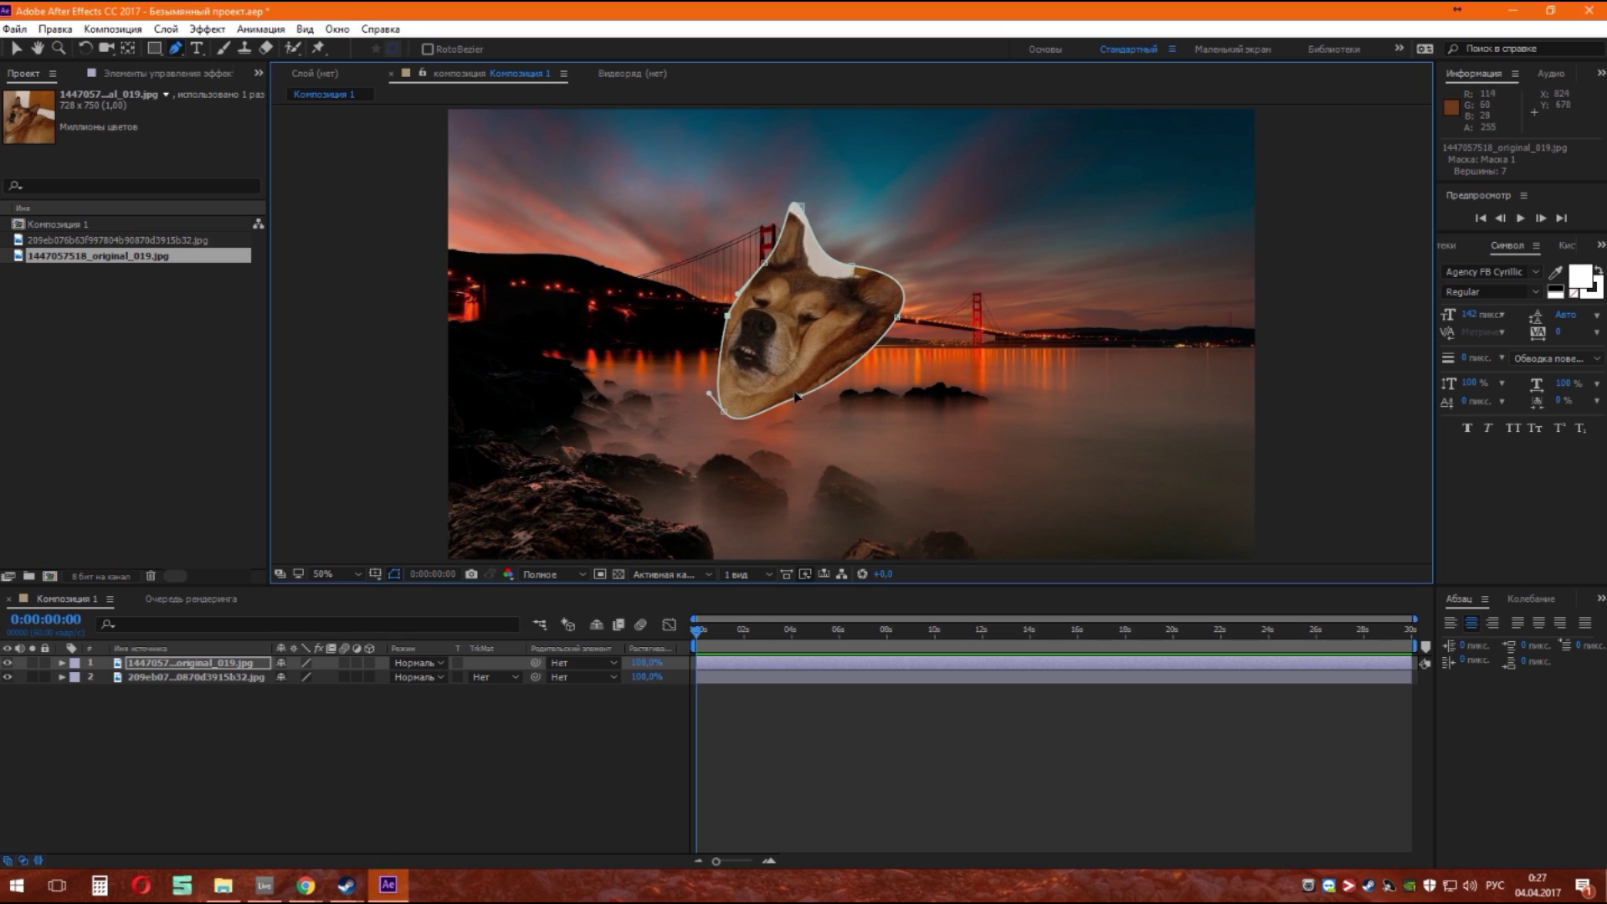
Curve the mask's lower-right edge outward and pull its top right upward.
drag(799, 400, 870, 381)
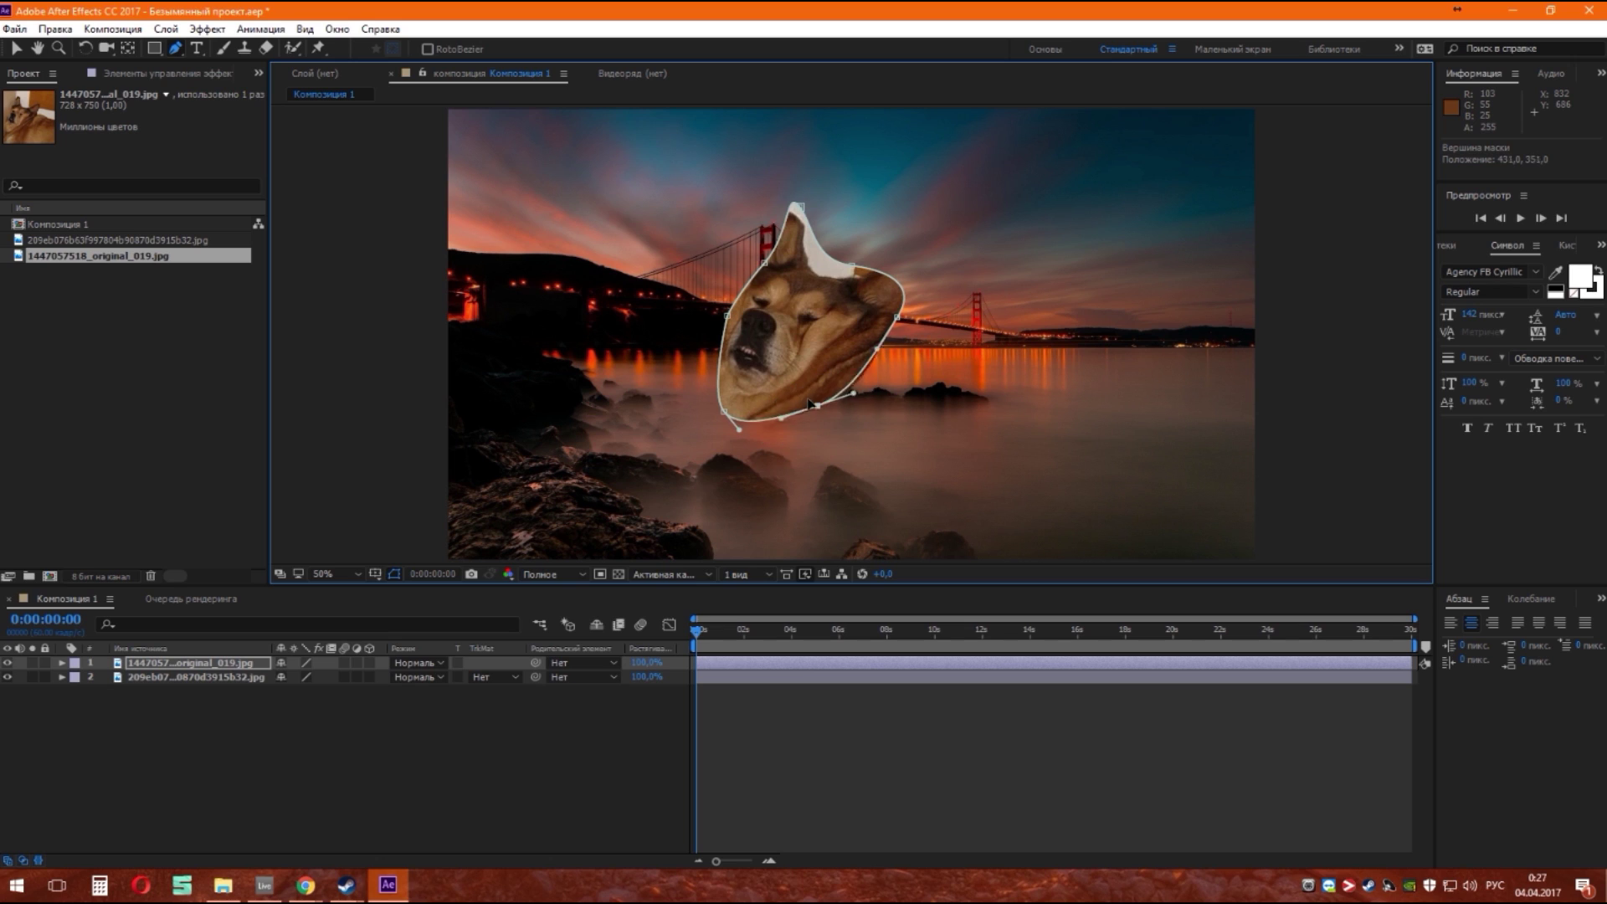
drag(871, 381, 889, 397)
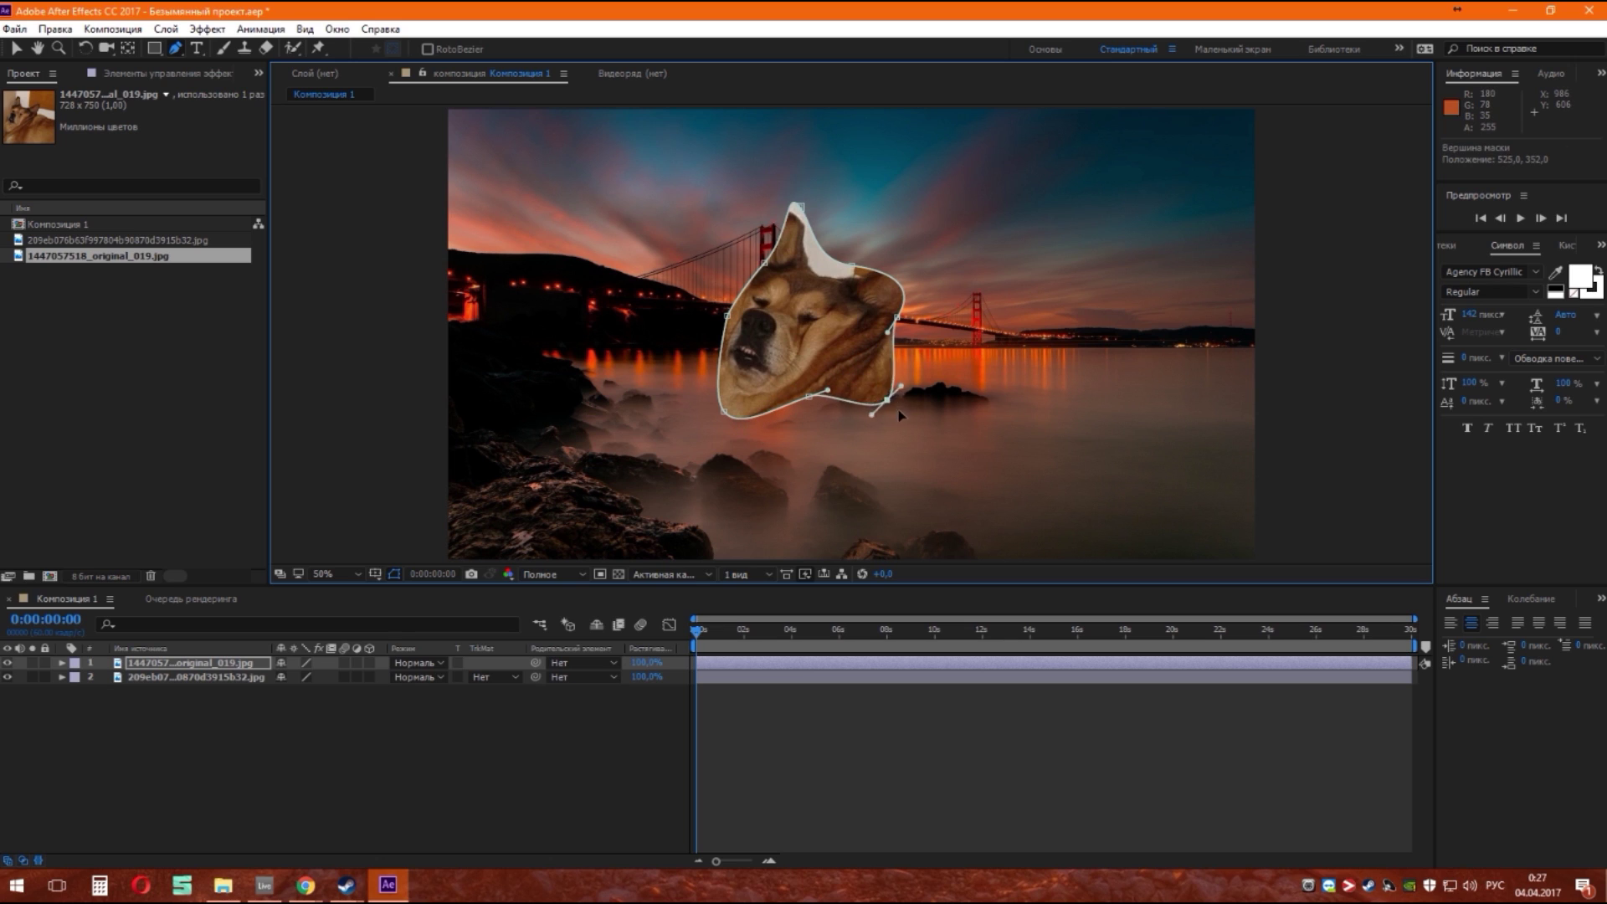
mouse_move(833, 262)
mouse_down()
mouse_move(831, 231)
mouse_move(842, 251)
mouse_up()
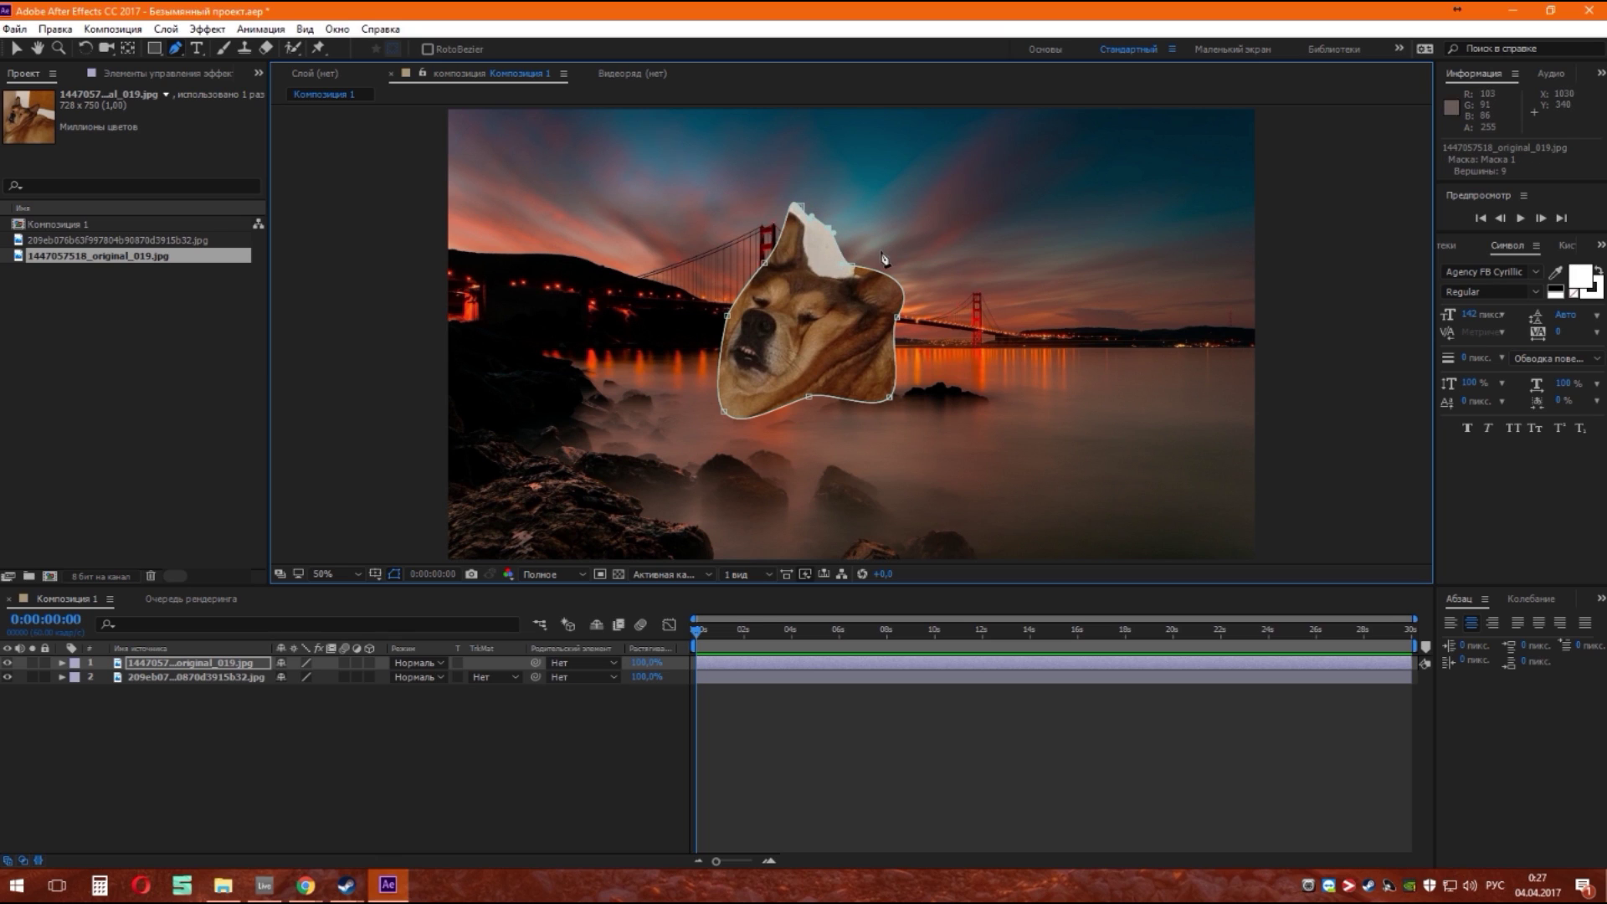
Remove extra points and close a four-point mask around the dog's face.
click(897, 316)
click(889, 398)
click(810, 396)
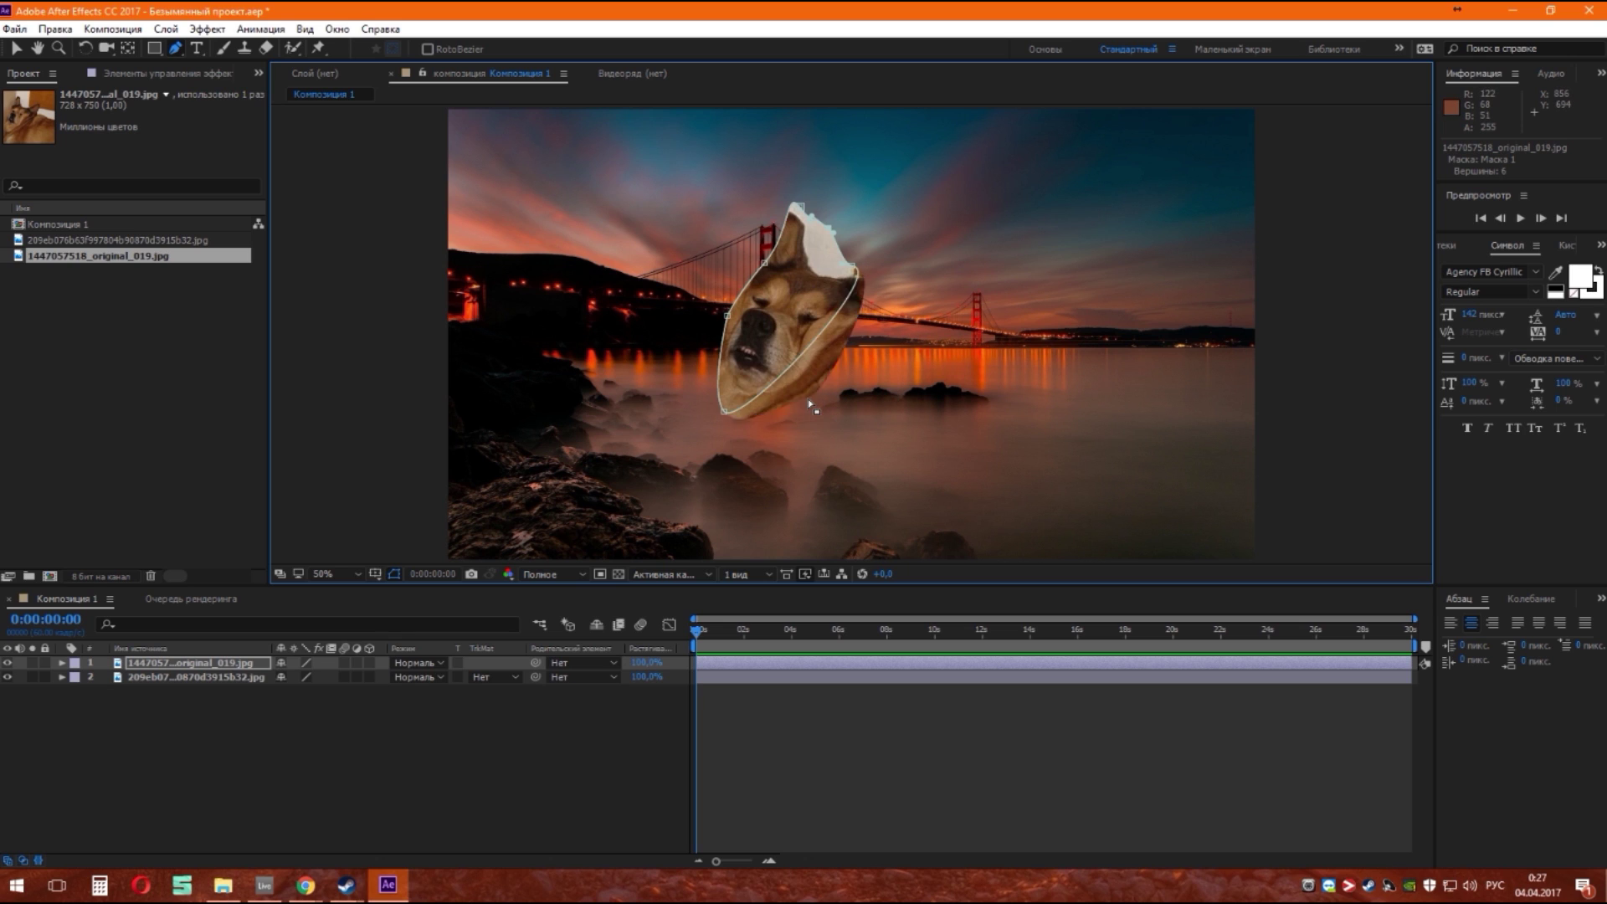
click(761, 384)
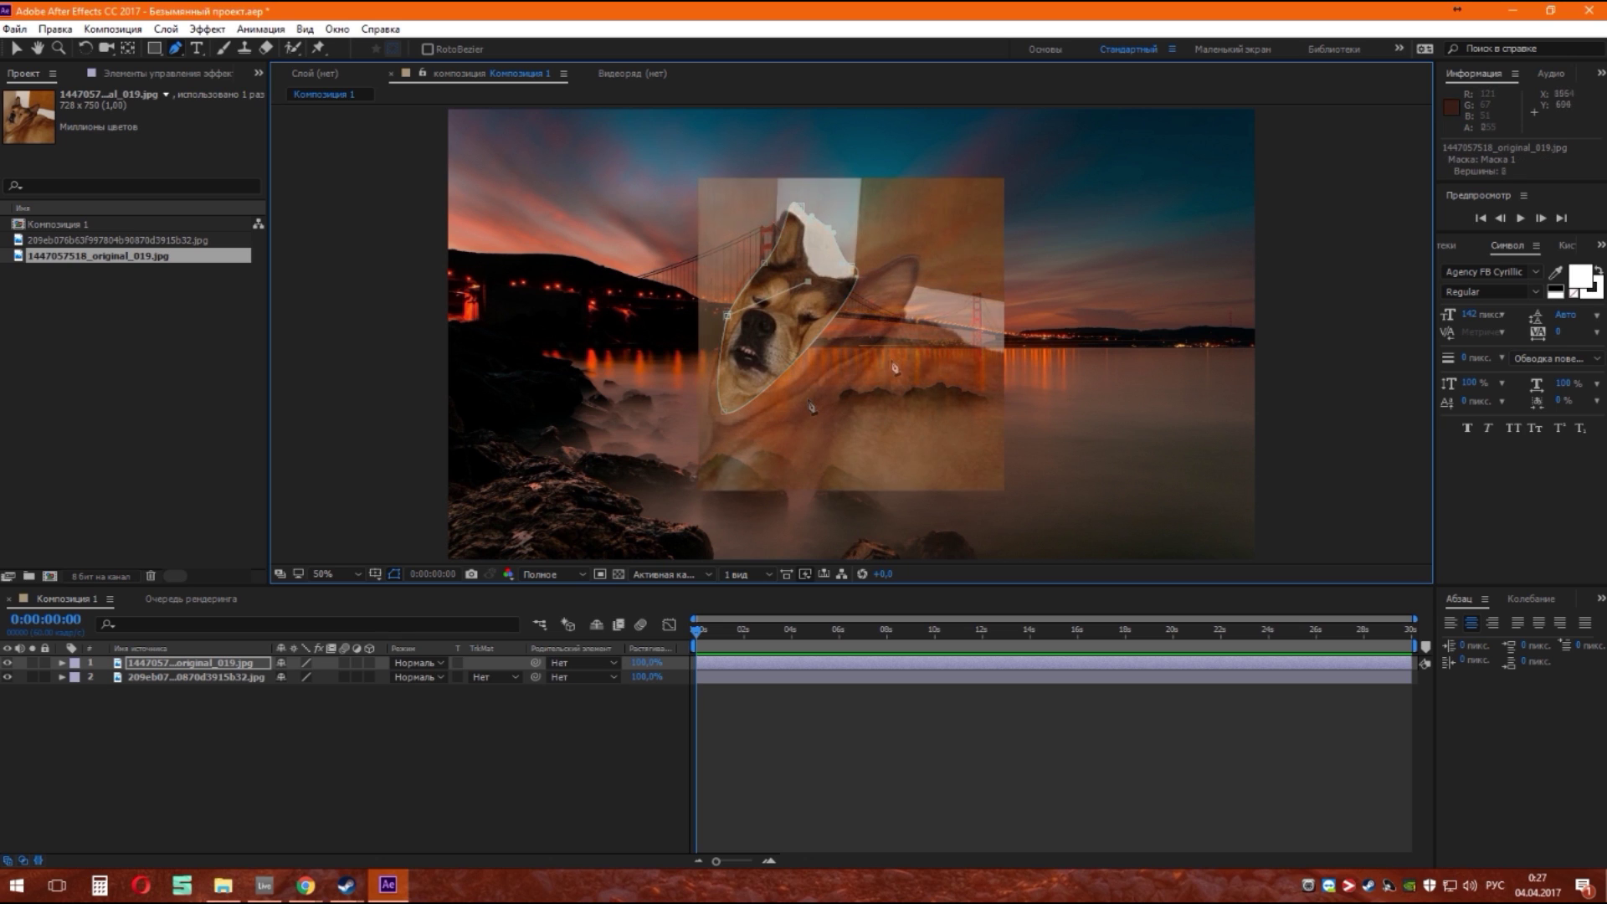
click(727, 316)
Round the mask's right, bottom-left and left corners into an oval.
drag(891, 359, 884, 413)
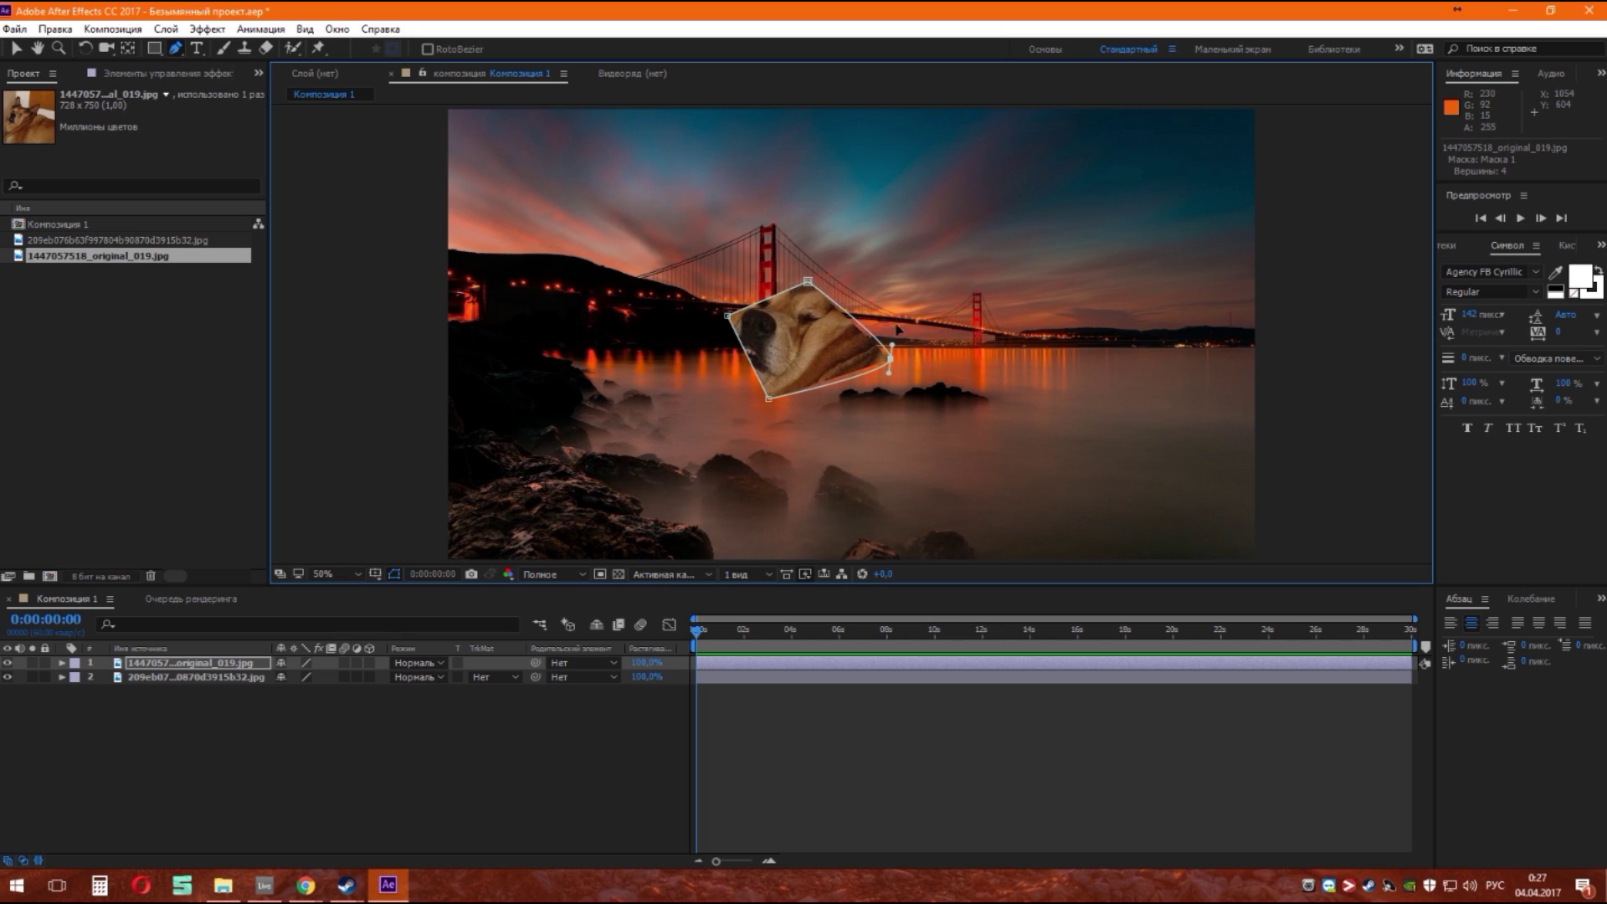
drag(770, 400, 792, 410)
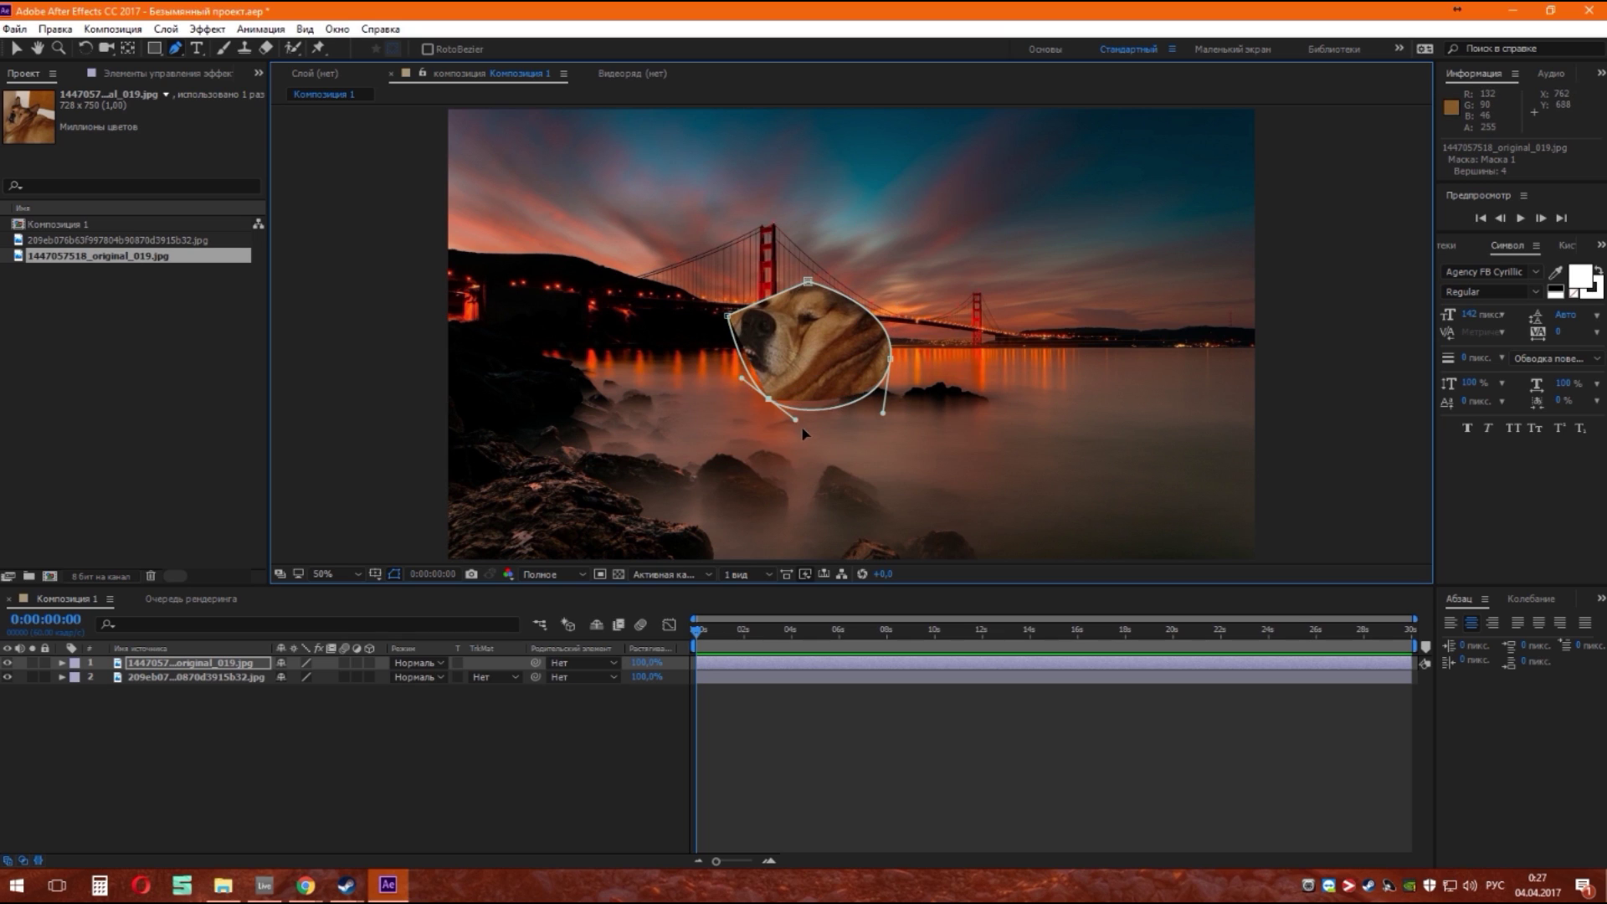
drag(726, 316, 709, 366)
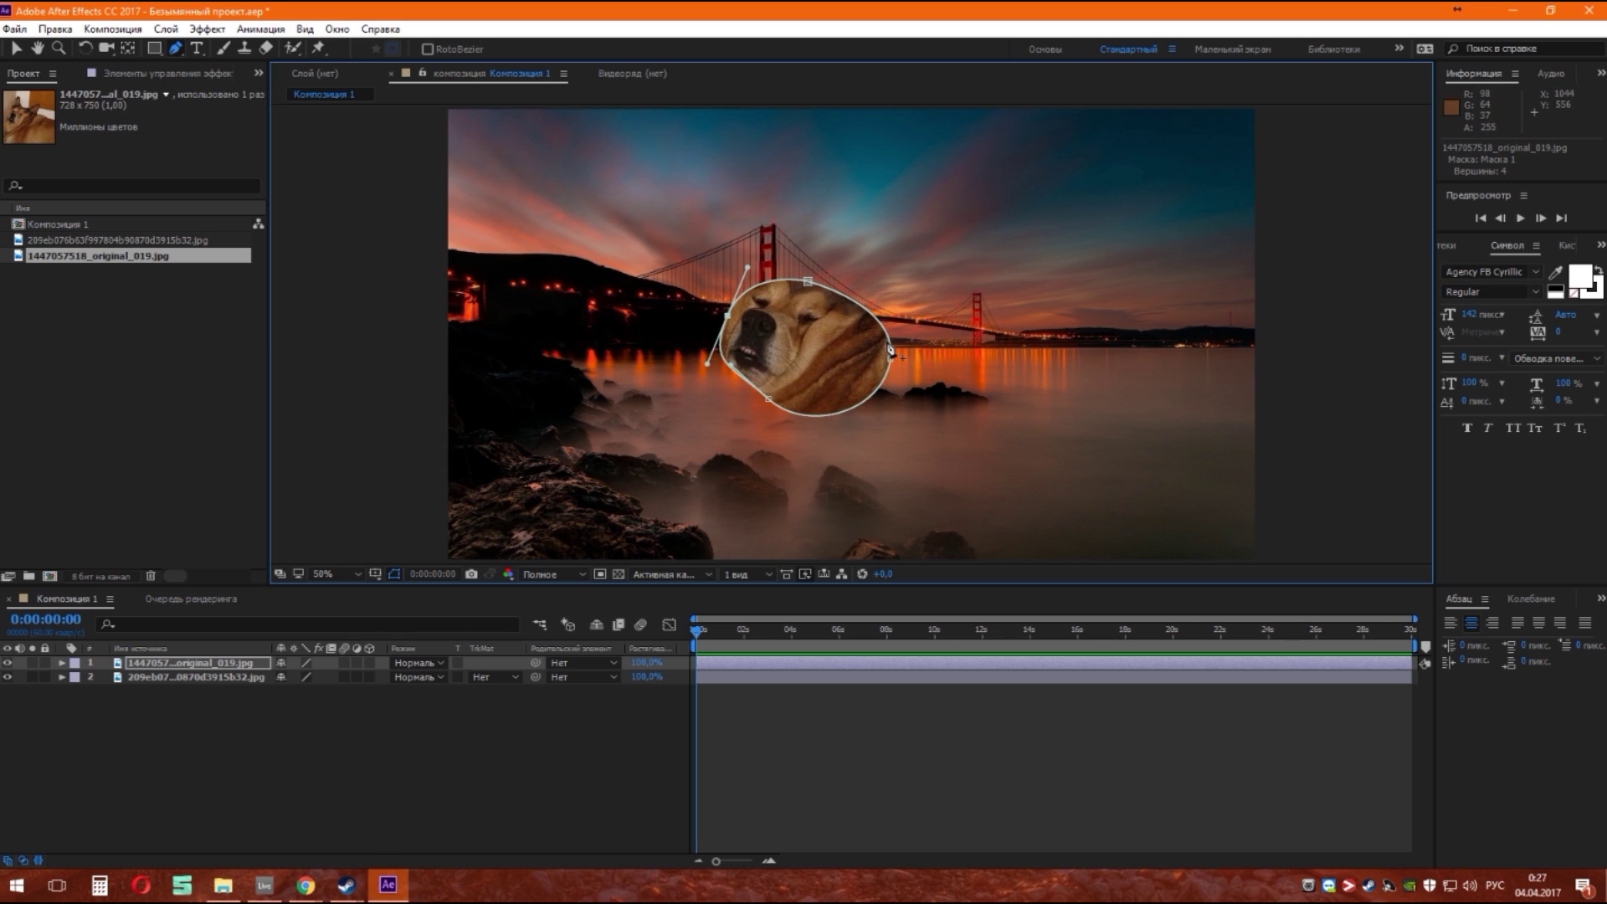
Draw a closed diamond-shaped second mask above the dog's face and nudge its bottom point.
click(874, 291)
click(834, 259)
click(877, 232)
click(915, 274)
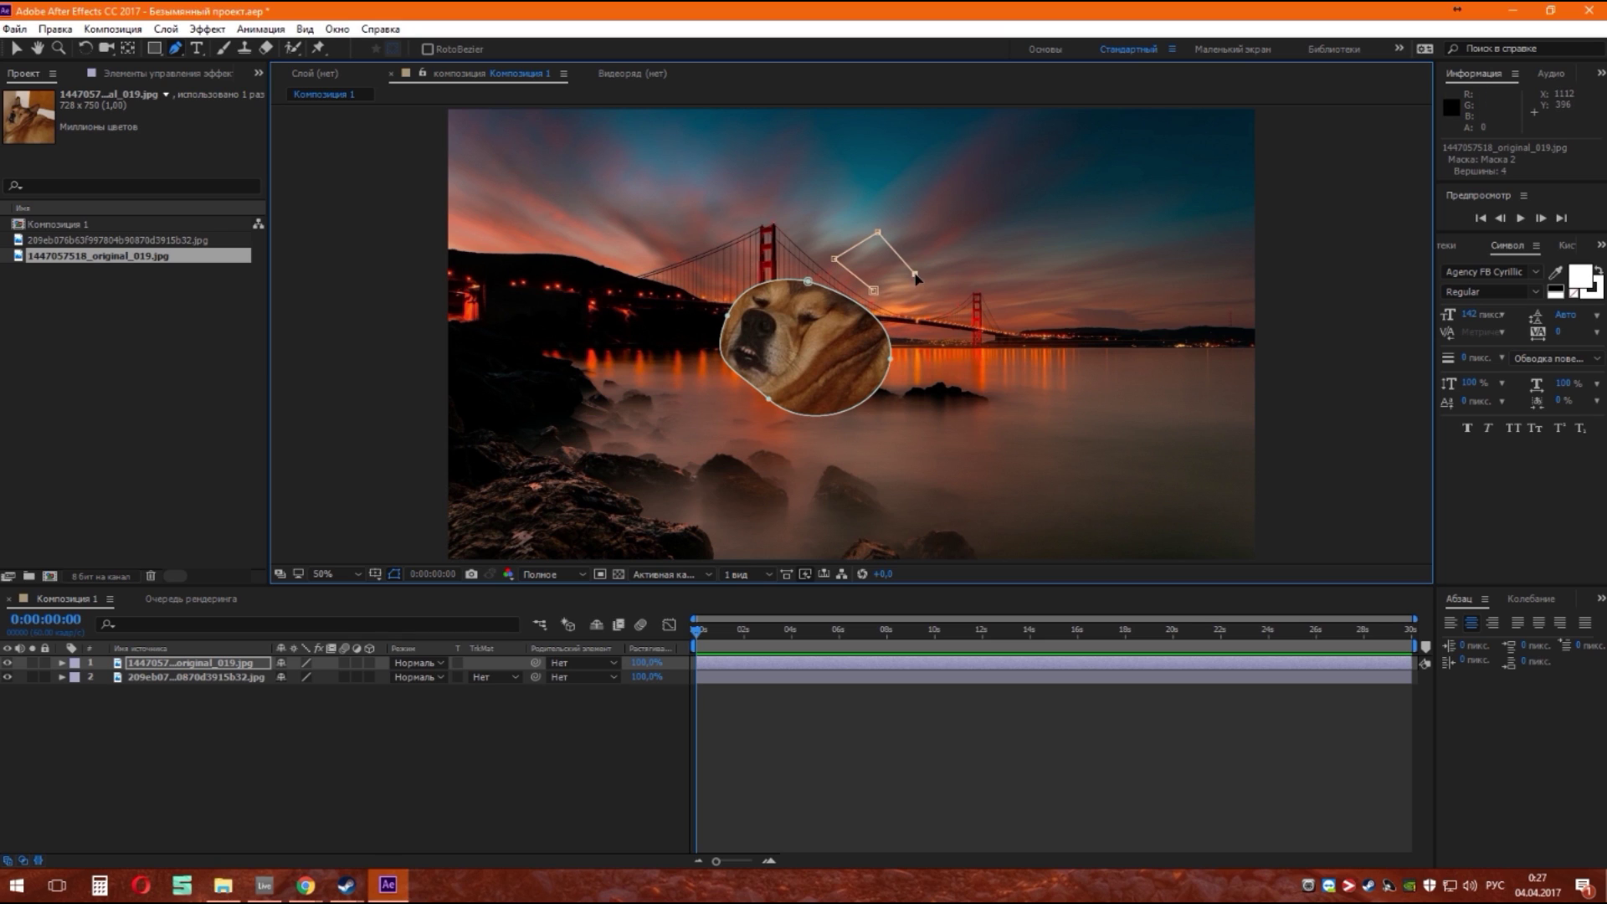
click(874, 291)
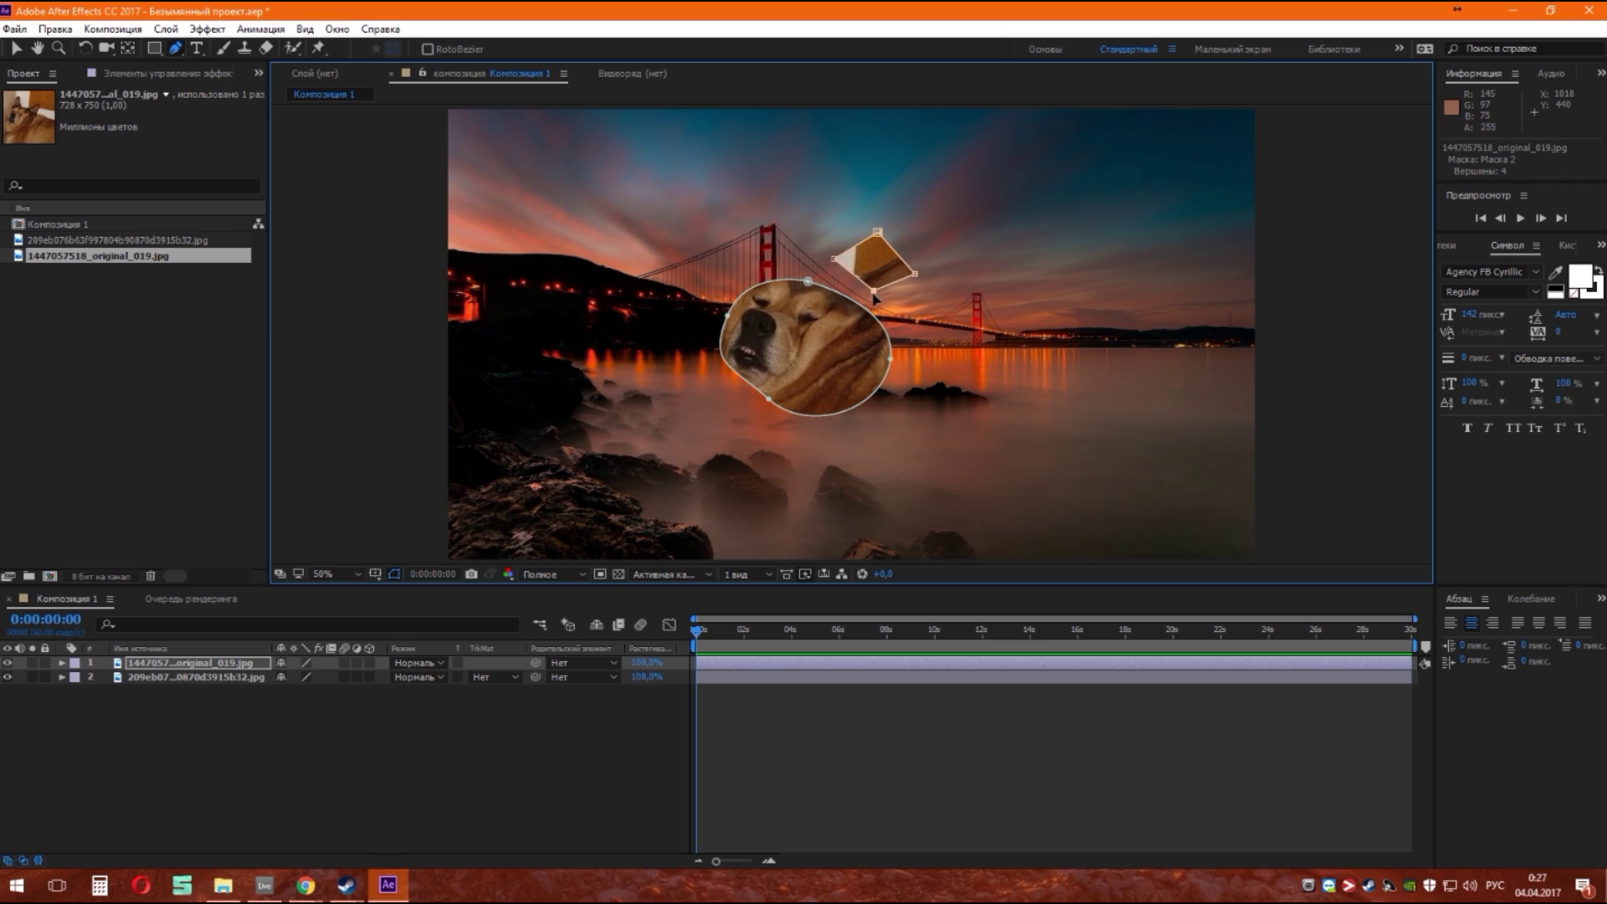
drag(874, 298, 864, 290)
drag(862, 286, 869, 294)
click(15, 50)
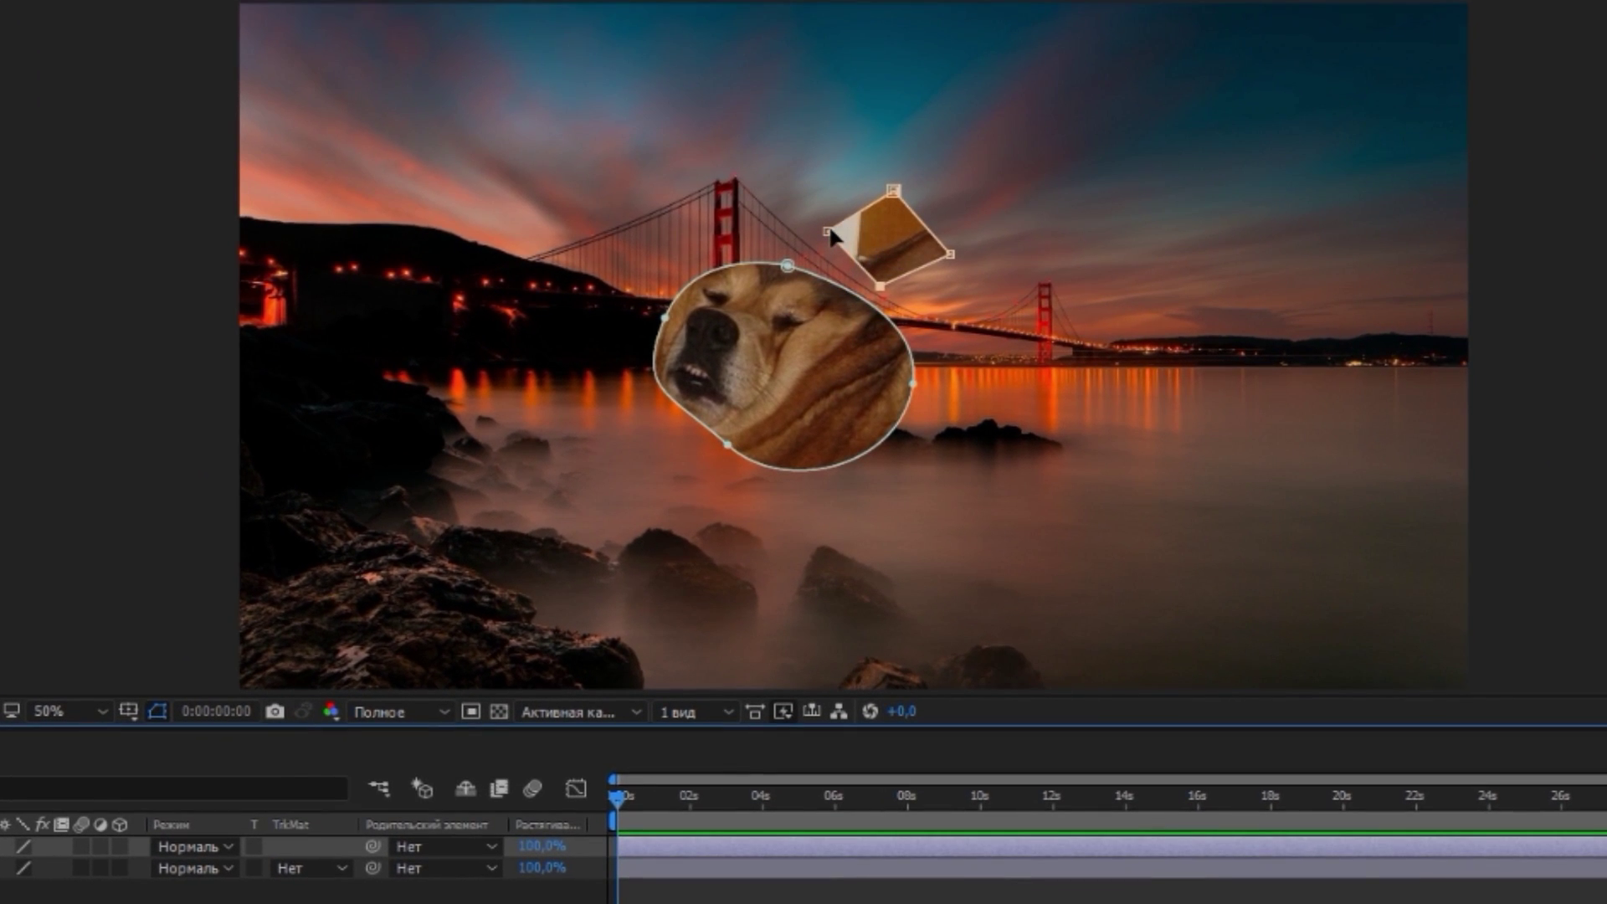
Shift and lower the diamond mask's points, then curve the oval mask's right side inward.
click(829, 232)
mouse_move(890, 189)
mouse_down()
mouse_move(922, 203)
mouse_move(854, 302)
mouse_move(862, 237)
mouse_move(821, 259)
mouse_up()
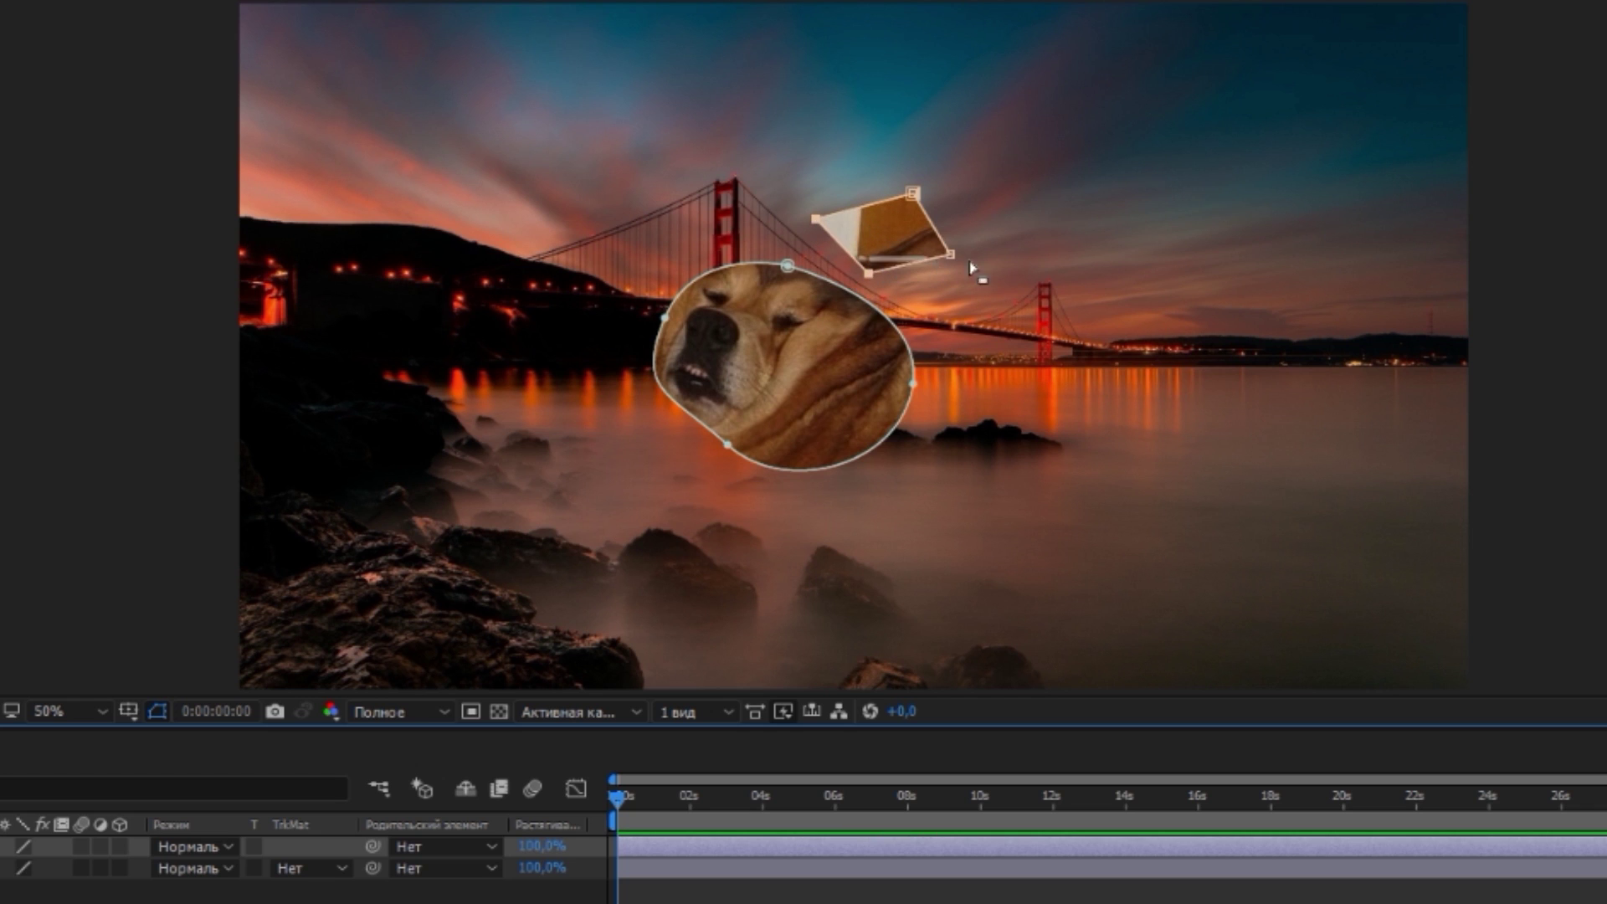
drag(870, 262, 1025, 163)
mouse_move(913, 194)
mouse_down()
mouse_move(922, 228)
mouse_move(909, 175)
mouse_up()
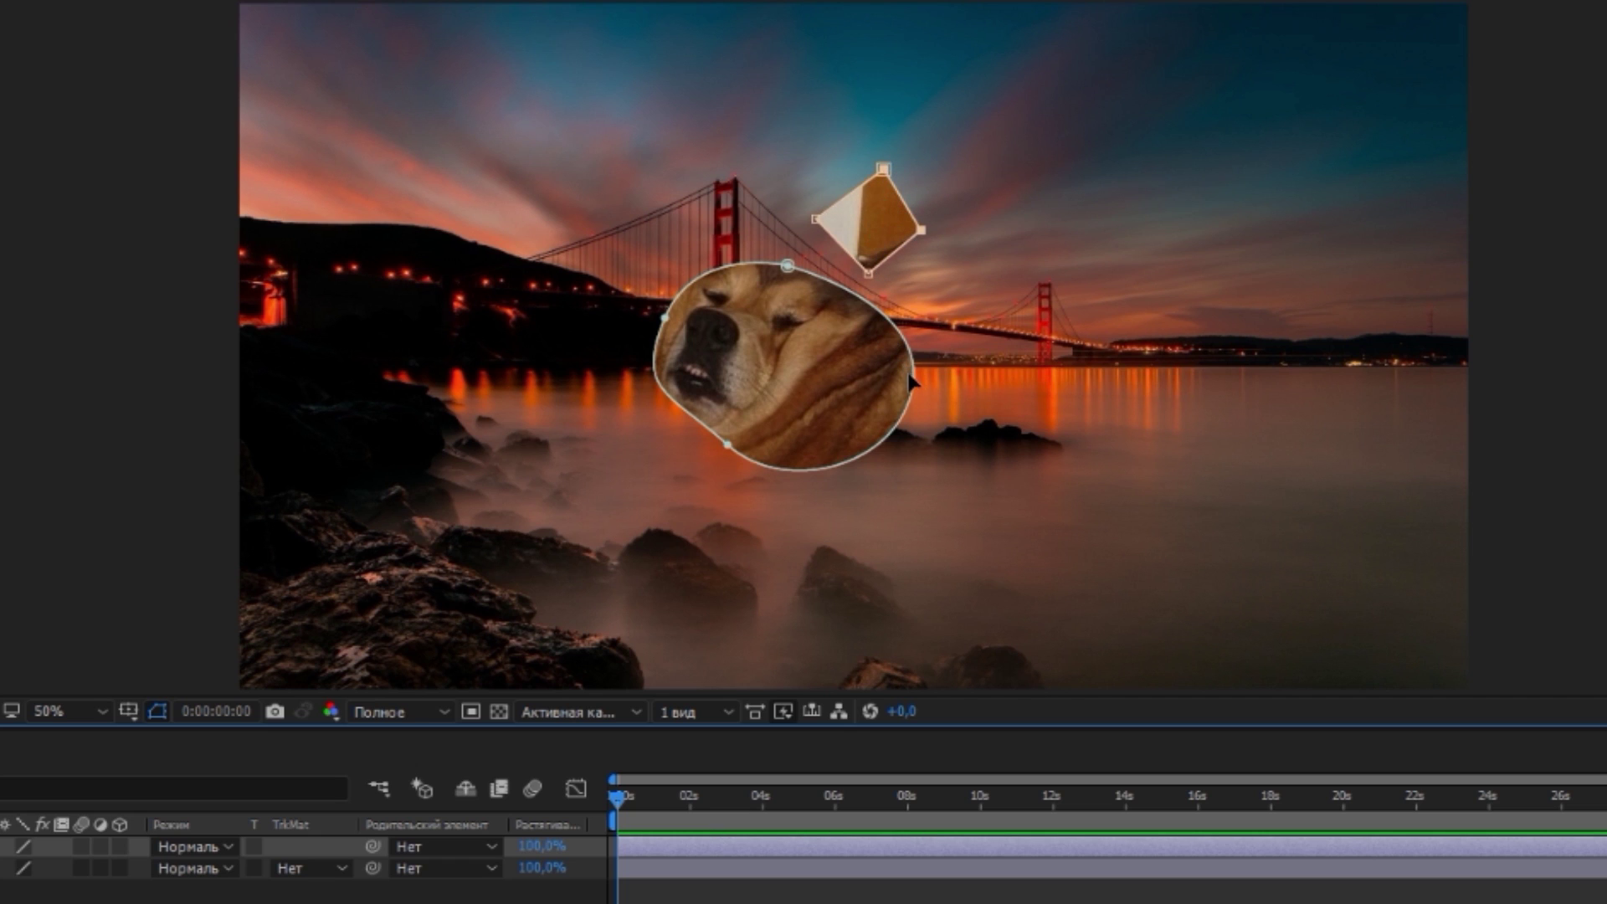
drag(914, 382, 871, 367)
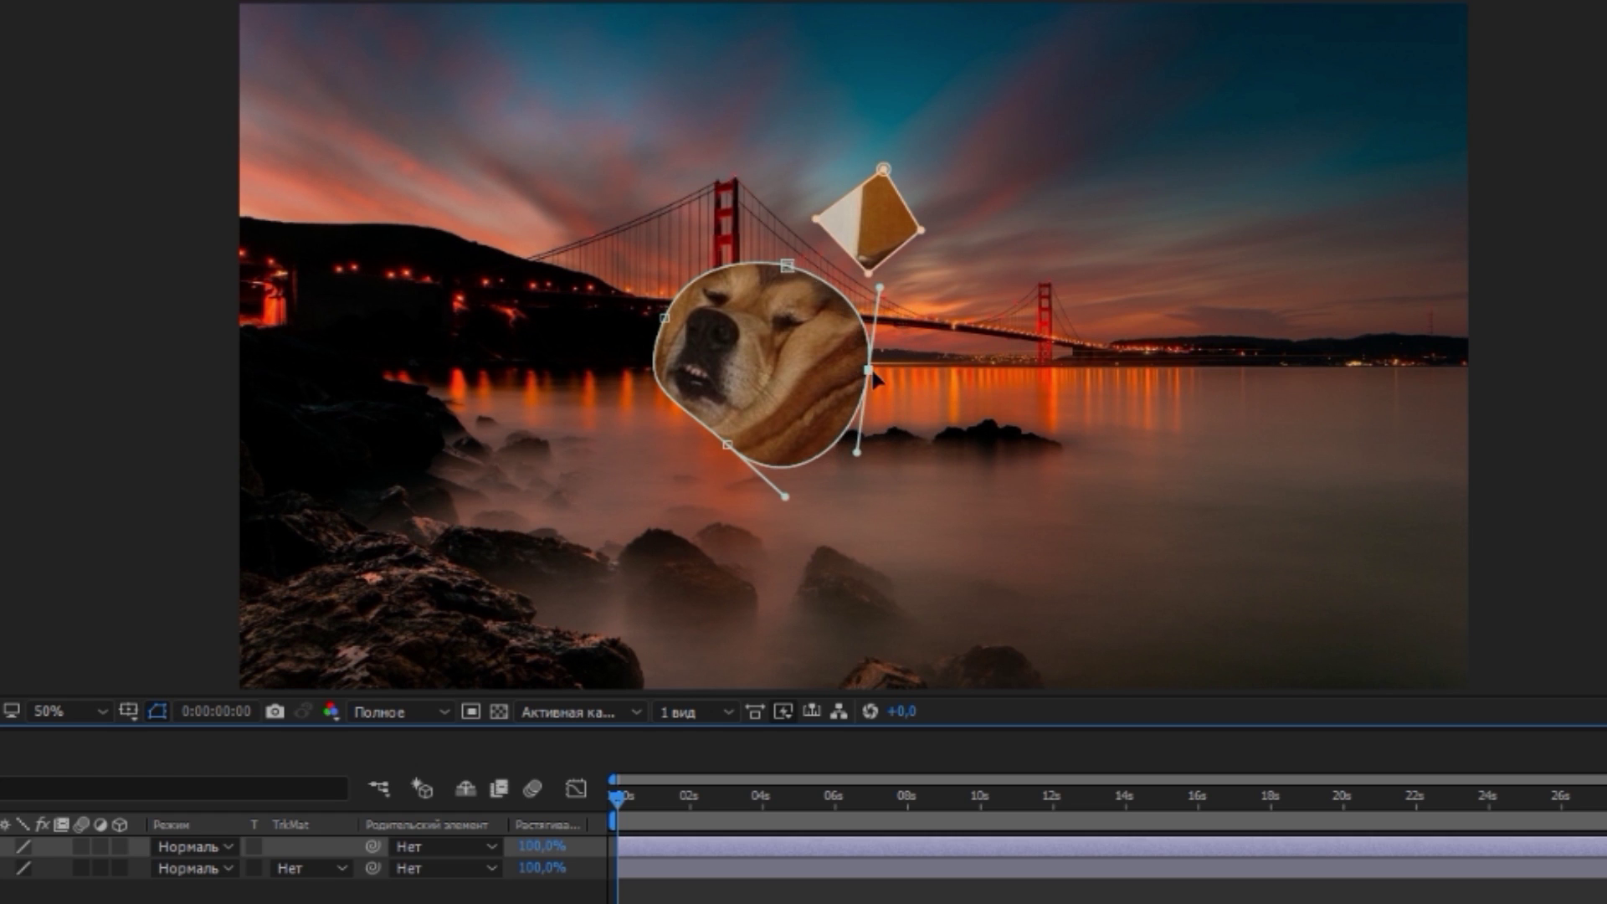
mouse_move(882, 284)
mouse_down()
mouse_move(946, 308)
mouse_move(835, 305)
mouse_move(889, 286)
mouse_up()
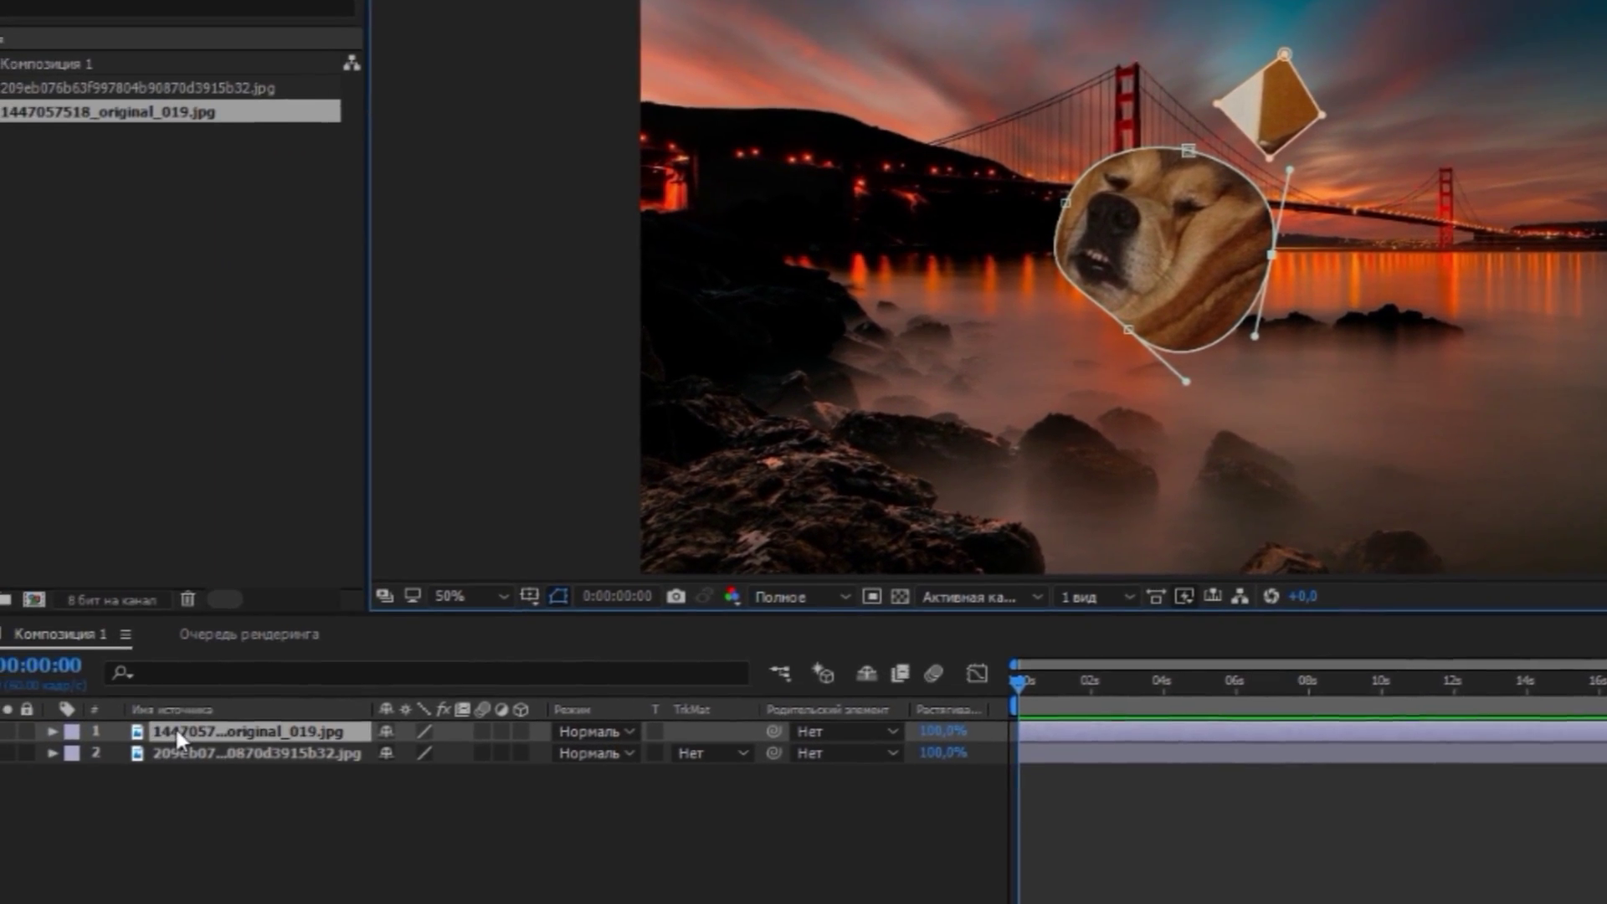
Select Mask 1's Path on the dog photo layer and enter Free Transform Points.
click(176, 728)
click(93, 718)
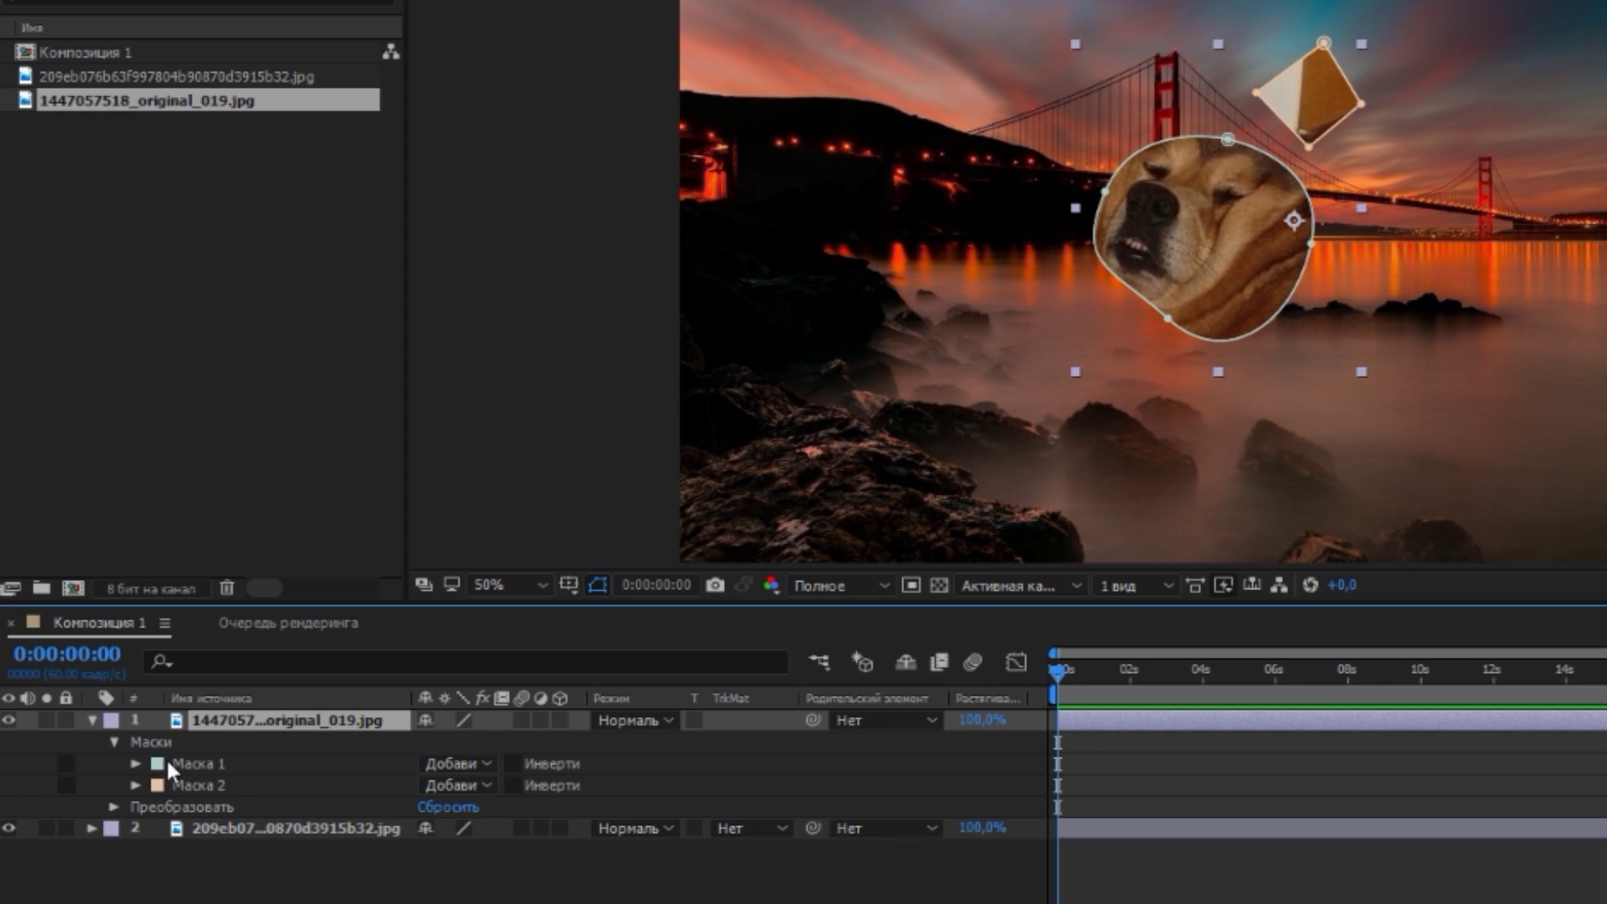
click(200, 763)
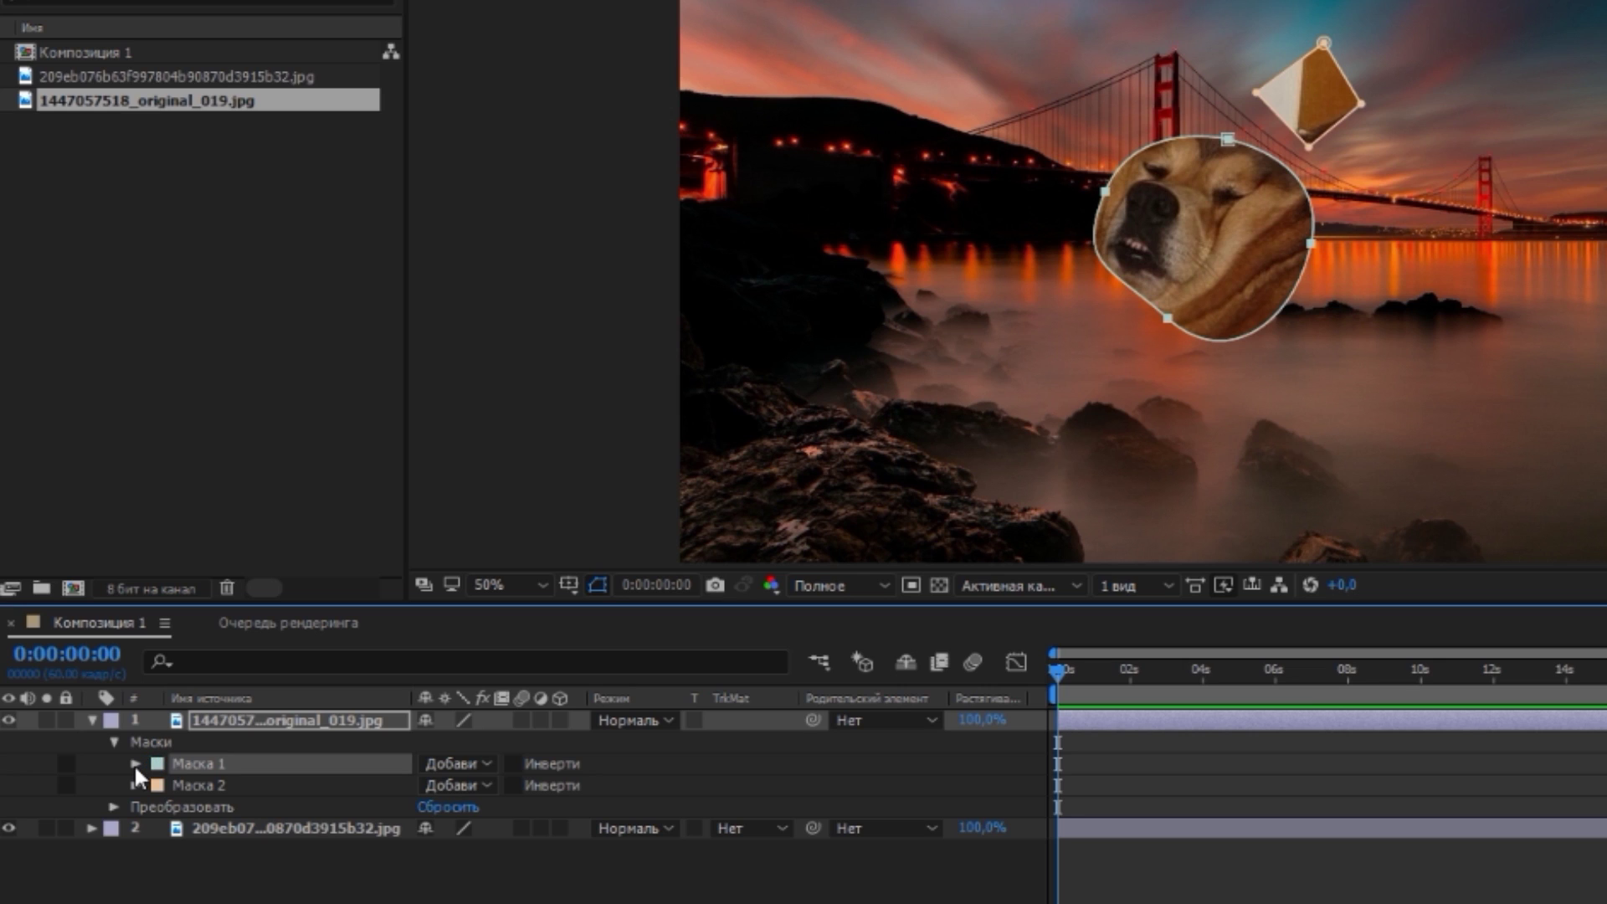
click(134, 763)
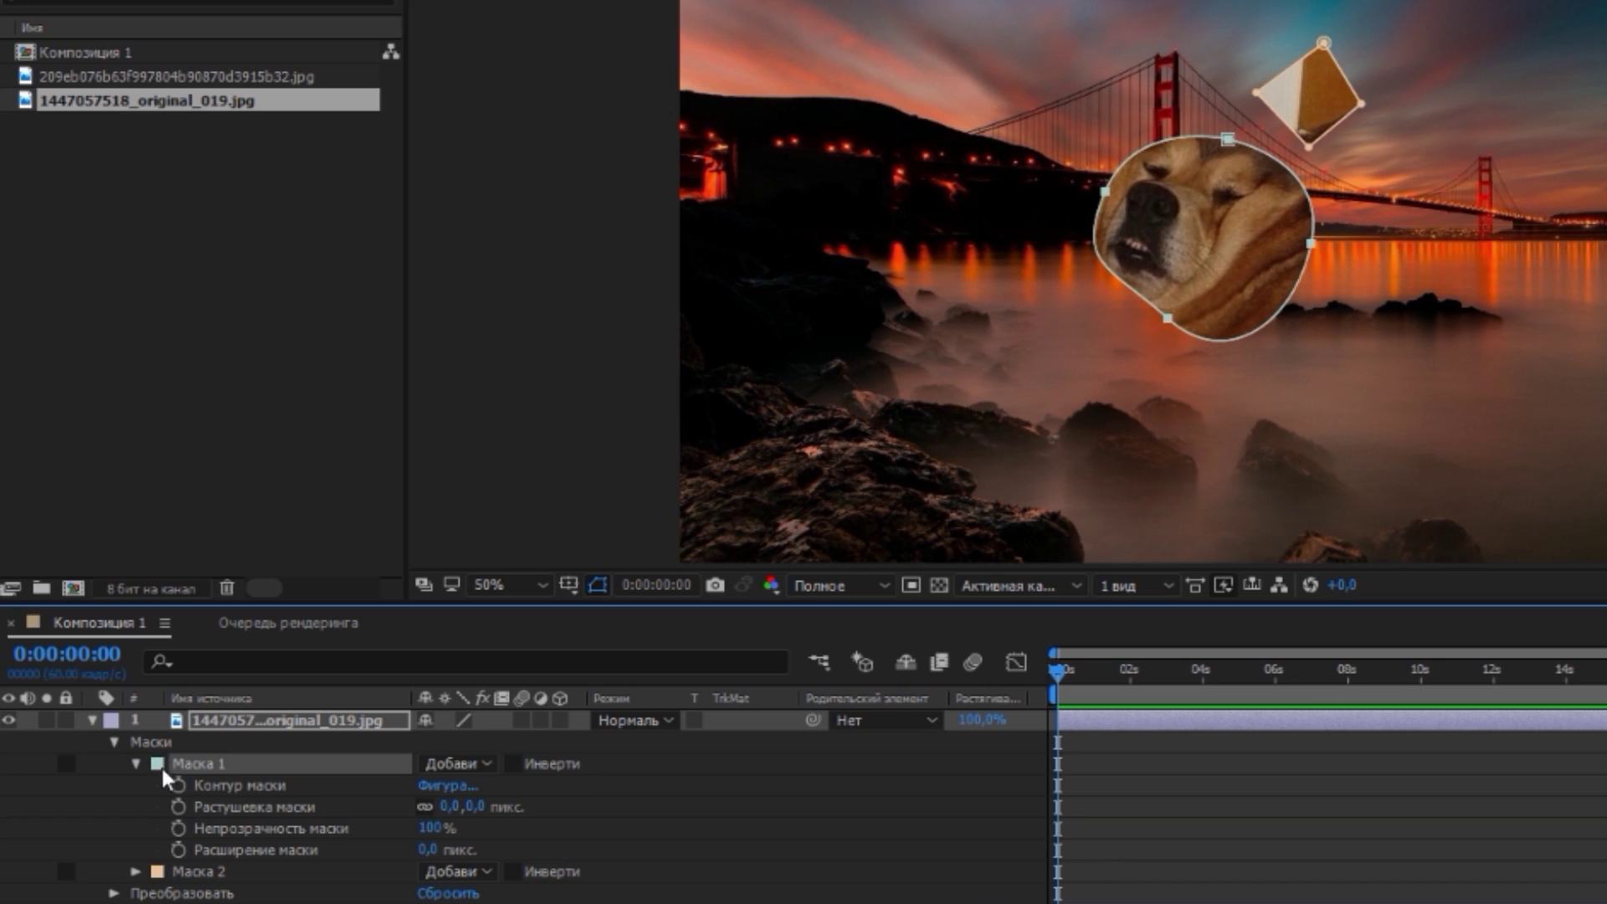
click(250, 790)
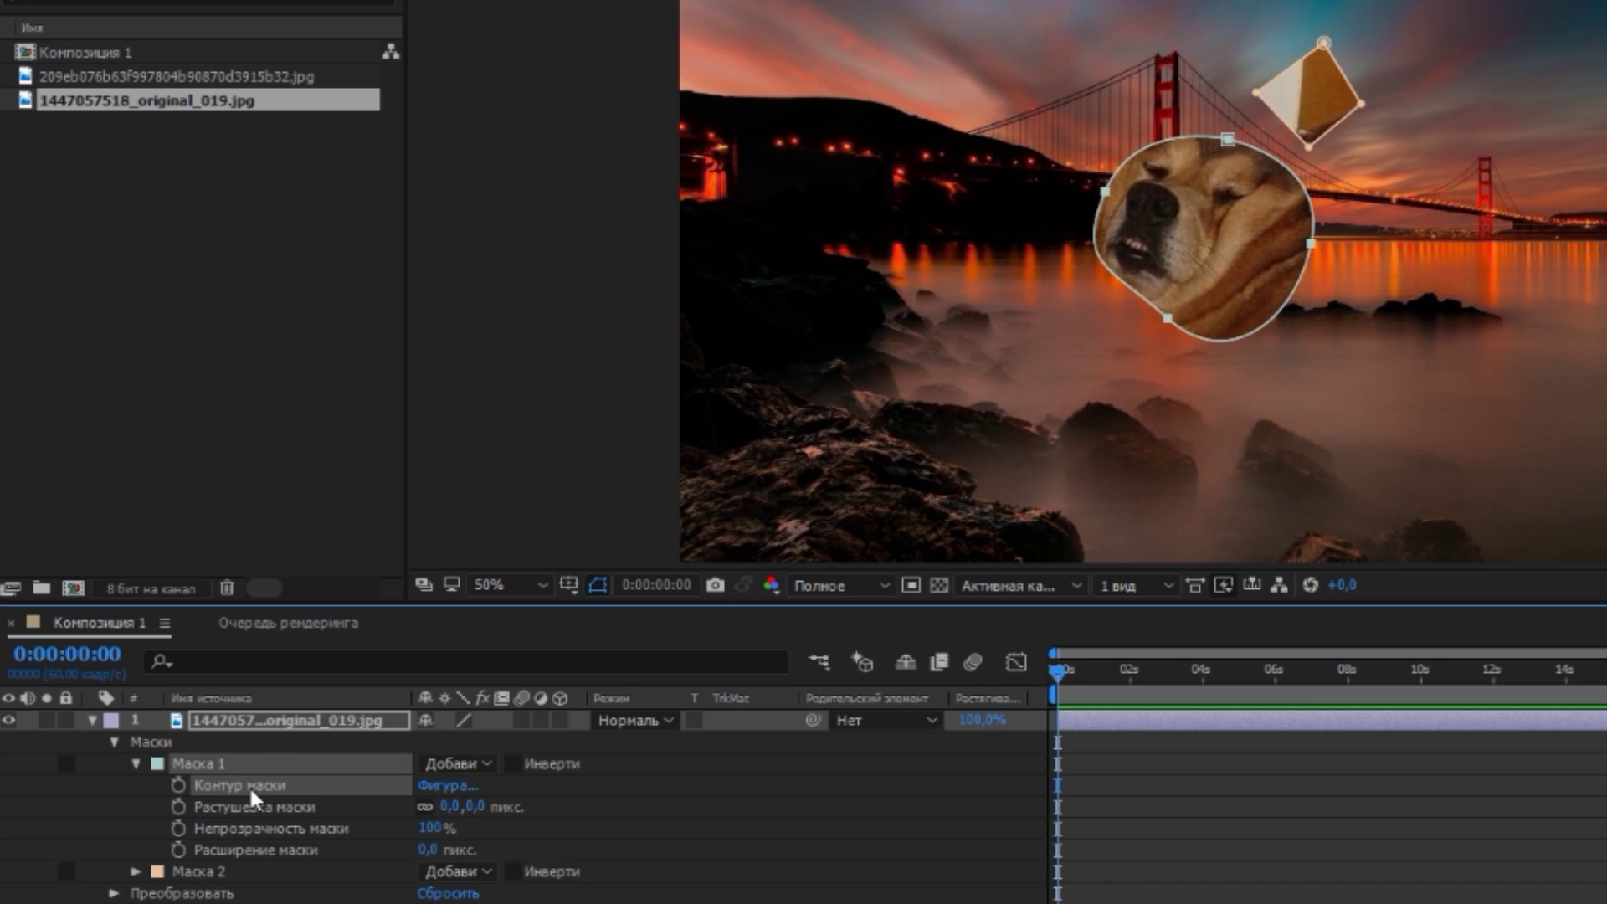
double_click(1105, 201)
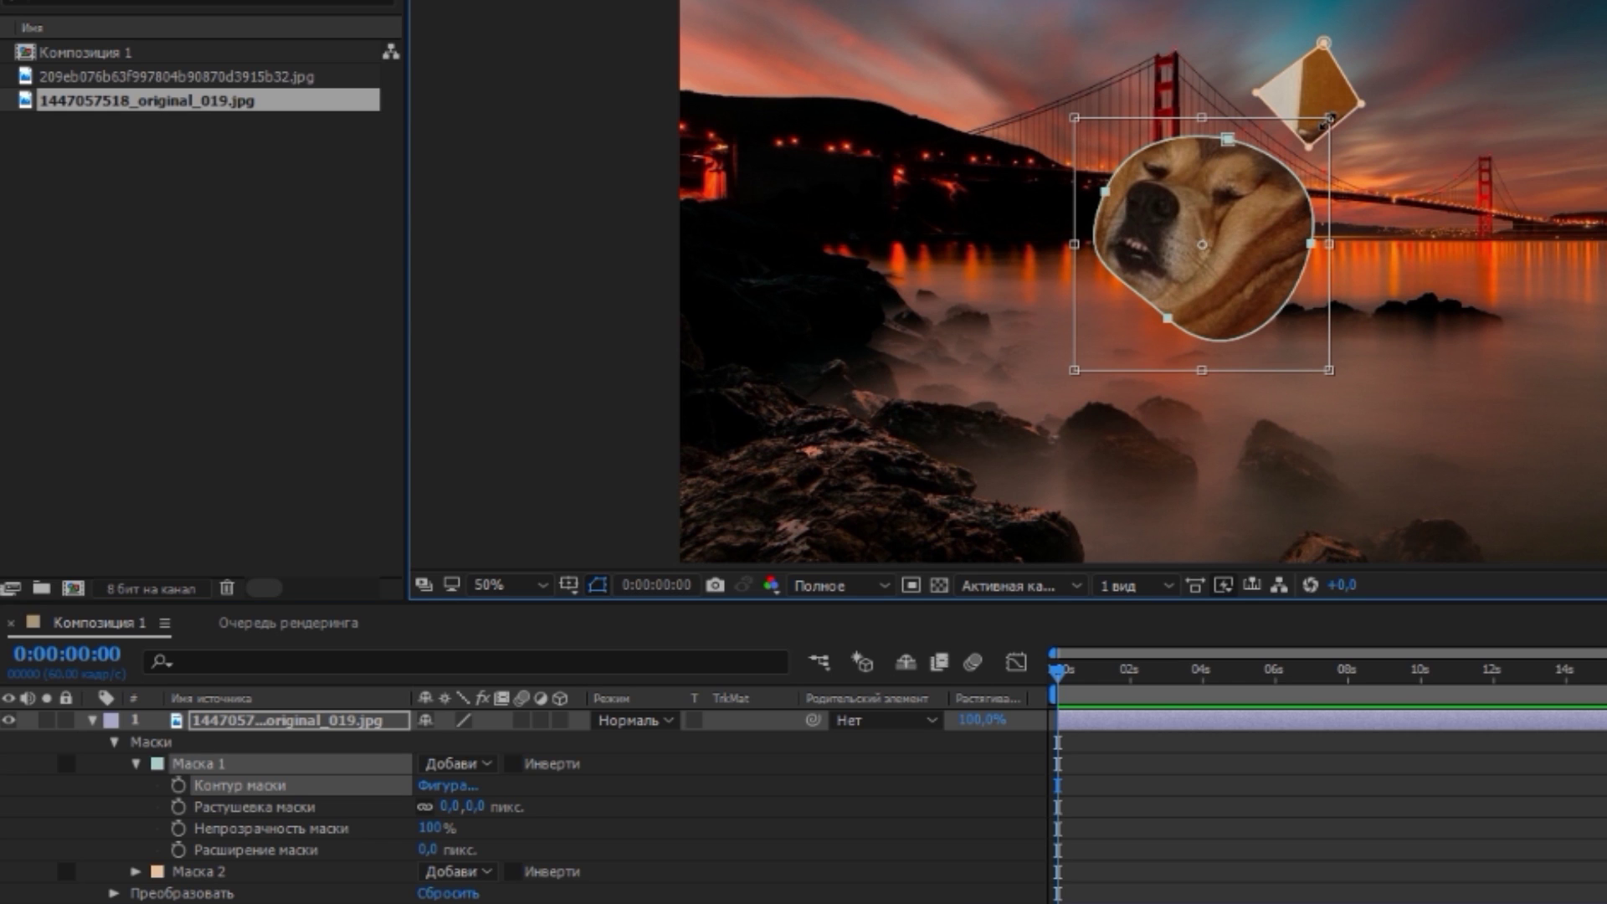
Scale the dog mask to a rounder shape and move it to frame the face.
drag(1327, 124, 1273, 18)
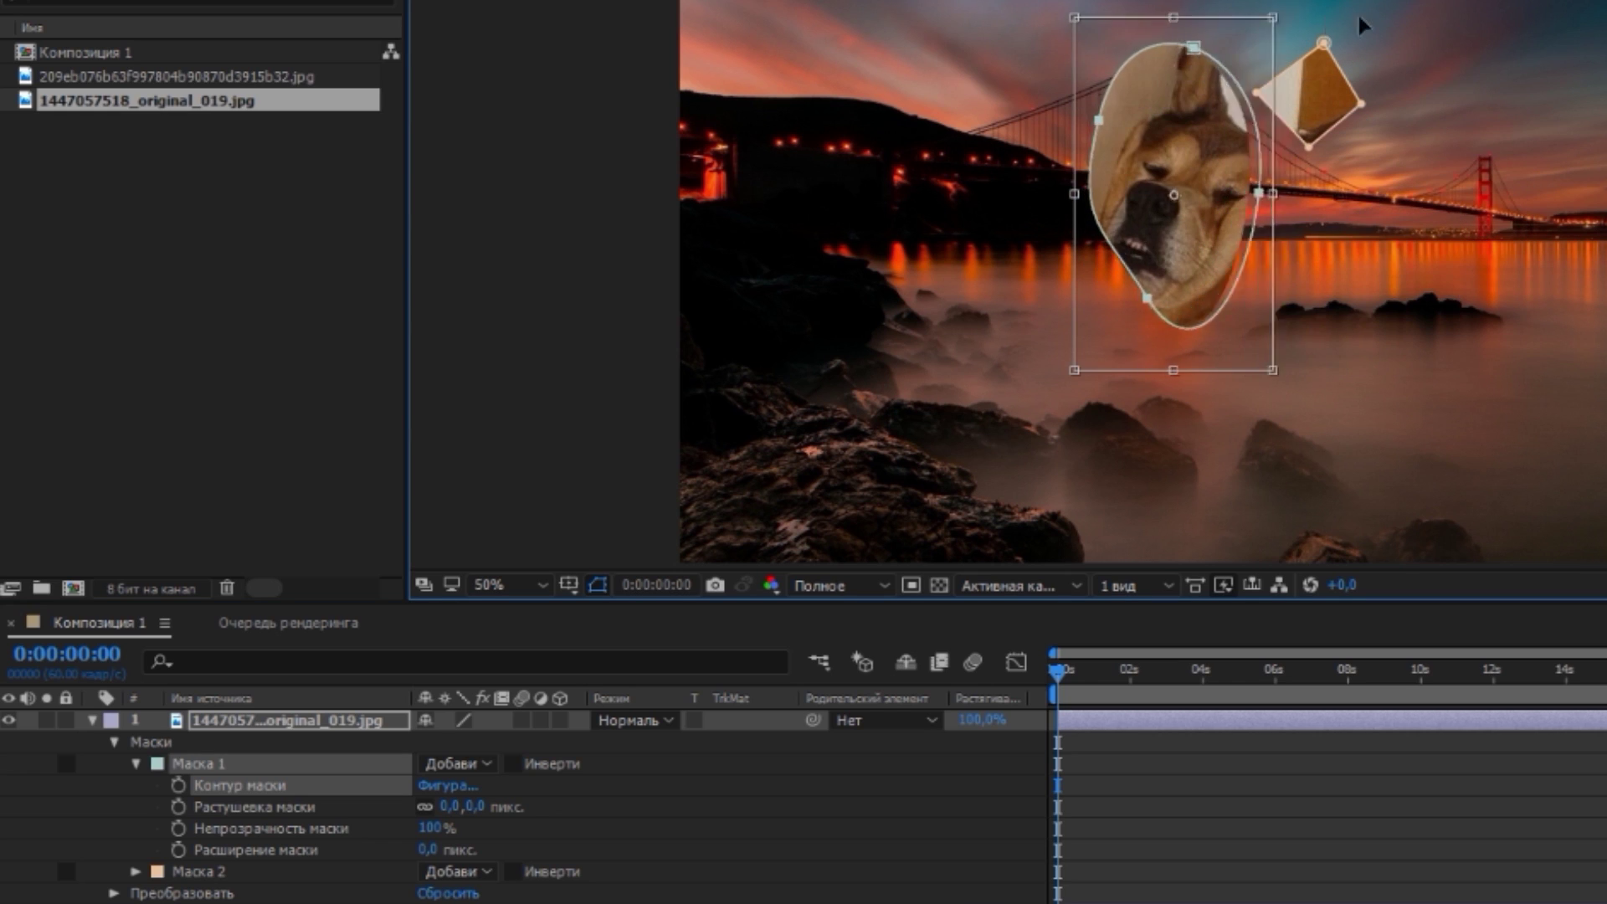
drag(1360, 19, 1262, 142)
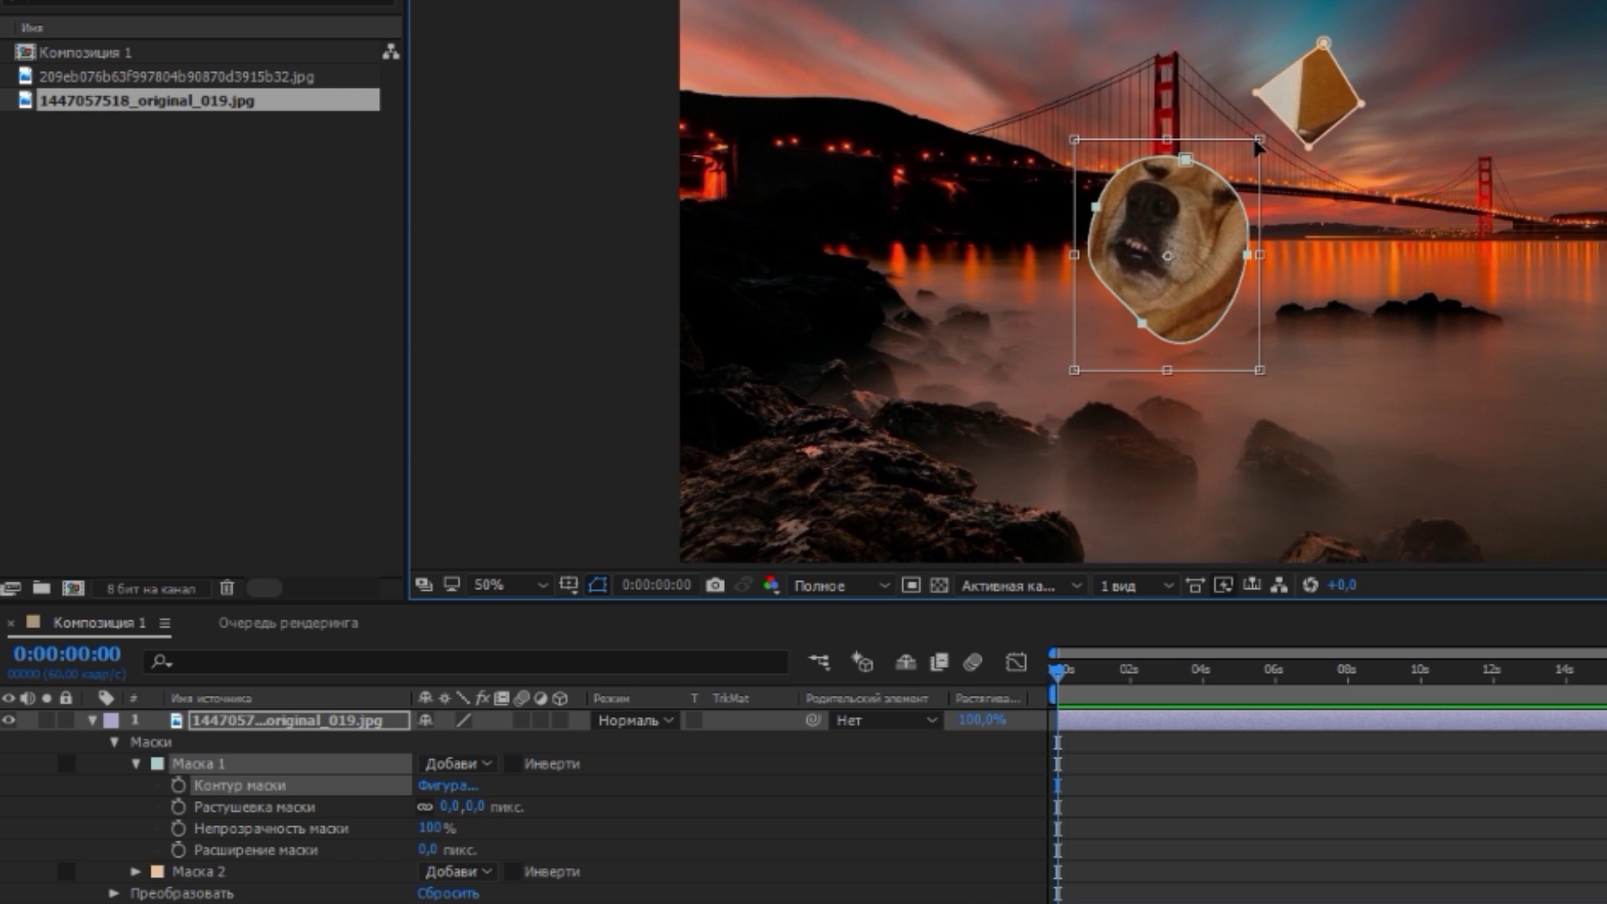
mouse_move(1260, 140)
mouse_down()
mouse_move(1405, 50)
mouse_move(1306, 98)
mouse_up()
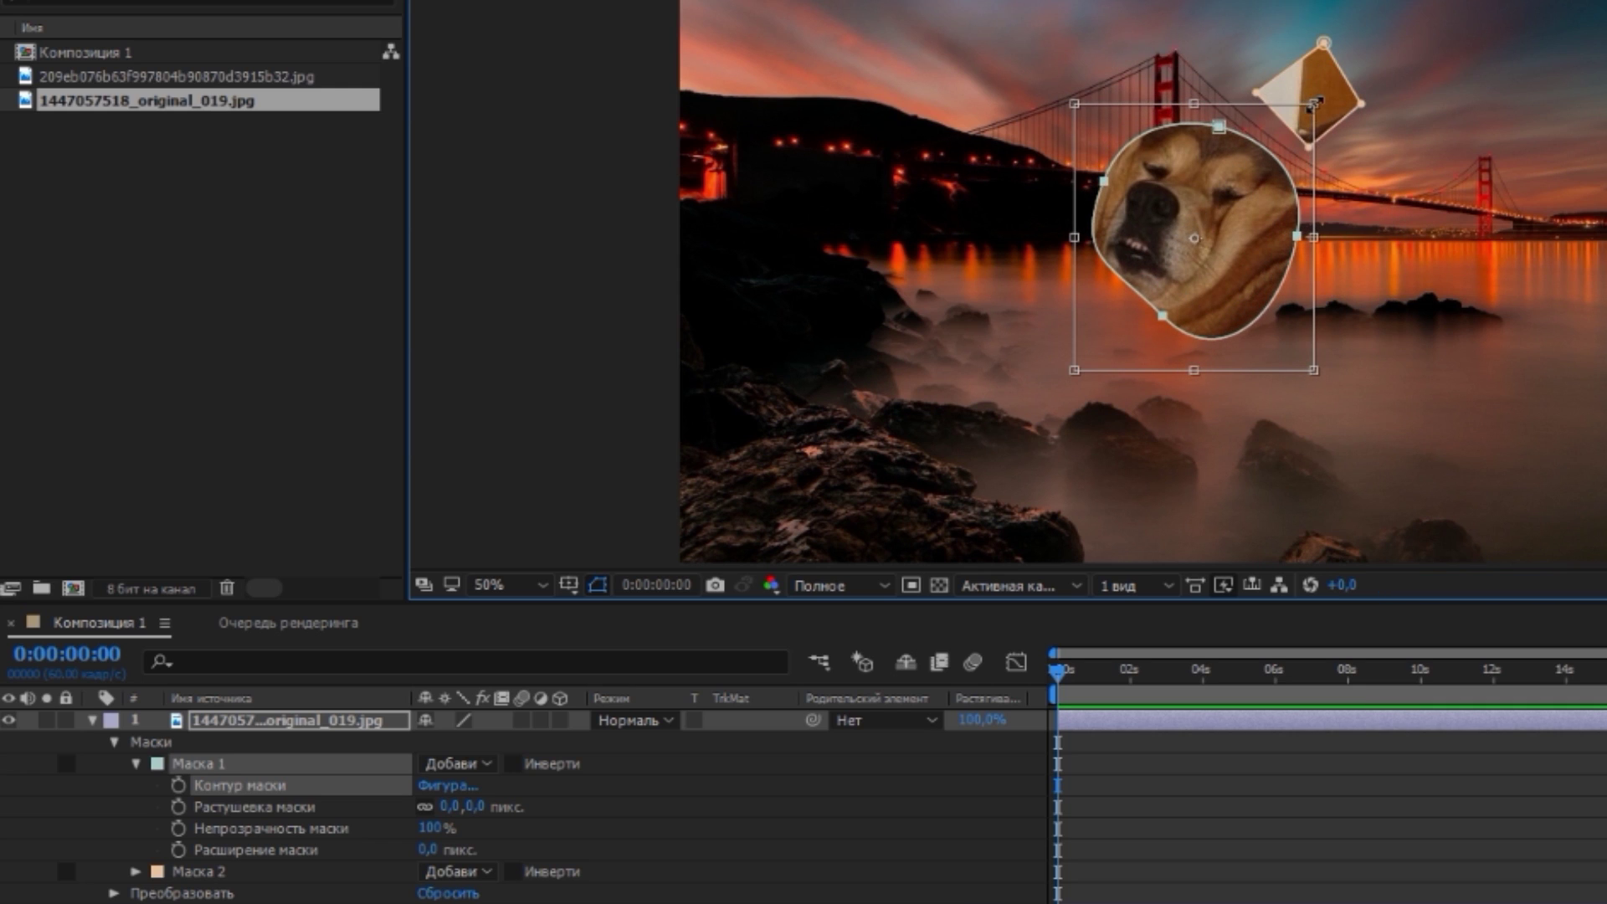
key(Return)
drag(1220, 132, 1199, 144)
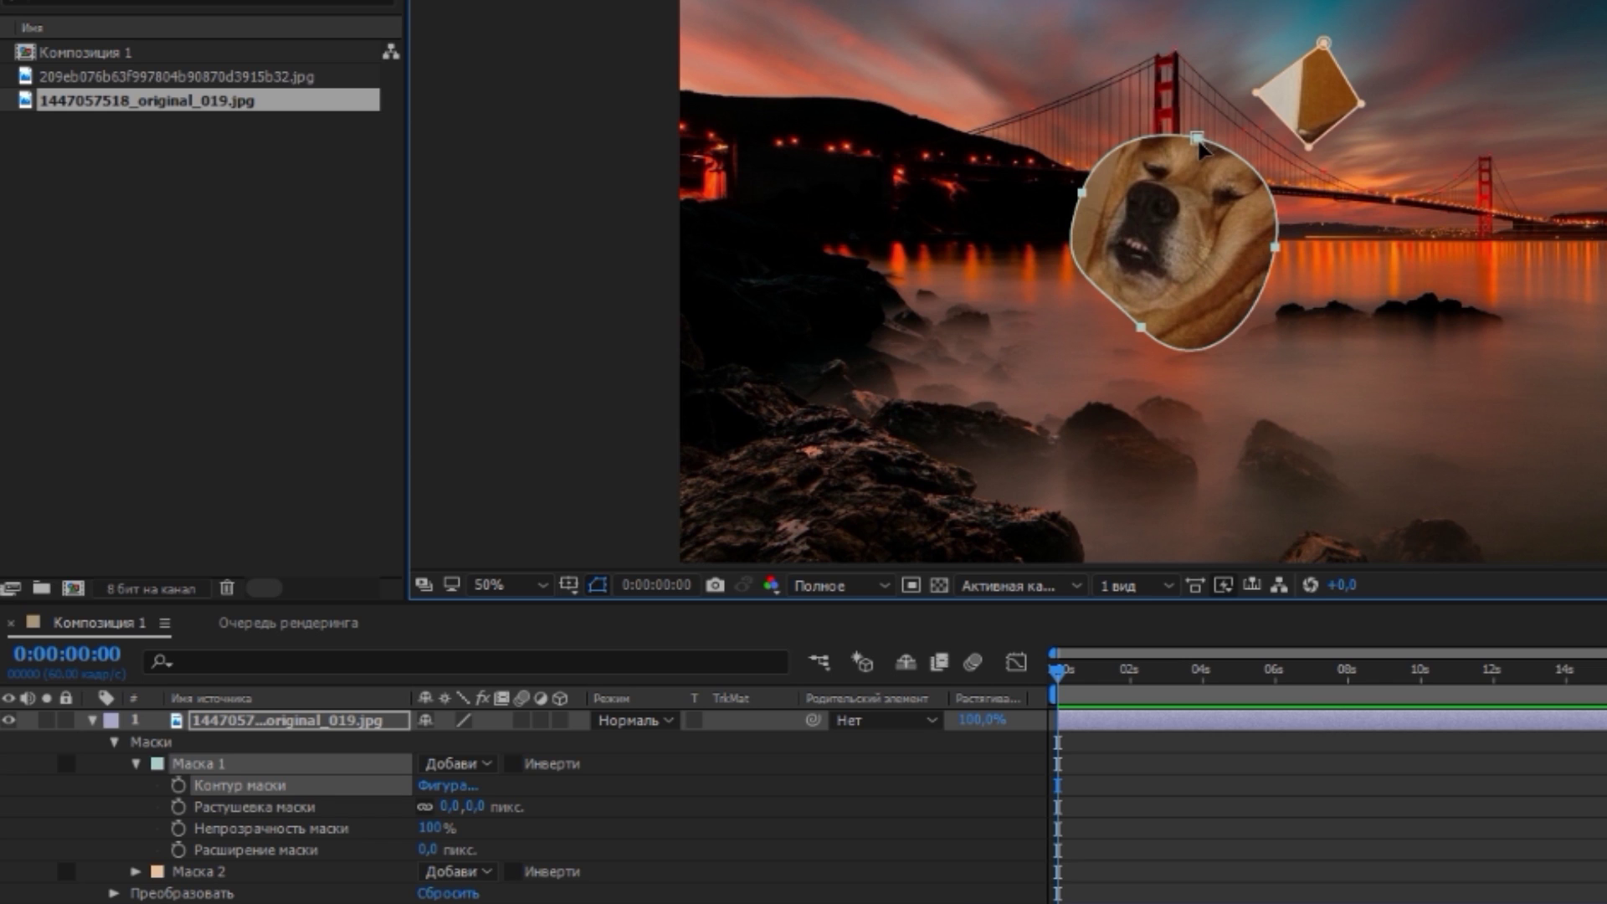
drag(1198, 144, 1203, 138)
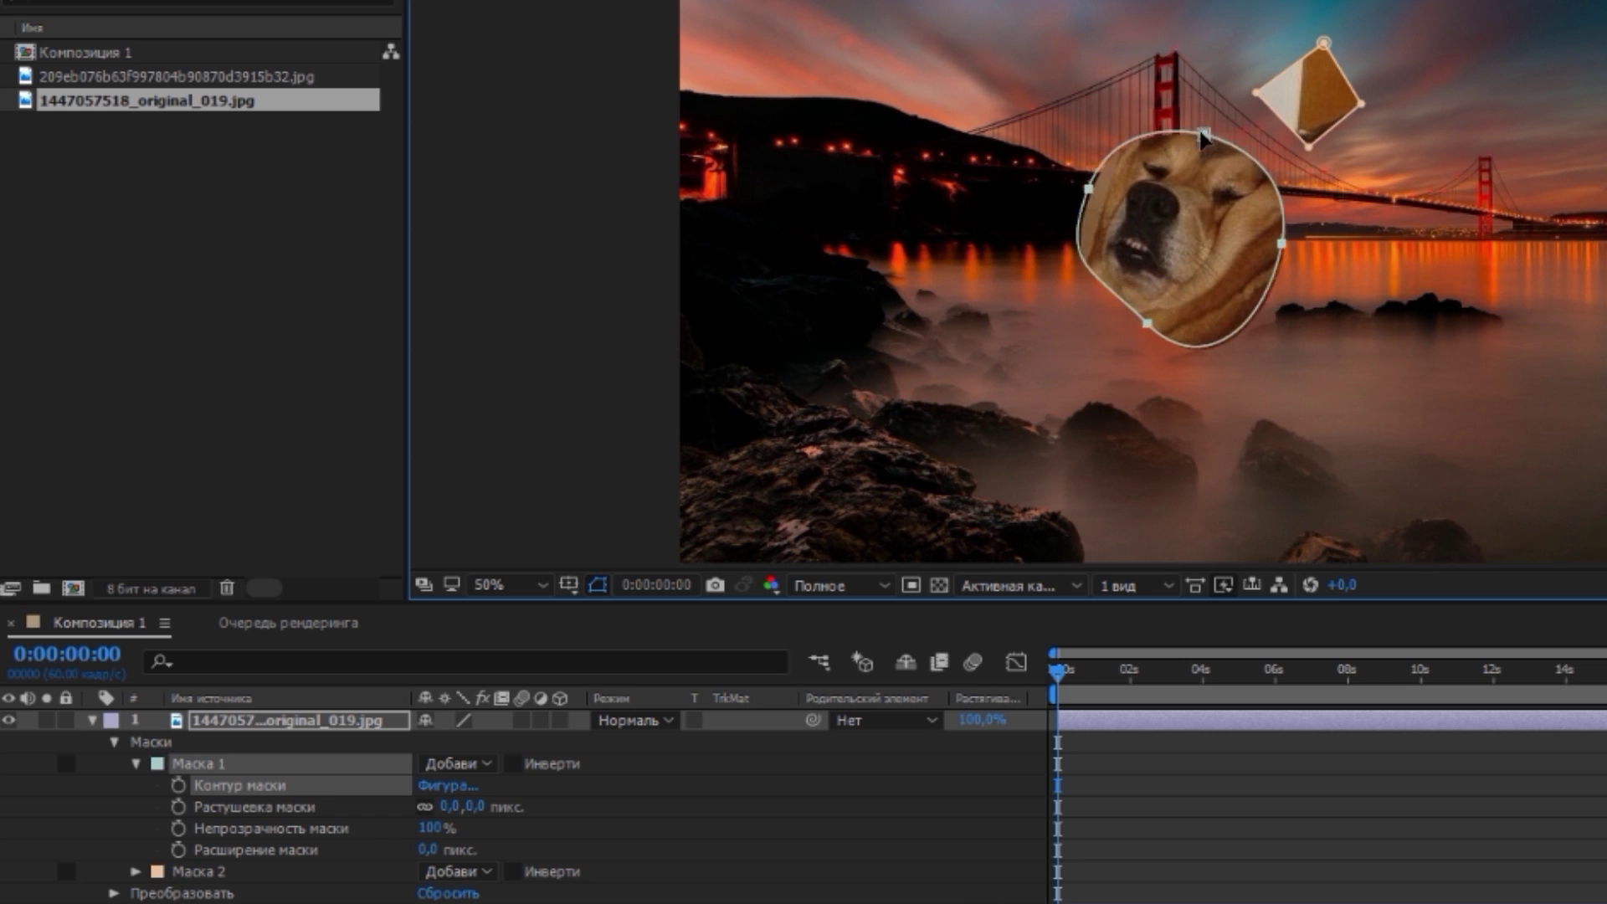
drag(1203, 138, 1223, 120)
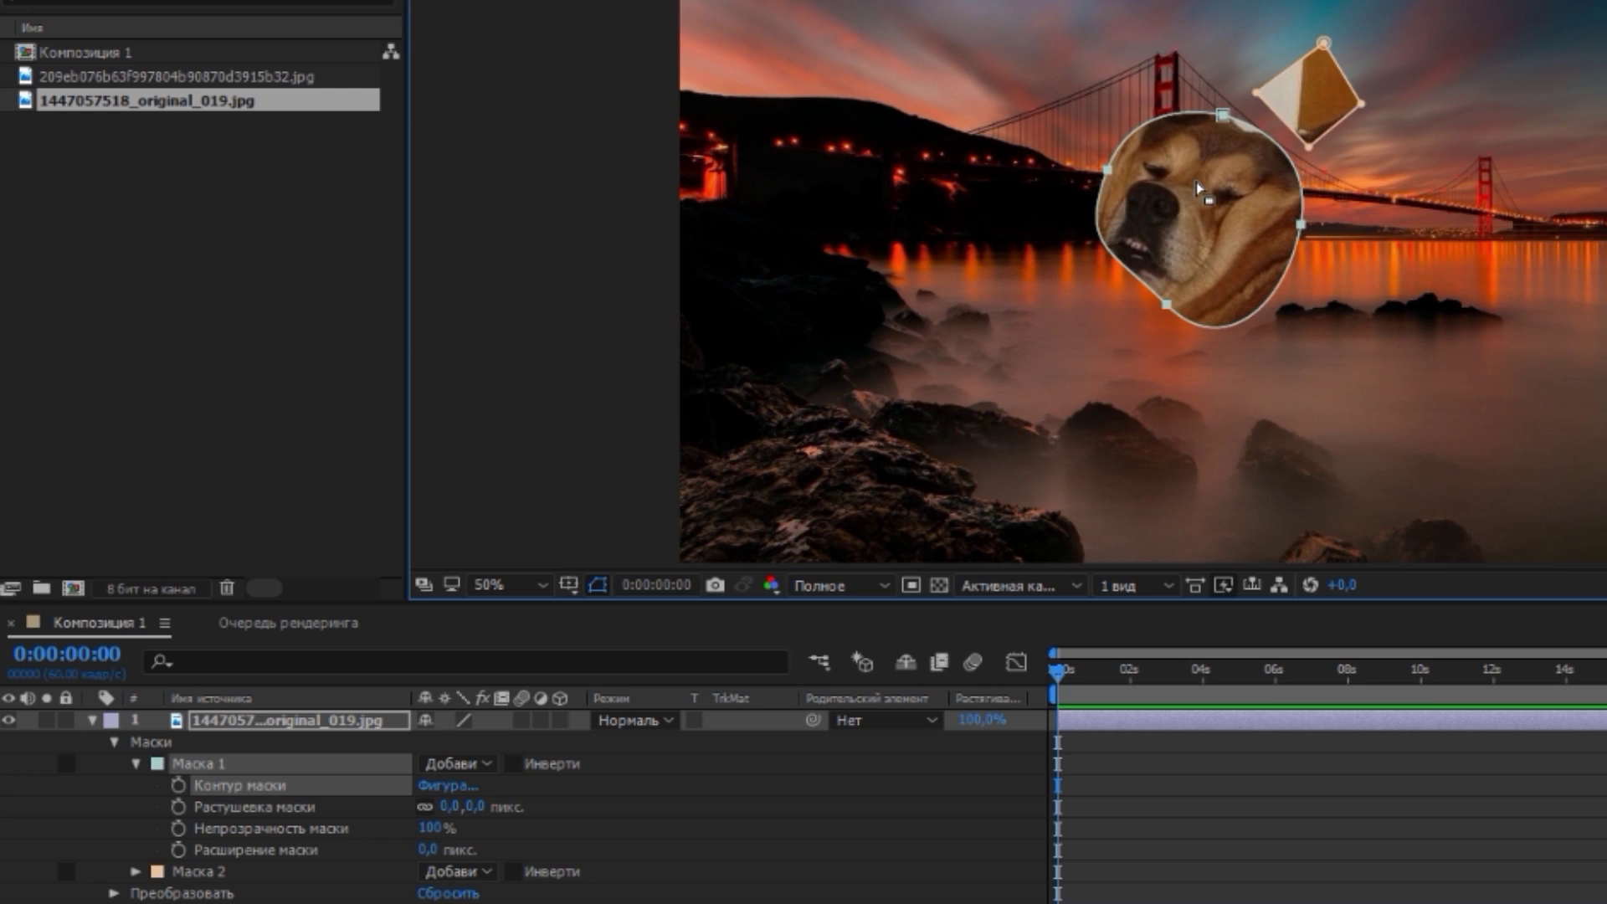
Pull the mask's top, bottom and left points into a rounded blob, then reselect the layer.
double_click(1222, 157)
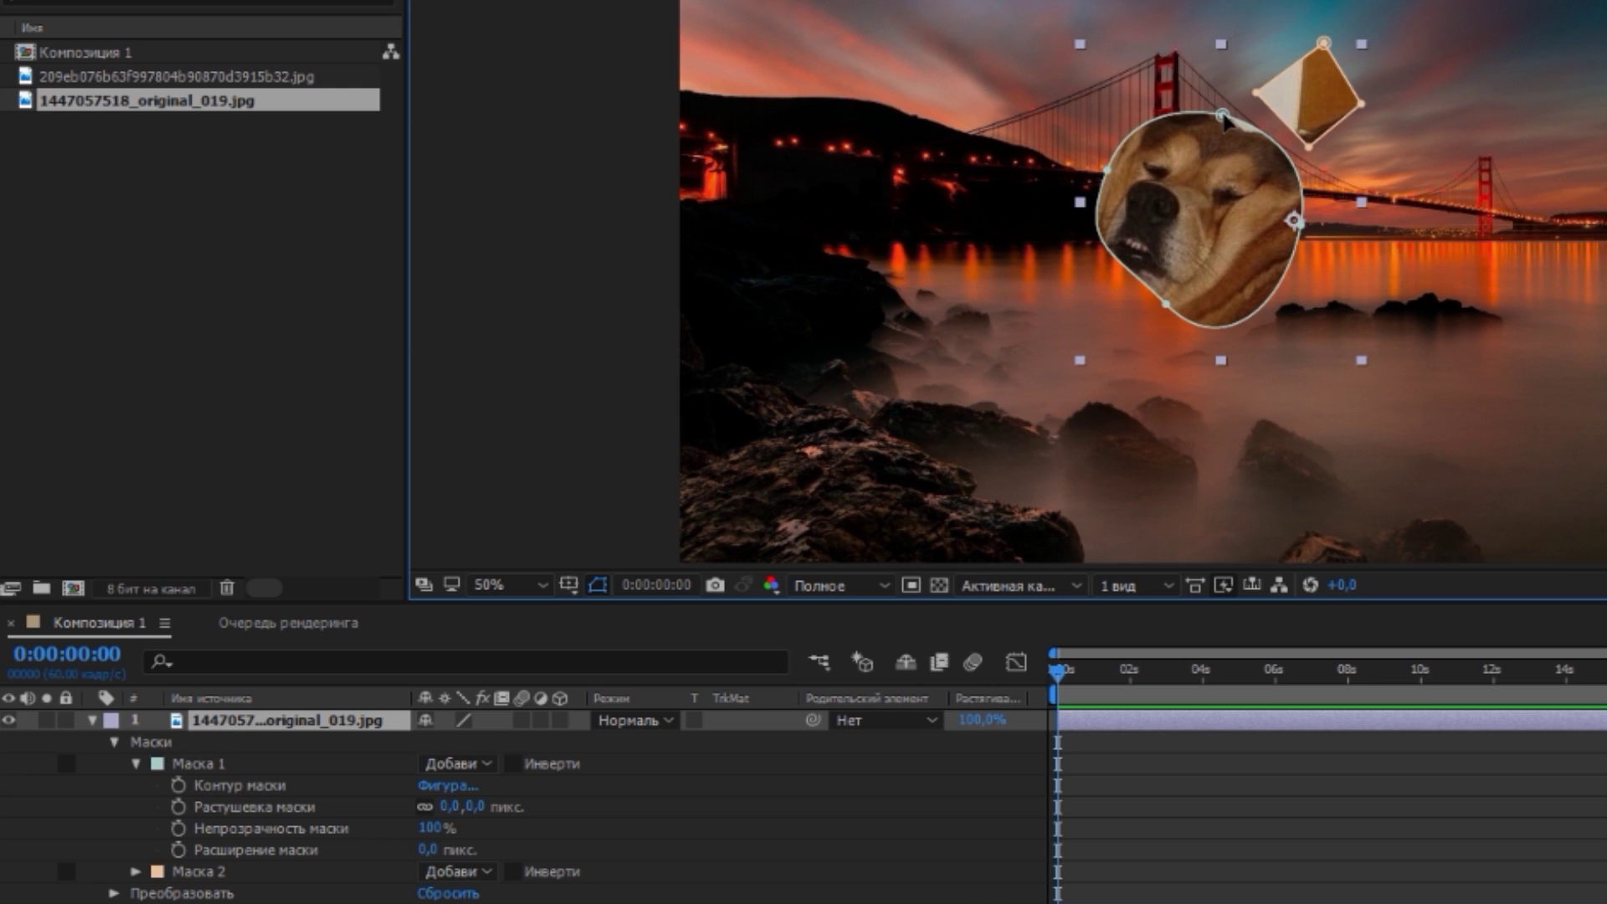
key(Return)
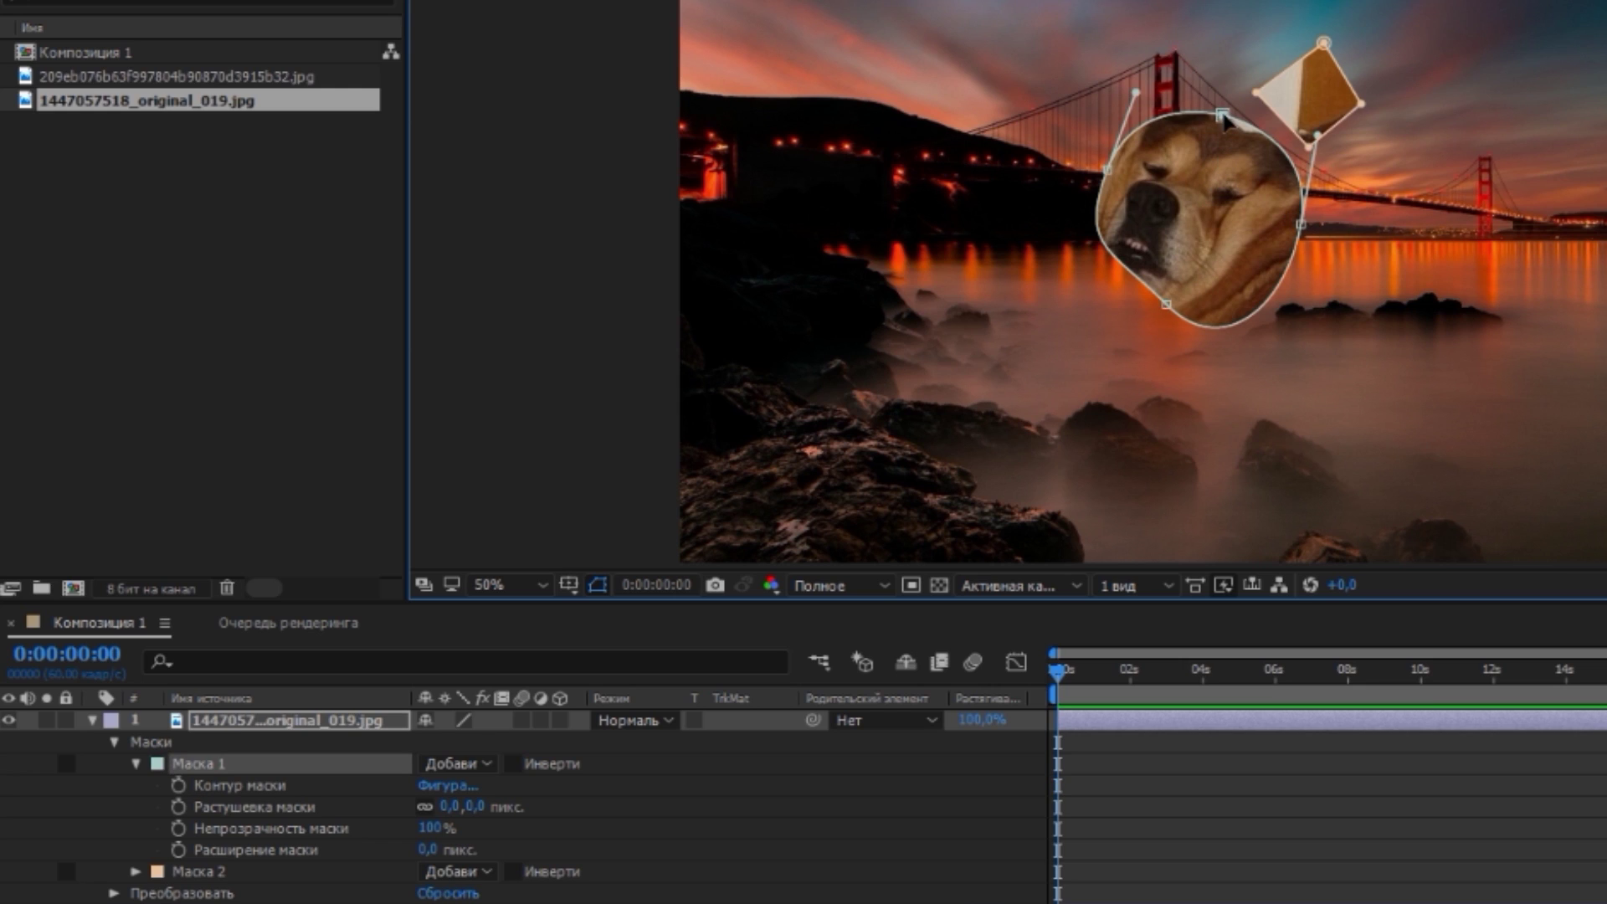
drag(1222, 114, 1218, 100)
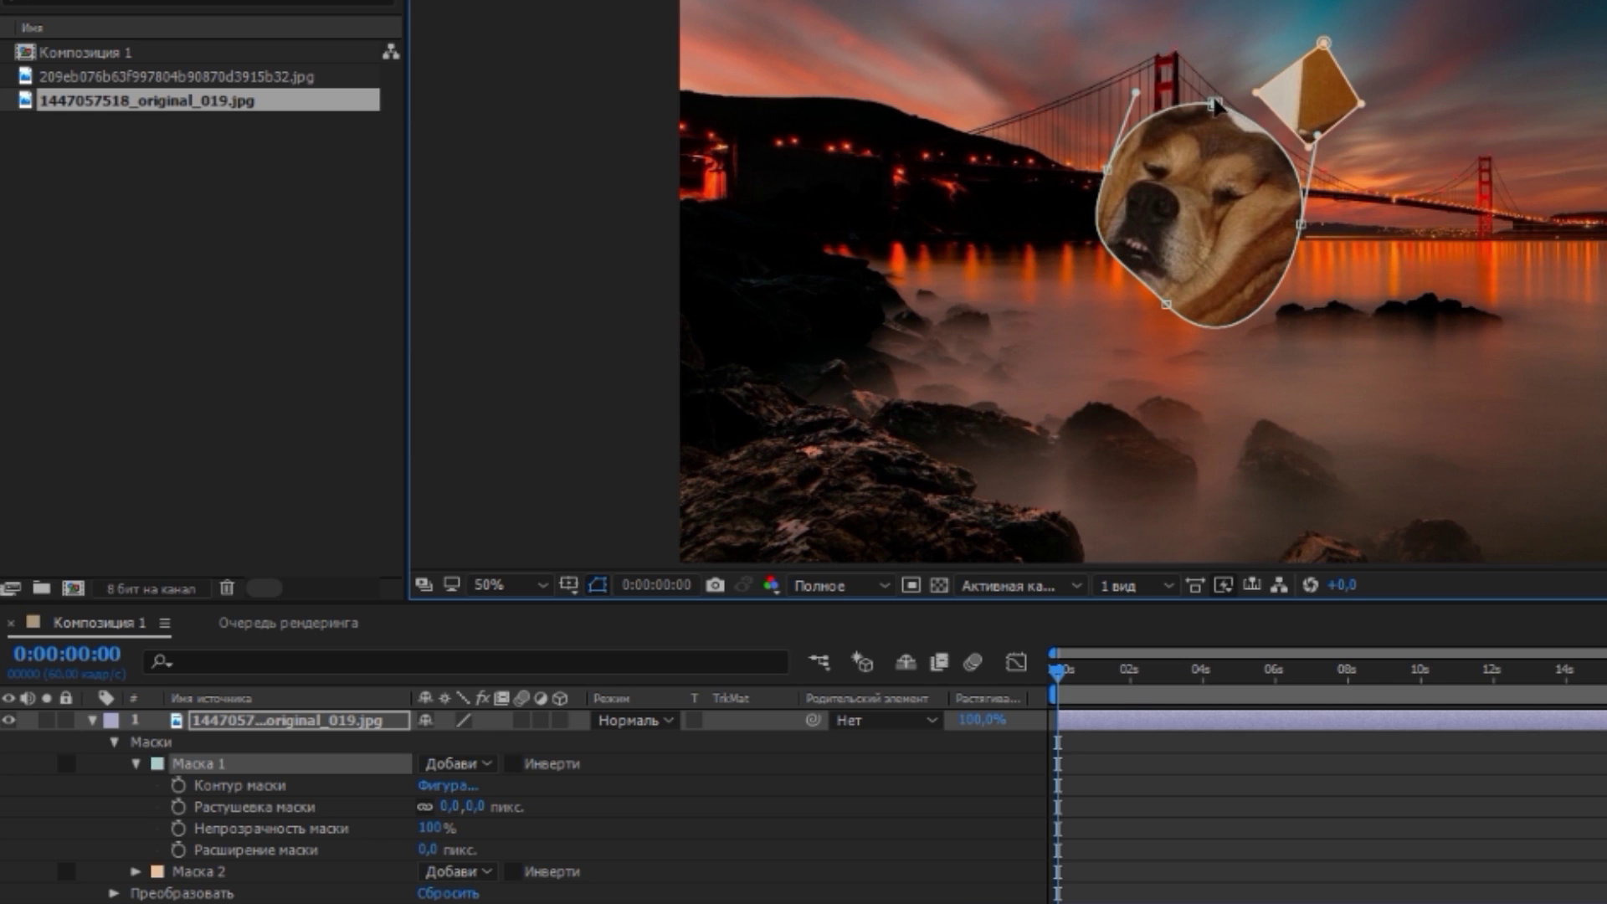
mouse_move(1166, 304)
mouse_down()
mouse_move(1189, 398)
mouse_move(1189, 348)
mouse_up()
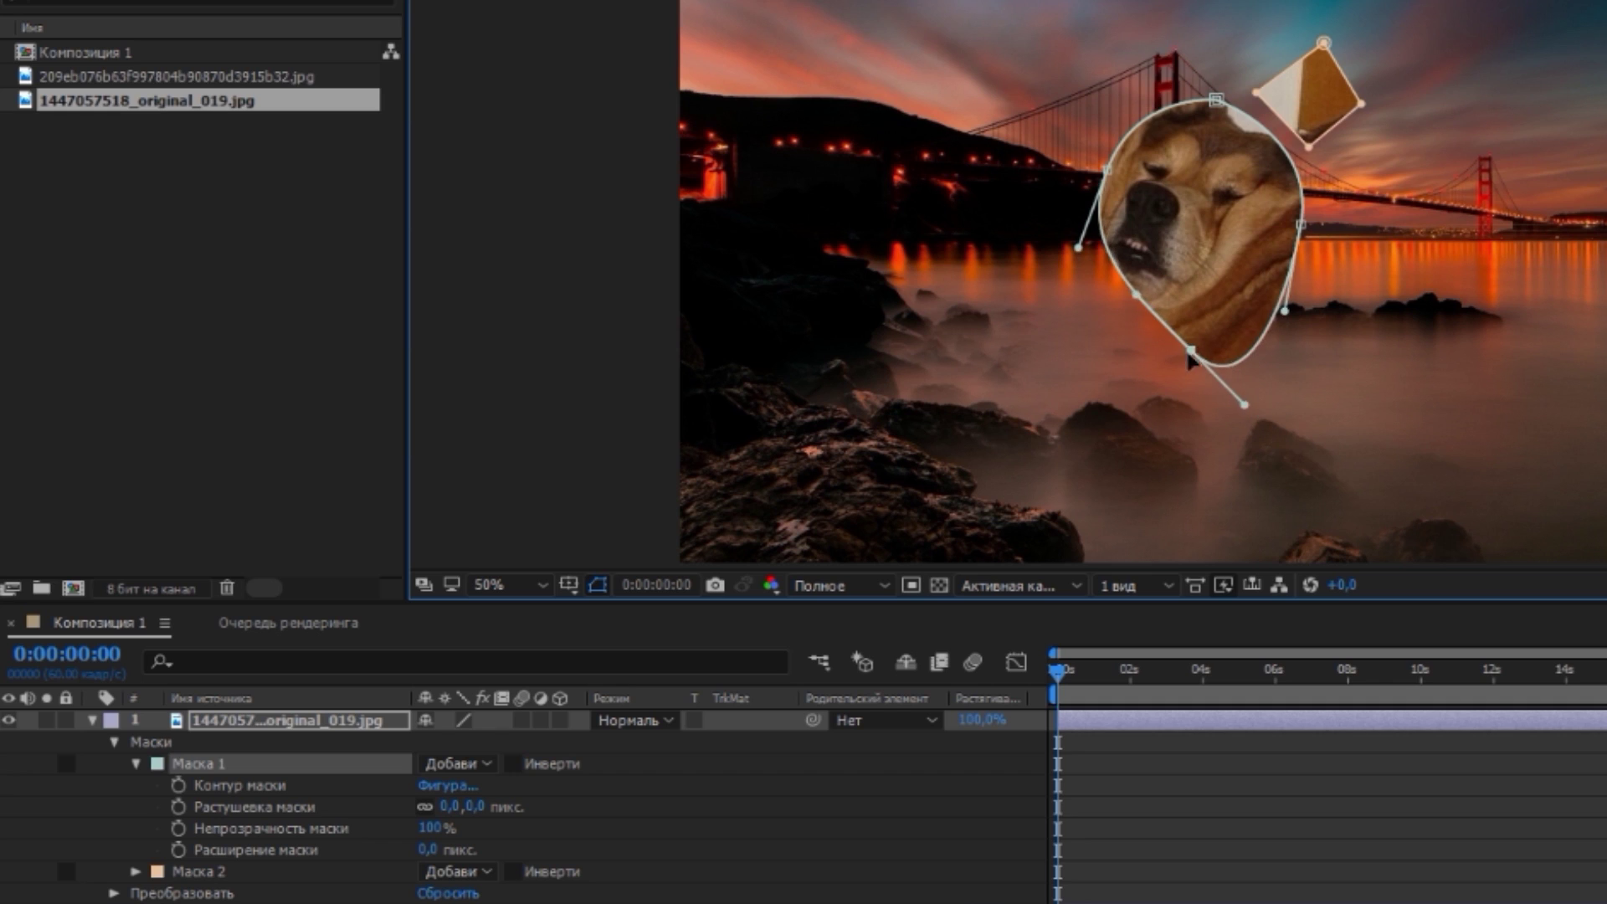
drag(1079, 247, 1063, 334)
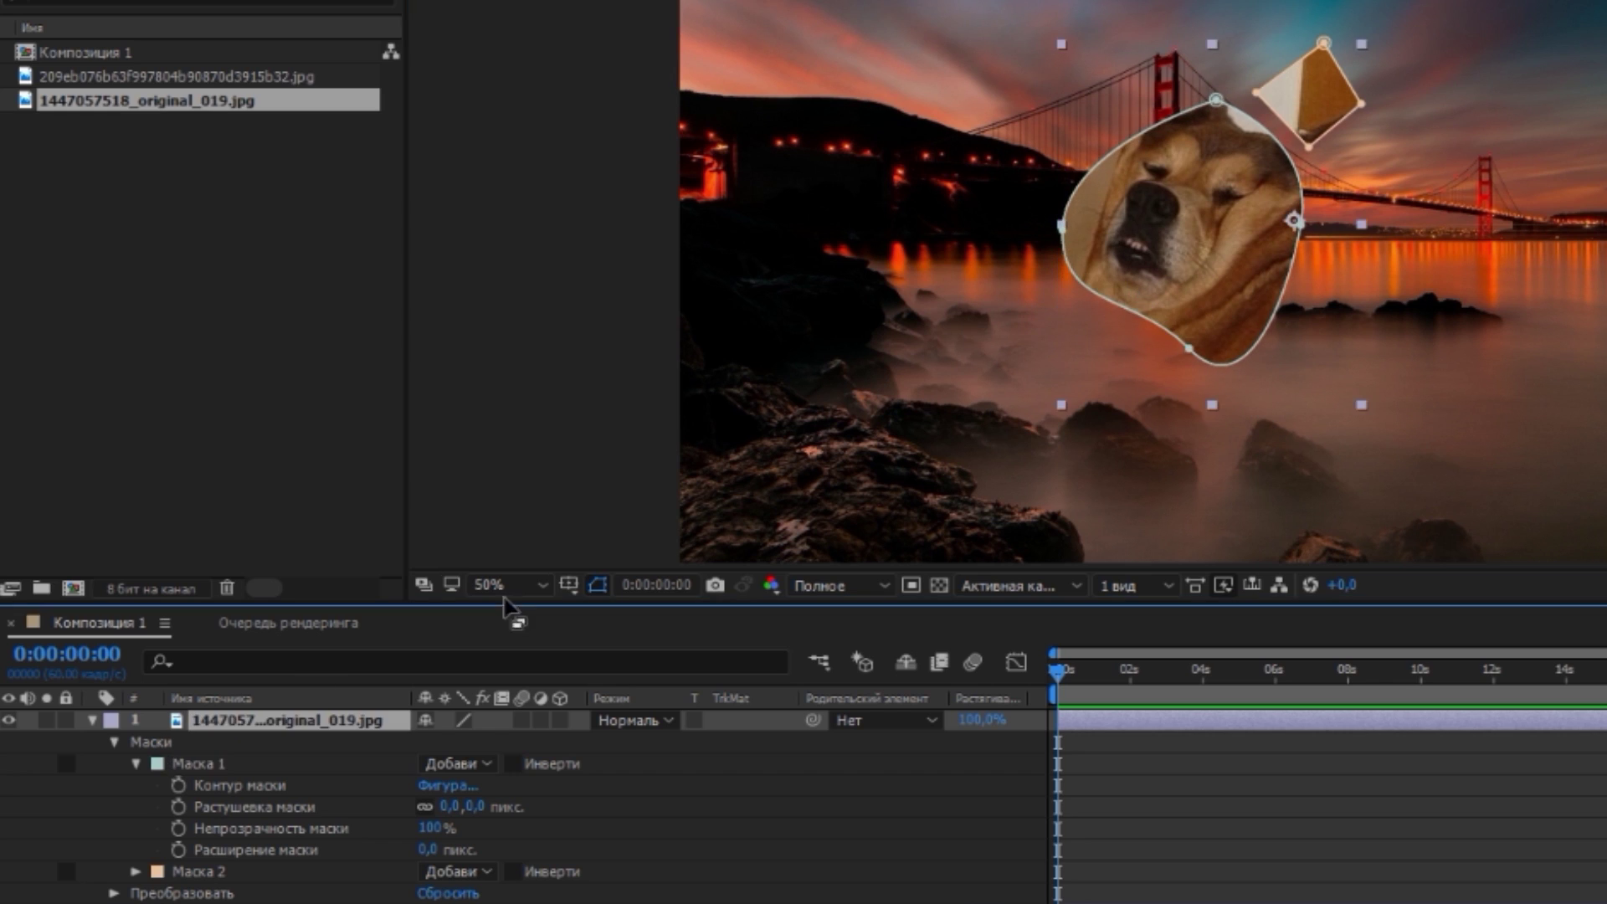
drag(1066, 255, 1062, 225)
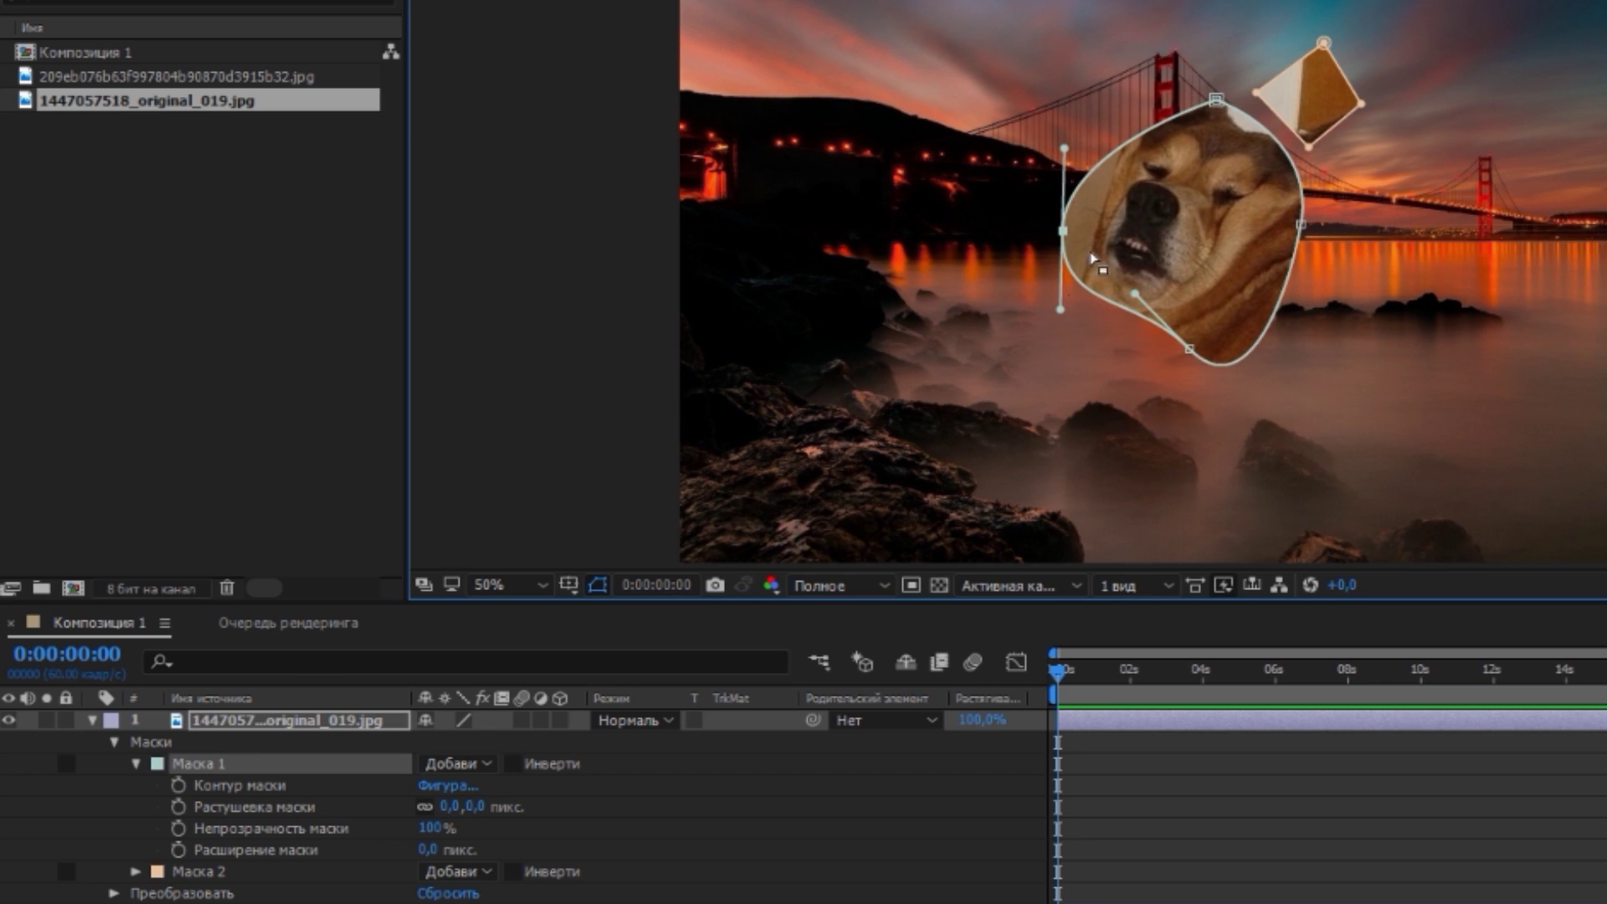
click(354, 718)
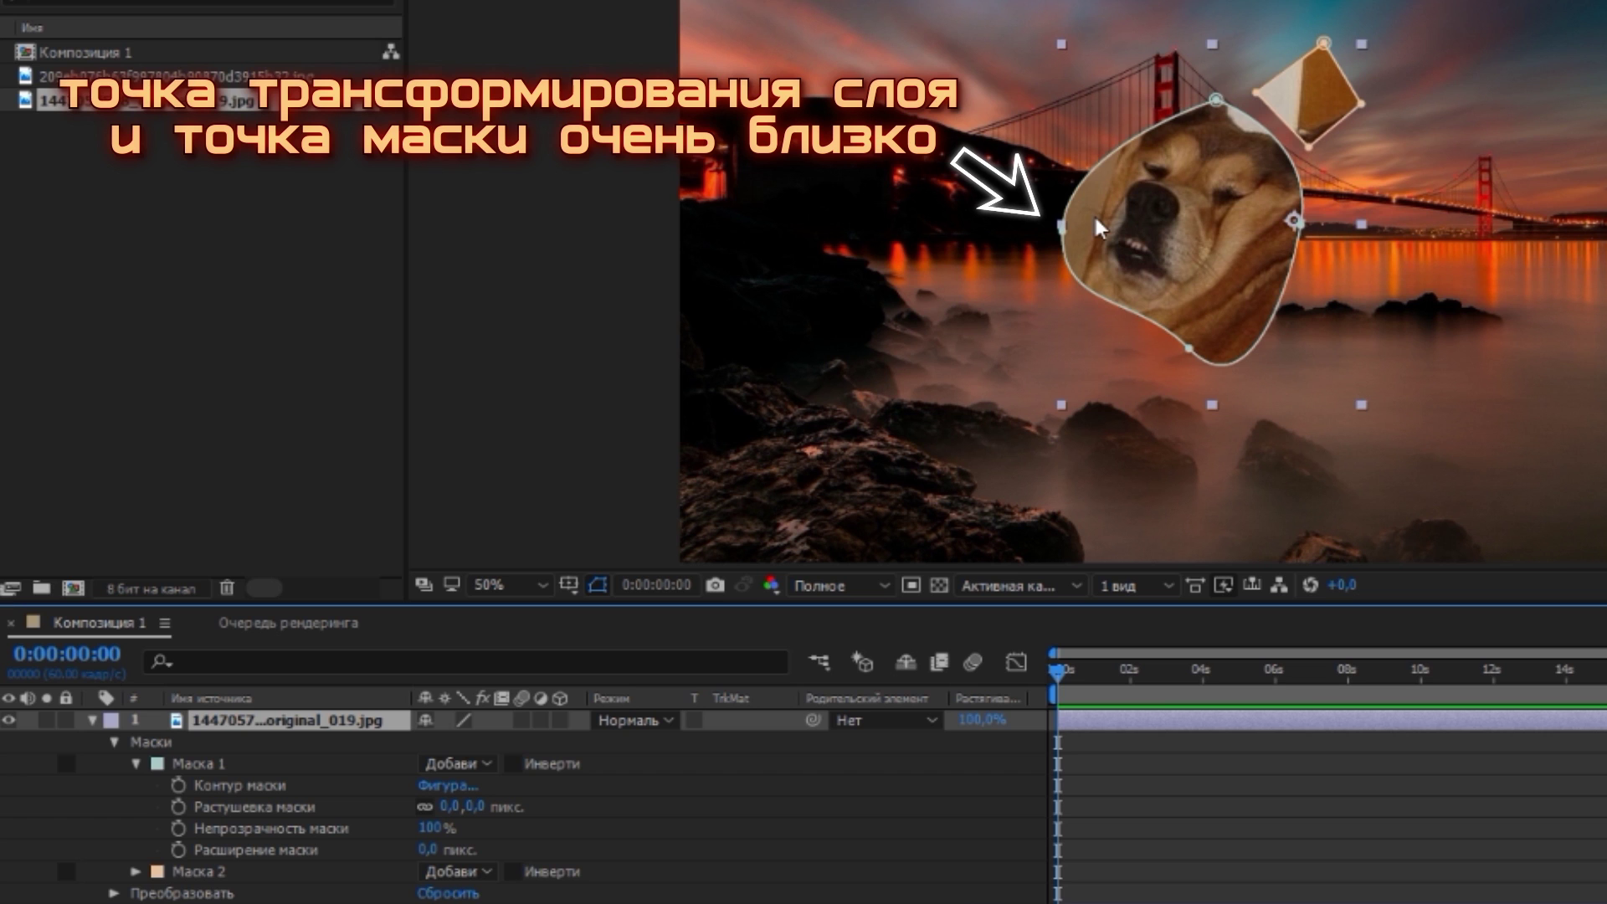
click(571, 584)
Hide mask outlines, resize the dog layer from its side and corner handles, then show outlines again.
click(596, 584)
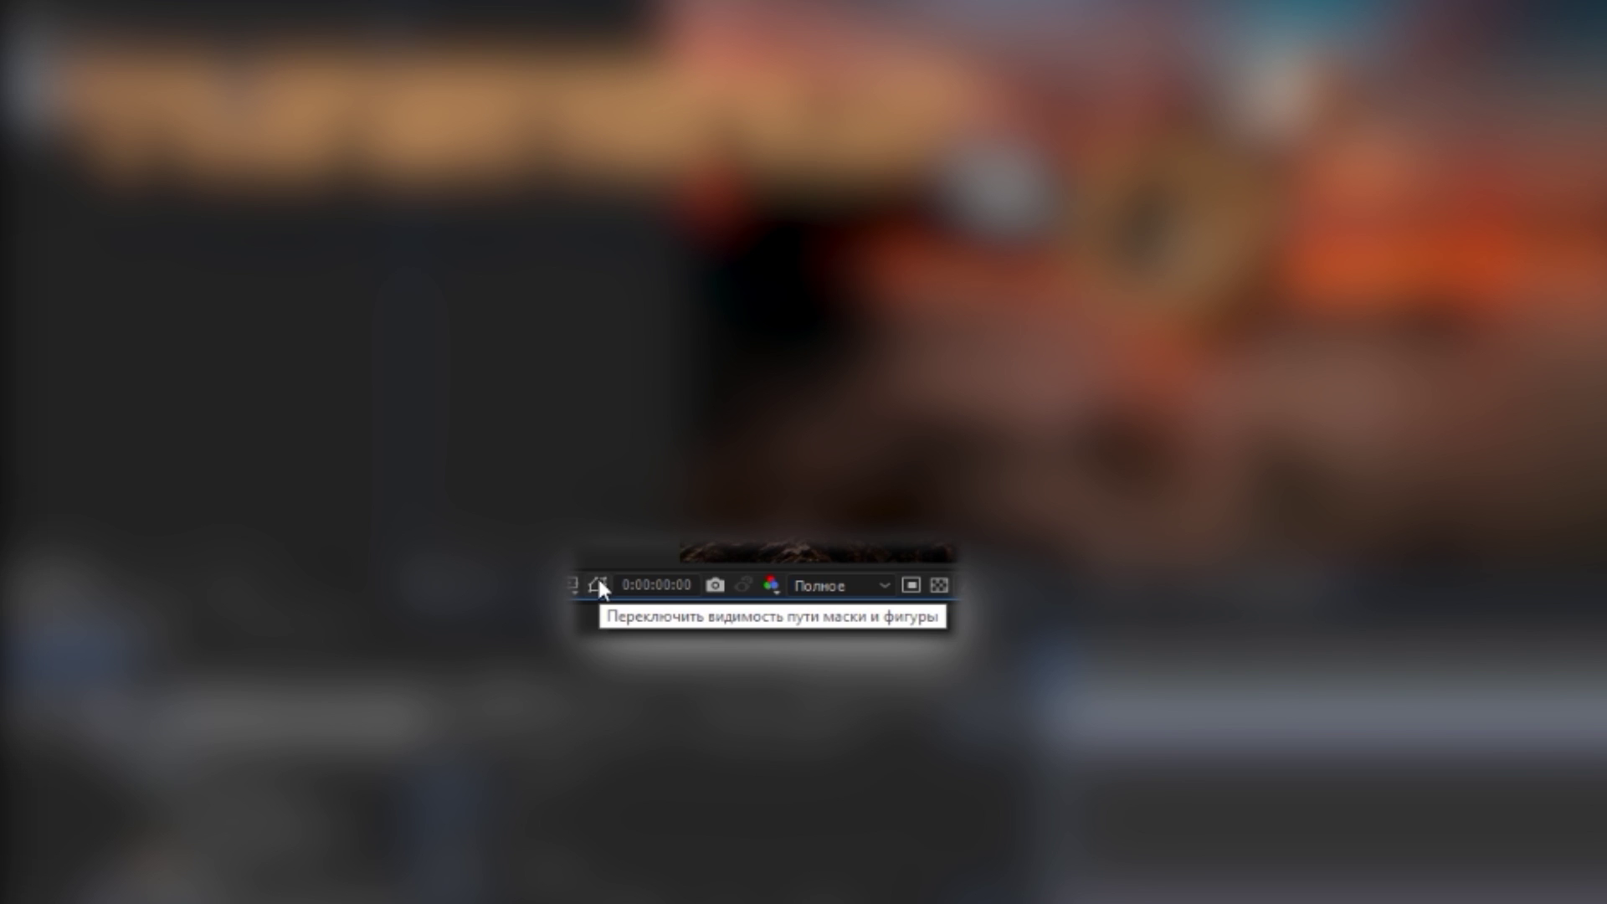
click(598, 584)
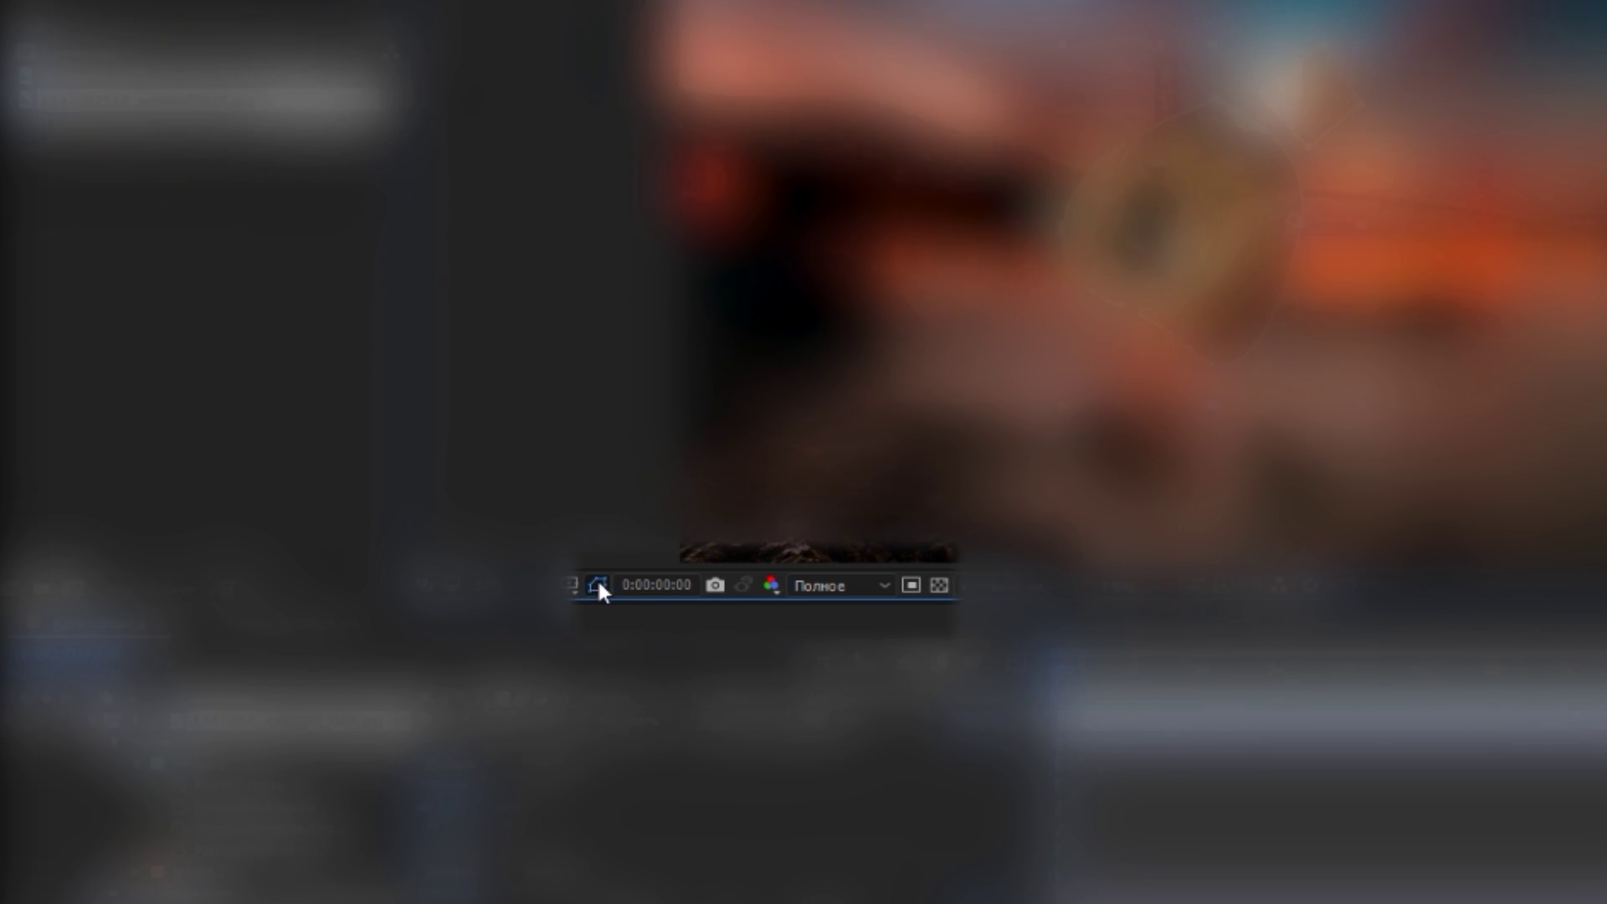
click(597, 584)
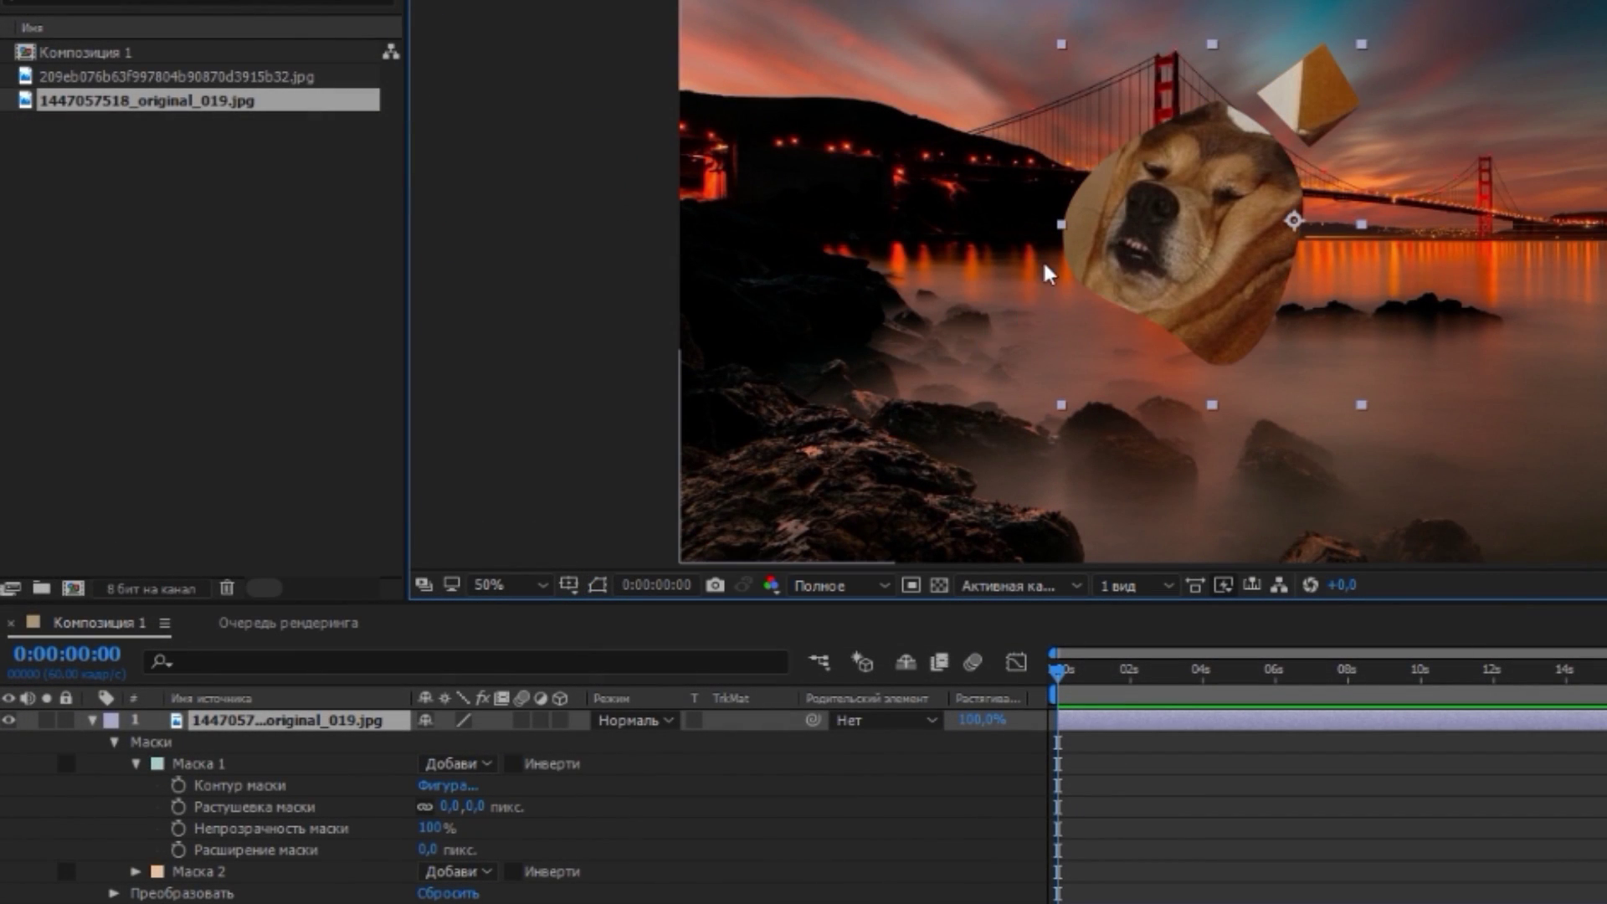
mouse_move(1062, 224)
mouse_down()
mouse_move(938, 242)
mouse_move(1019, 241)
mouse_up()
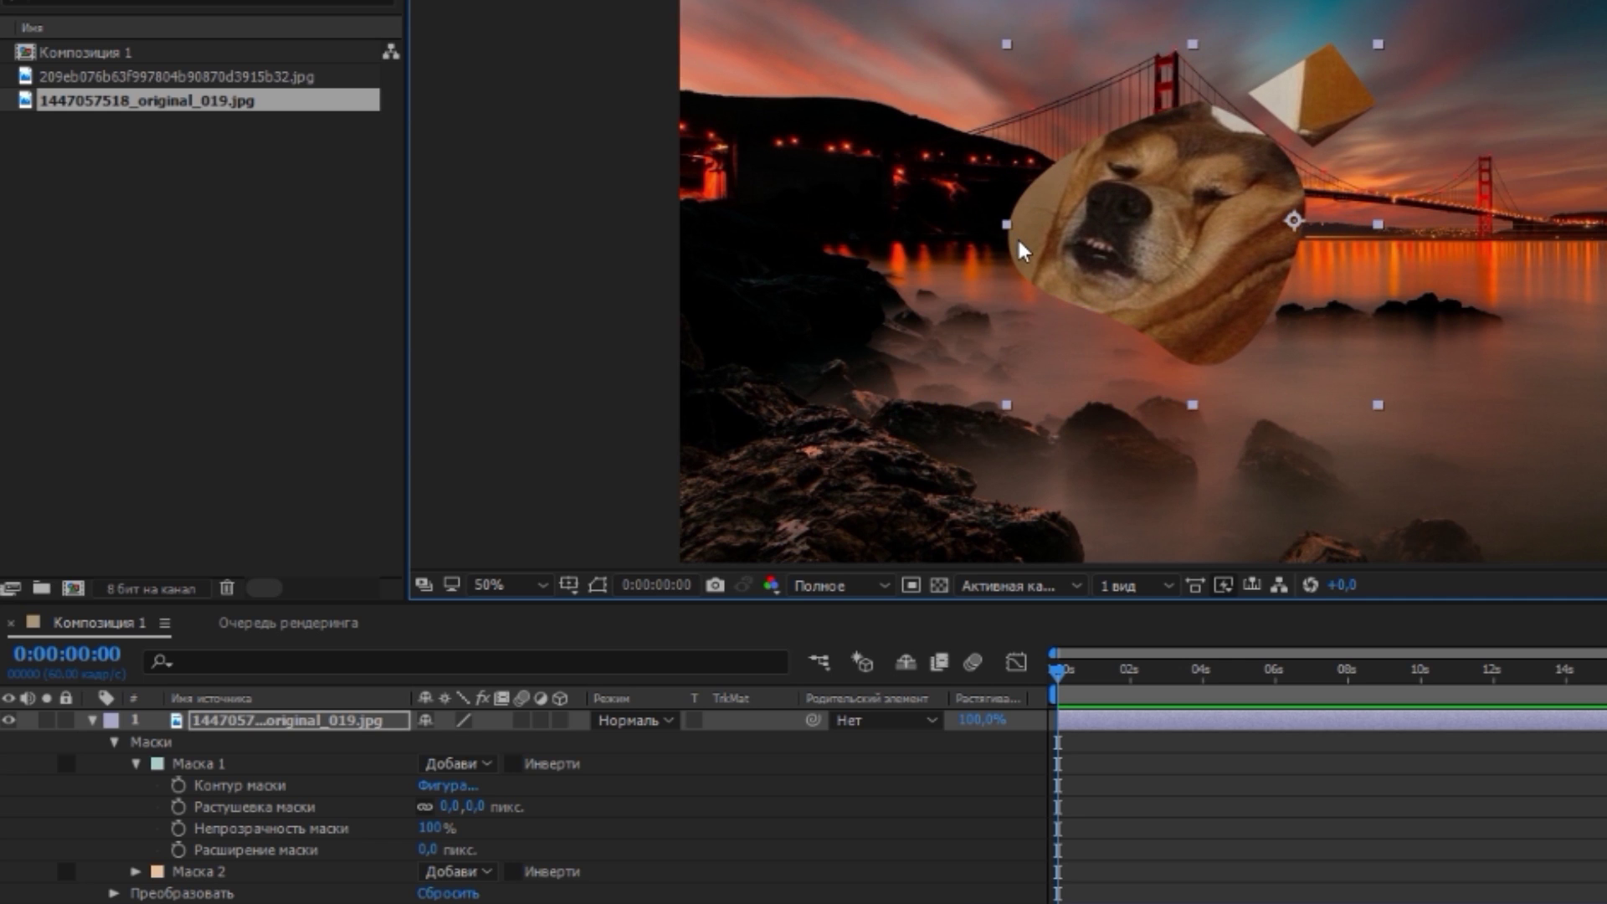
mouse_move(1004, 224)
mouse_down()
mouse_move(1072, 224)
mouse_move(1056, 230)
mouse_up()
drag(1061, 219, 1043, 221)
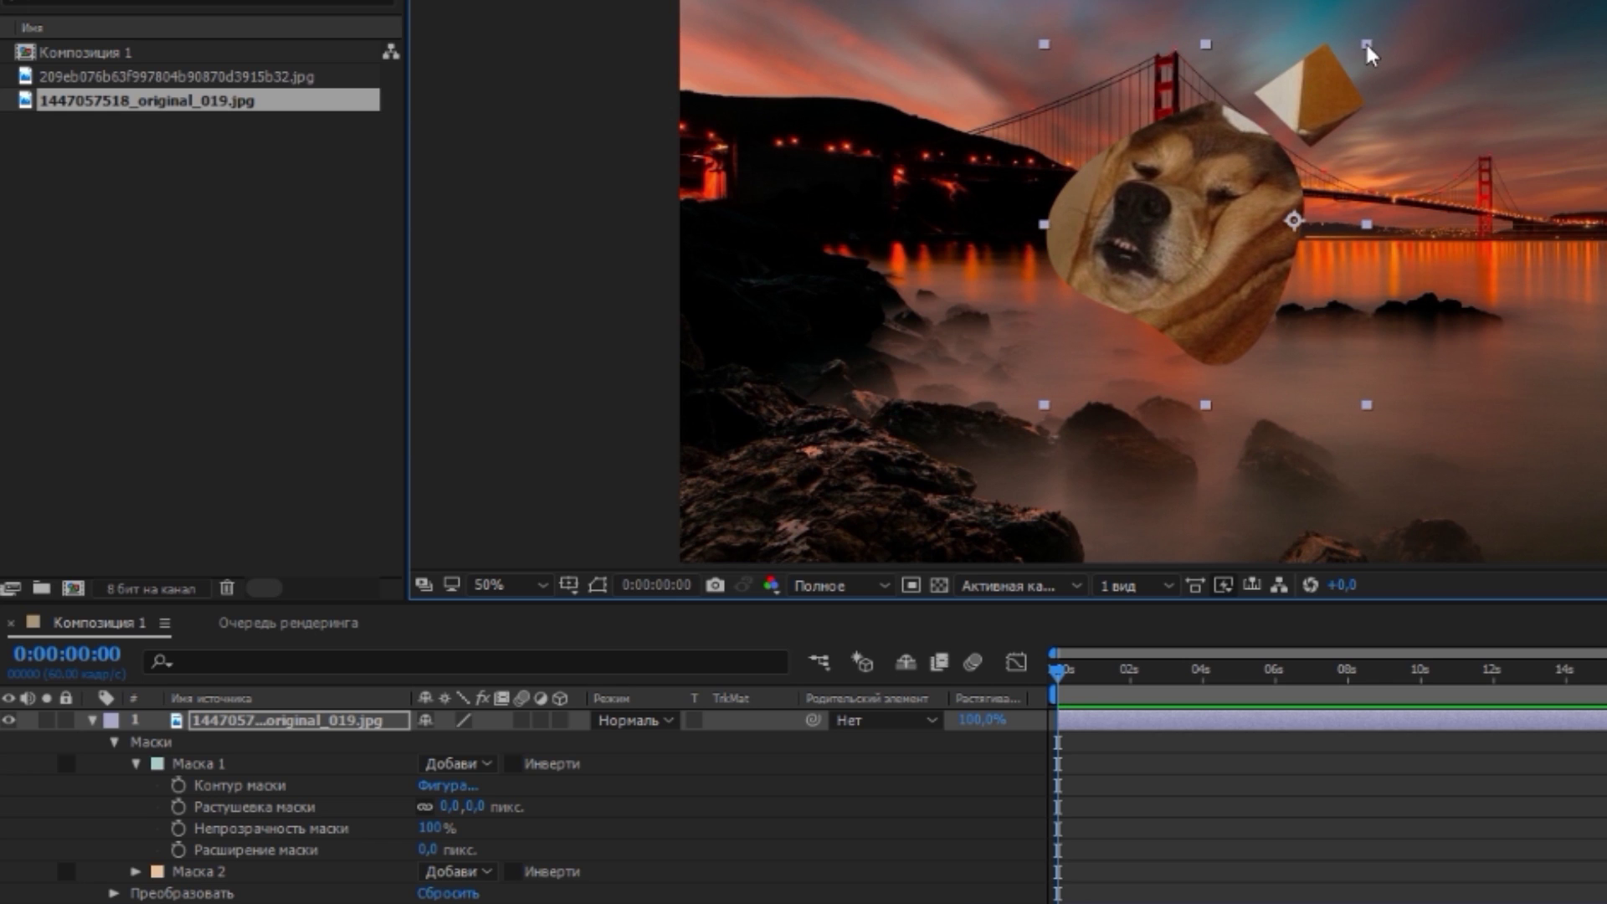
drag(1366, 43, 1374, 35)
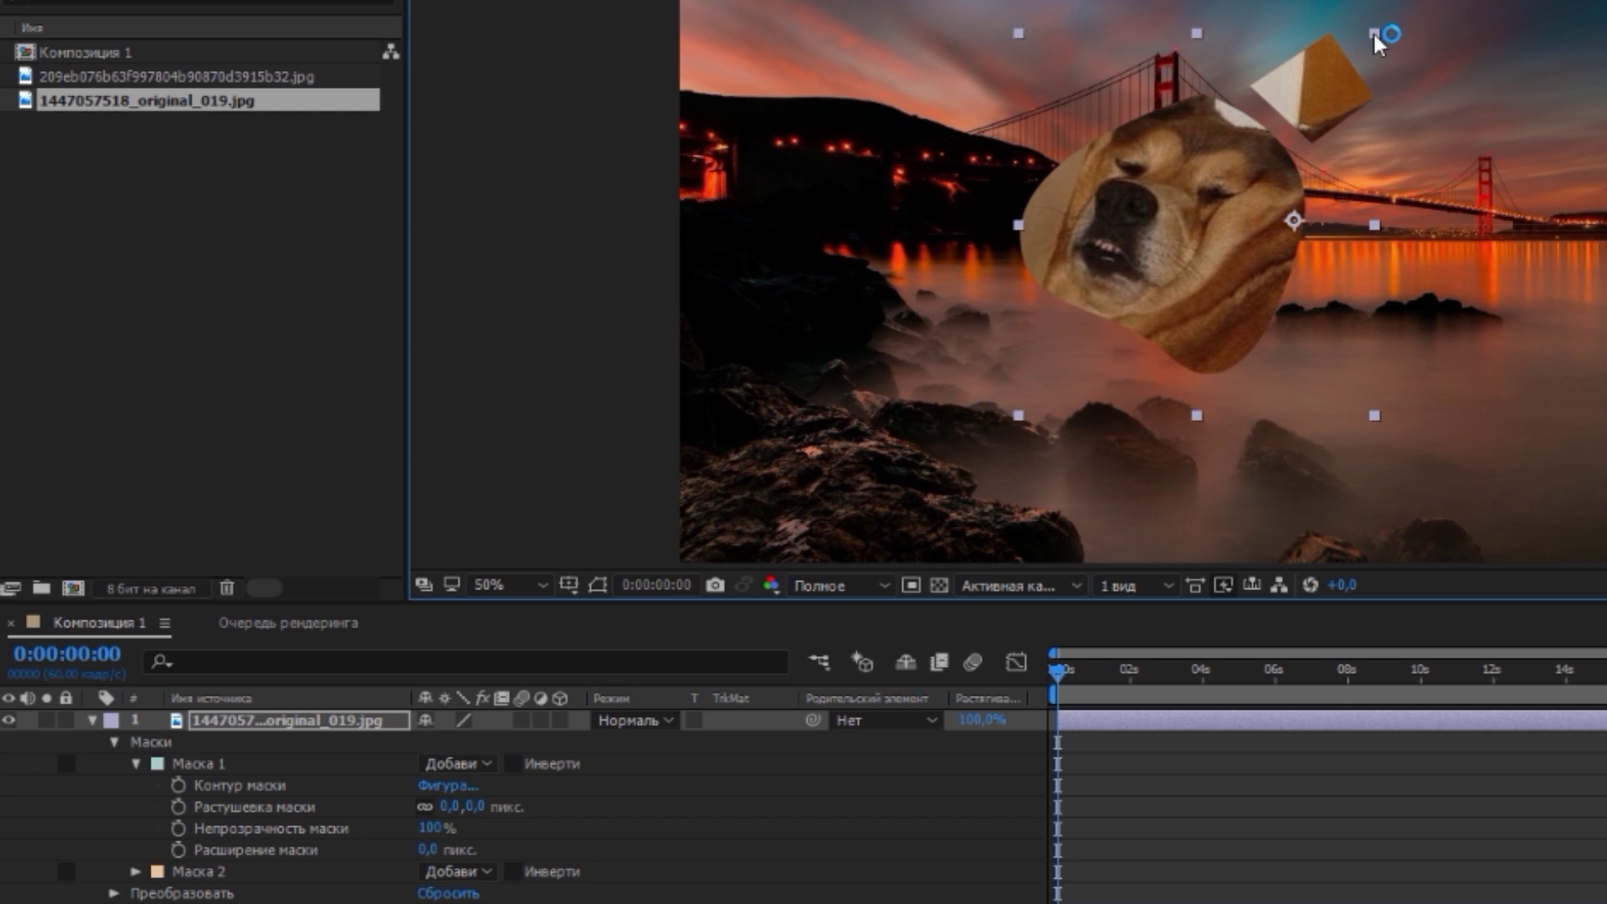
click(600, 585)
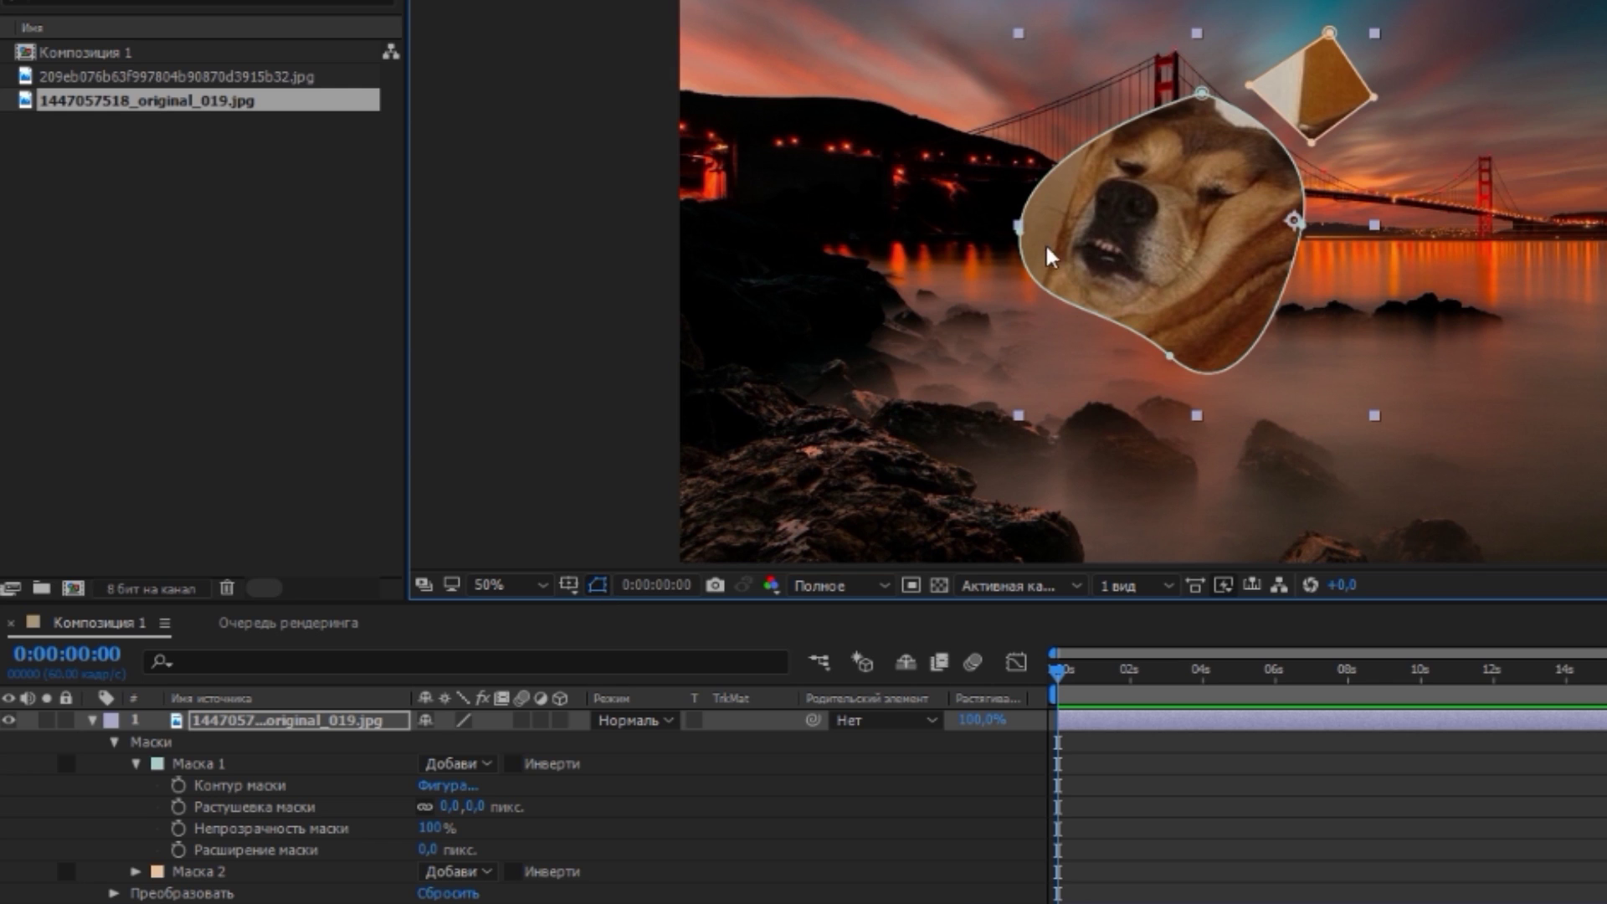
Move the mask's left point inward and lock Mask 1.
drag(1019, 227, 1040, 231)
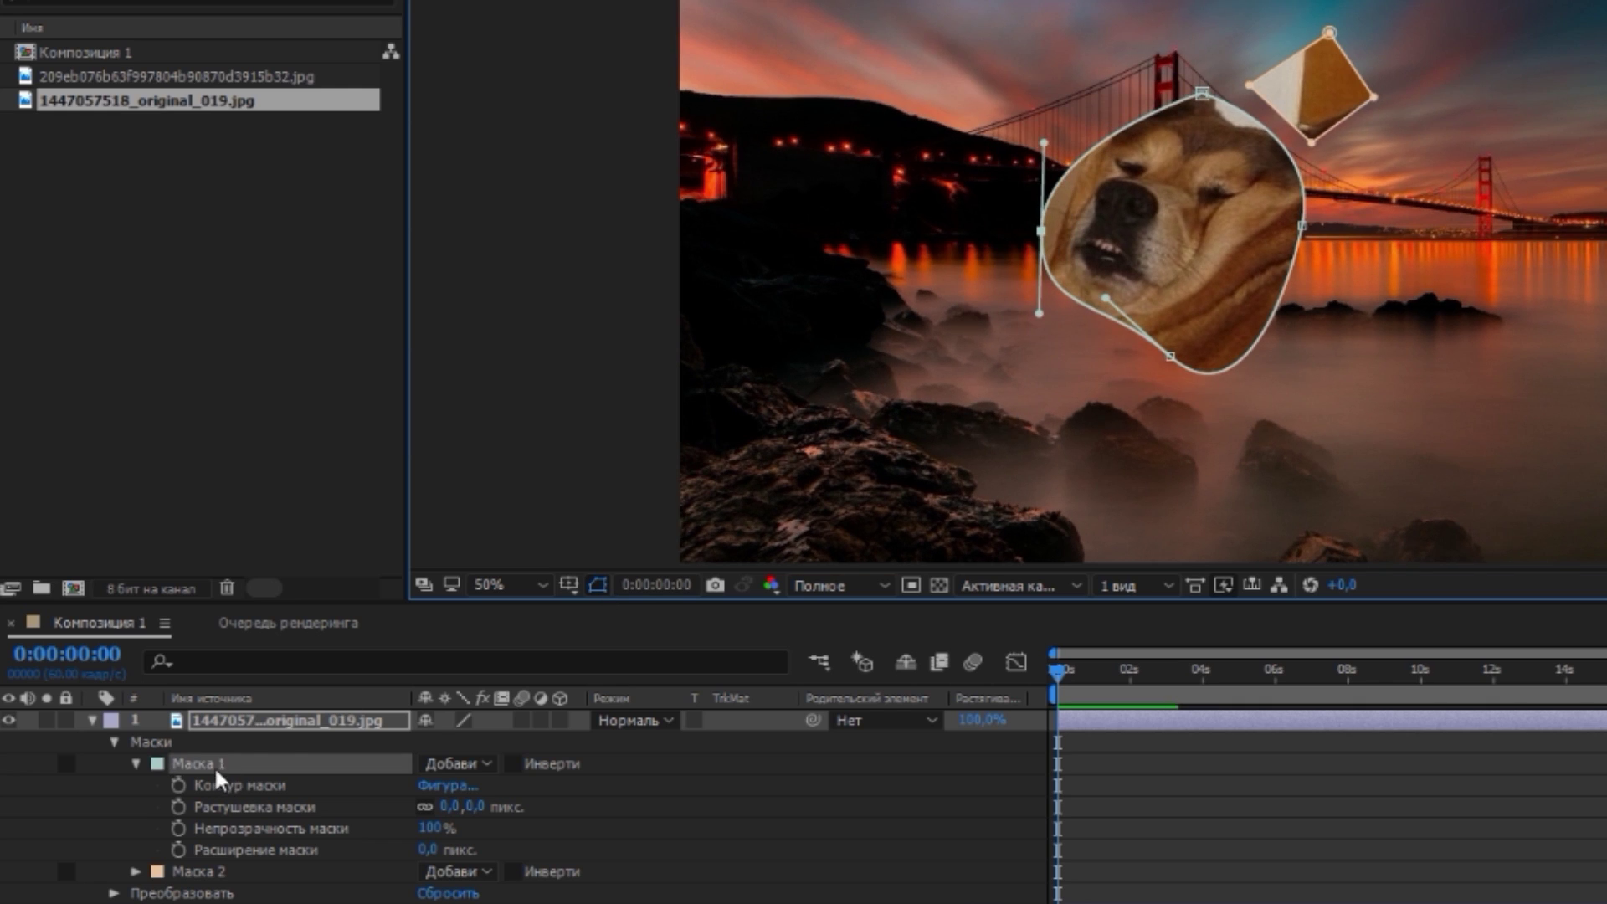
click(66, 764)
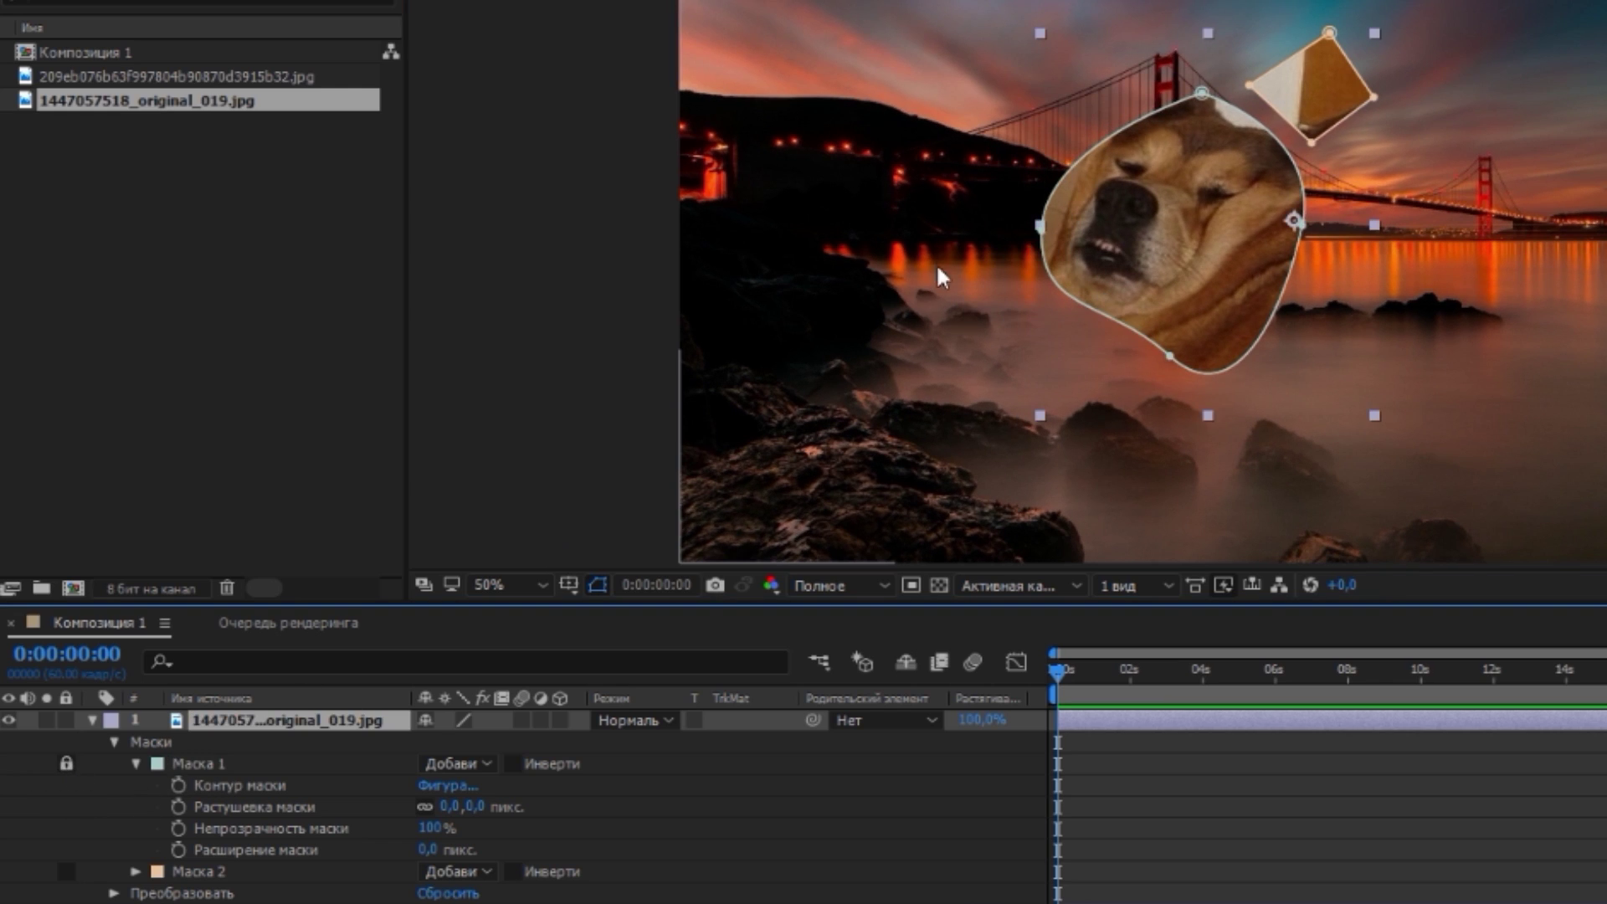
click(1047, 226)
Narrow and reposition the masked dog layer, then bring up Mask 1's mask mode list.
drag(1046, 226, 1058, 226)
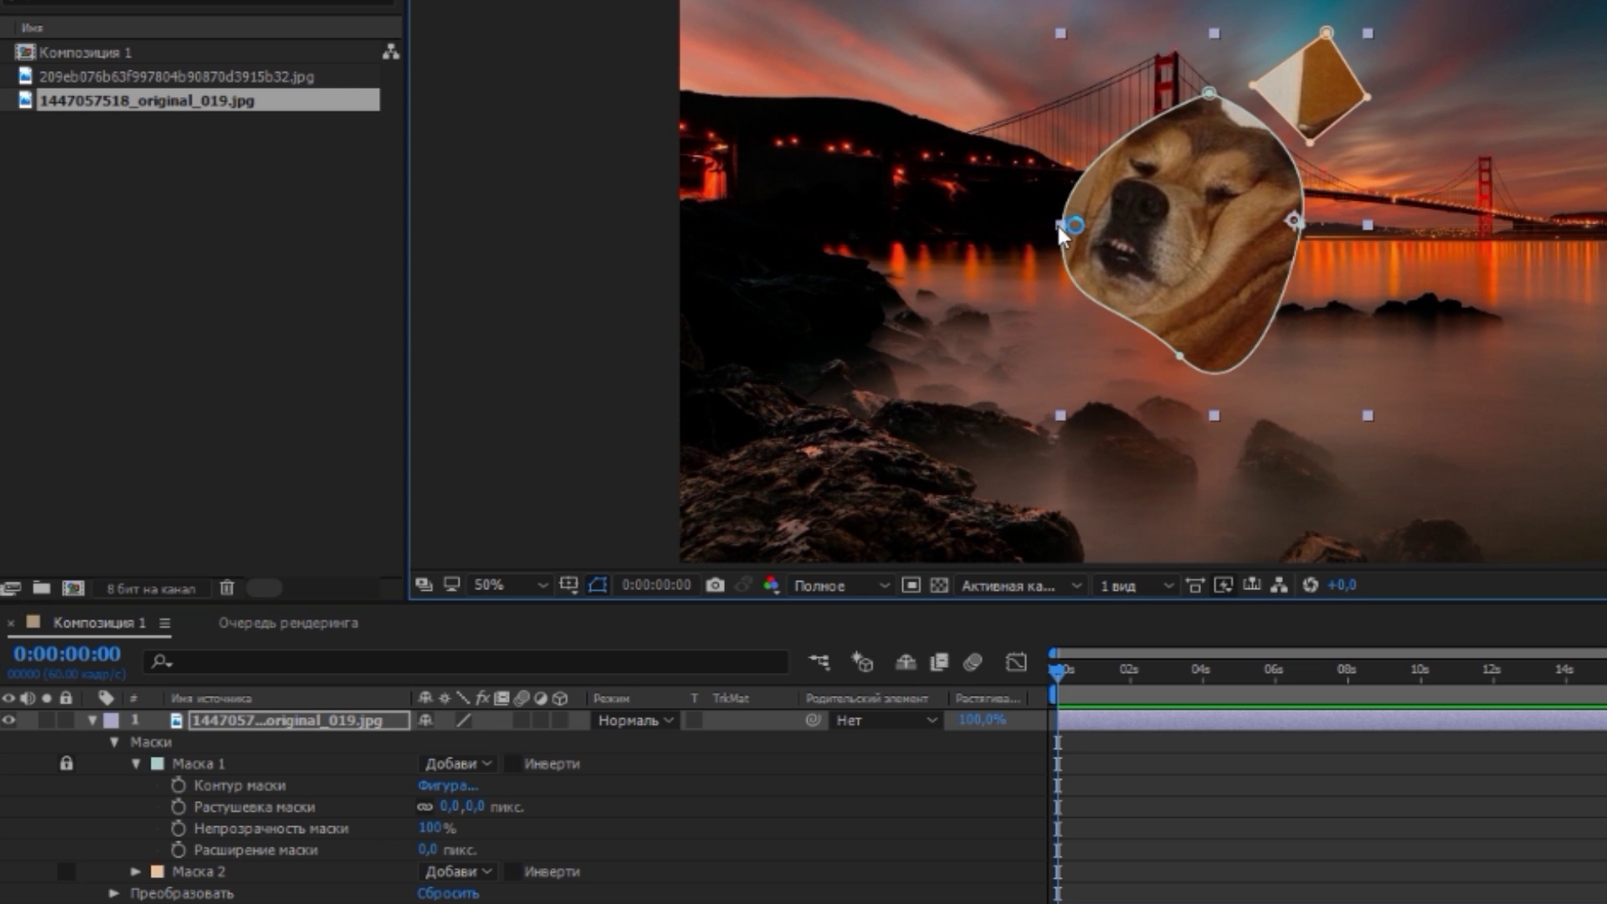
drag(1189, 349, 1173, 348)
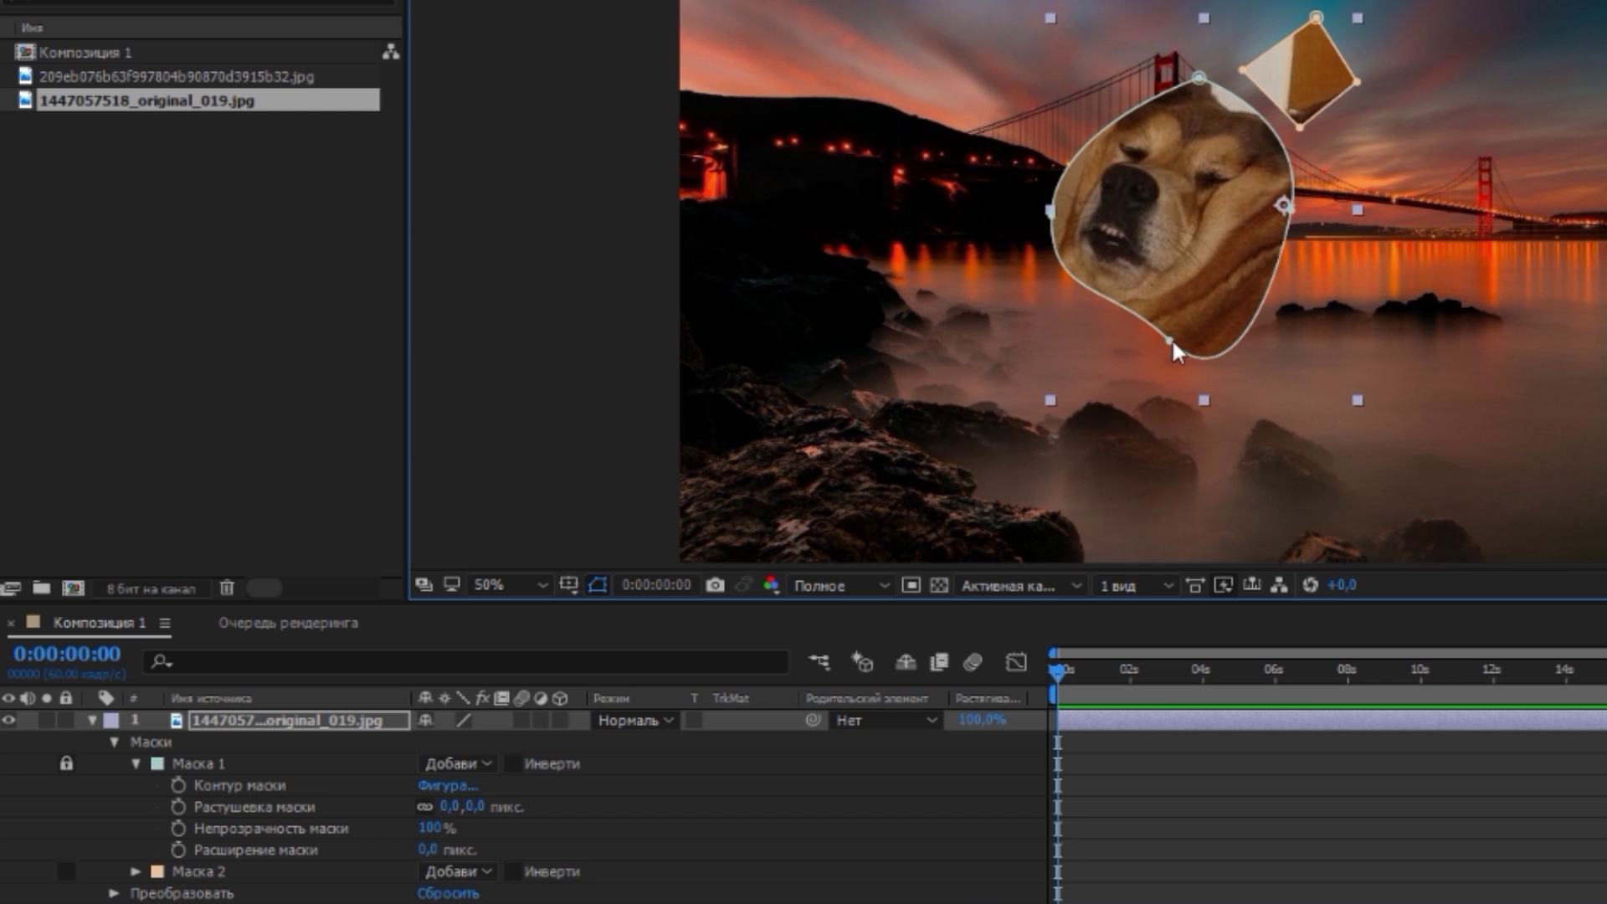
drag(1174, 350, 1213, 352)
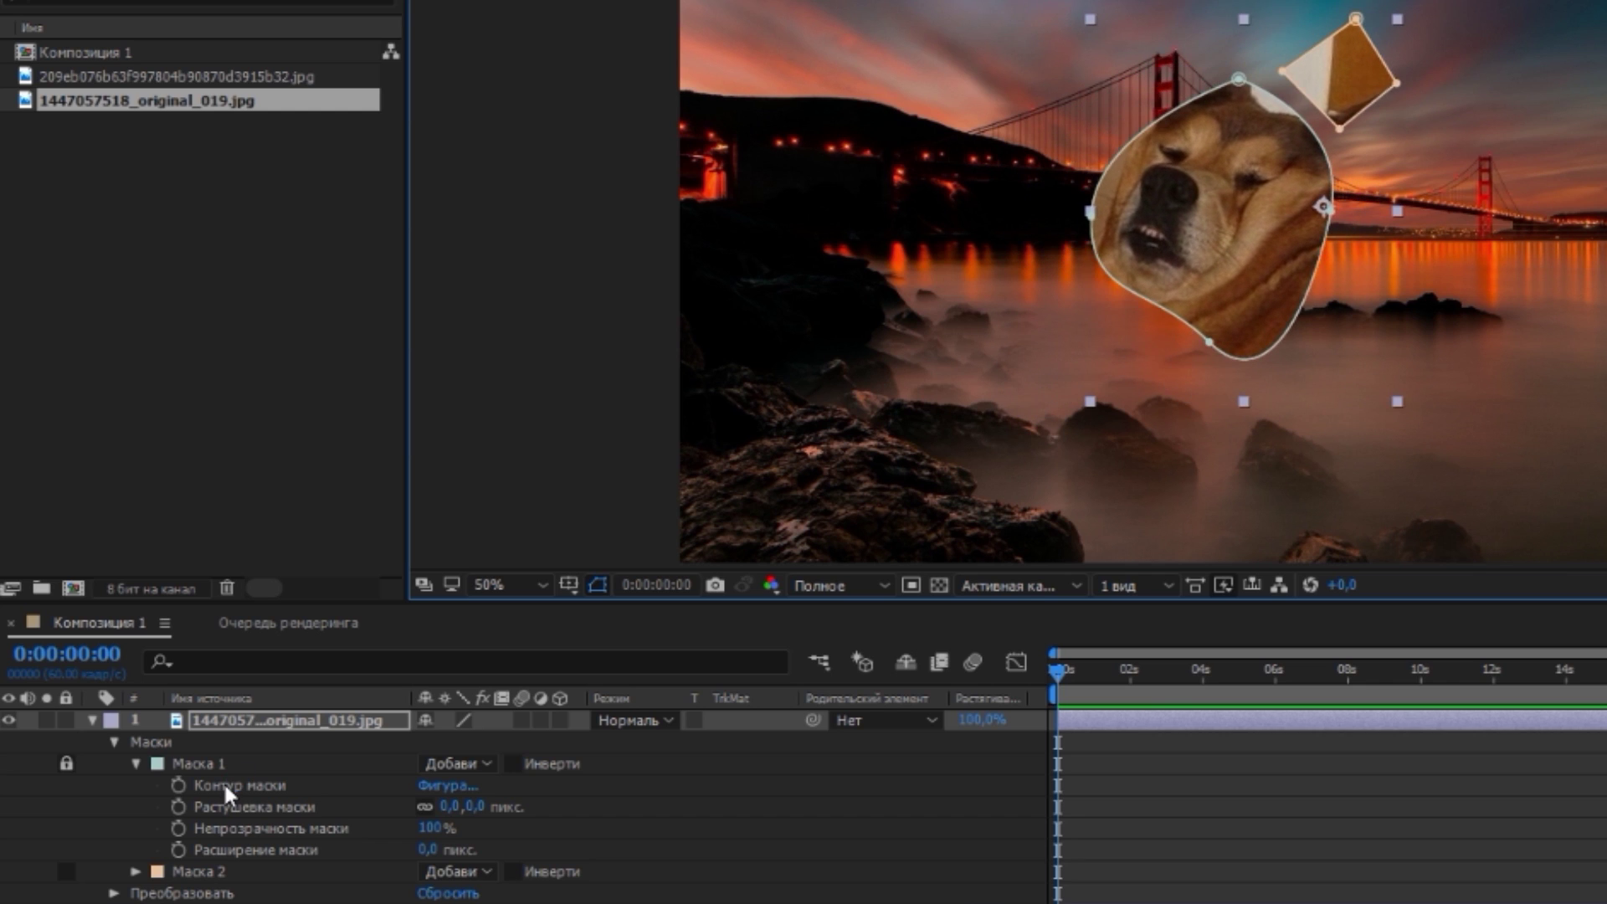
click(473, 764)
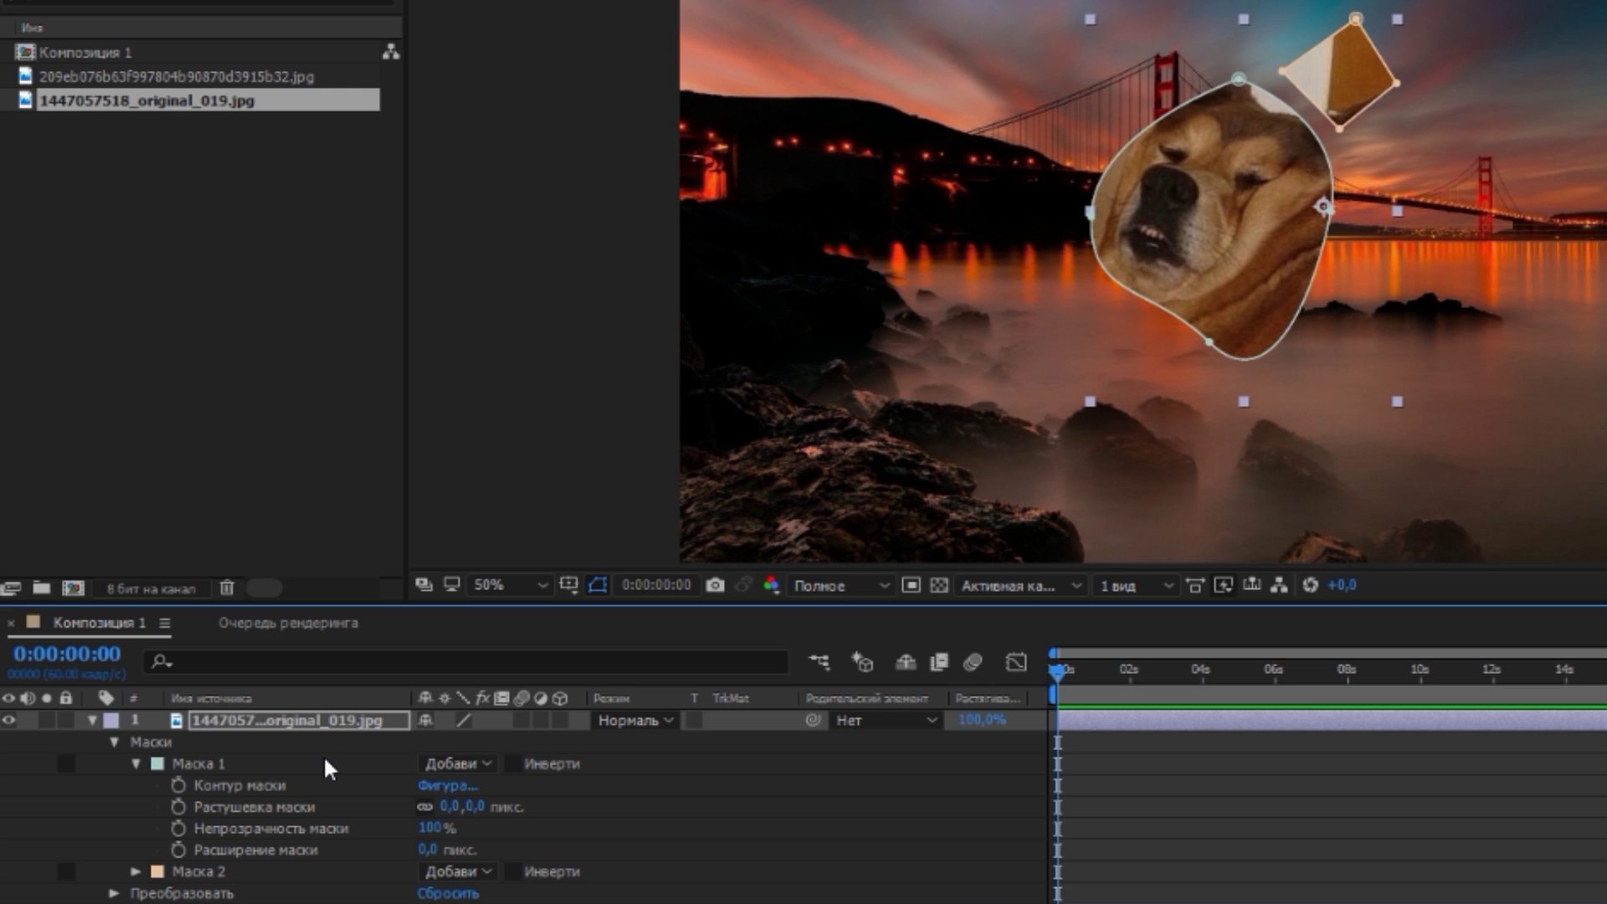
click(483, 764)
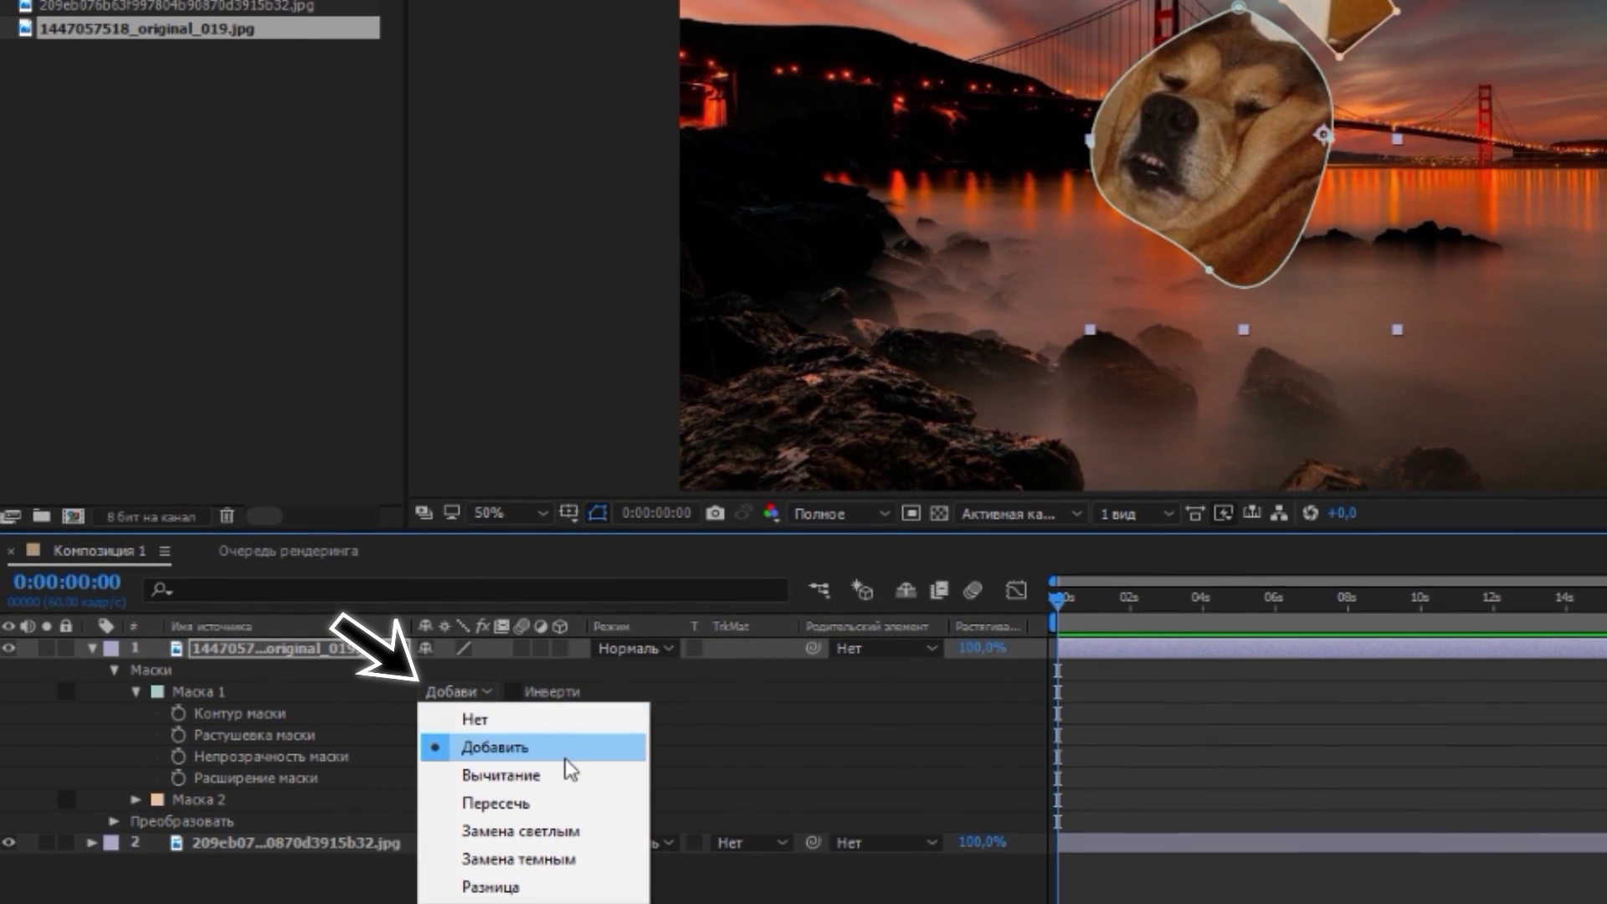
Keep Mask 1 on Добавить and pull its top point up to the frame top.
click(565, 758)
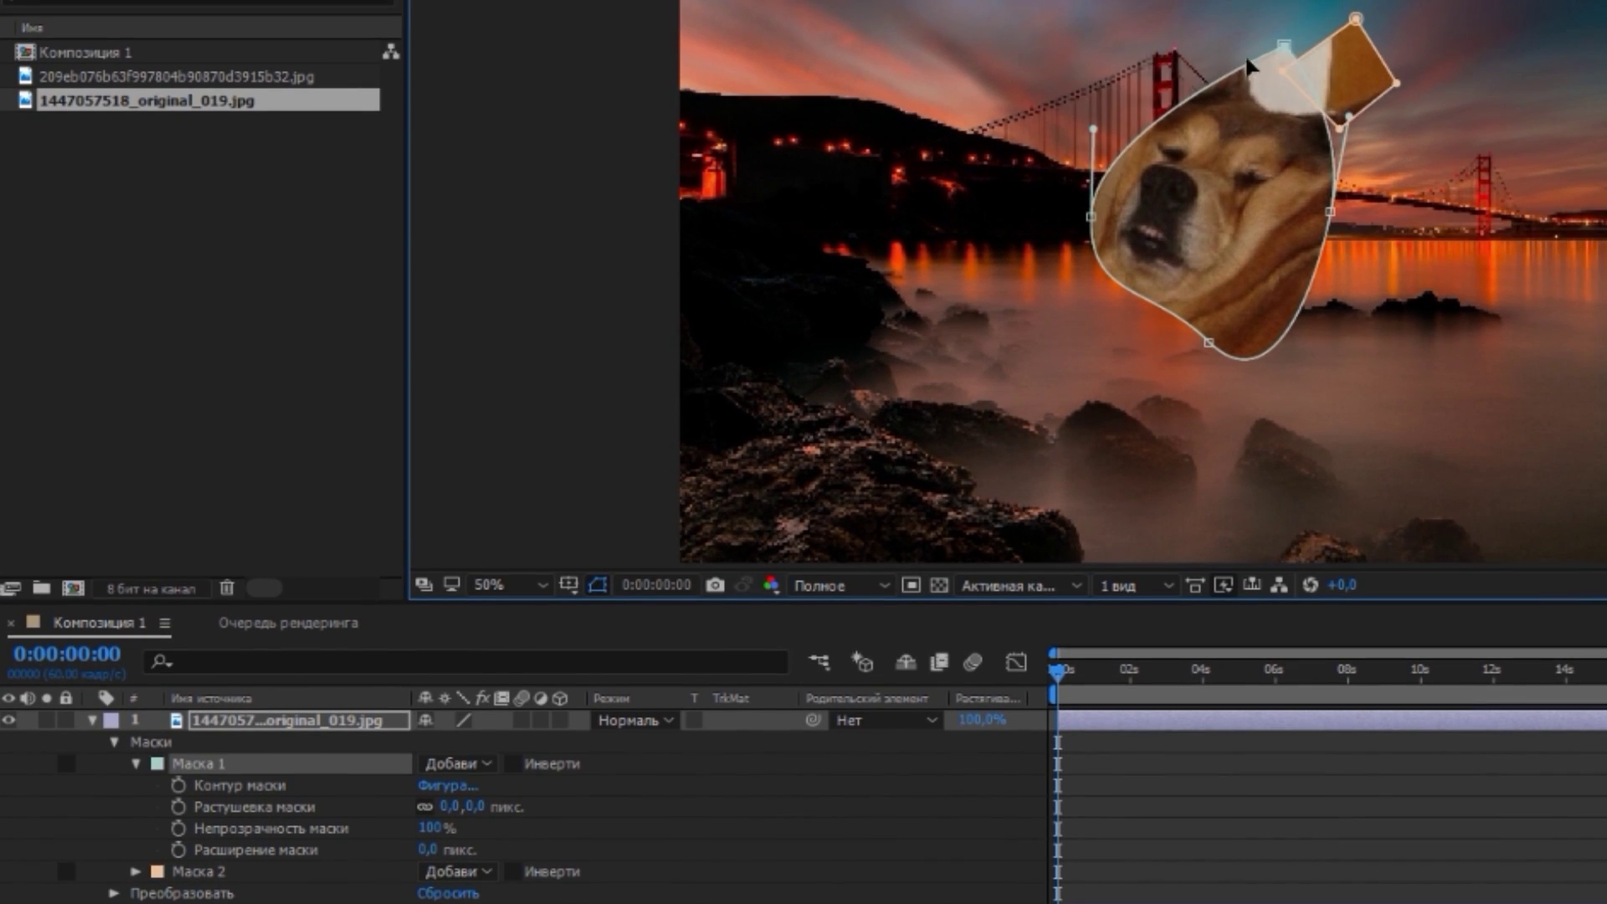
drag(1239, 77, 1210, 80)
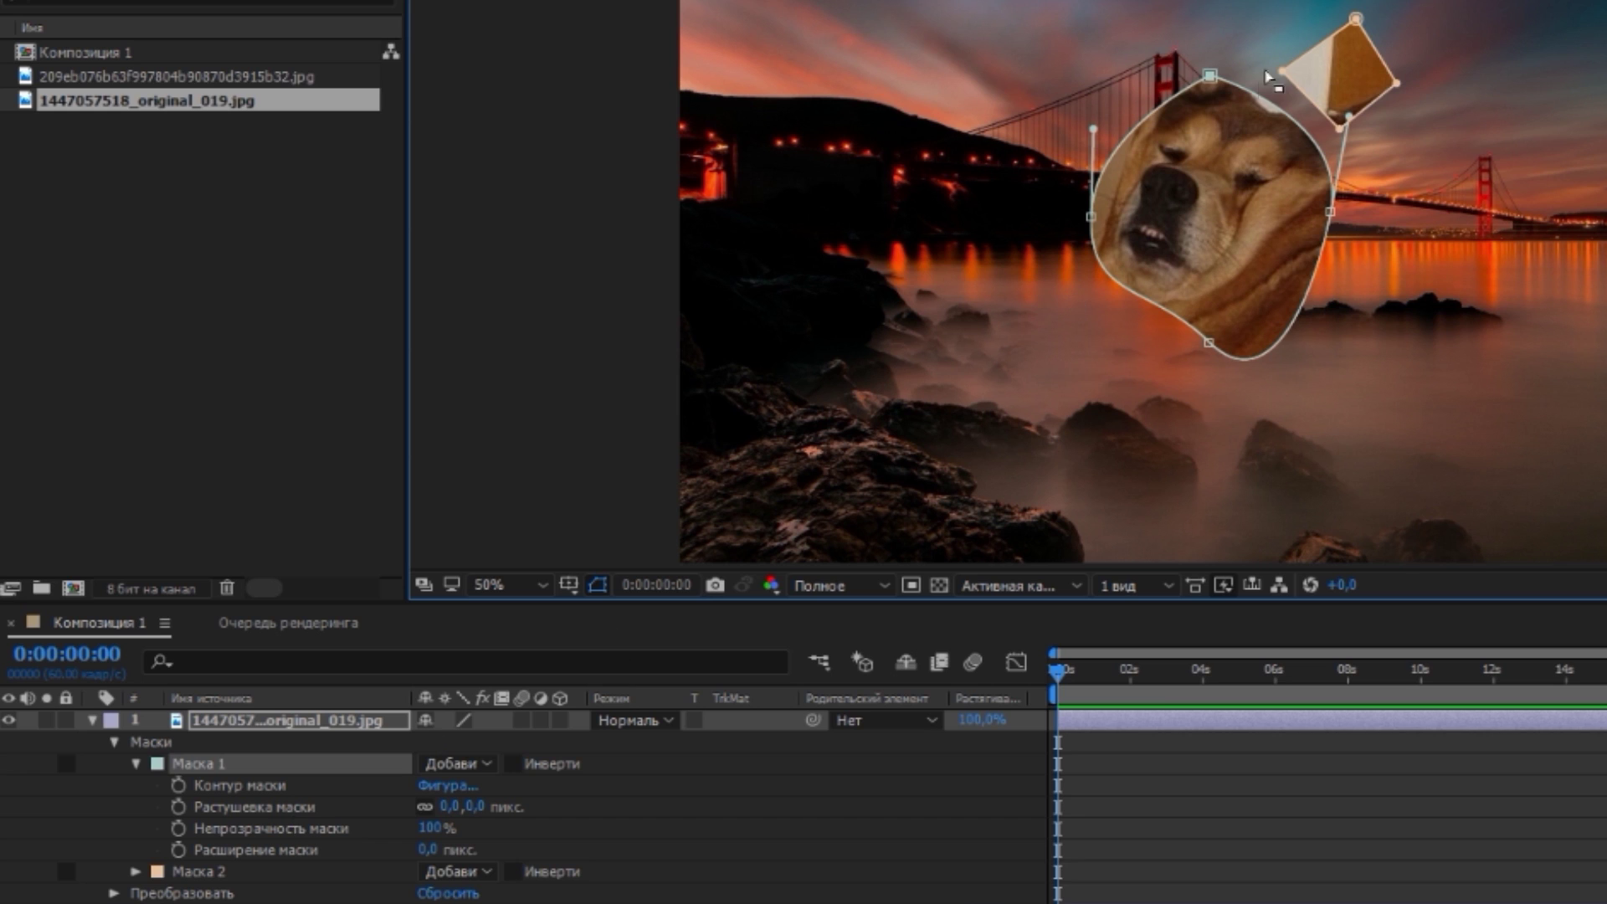
drag(1210, 77, 1344, 4)
Undo a stretch of Mask 1's right side and delete the diamond-shaped Mask 2.
drag(1331, 211, 1496, 193)
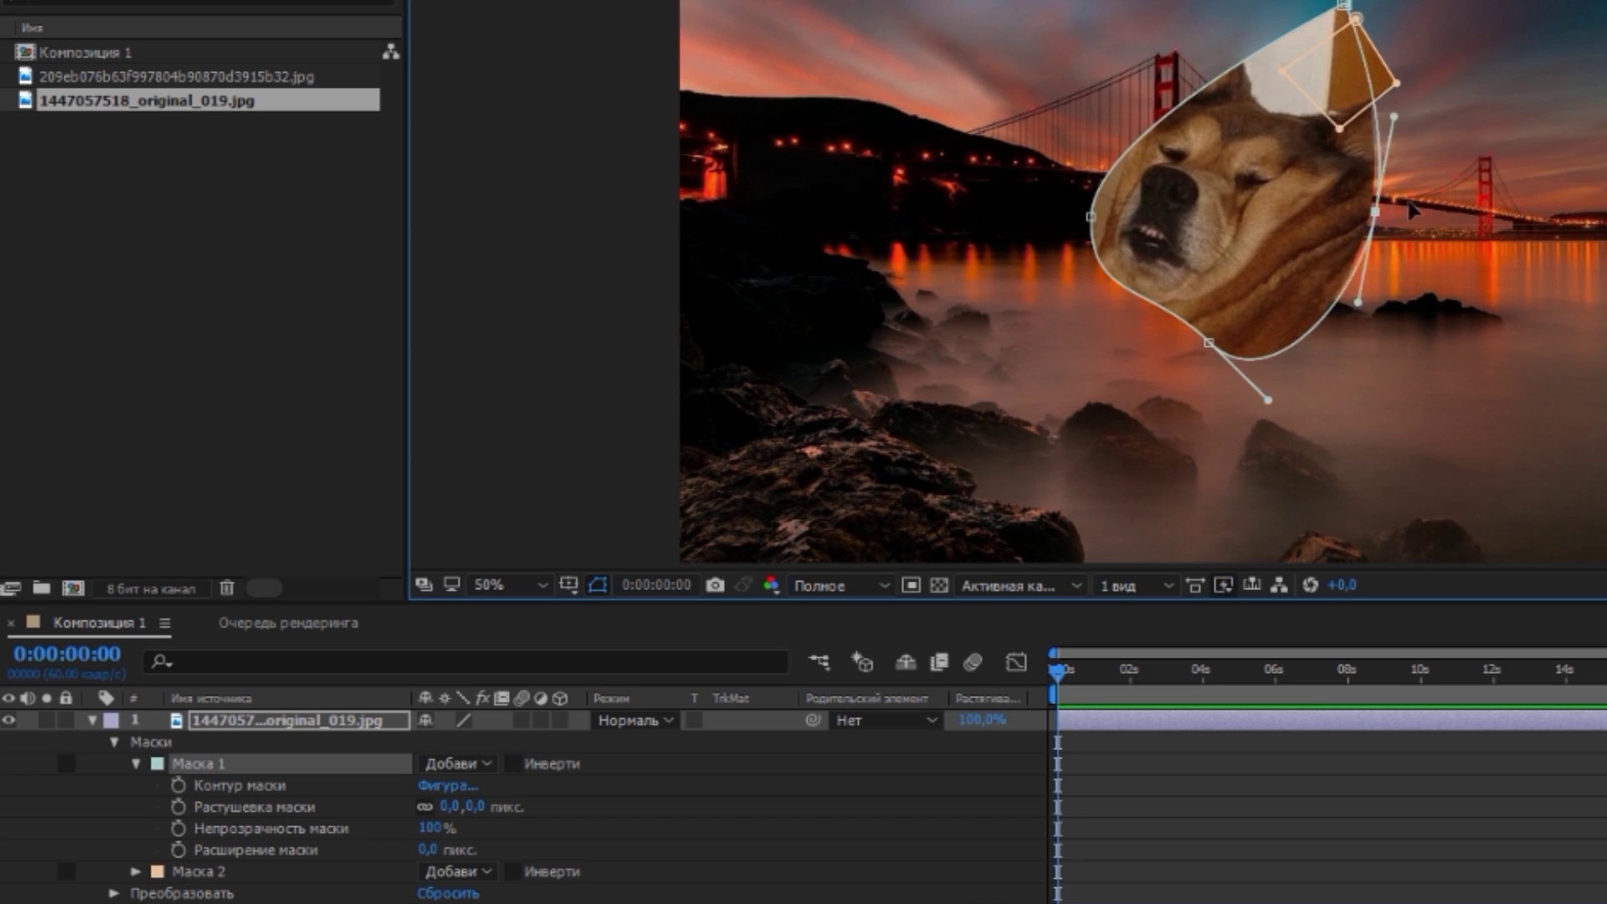
key(ctrl+z)
click(187, 871)
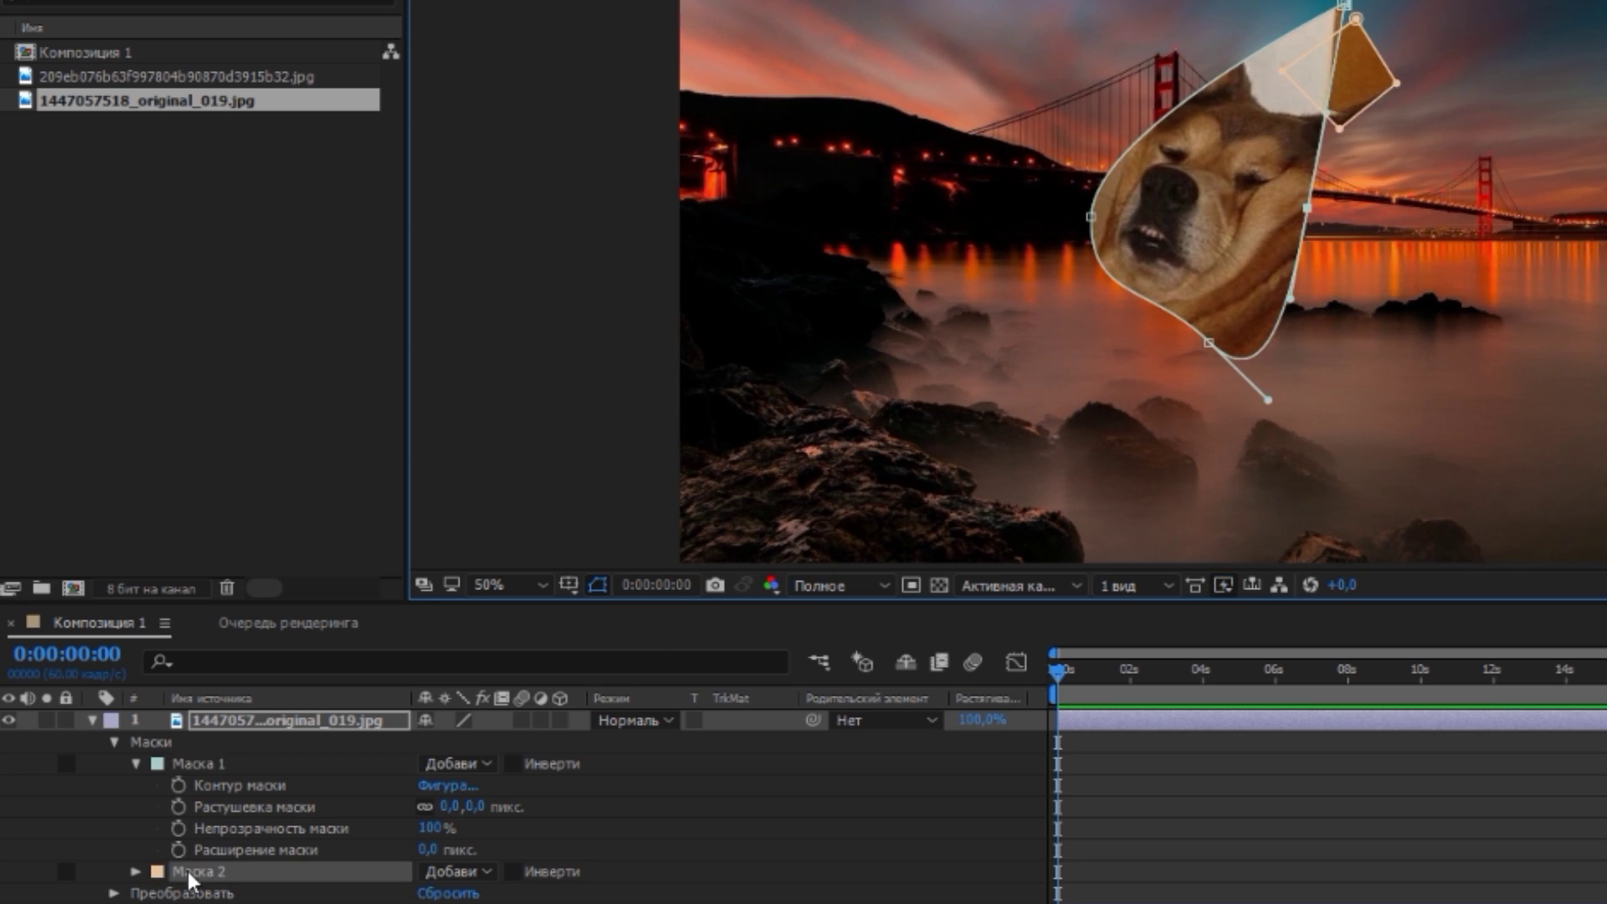
key(Delete)
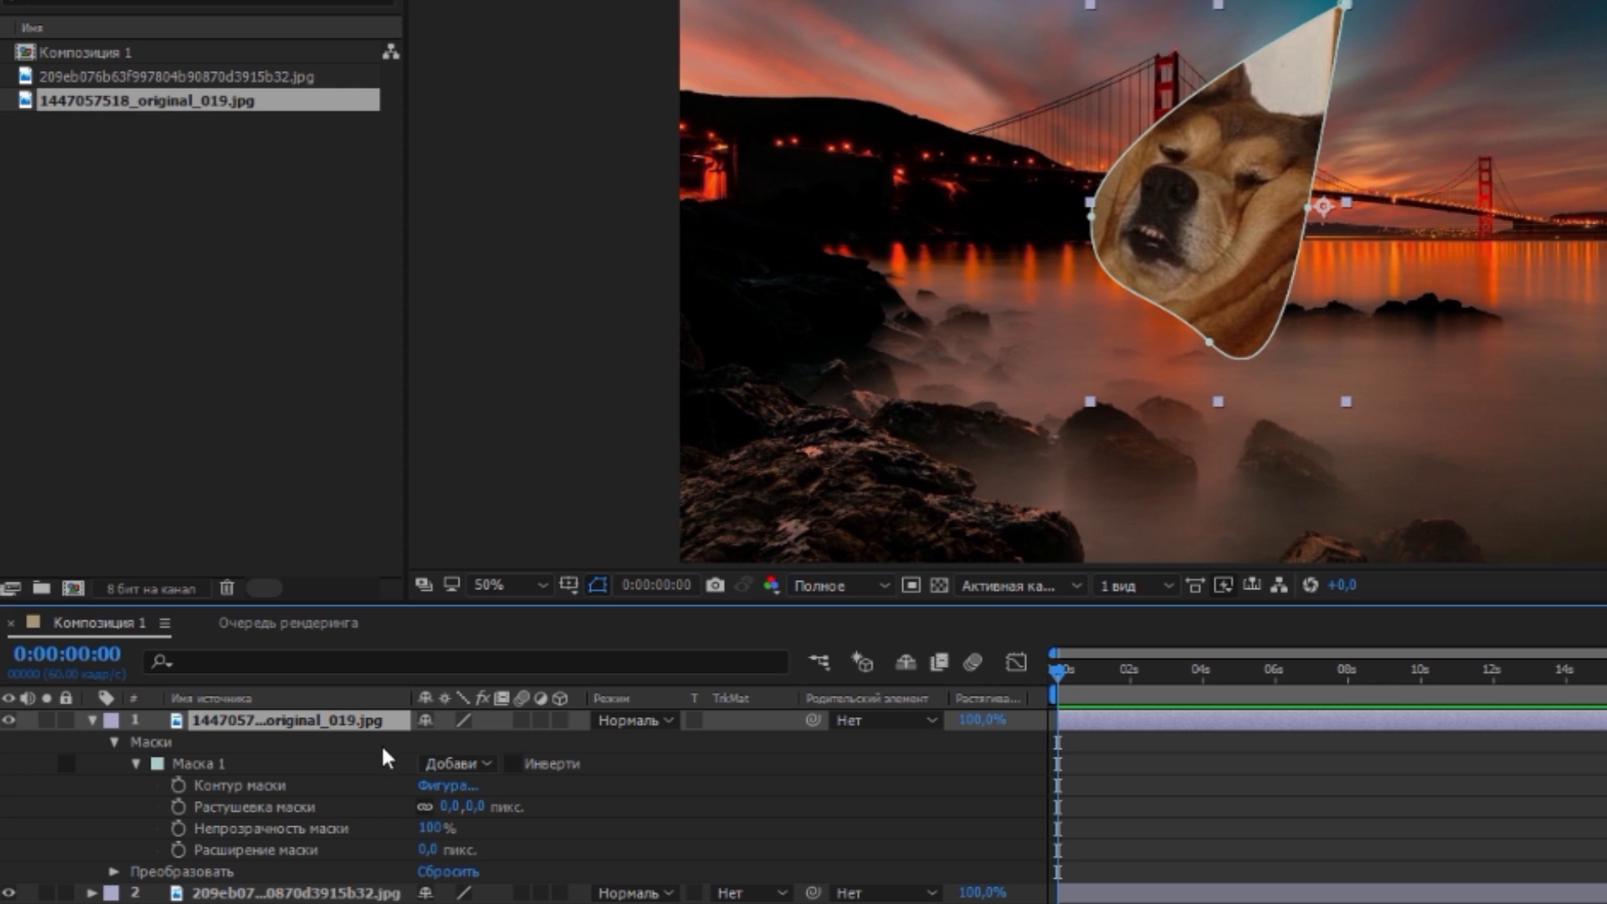
Set Mask 1 to Subtract and curve its right point with Bezier handles.
click(312, 763)
click(429, 763)
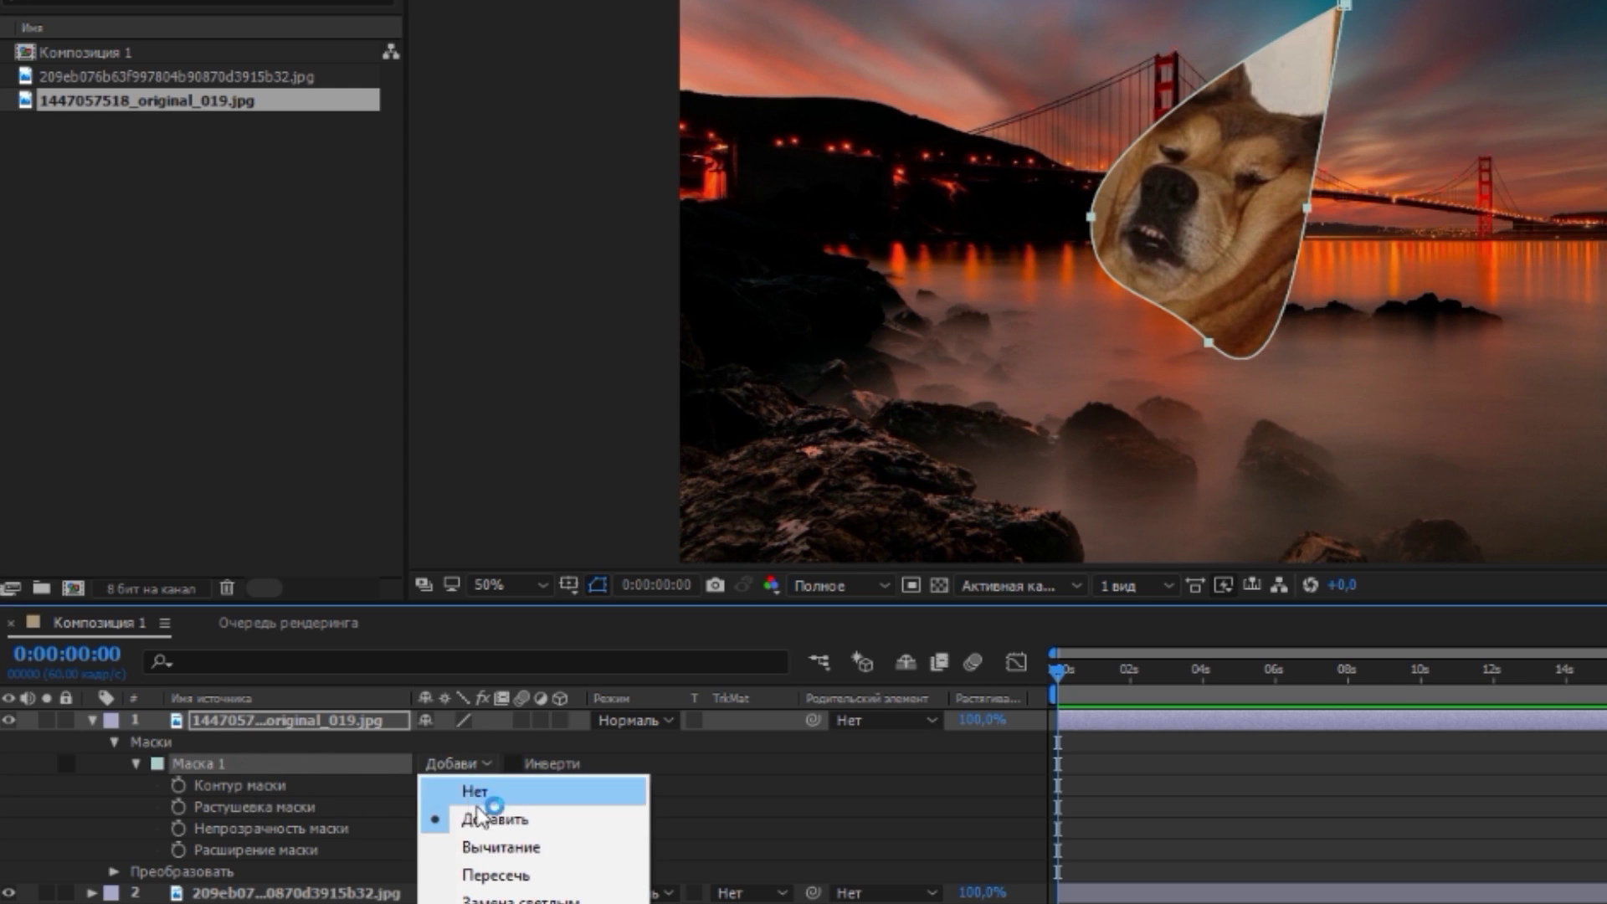
click(499, 845)
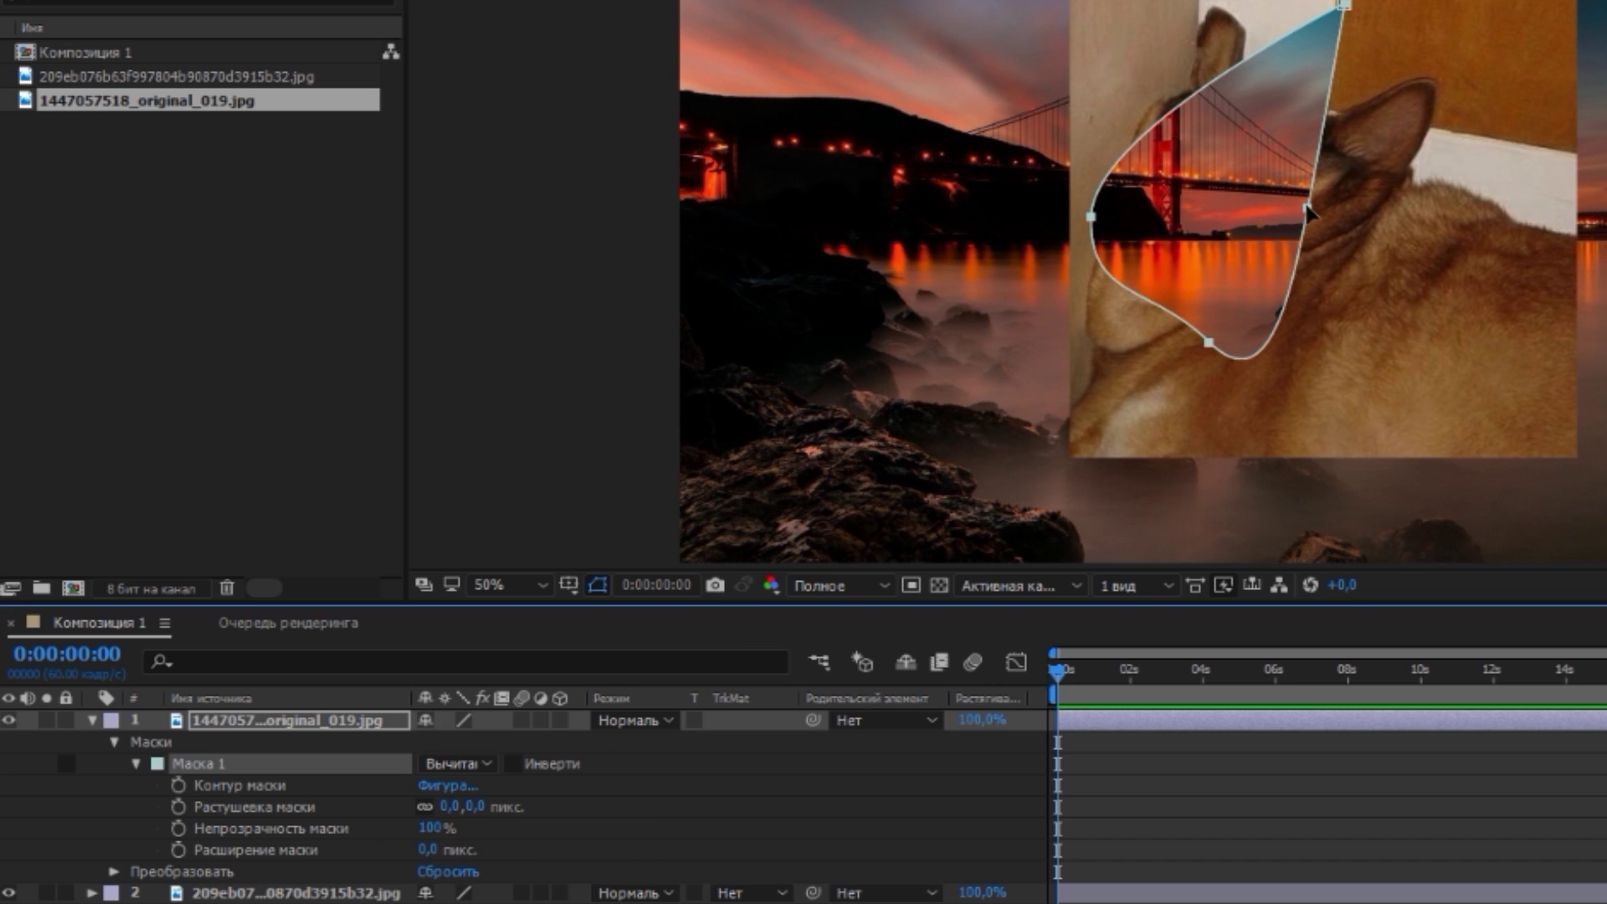
mouse_move(1307, 214)
mouse_down()
mouse_move(1331, 249)
mouse_move(1357, 244)
mouse_up()
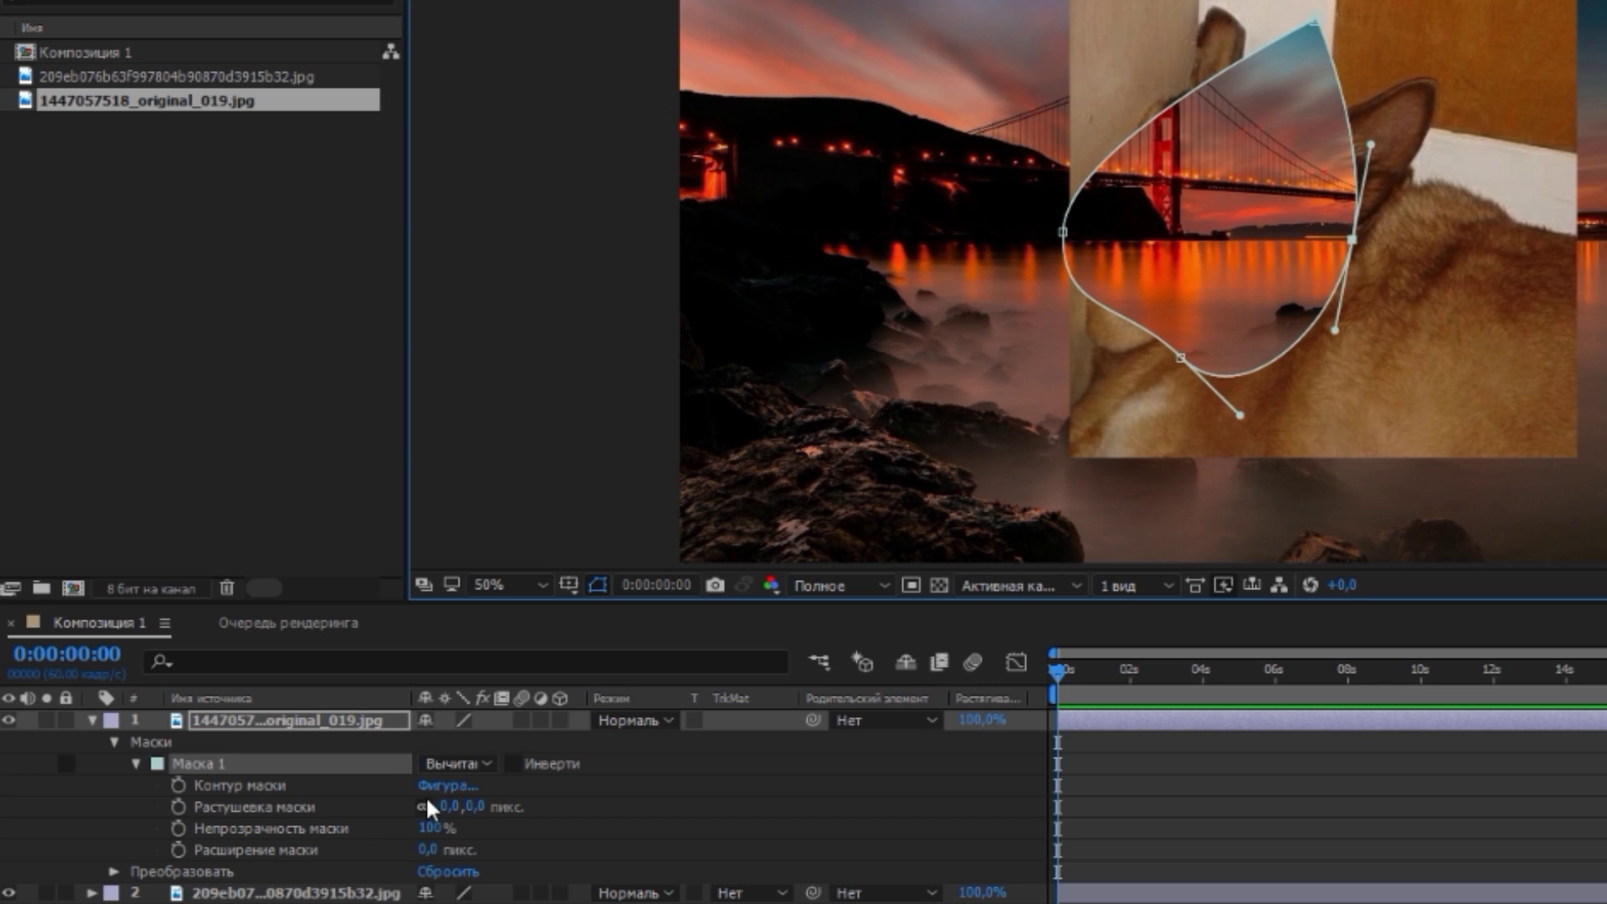
Draw a second mask with the Pen tool and set it to Subtract.
click(1269, 7)
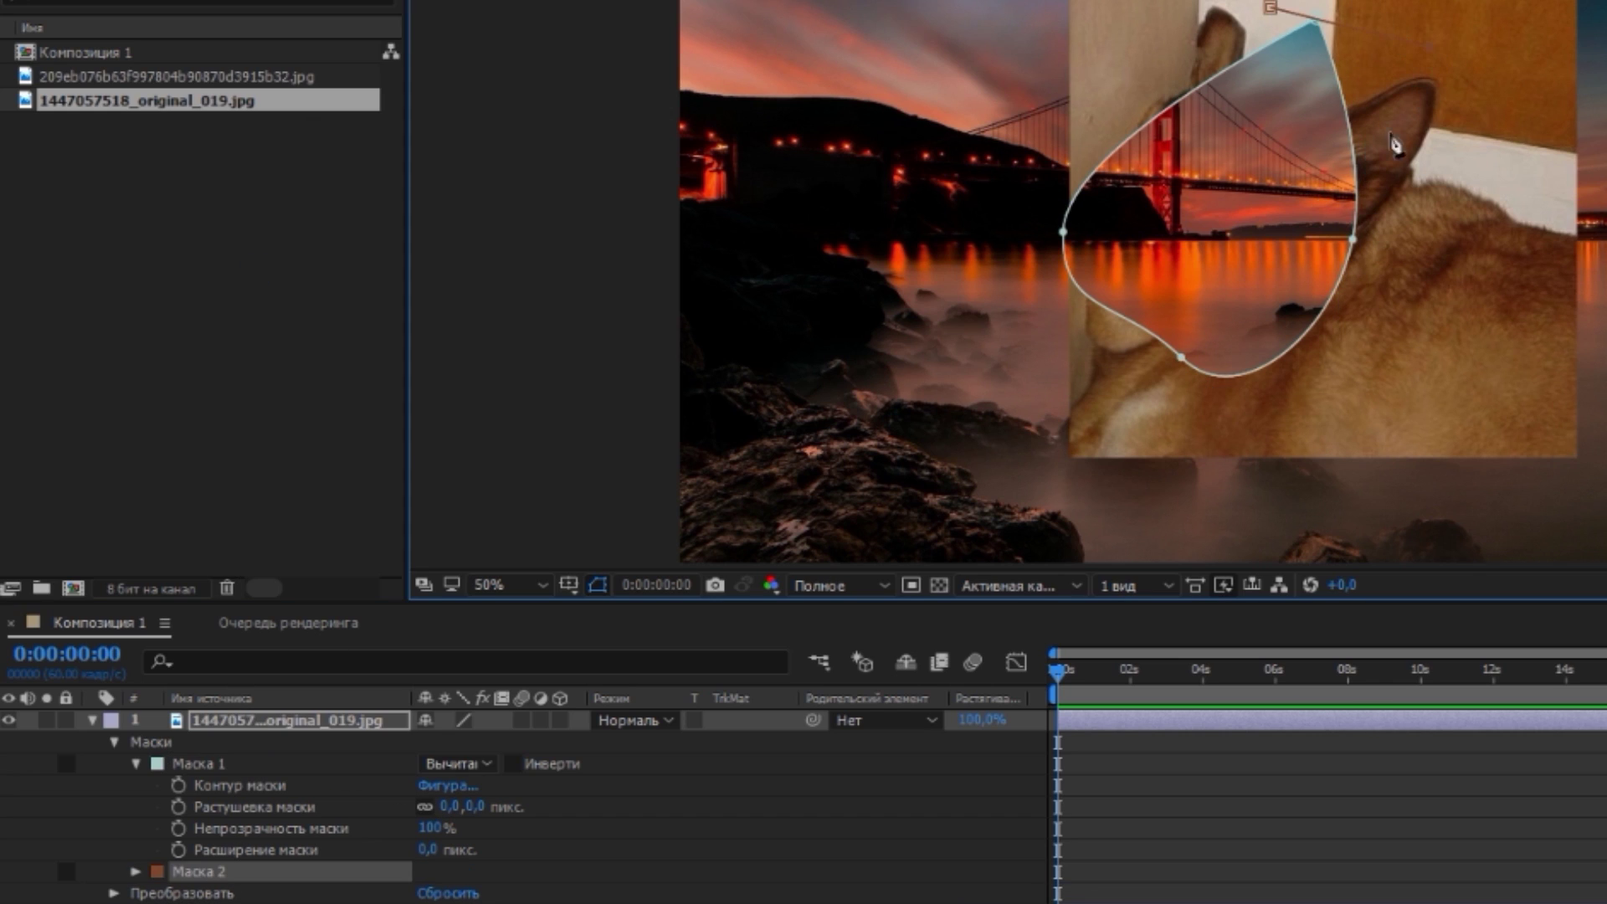
click(1393, 144)
click(454, 871)
click(452, 733)
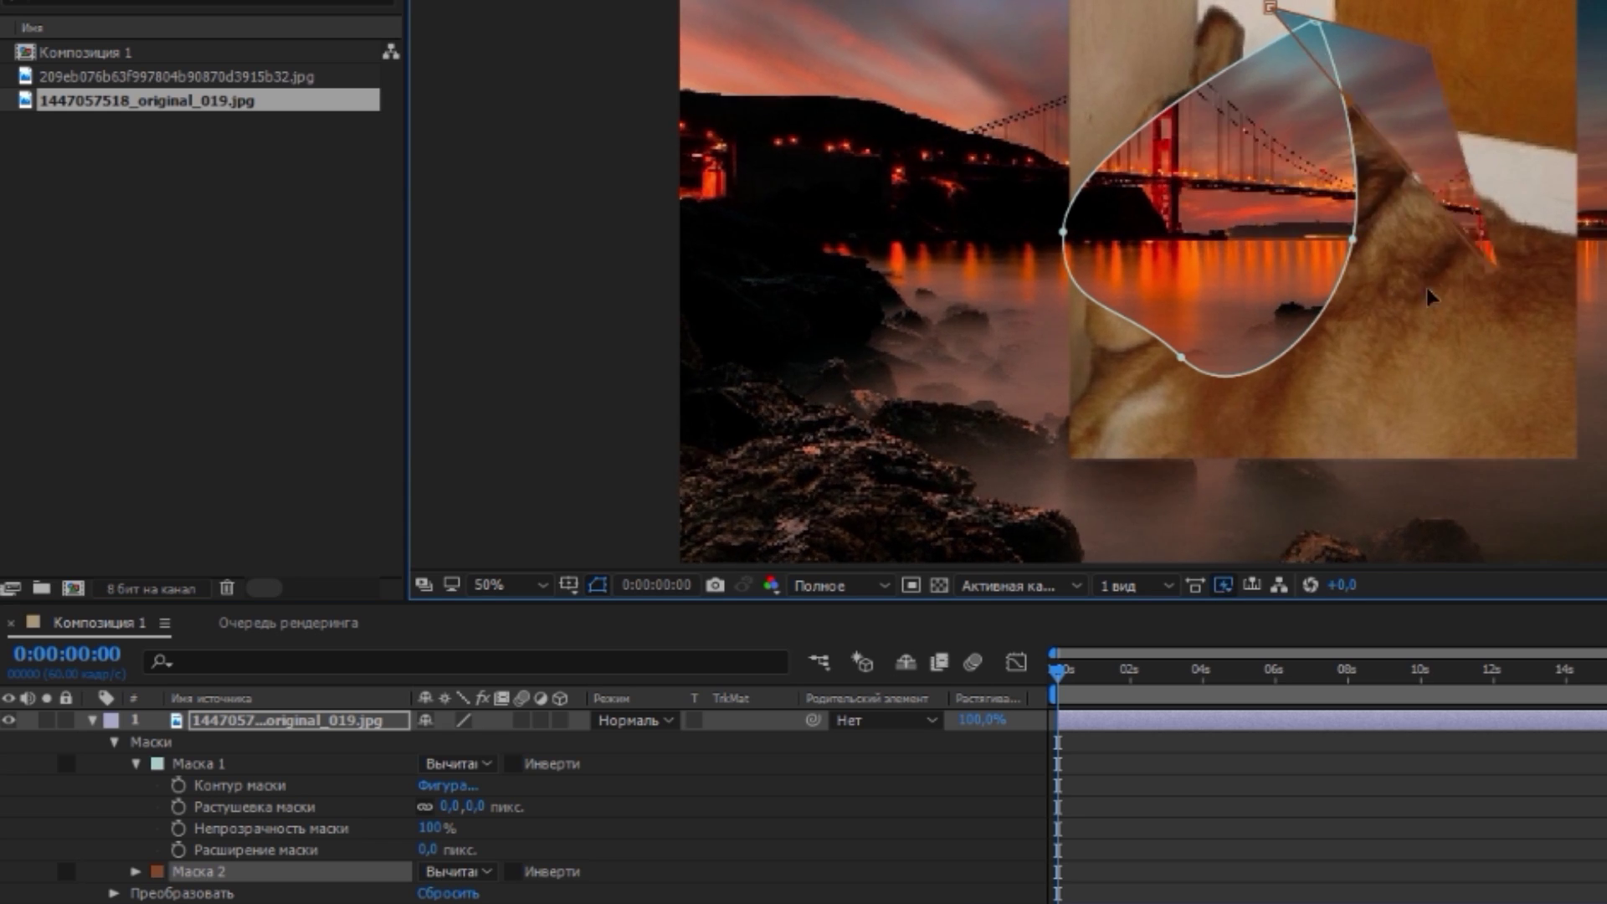
mouse_move(1339, 183)
mouse_down()
mouse_move(1406, 292)
mouse_move(1288, 303)
mouse_up()
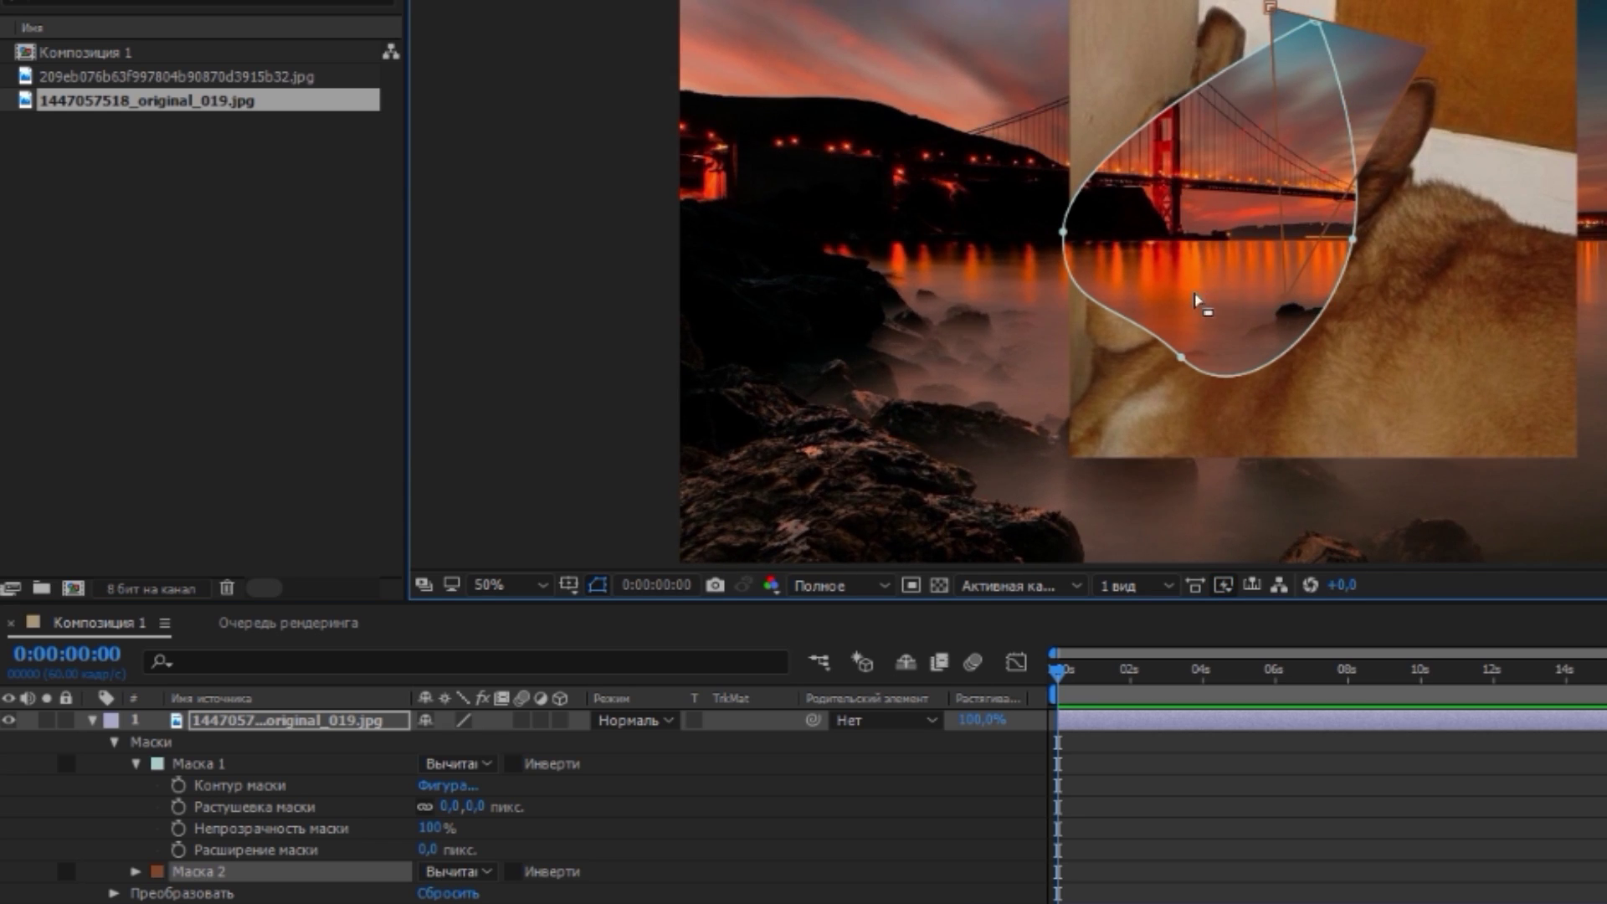
Switch both masks to Intersect and pull Mask 2's lower point down-left.
click(459, 763)
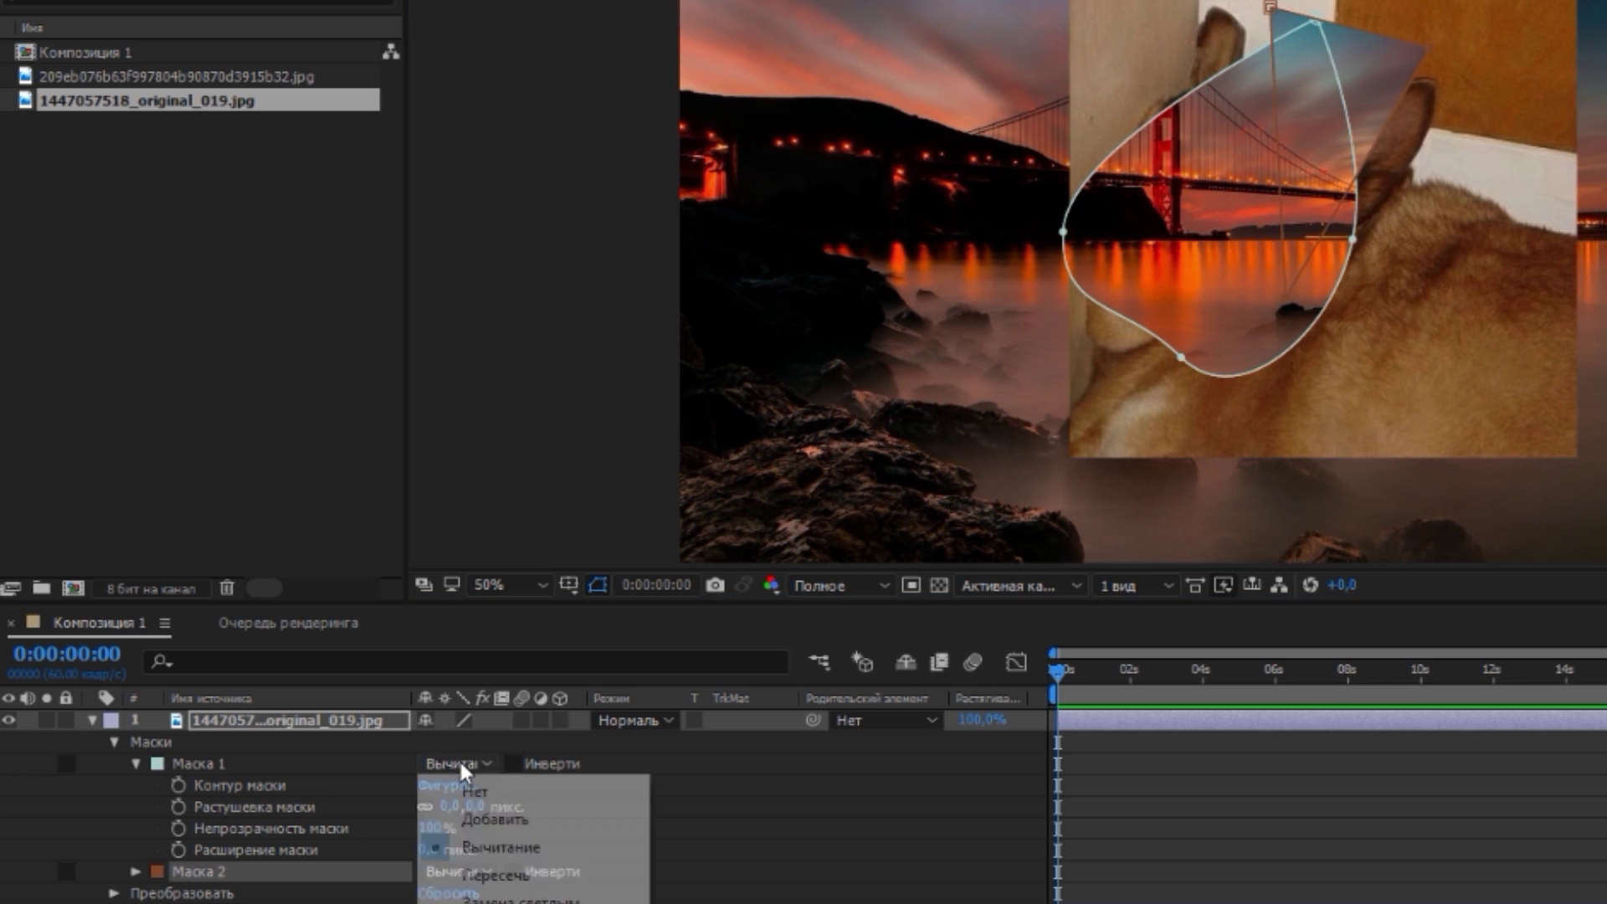
click(497, 875)
click(460, 871)
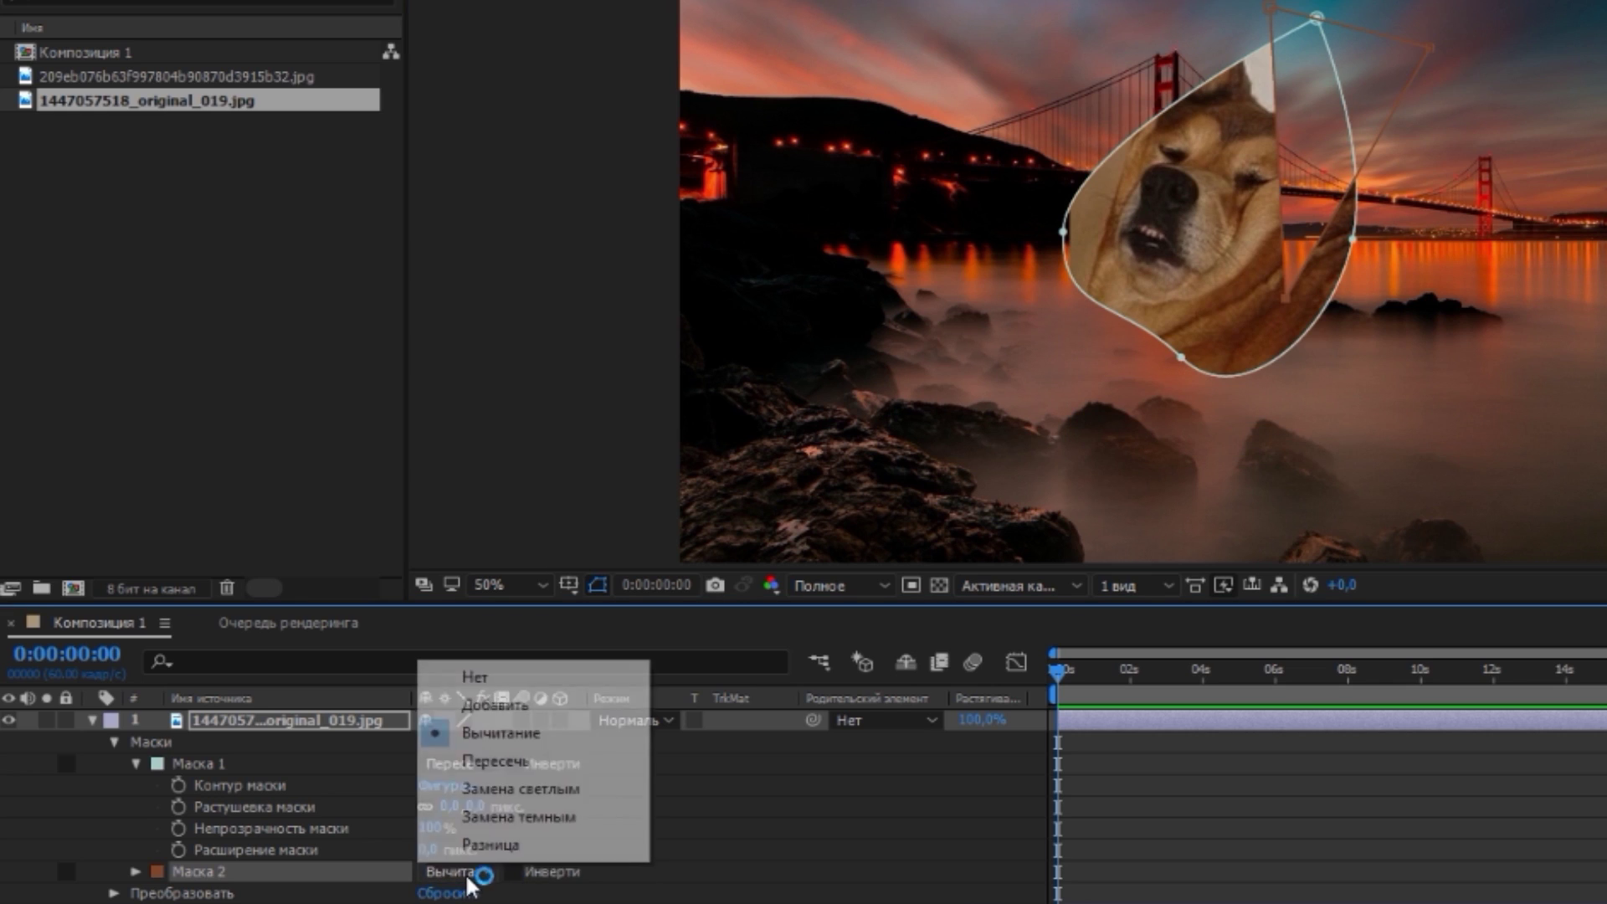
click(494, 763)
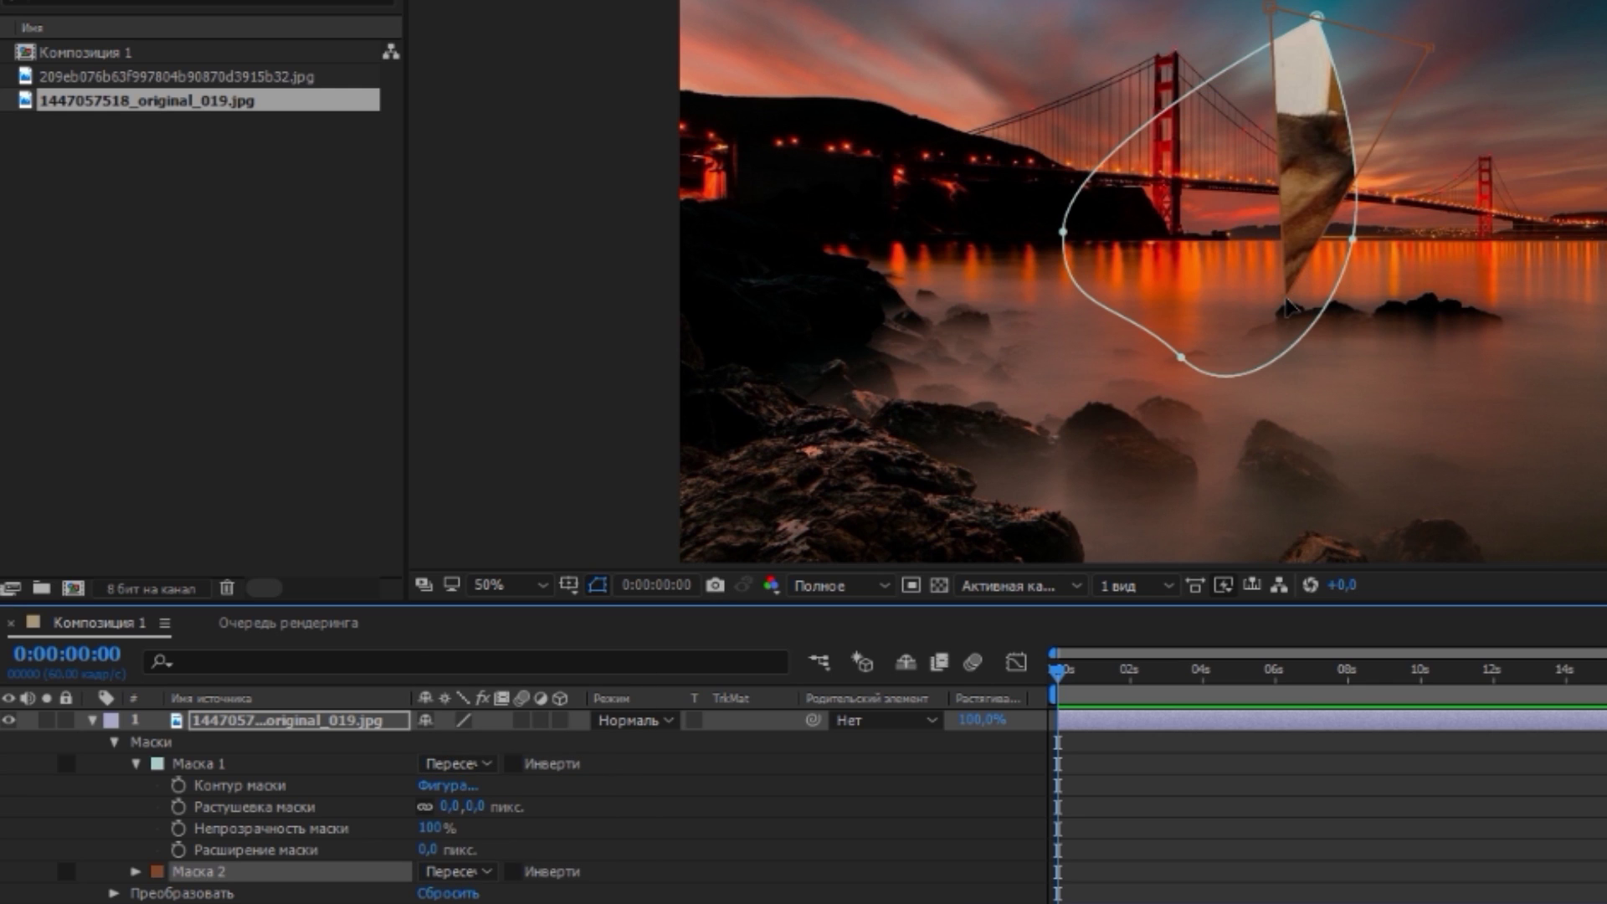
drag(1287, 307, 1006, 375)
Drag Mask 2's right edge and top point outward to enlarge it.
click(1350, 222)
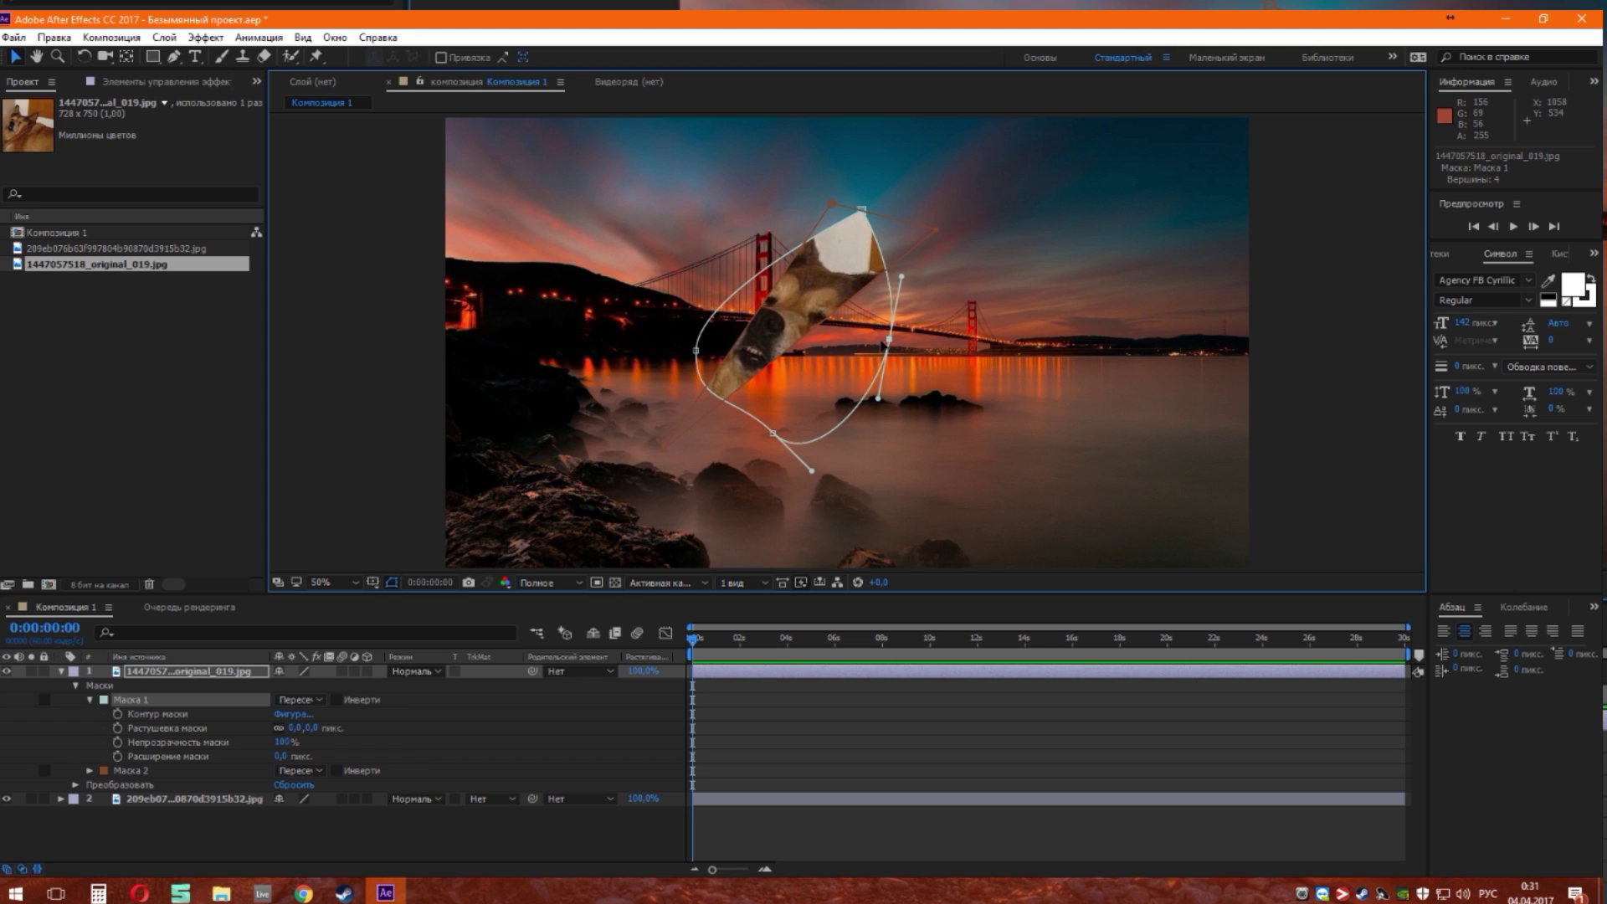
drag(967, 253, 983, 285)
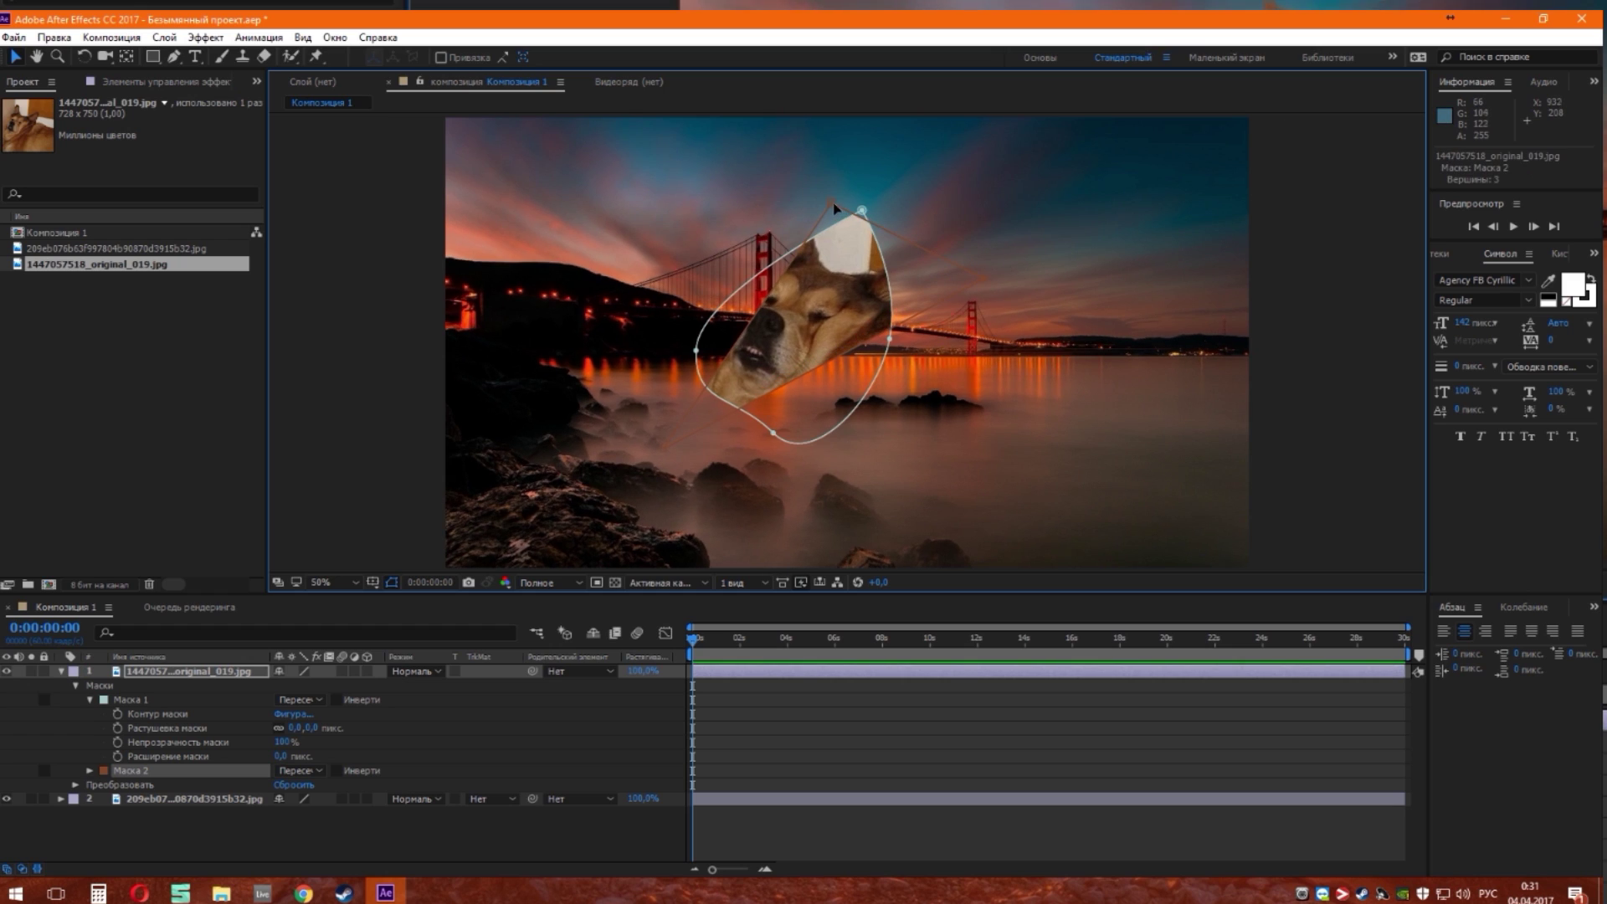
drag(835, 208, 788, 198)
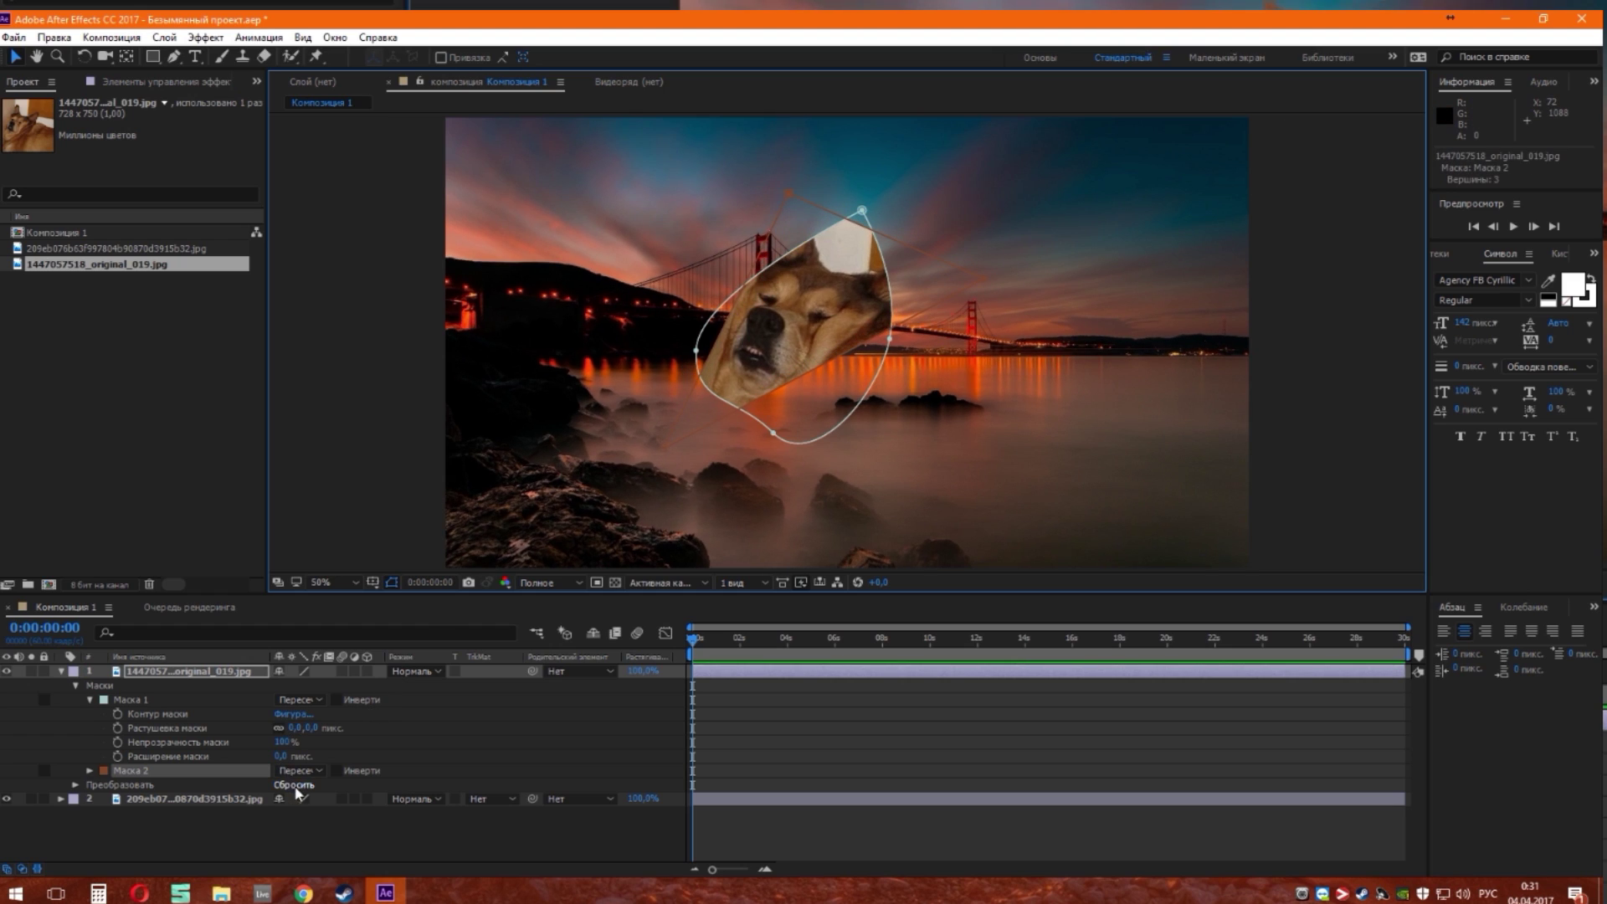
Set Mask 2 to Subtract and move it above Mask 1 in the mask list.
click(299, 699)
click(324, 660)
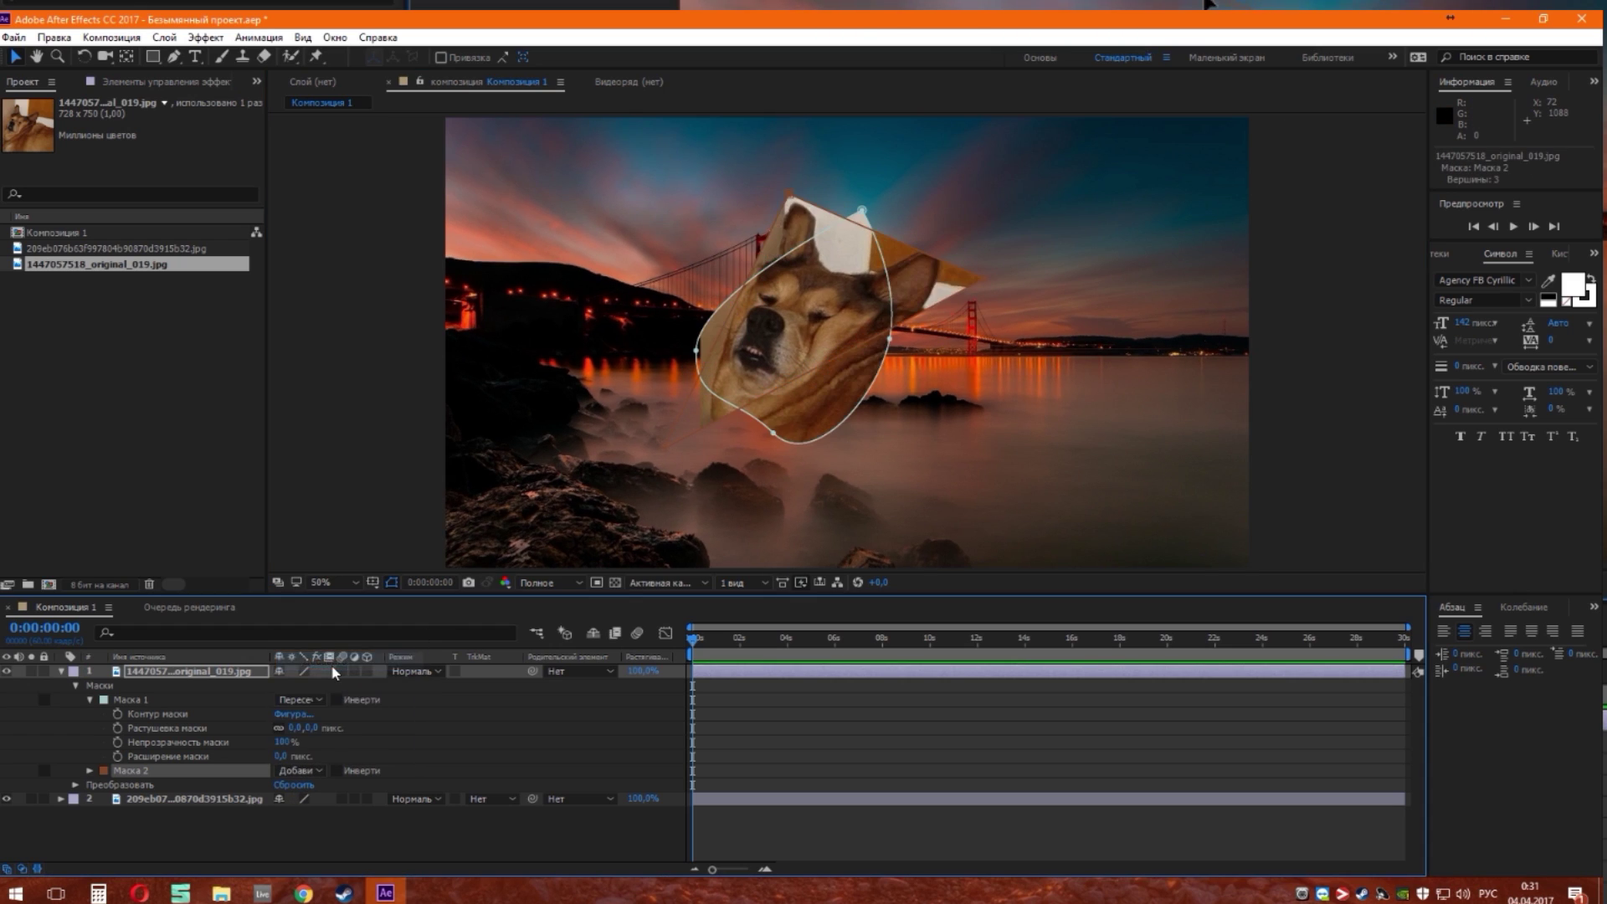
click(301, 770)
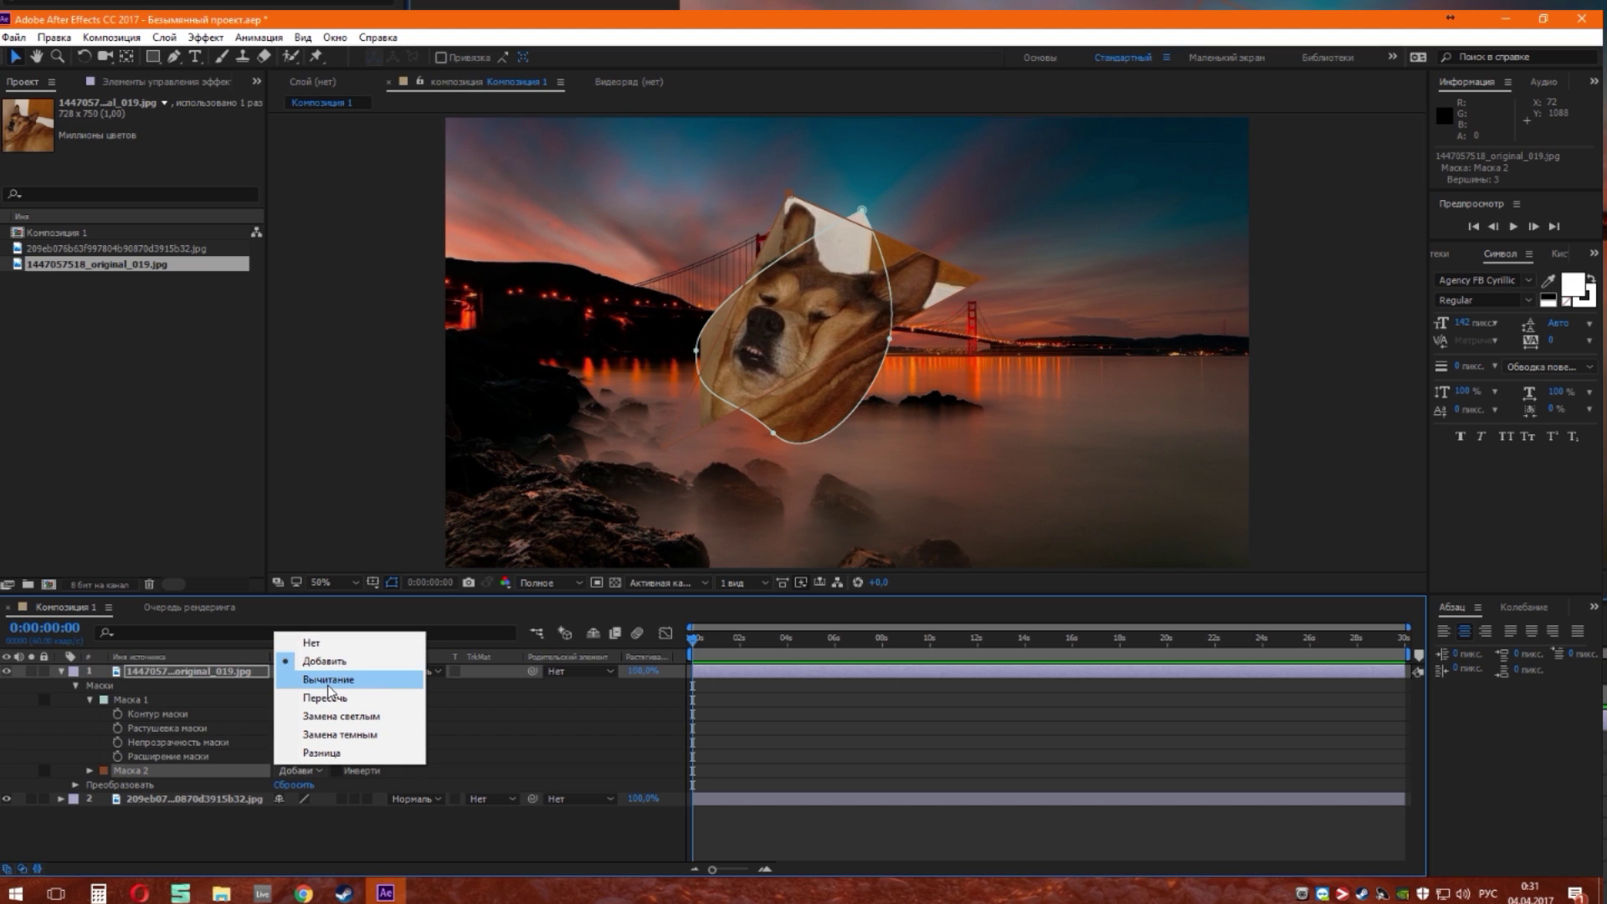
click(329, 683)
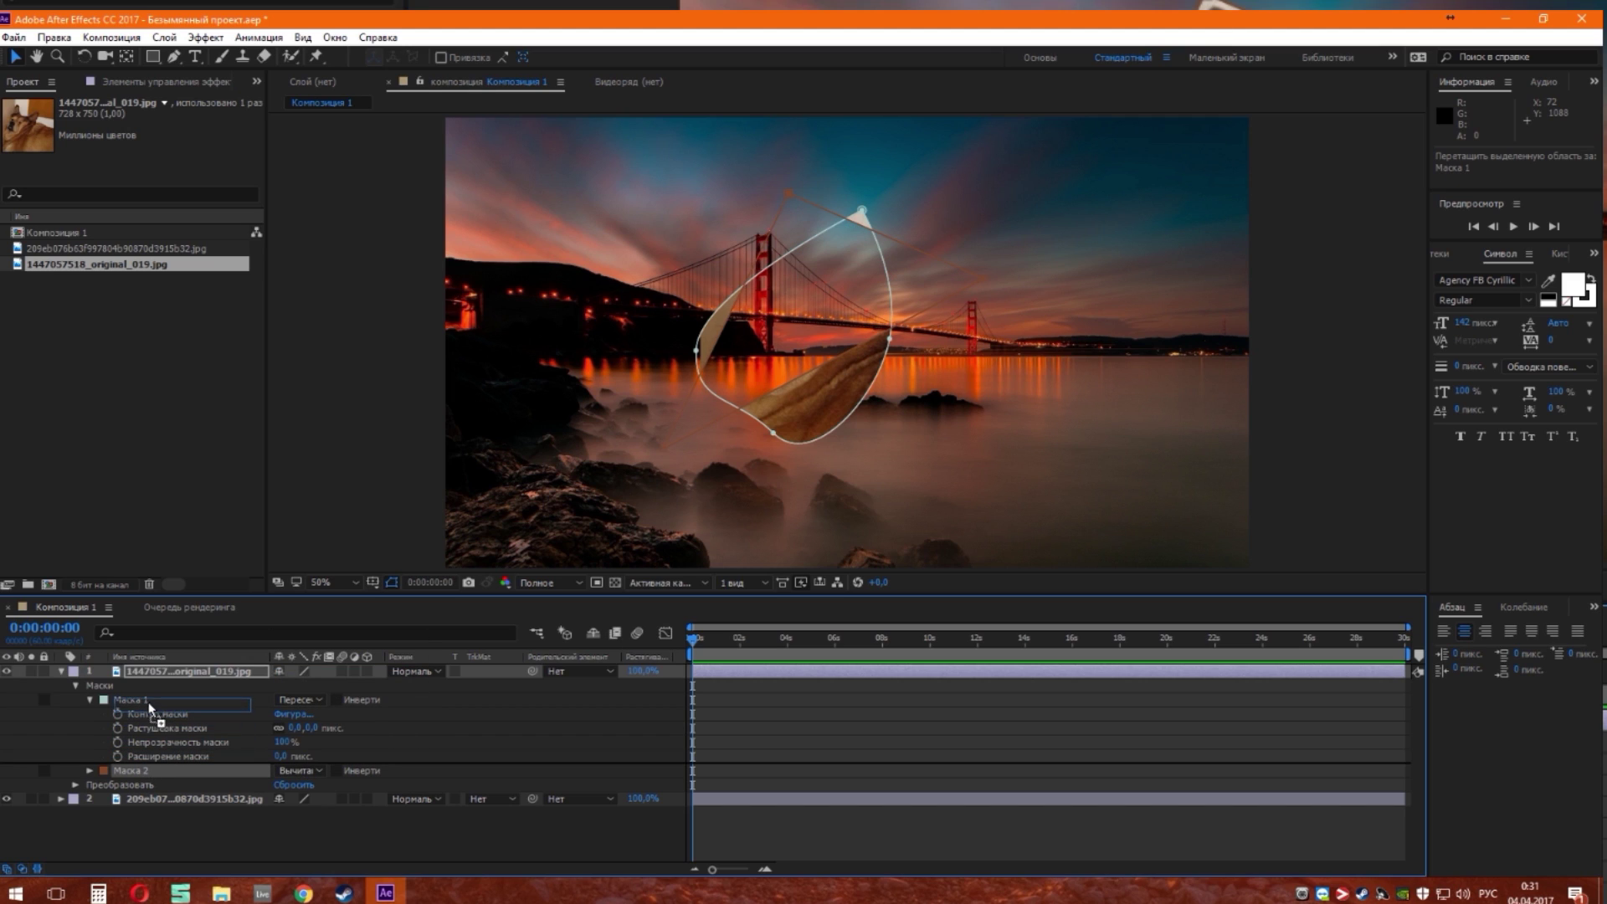
drag(134, 771, 131, 701)
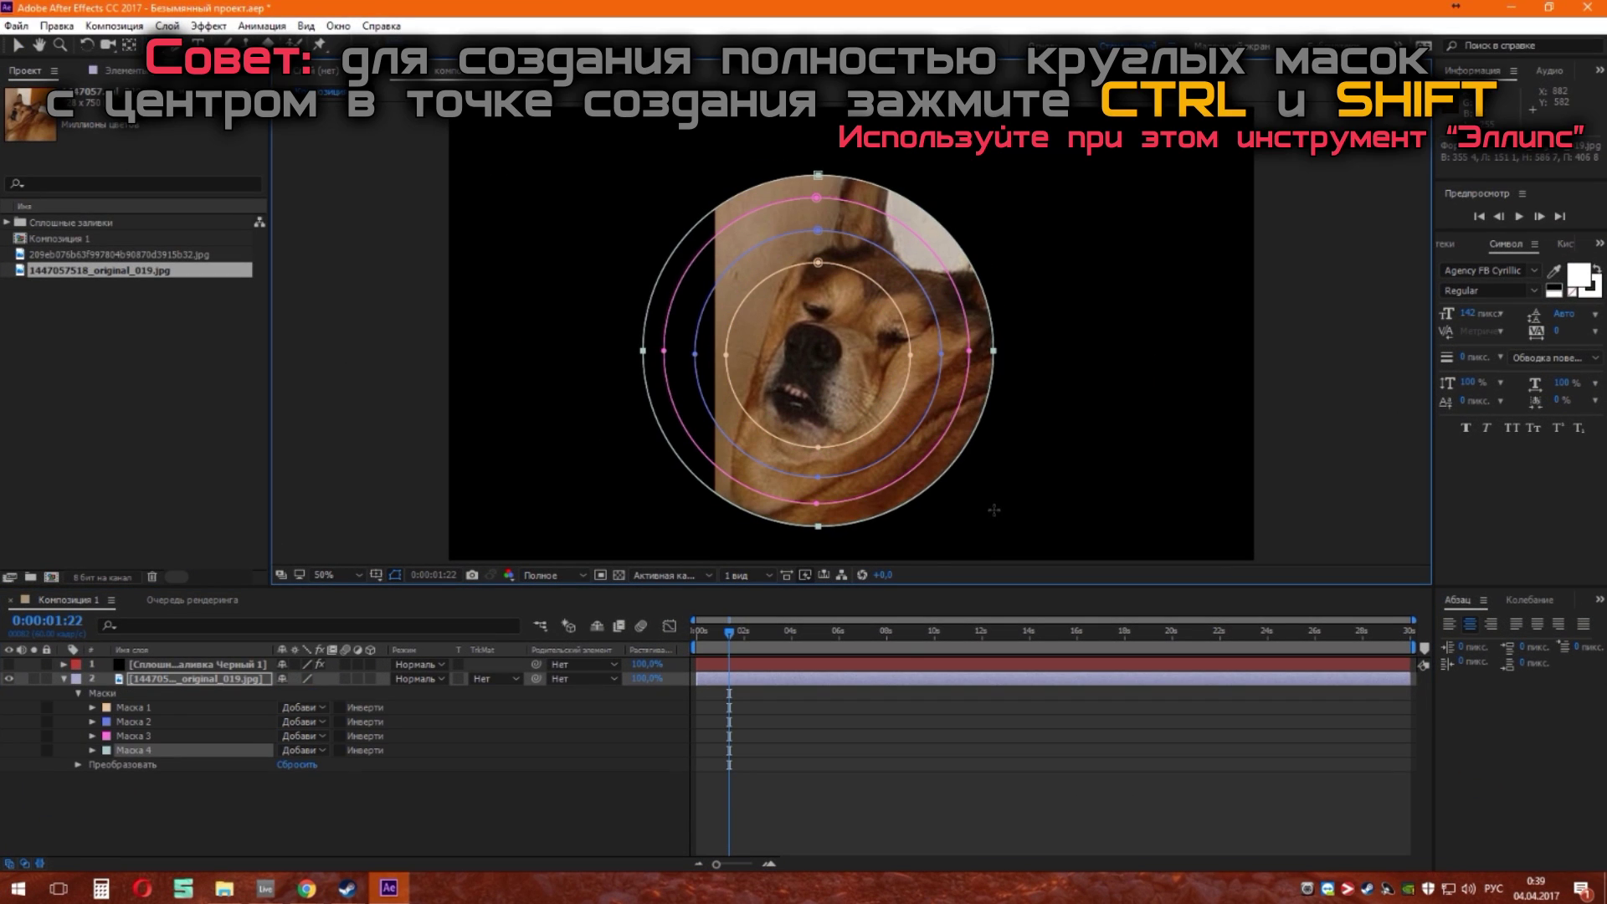
Draw a larger fifth ellipse mask, set Masks 4 and 2 to Subtract, and move Mask 5 below Mask 3.
drag(819, 352, 1021, 554)
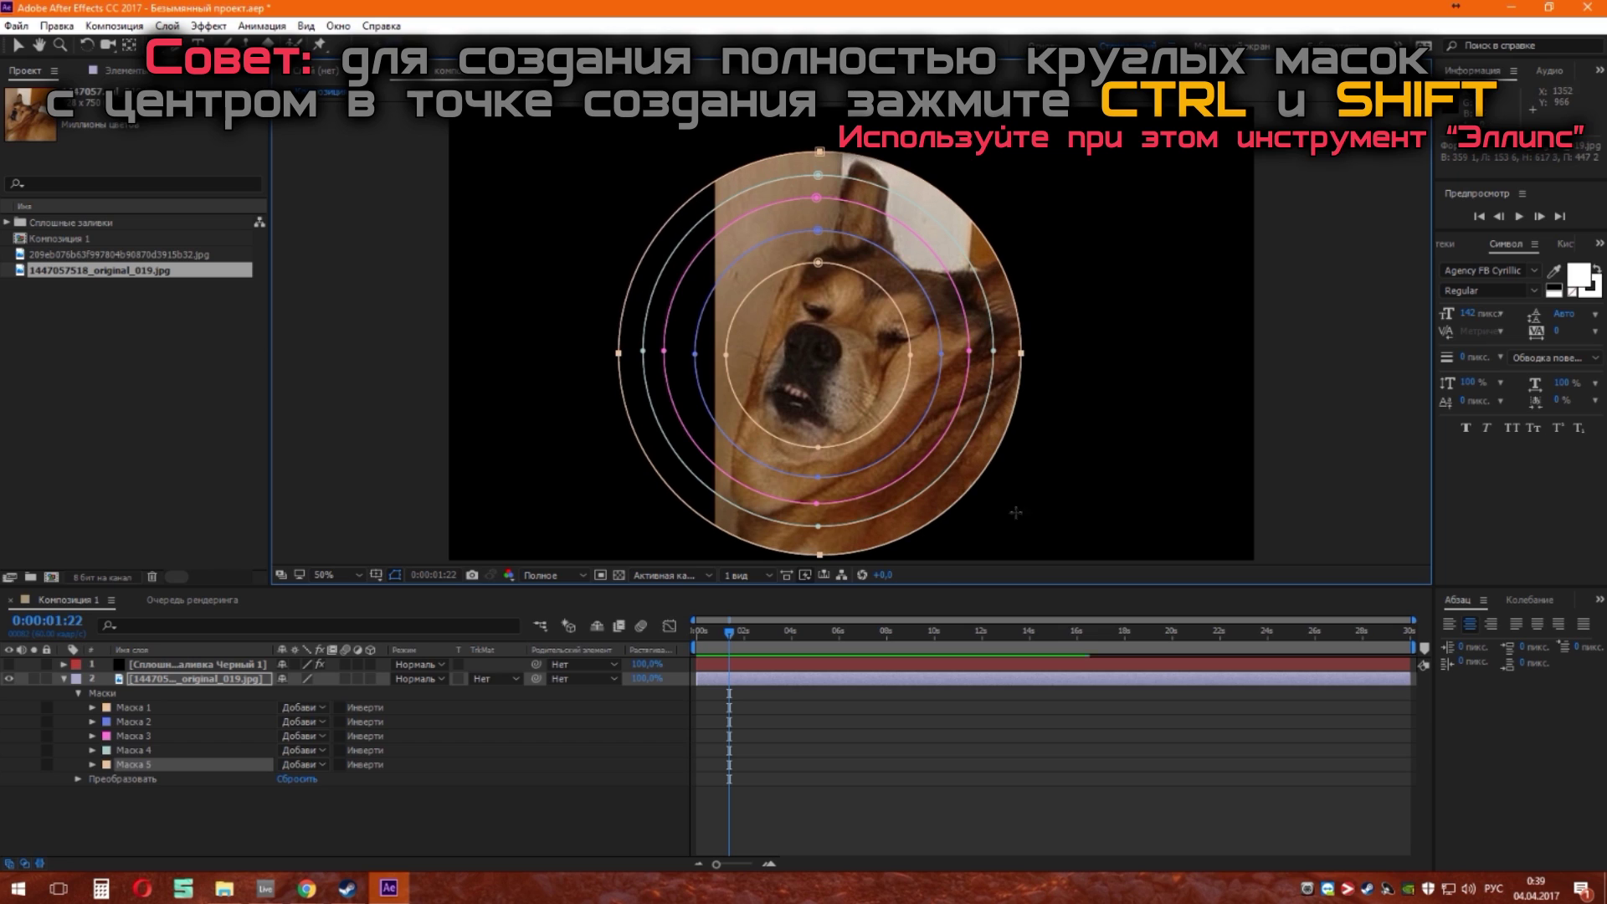
click(303, 722)
click(324, 782)
click(303, 750)
click(332, 662)
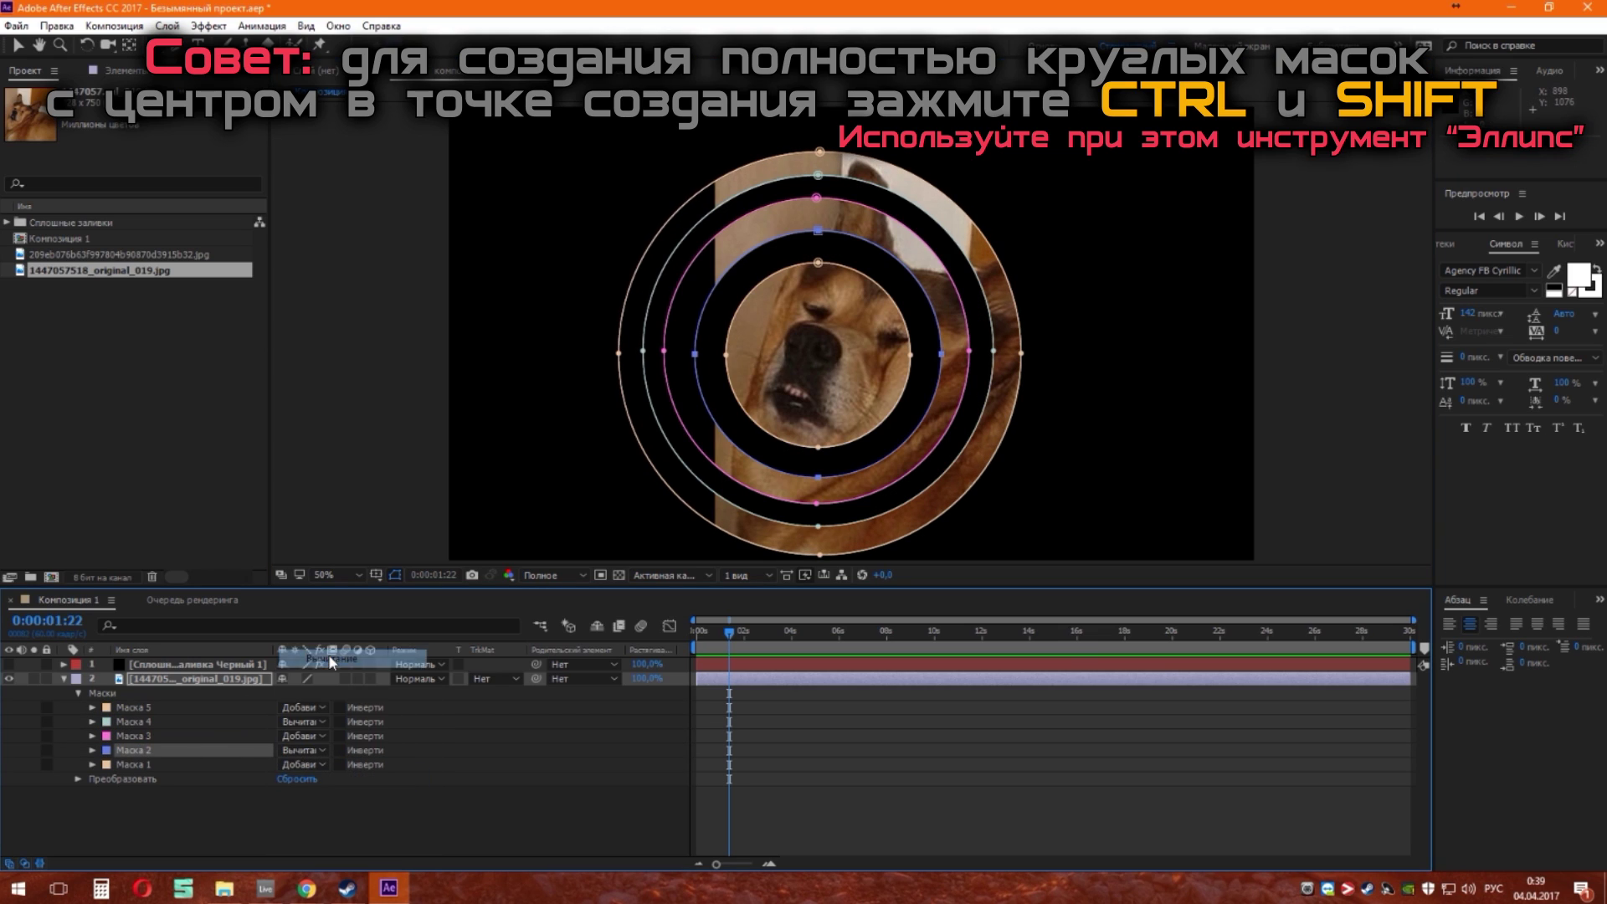
click(540, 779)
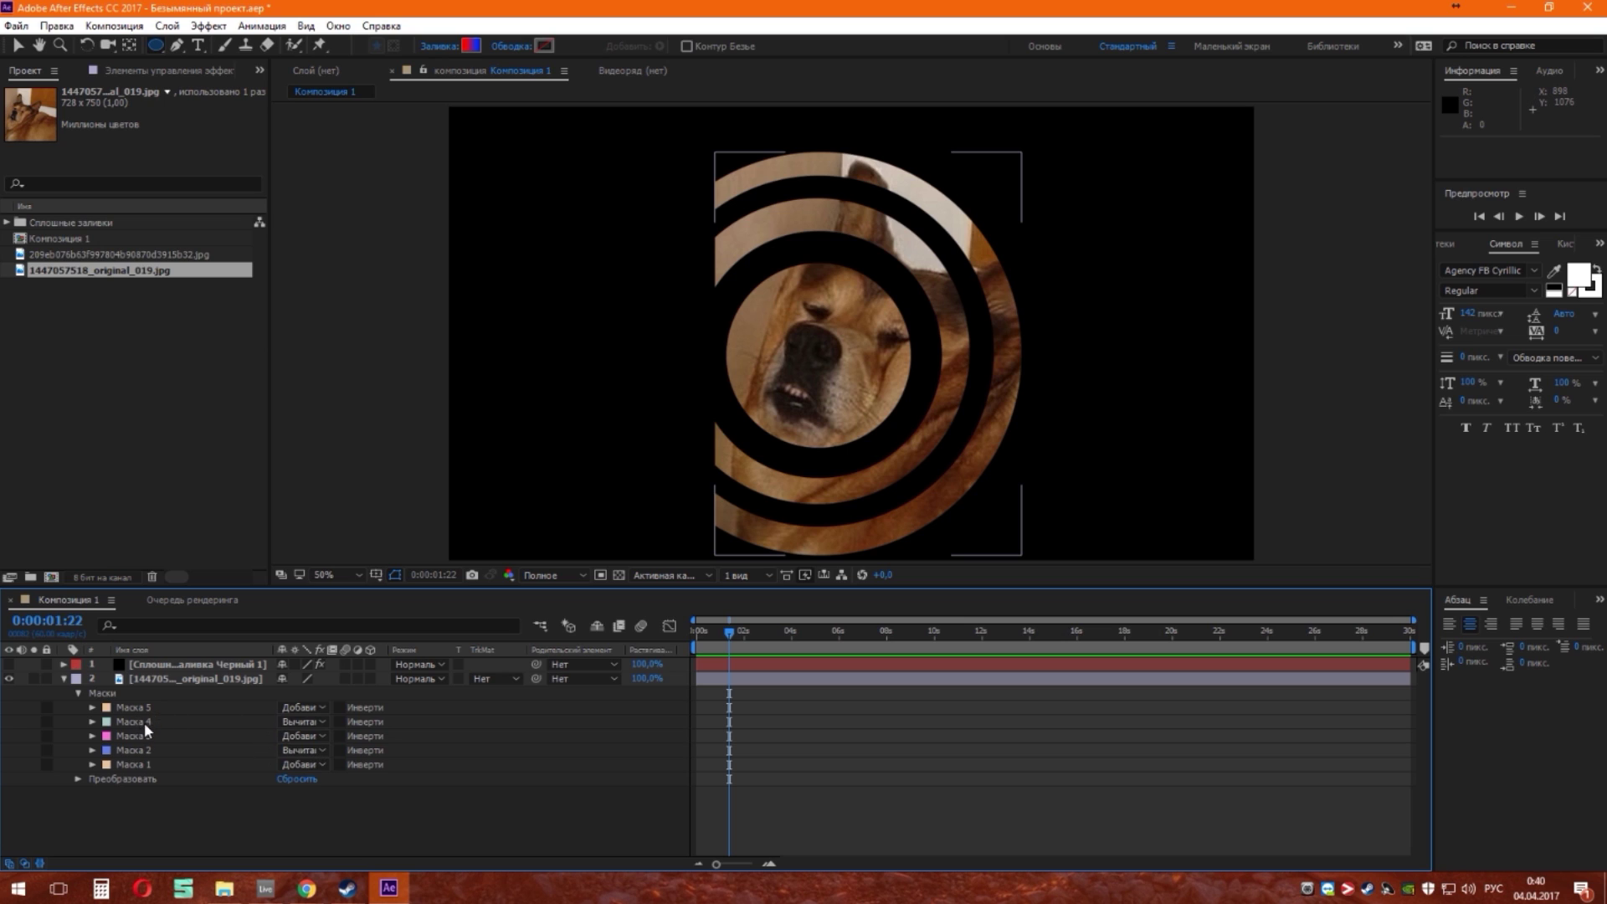
mouse_move(137, 710)
mouse_down()
mouse_move(142, 755)
mouse_move(143, 730)
mouse_up()
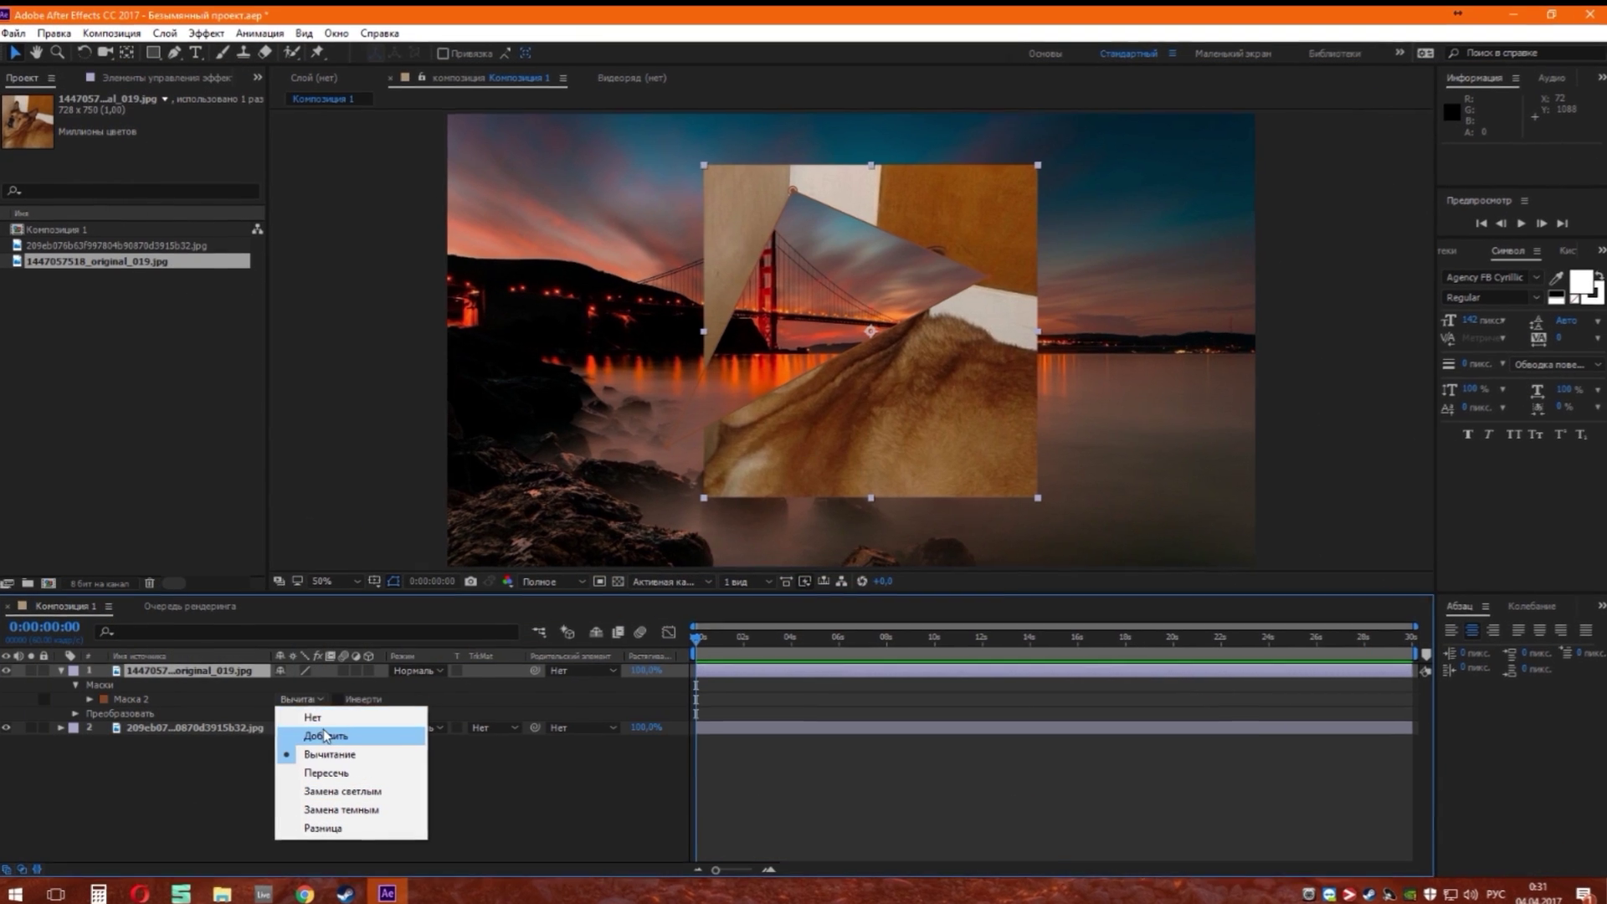
Return Mask 2 to Add without inversion, reshape it over the dog's face, and expand its properties.
click(325, 735)
click(335, 700)
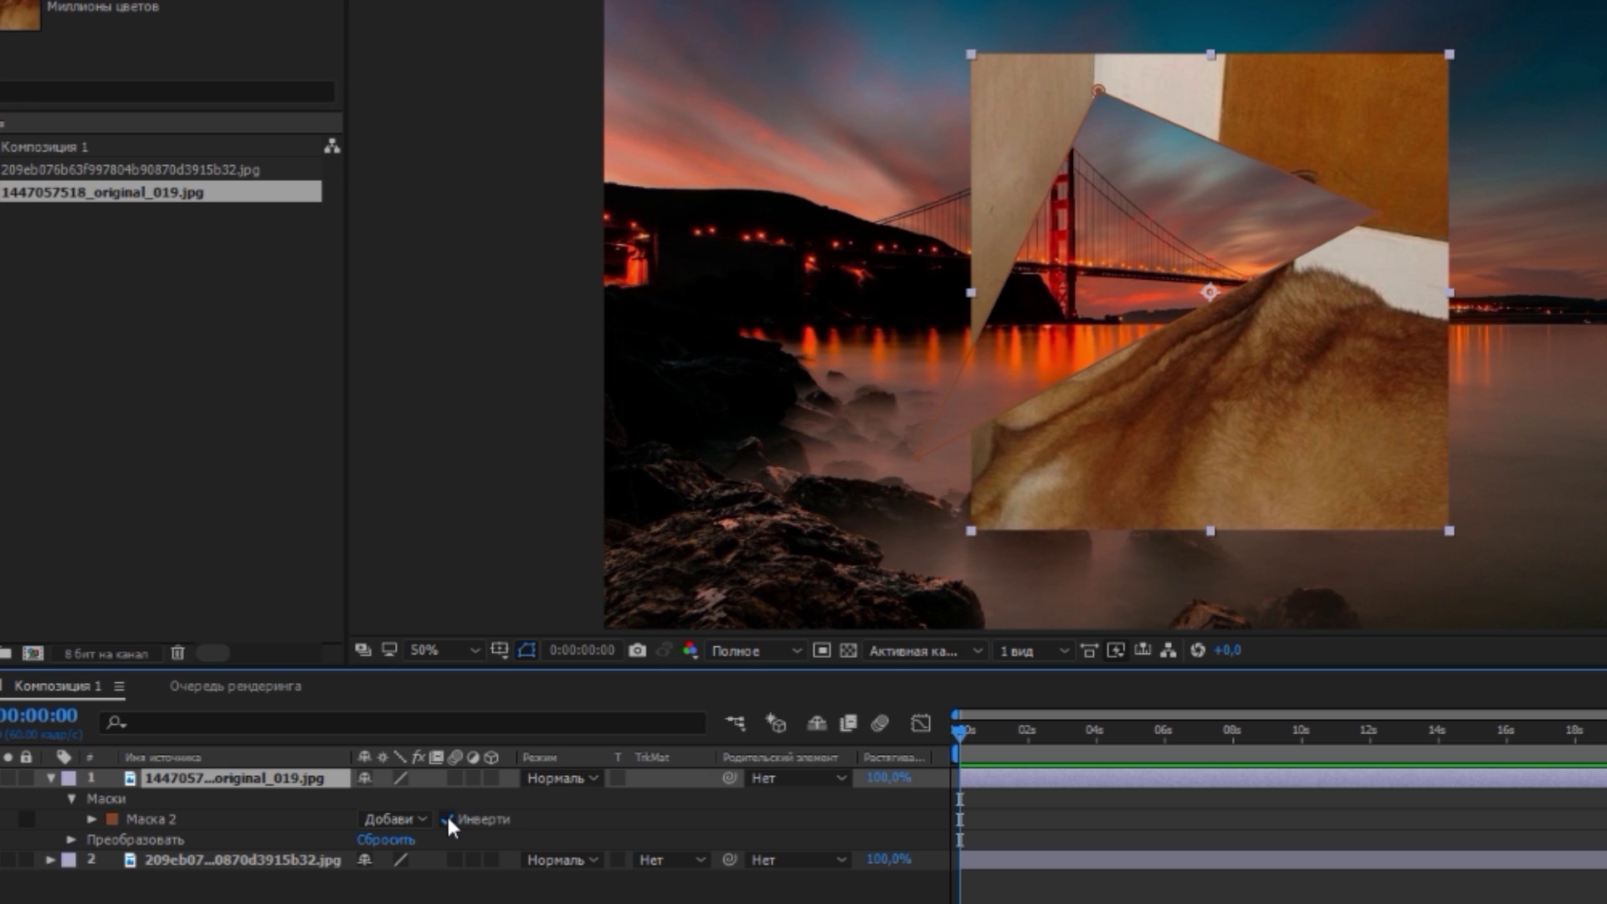
drag(916, 452, 988, 537)
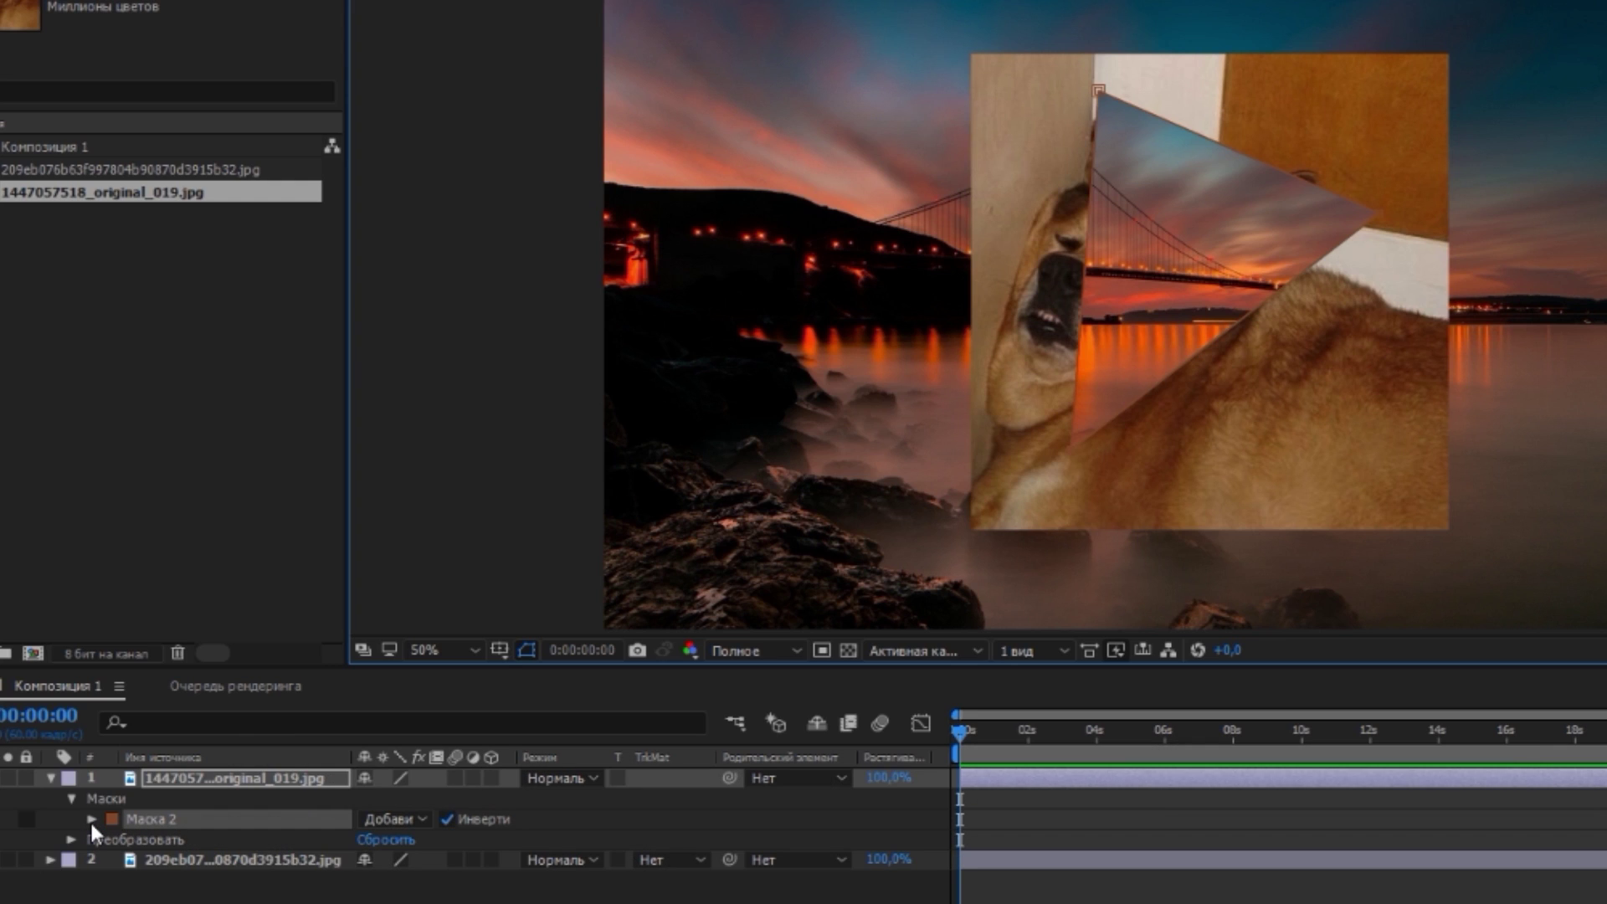
click(91, 819)
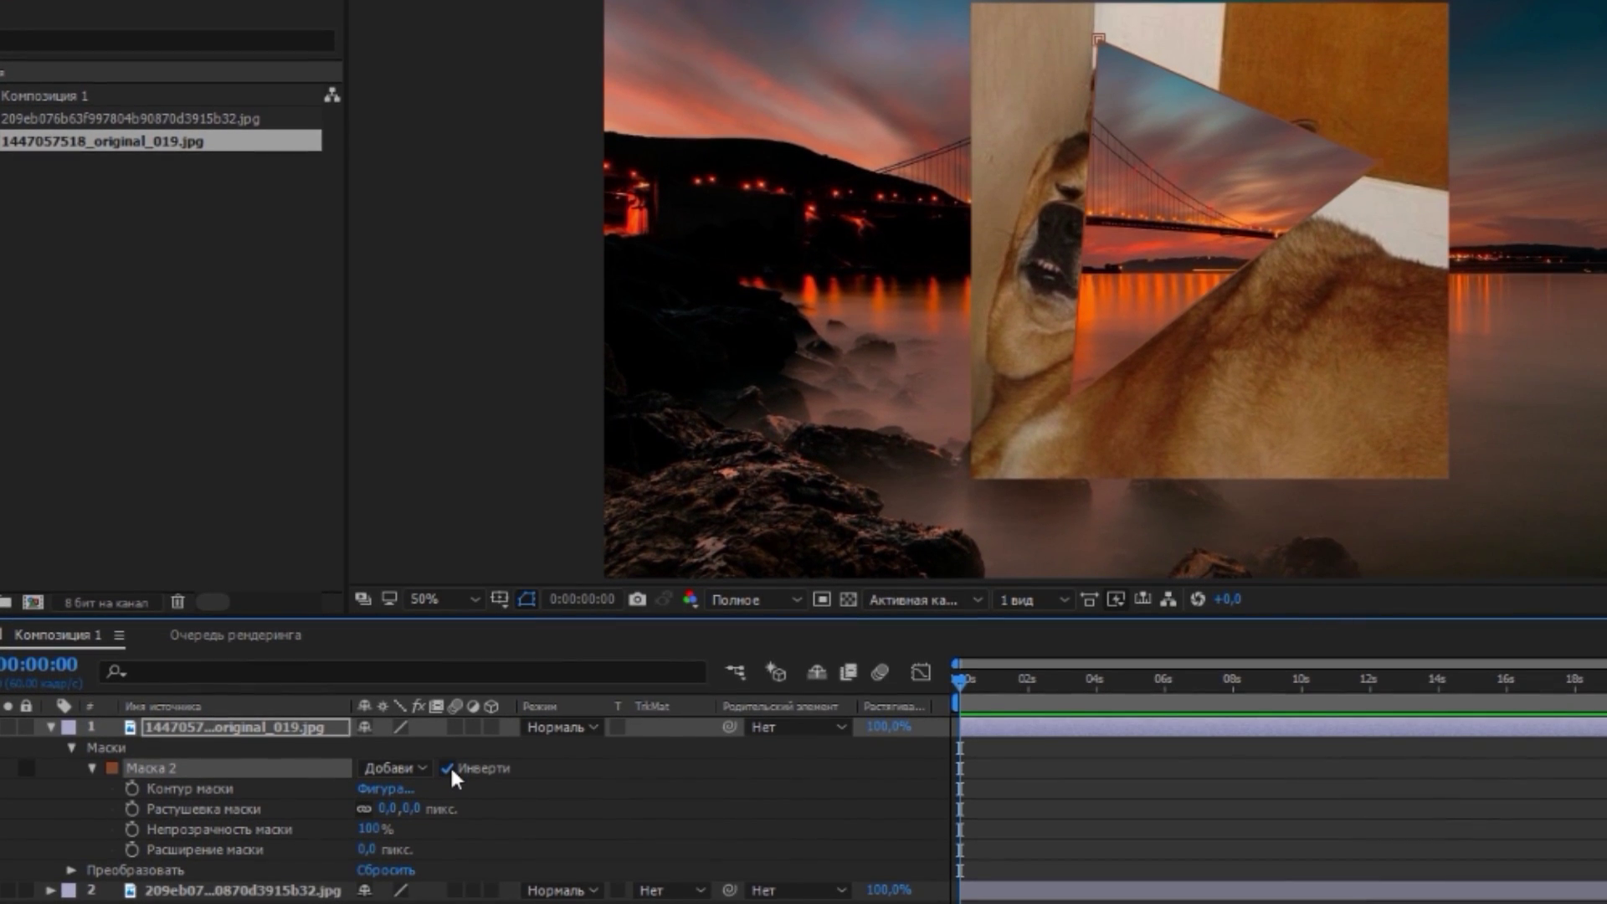
click(451, 770)
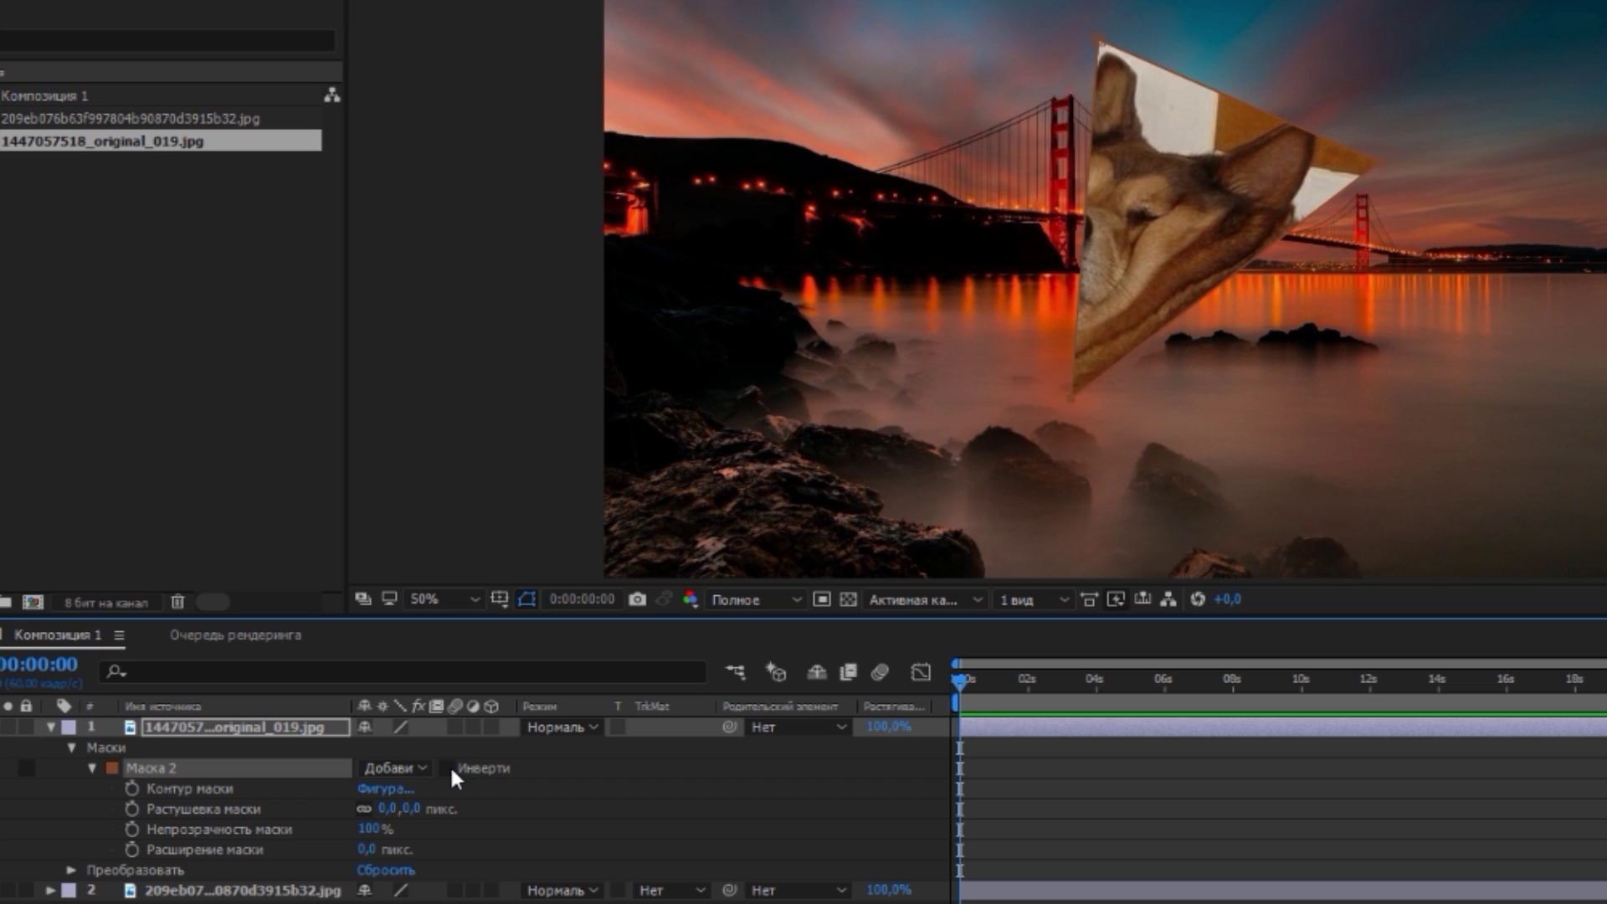
click(213, 787)
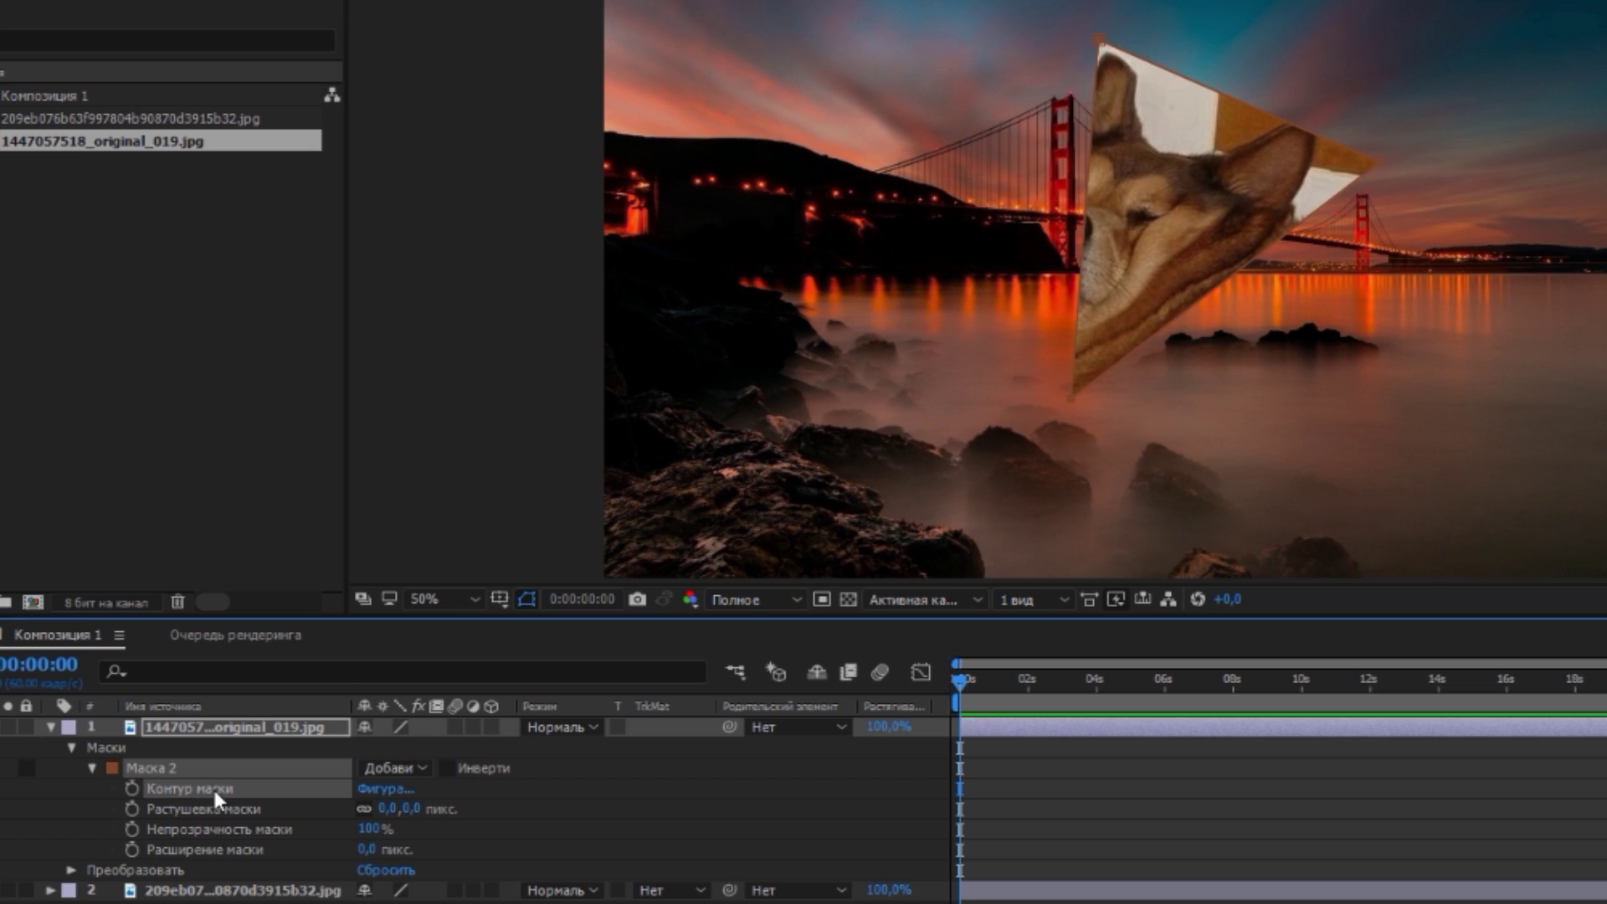
Keyframe Mask 2's path at the start, about 2.5 s and 5 s, then preview it.
click(133, 787)
drag(980, 681, 1154, 681)
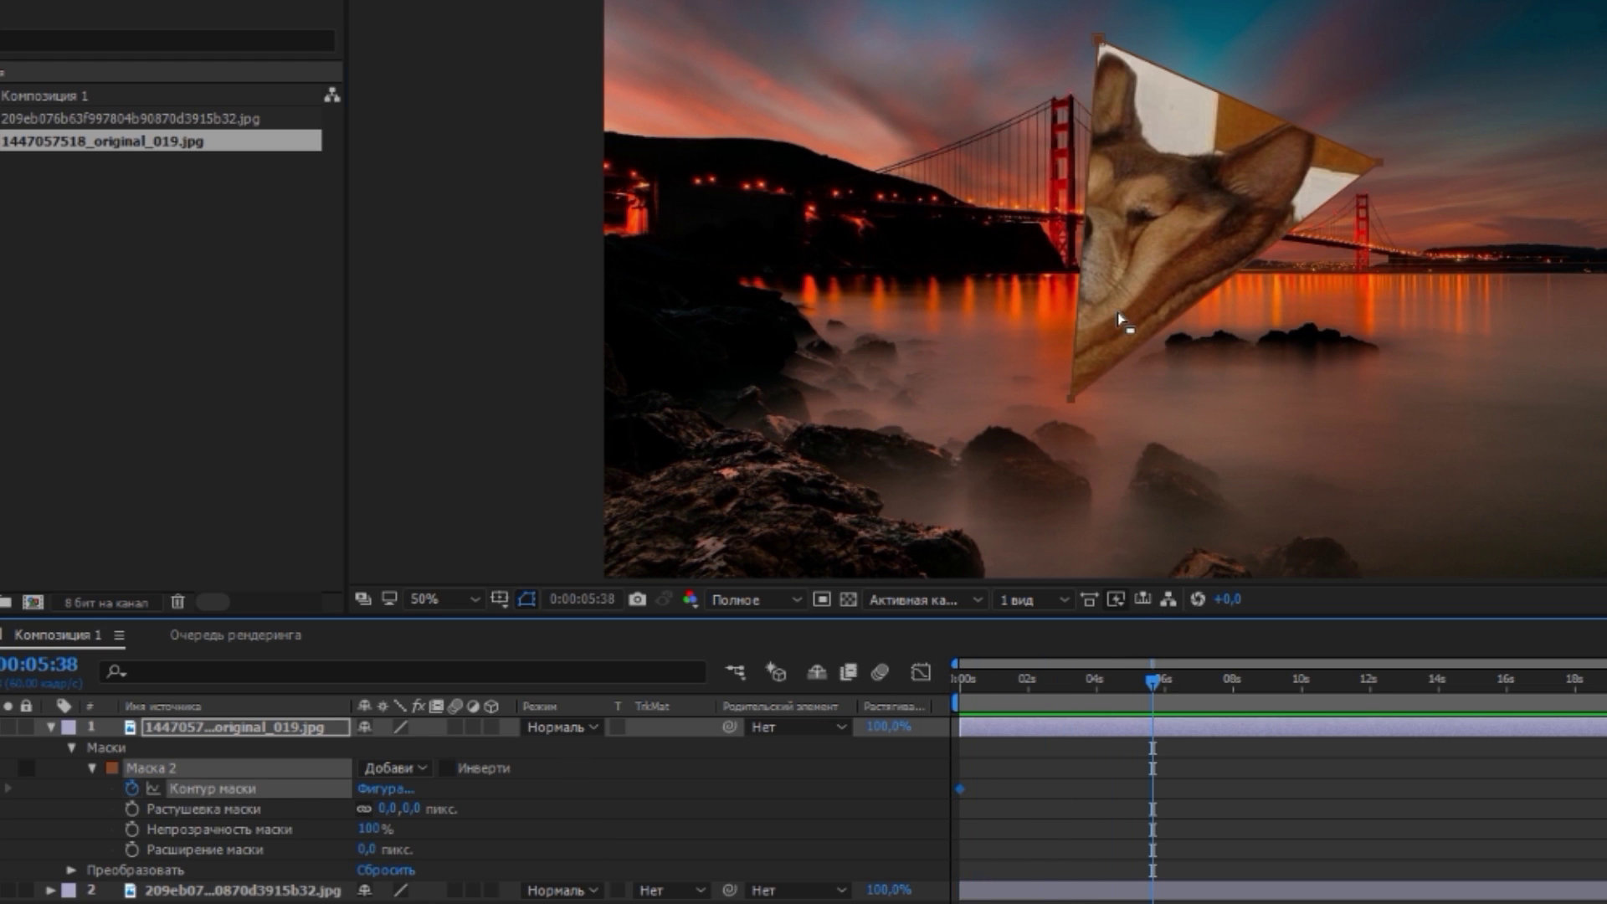
drag(1073, 398, 971, 300)
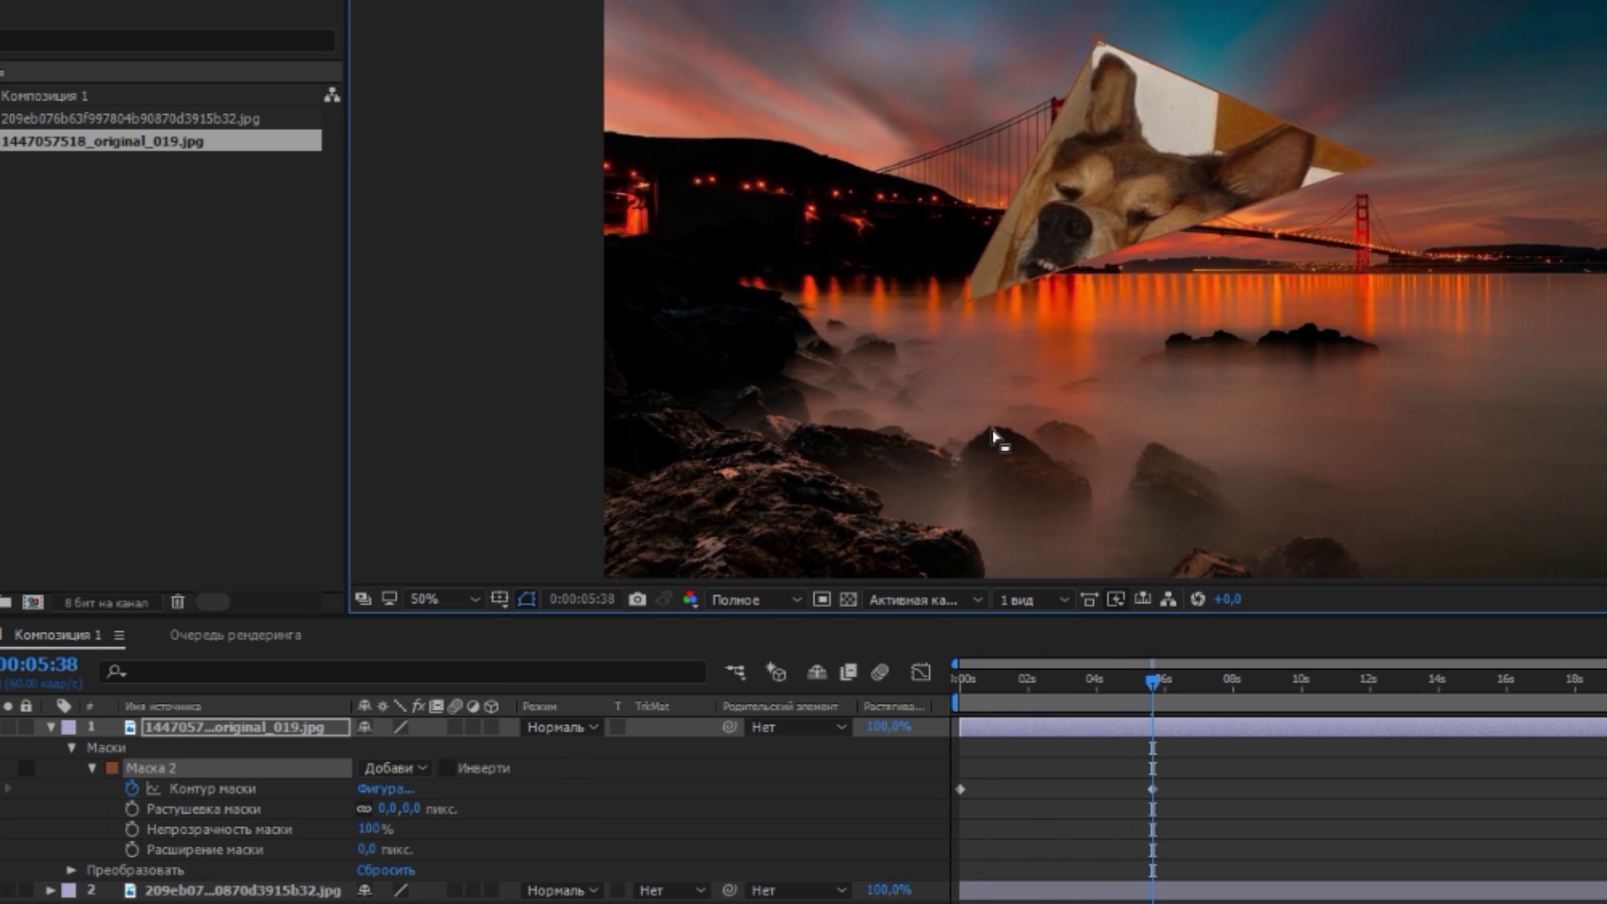
drag(1094, 677, 932, 665)
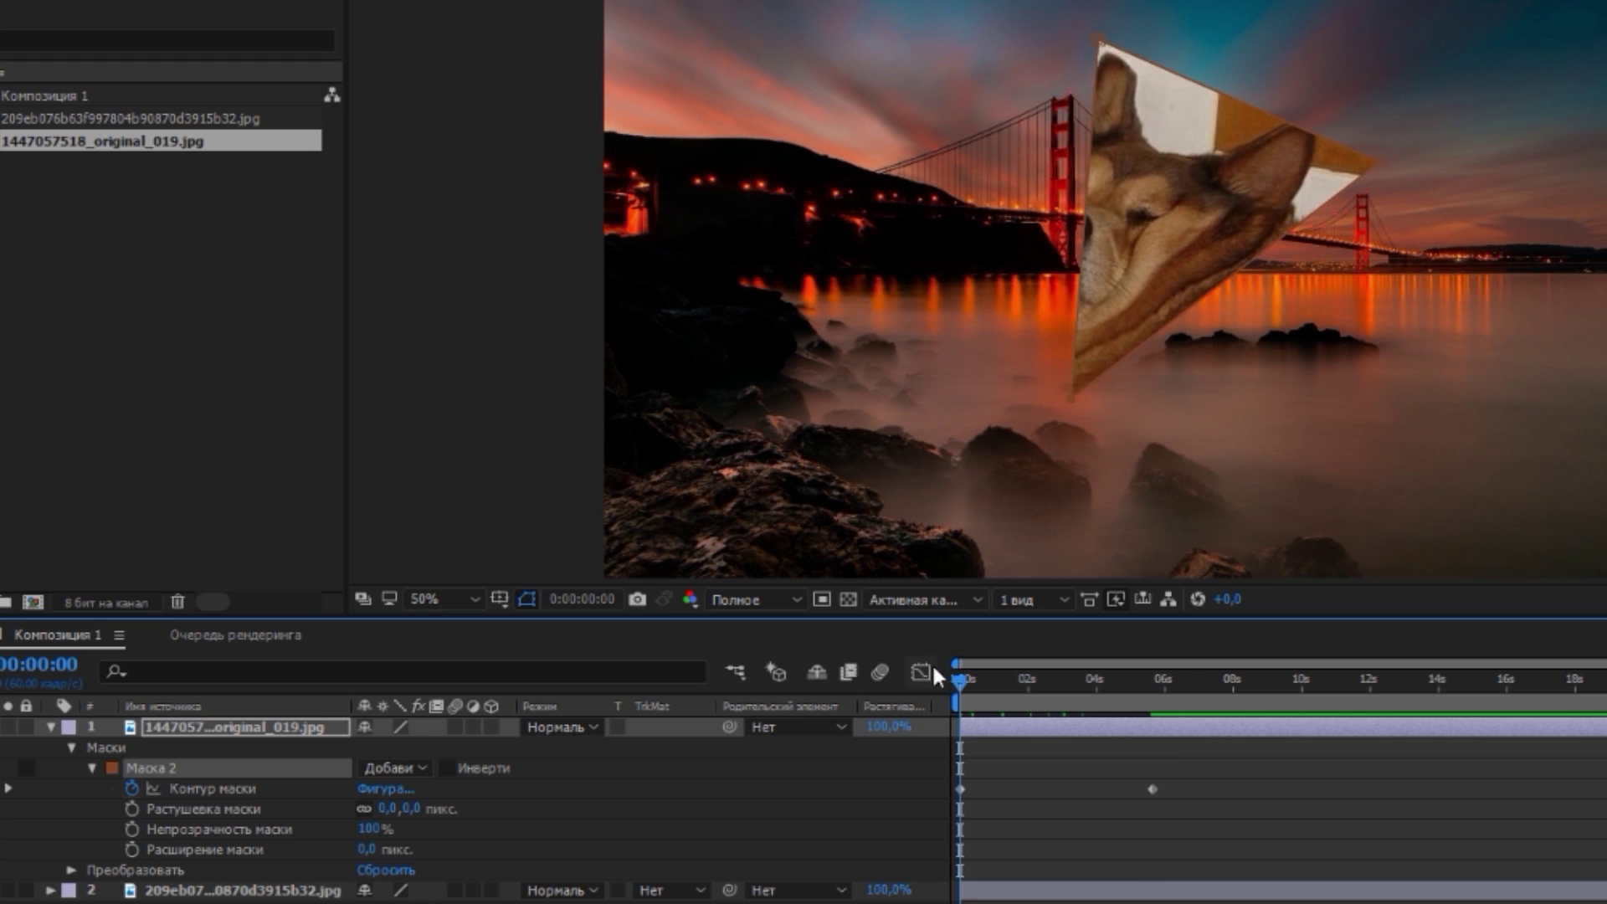
click(1016, 682)
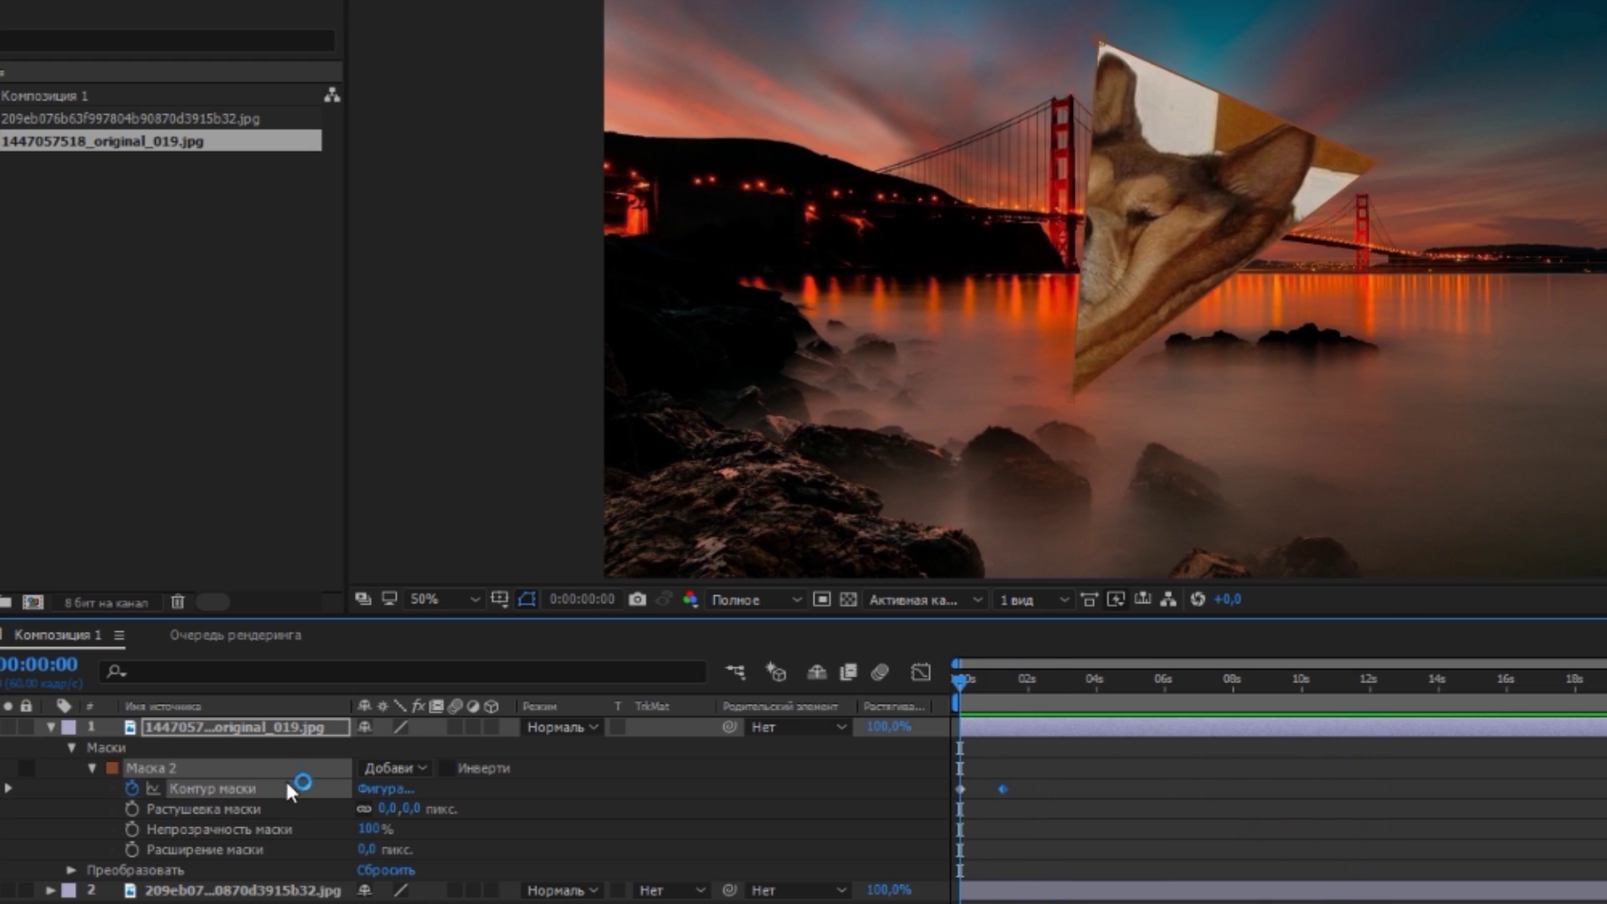
click(1060, 680)
drag(1382, 164, 1226, 222)
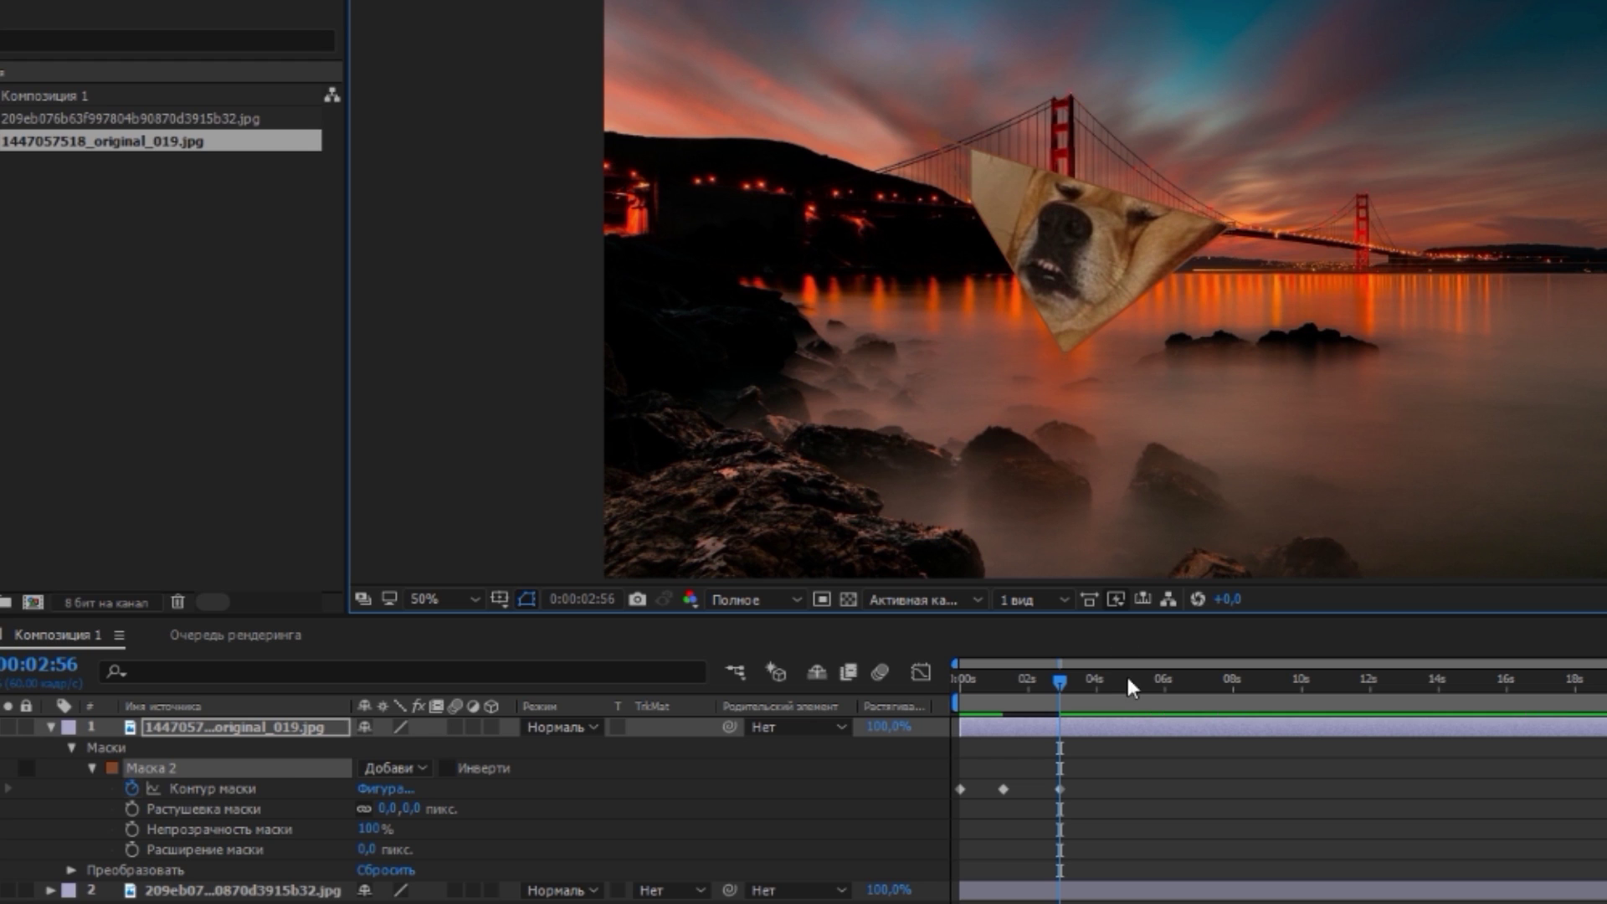
drag(1065, 685, 936, 696)
key(space)
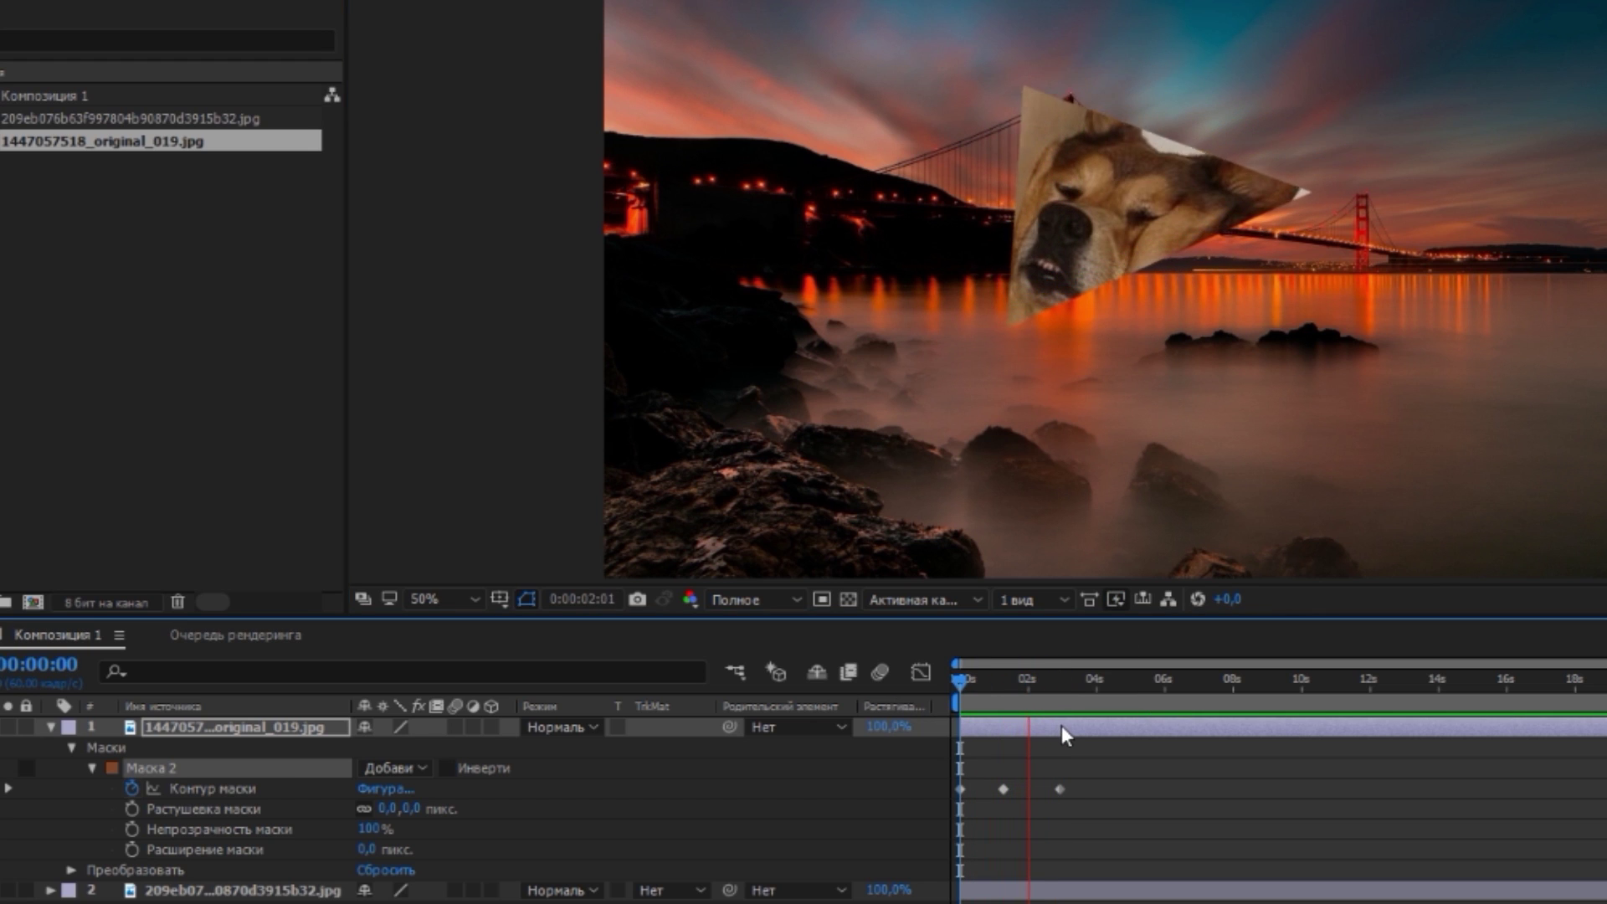
key(space)
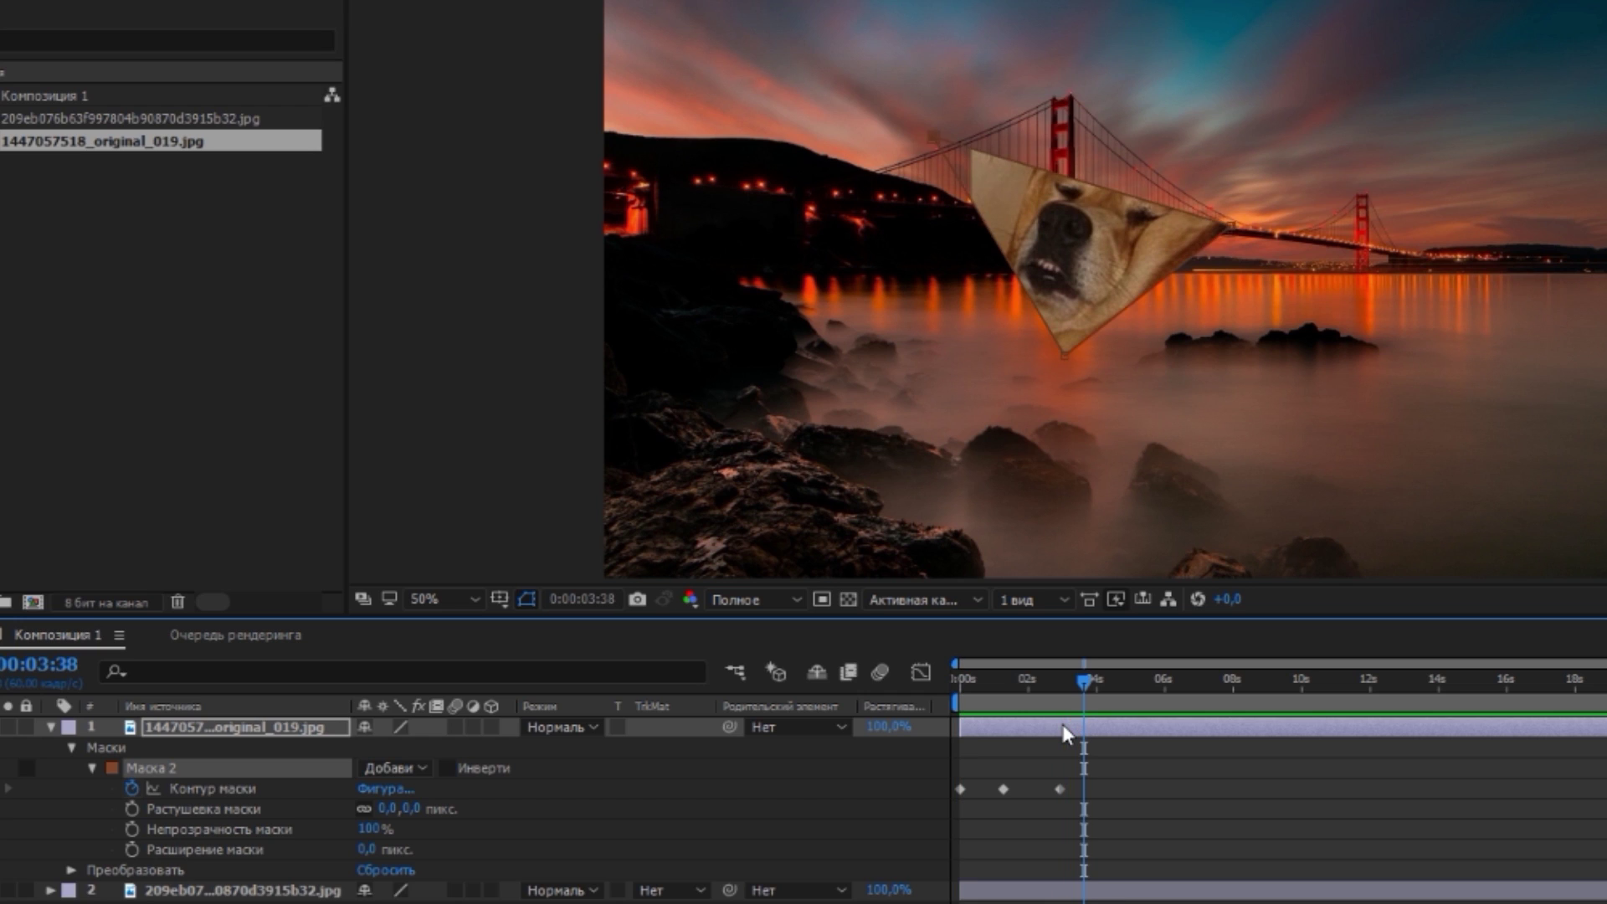
Feather the triangle mask's edges, unlinked so horizontal softening exceeds vertical.
click(213, 811)
mouse_move(410, 809)
mouse_down()
mouse_move(541, 801)
mouse_move(456, 808)
mouse_up()
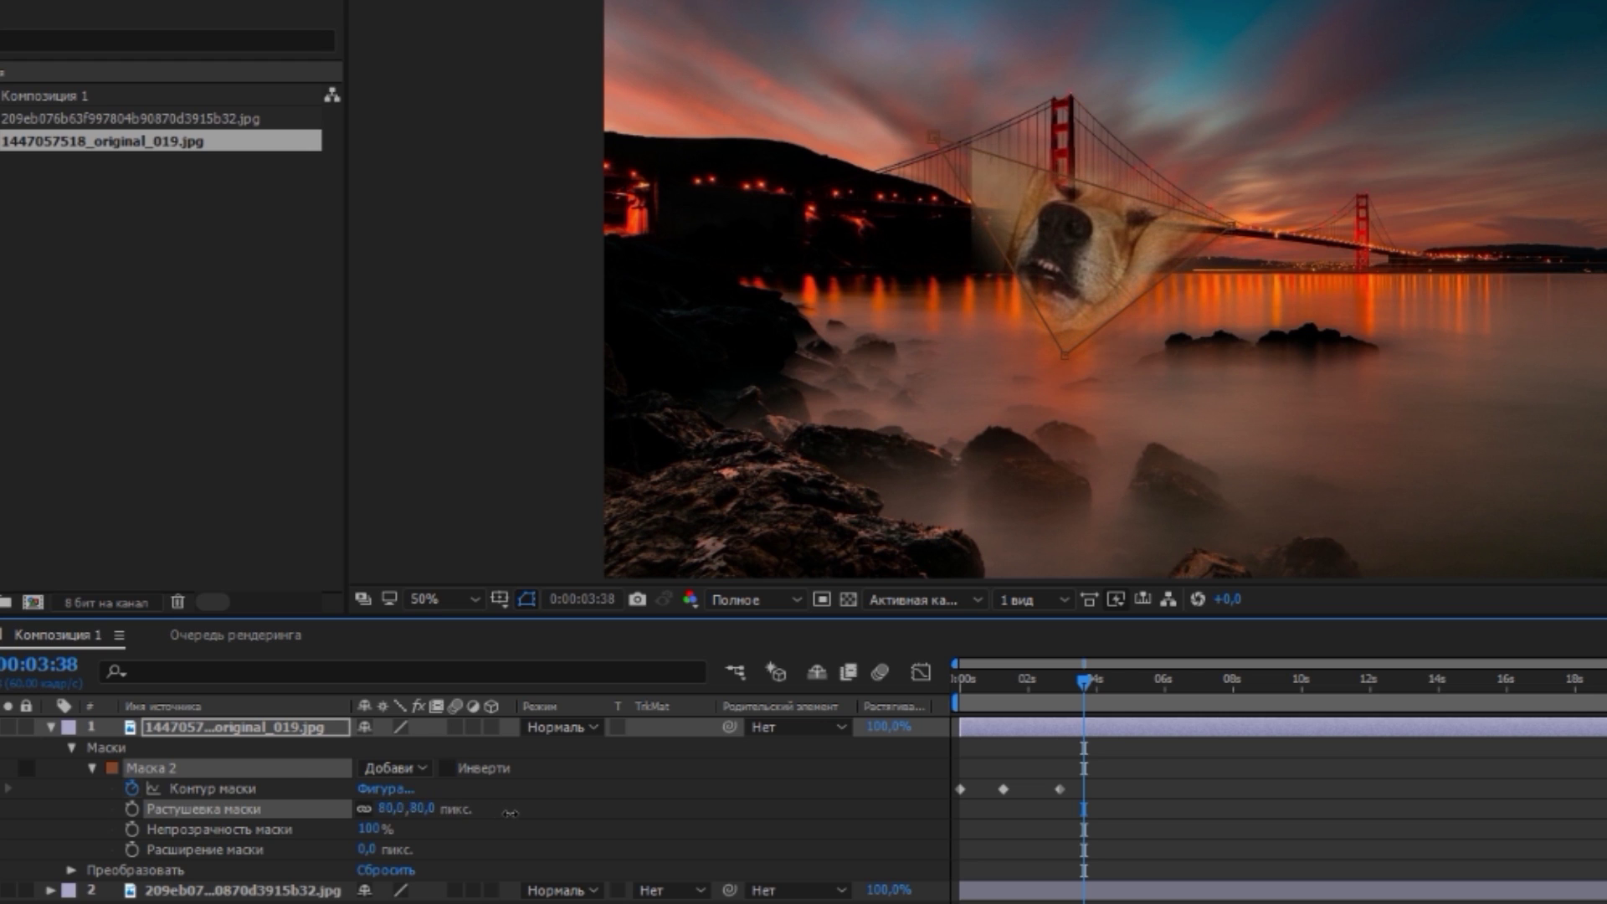
scroll(1179, 260, up, 2)
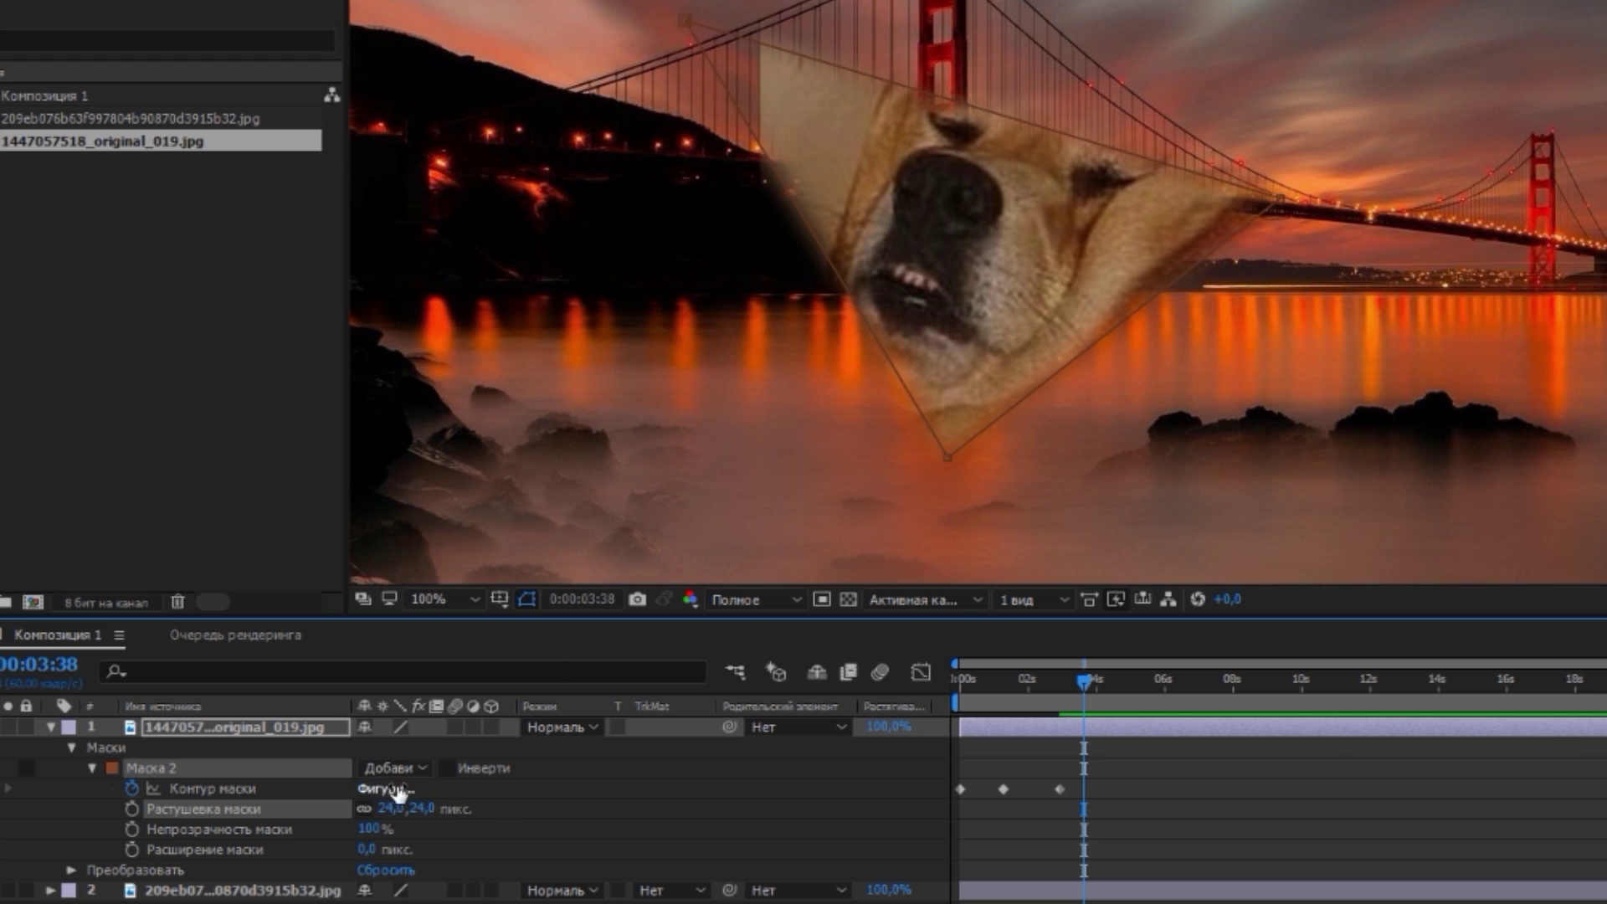
drag(427, 809, 443, 808)
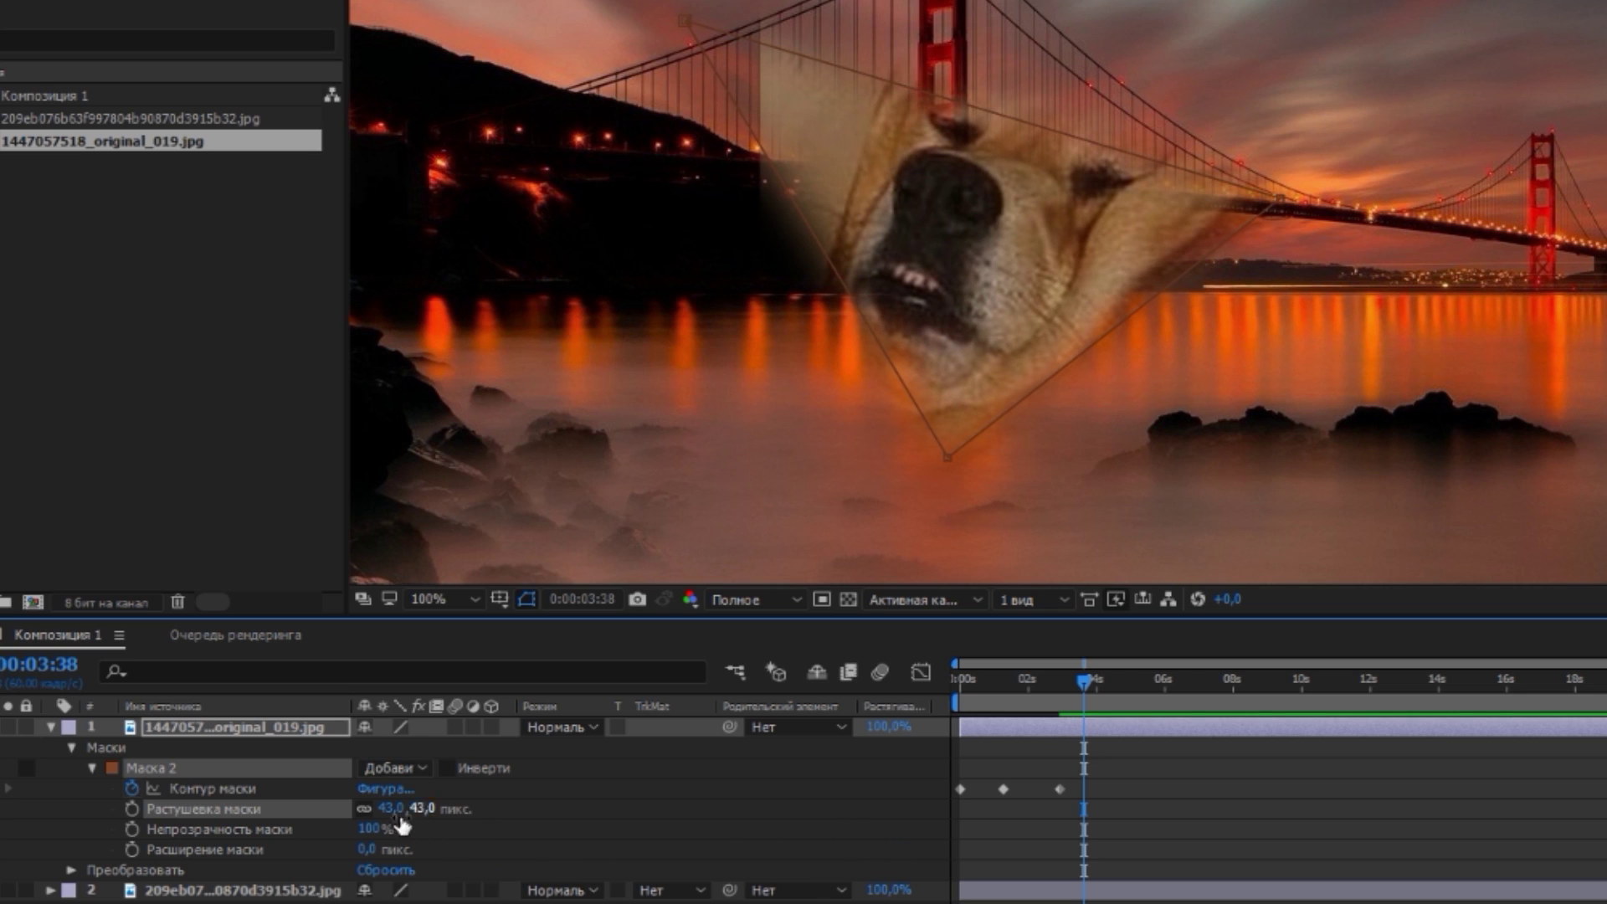
click(364, 809)
mouse_move(390, 809)
mouse_down()
mouse_move(547, 809)
mouse_move(63, 827)
mouse_up()
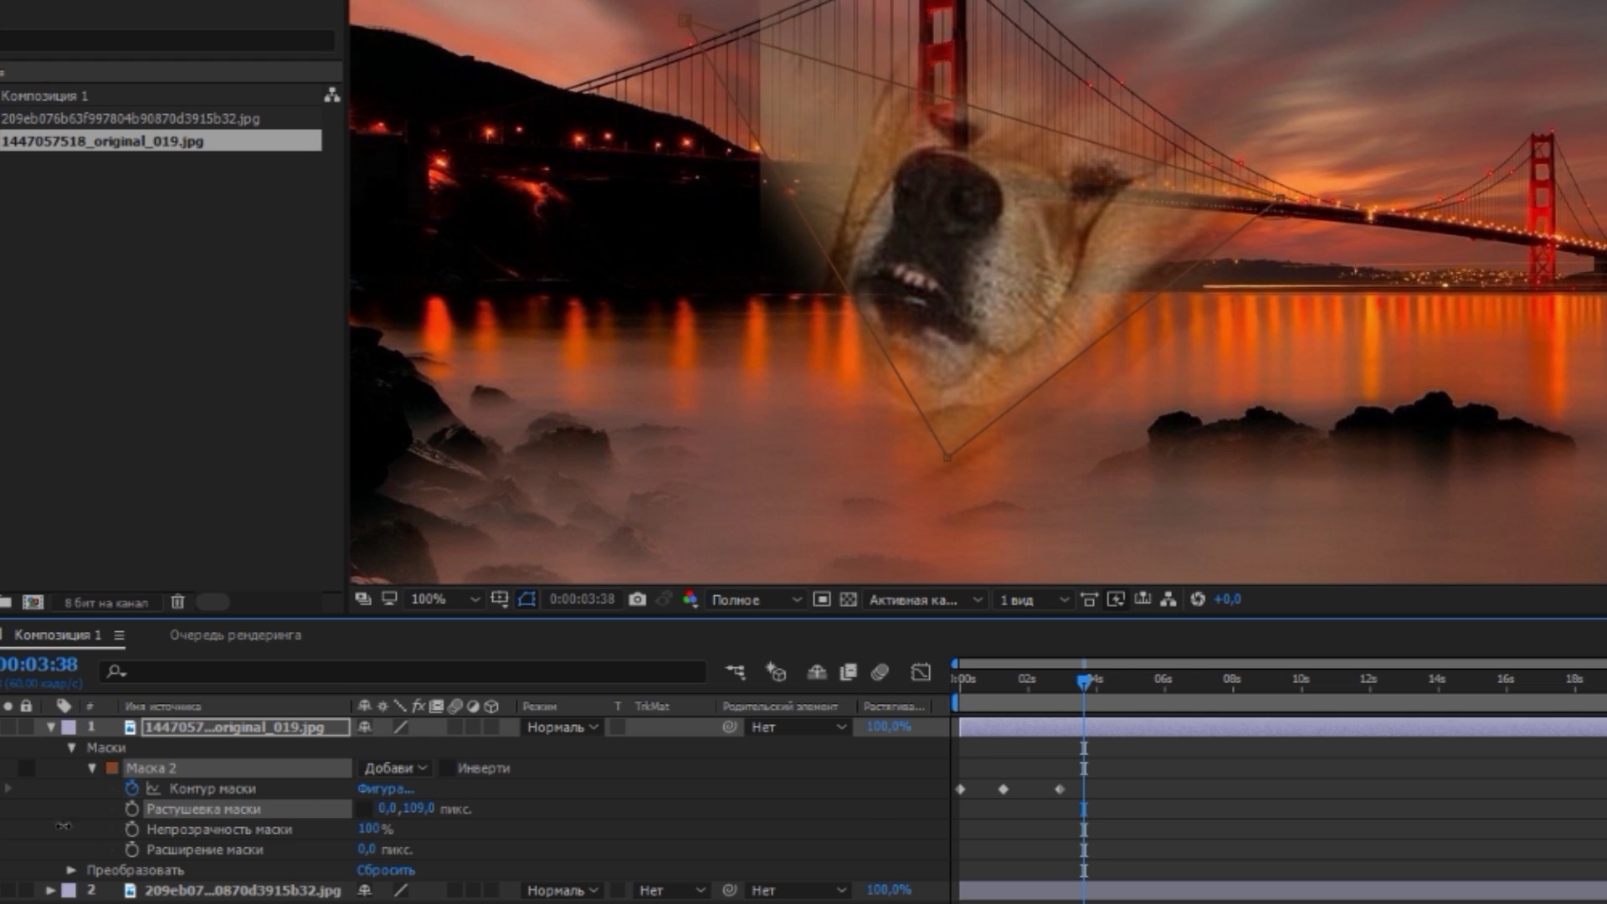
drag(417, 809, 334, 827)
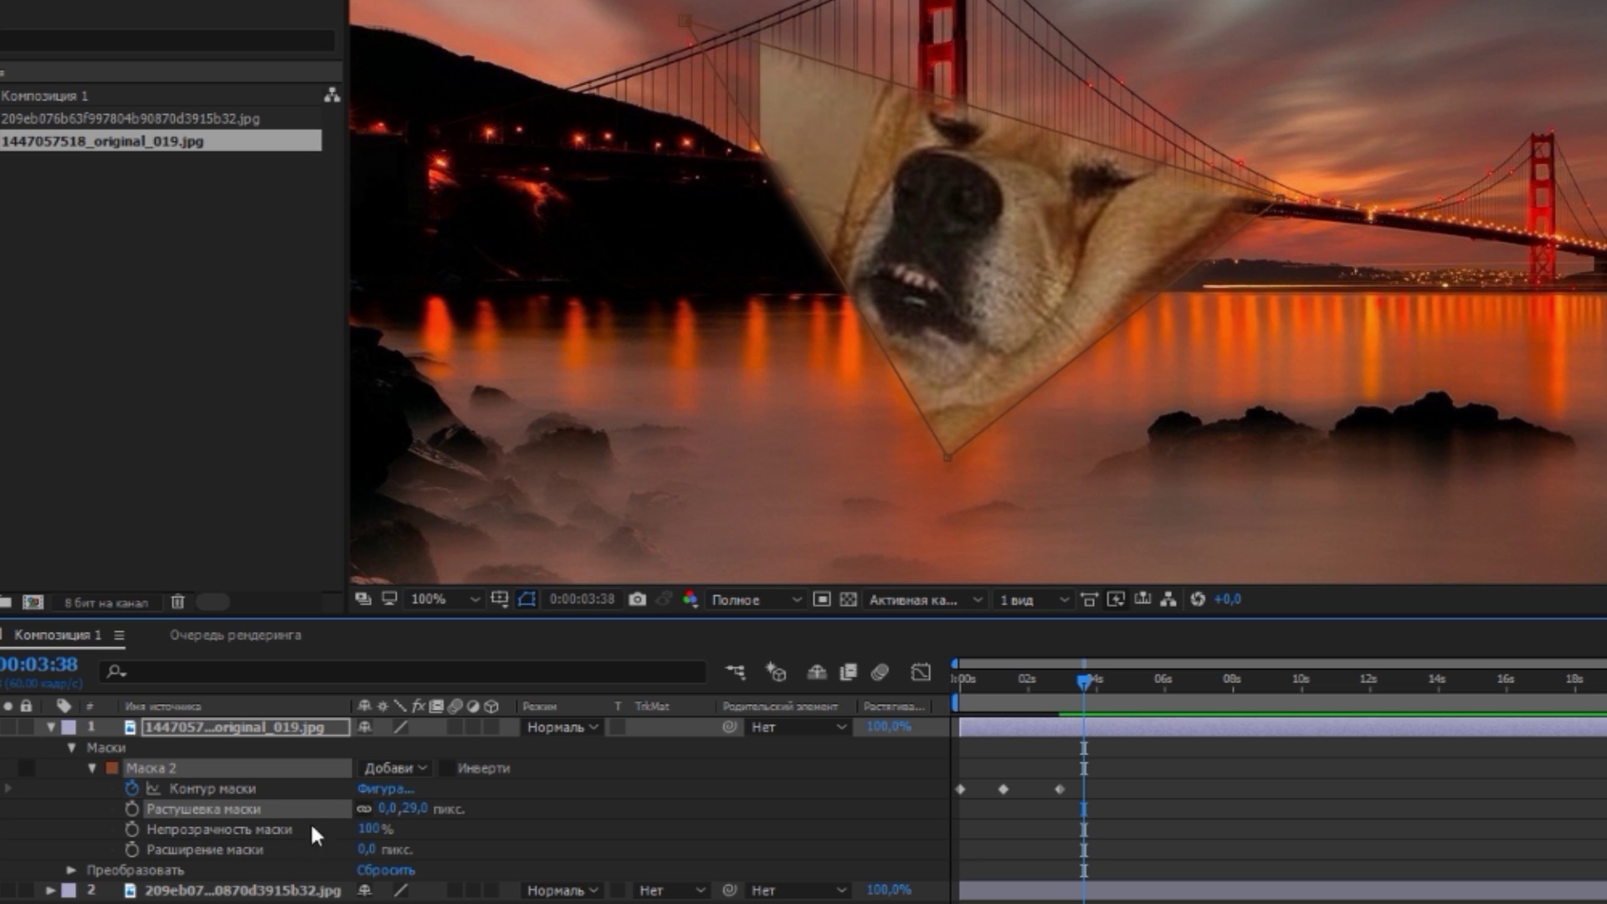
Try Mask Opacity at about 27% and test Mask Expansion, resetting it to 0.
click(226, 830)
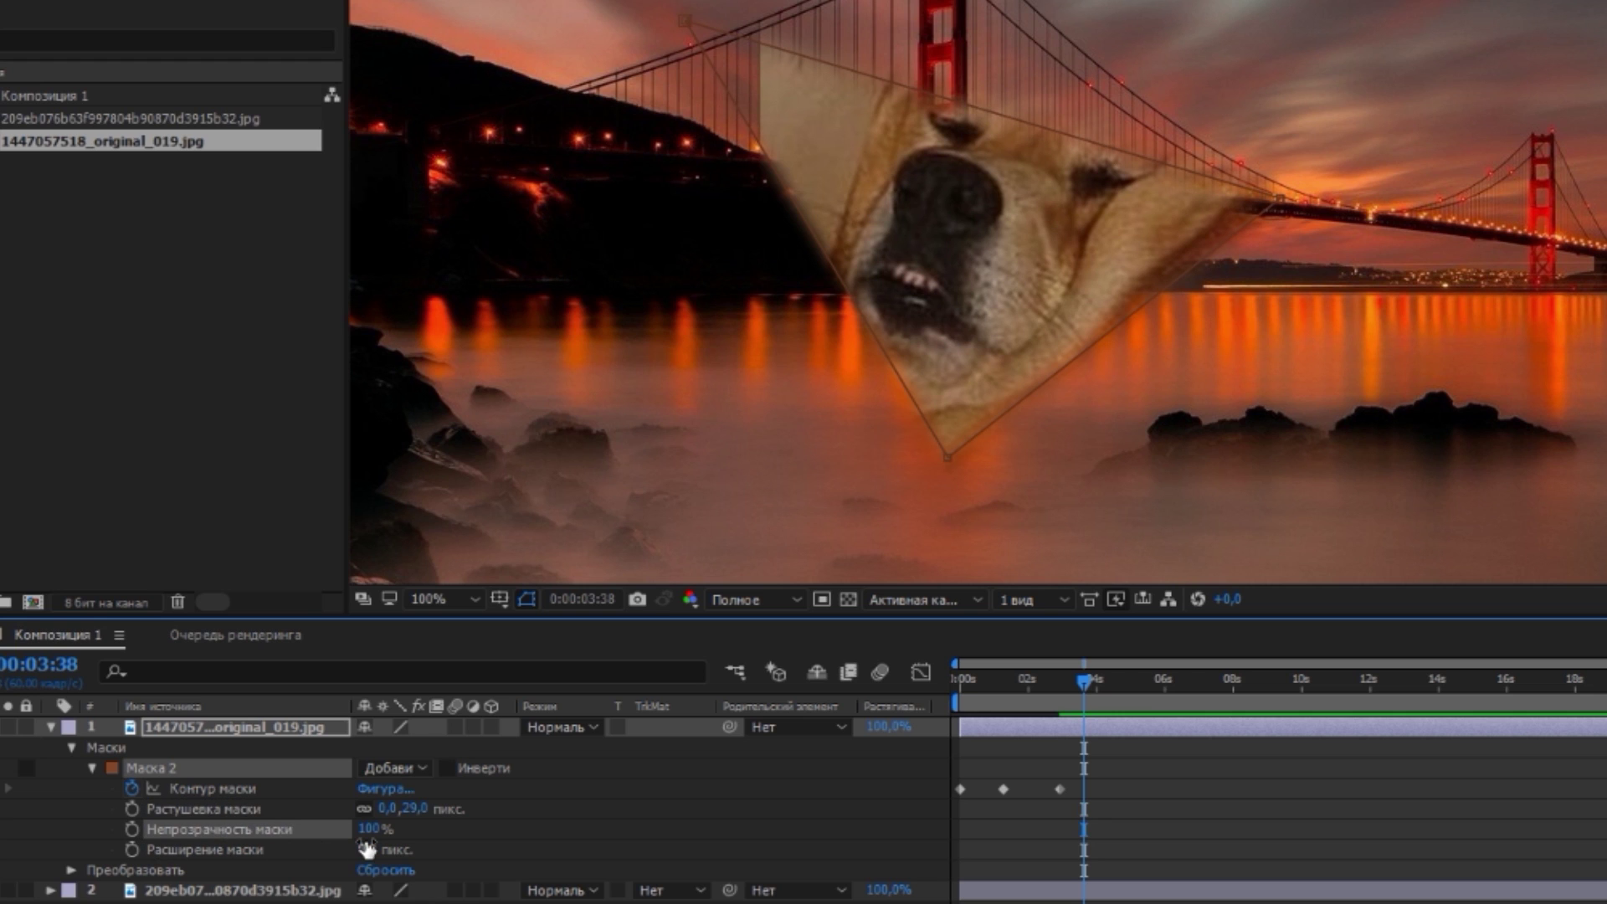
mouse_move(367, 828)
mouse_down()
mouse_move(243, 848)
mouse_move(526, 833)
mouse_up()
click(233, 847)
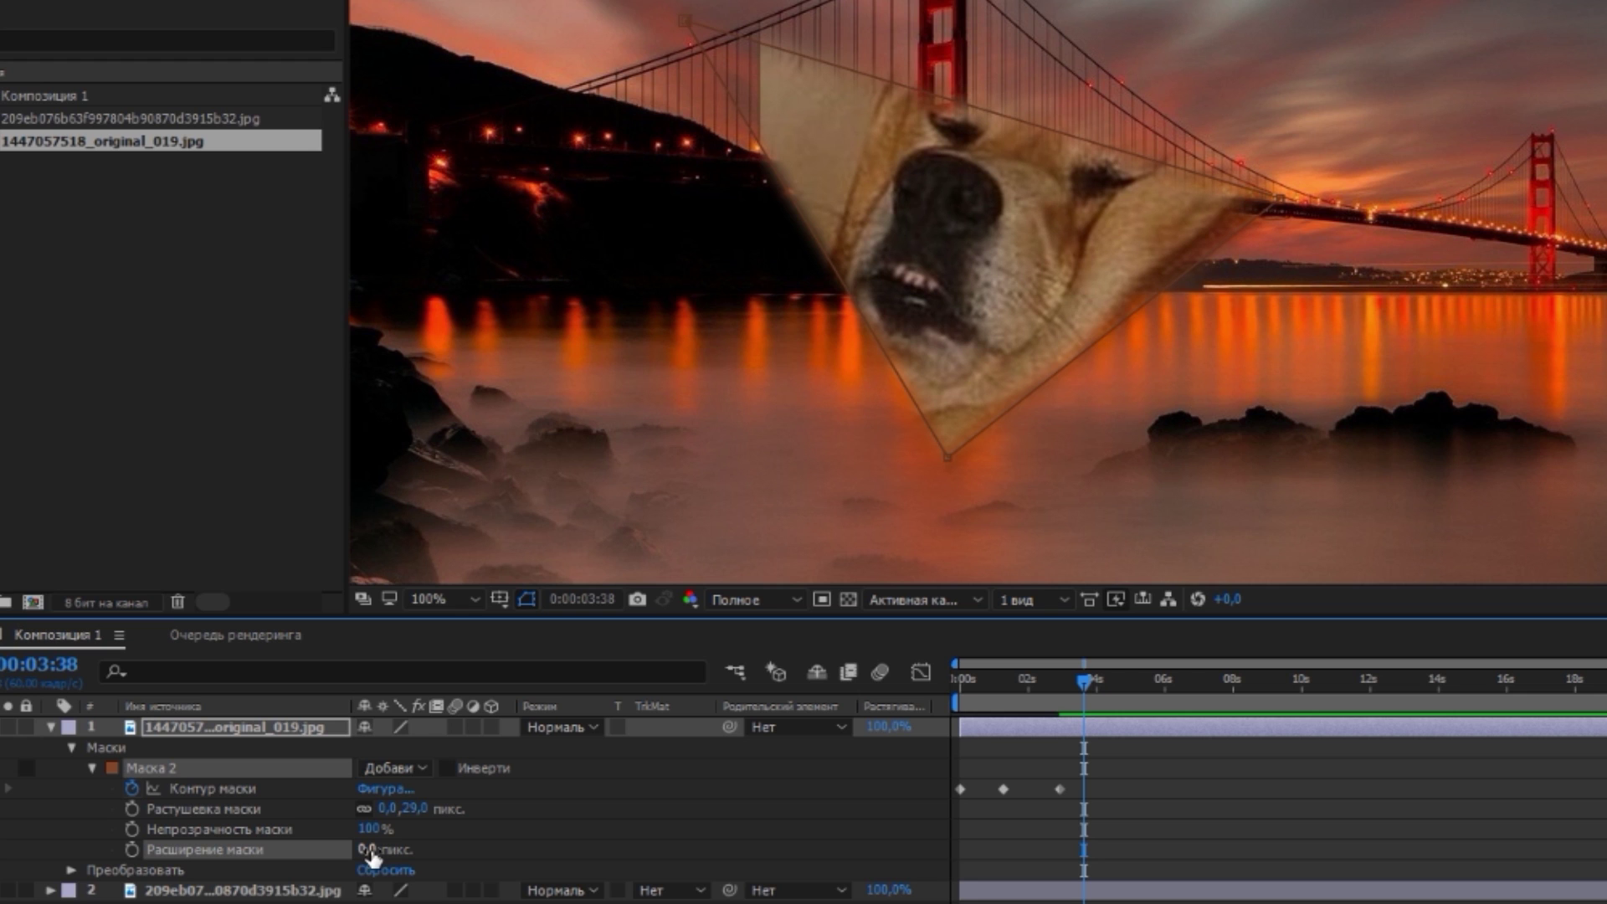
drag(369, 851, 584, 827)
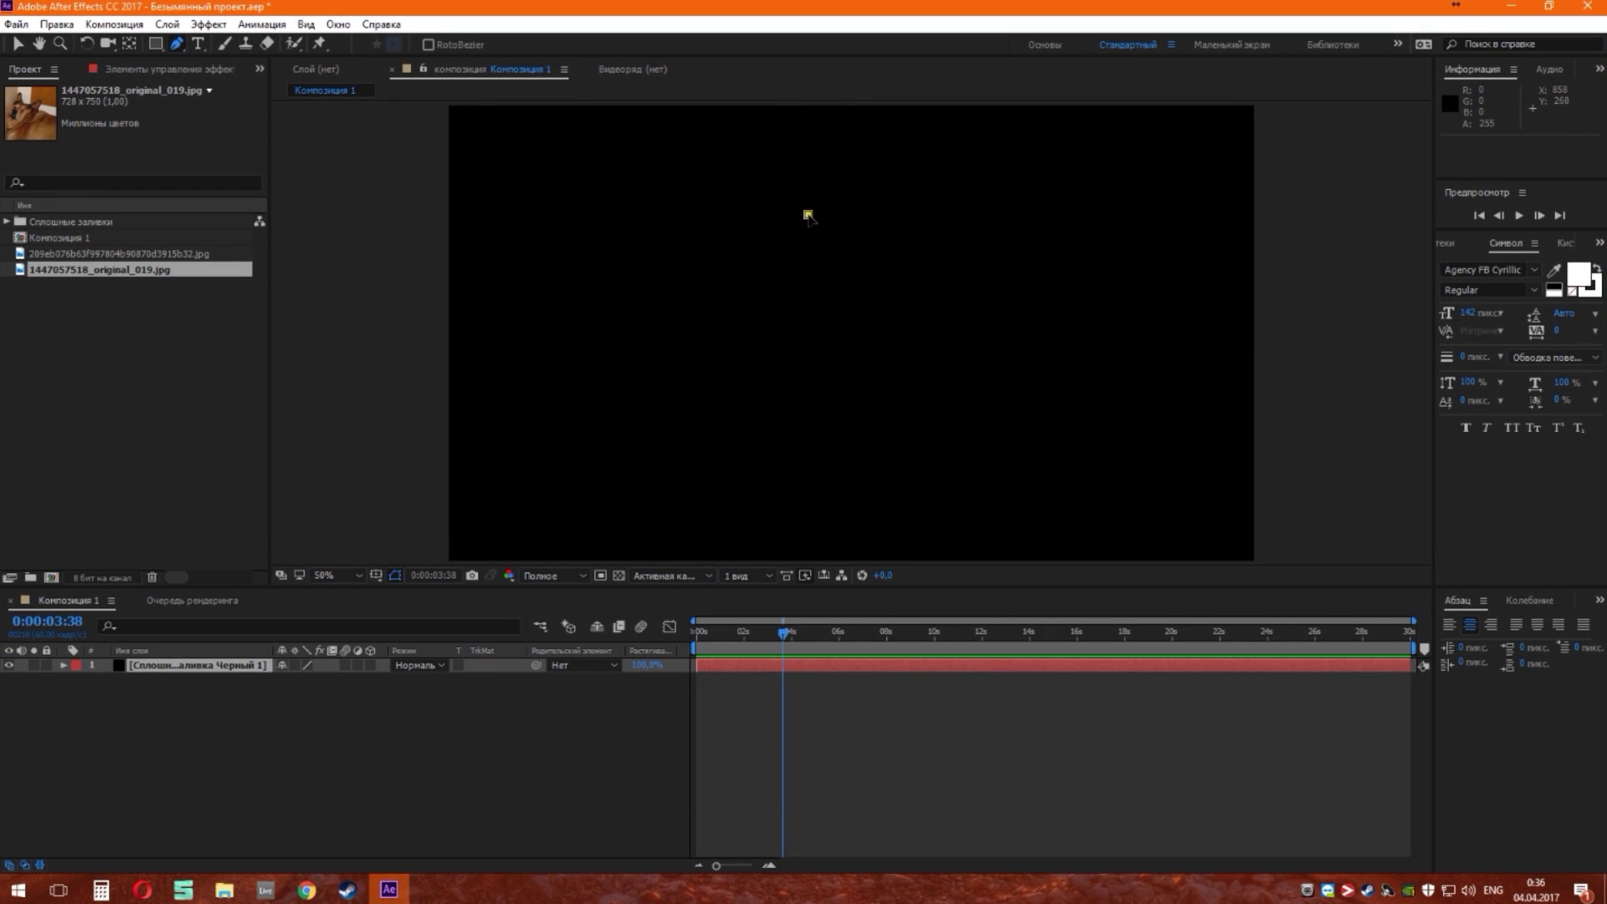
Draw a closed freeform mask with one curved point on the black solid.
click(1002, 310)
click(843, 421)
click(642, 302)
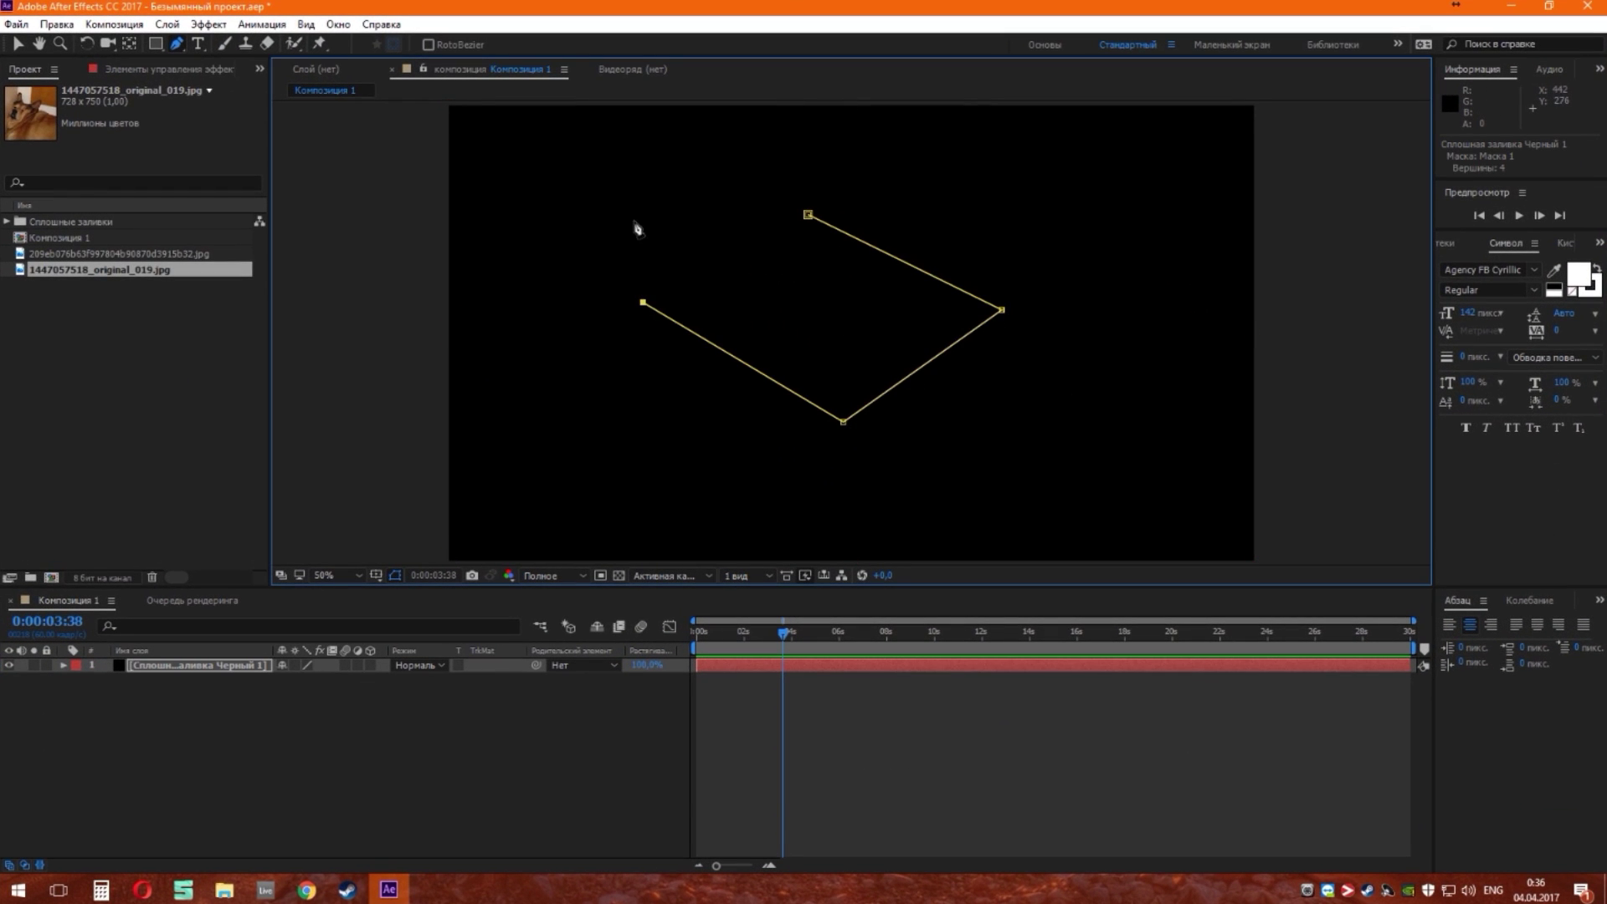
mouse_move(635, 214)
mouse_down()
mouse_move(705, 294)
mouse_move(797, 249)
mouse_up()
click(808, 214)
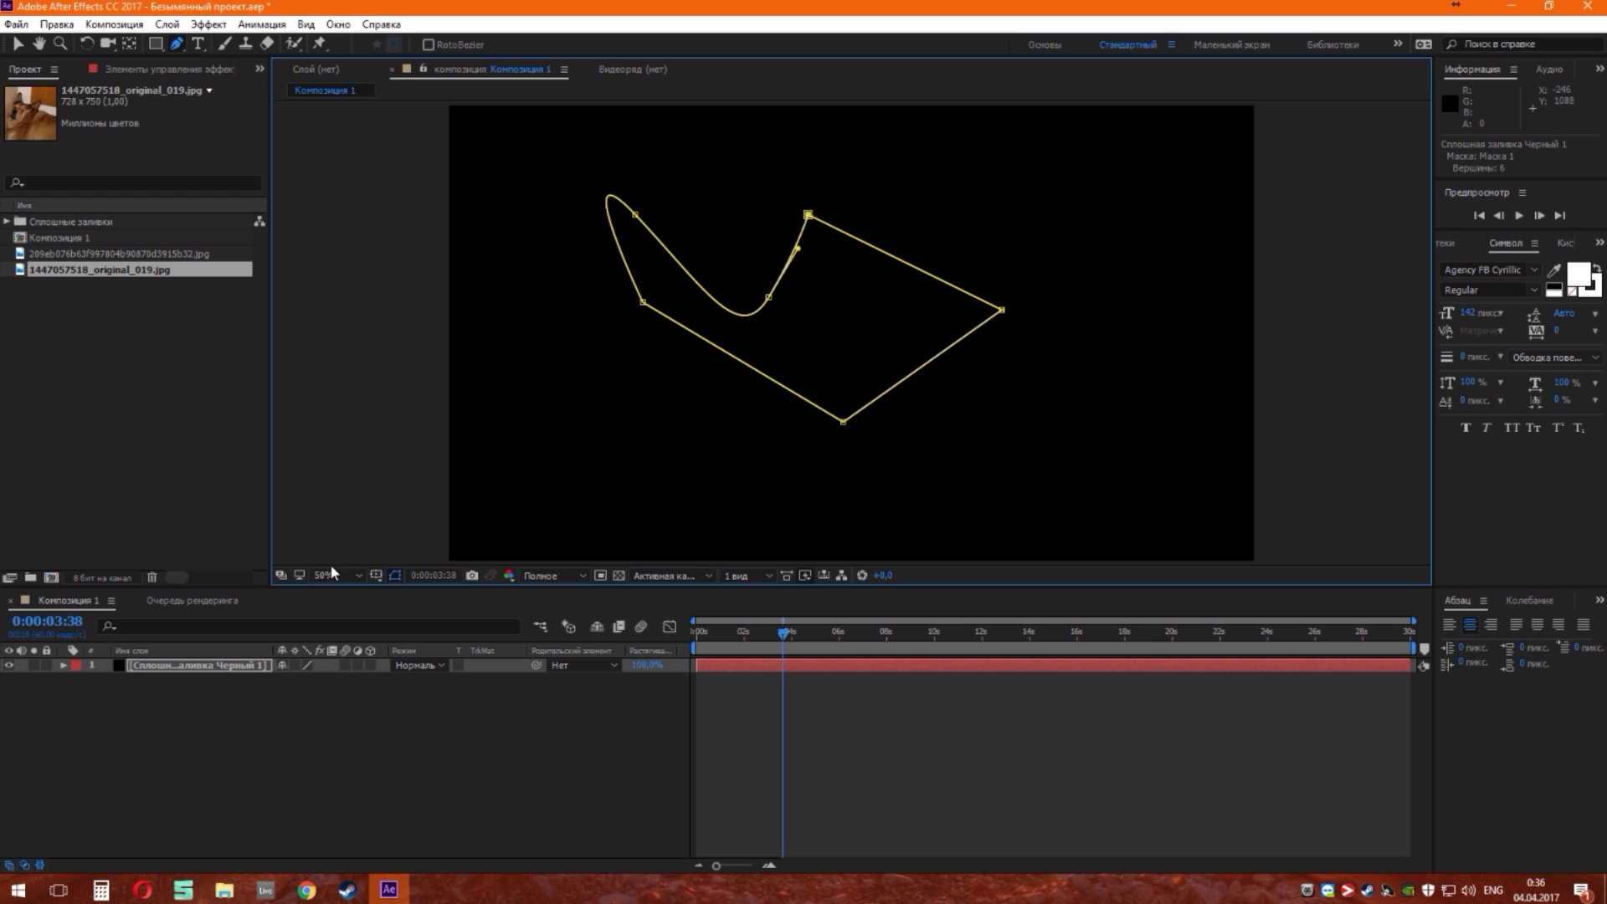
Apply Effect > Video Copilot > Saber to the solid layer.
right_click(187, 665)
mouse_move(371, 433)
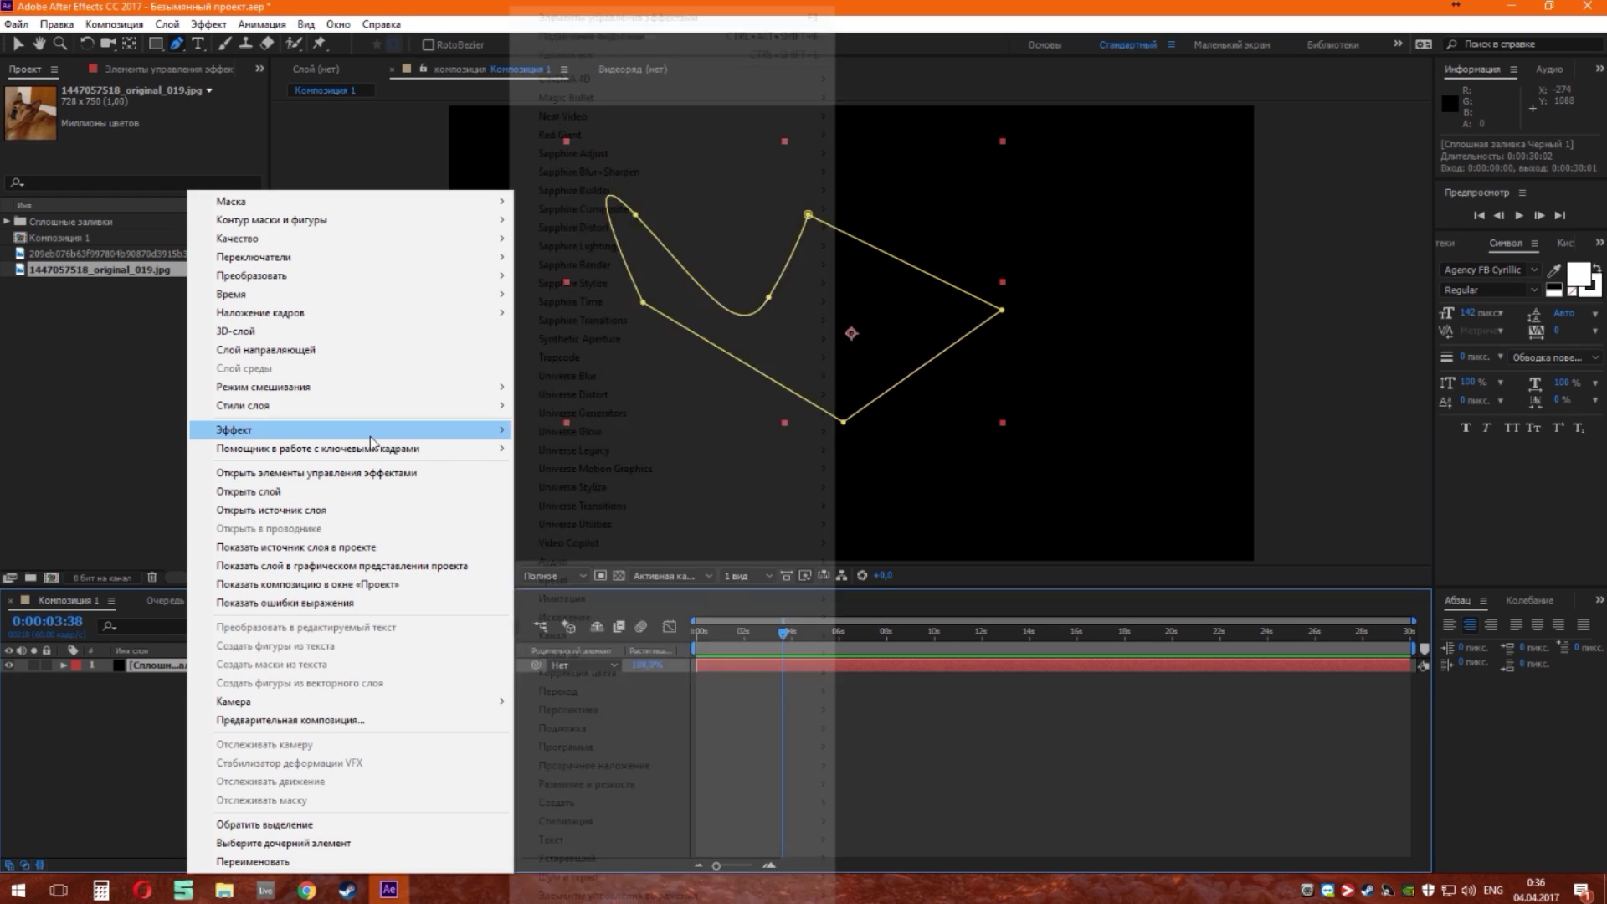
mouse_move(715, 542)
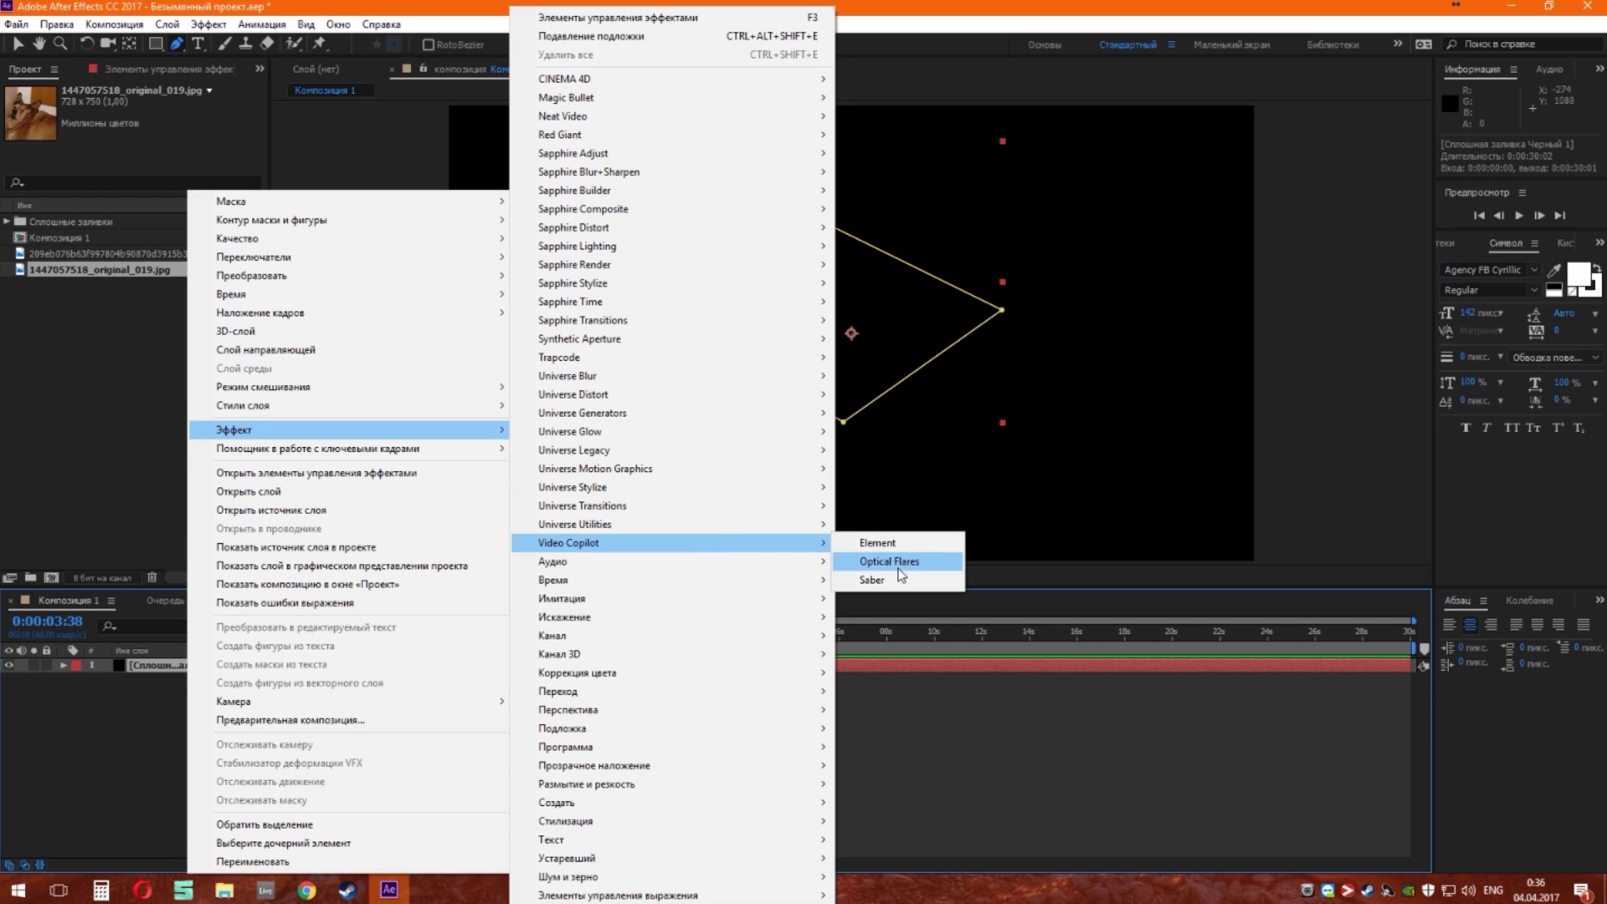
click(887, 579)
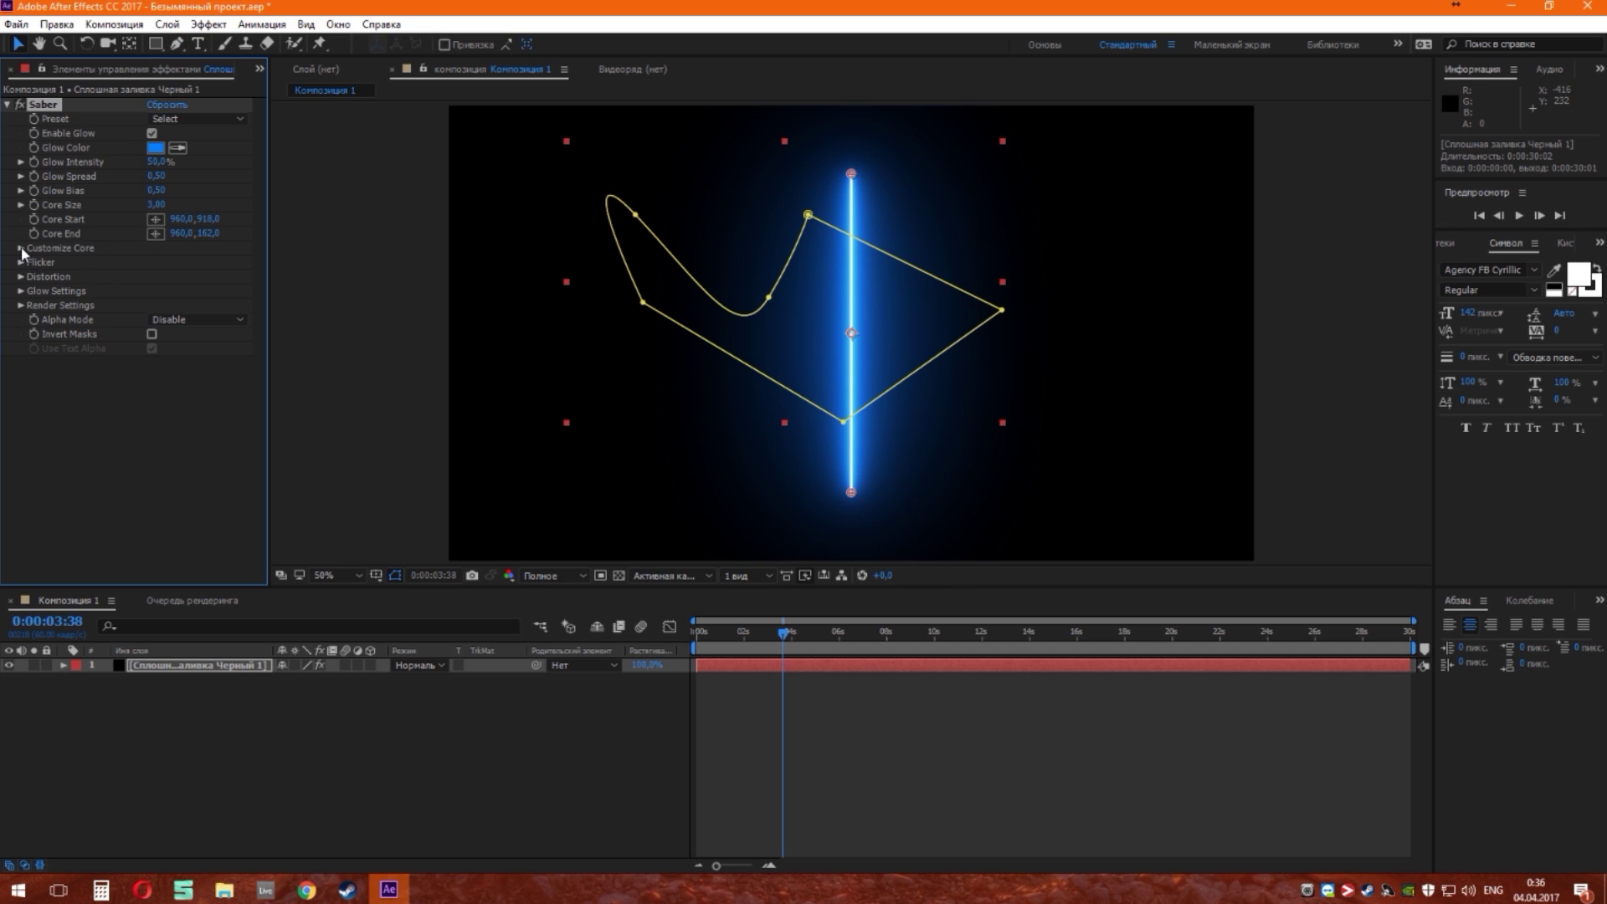
Set Saber's Core Type to Layer Masks so the glow follows the mask.
click(21, 248)
click(189, 262)
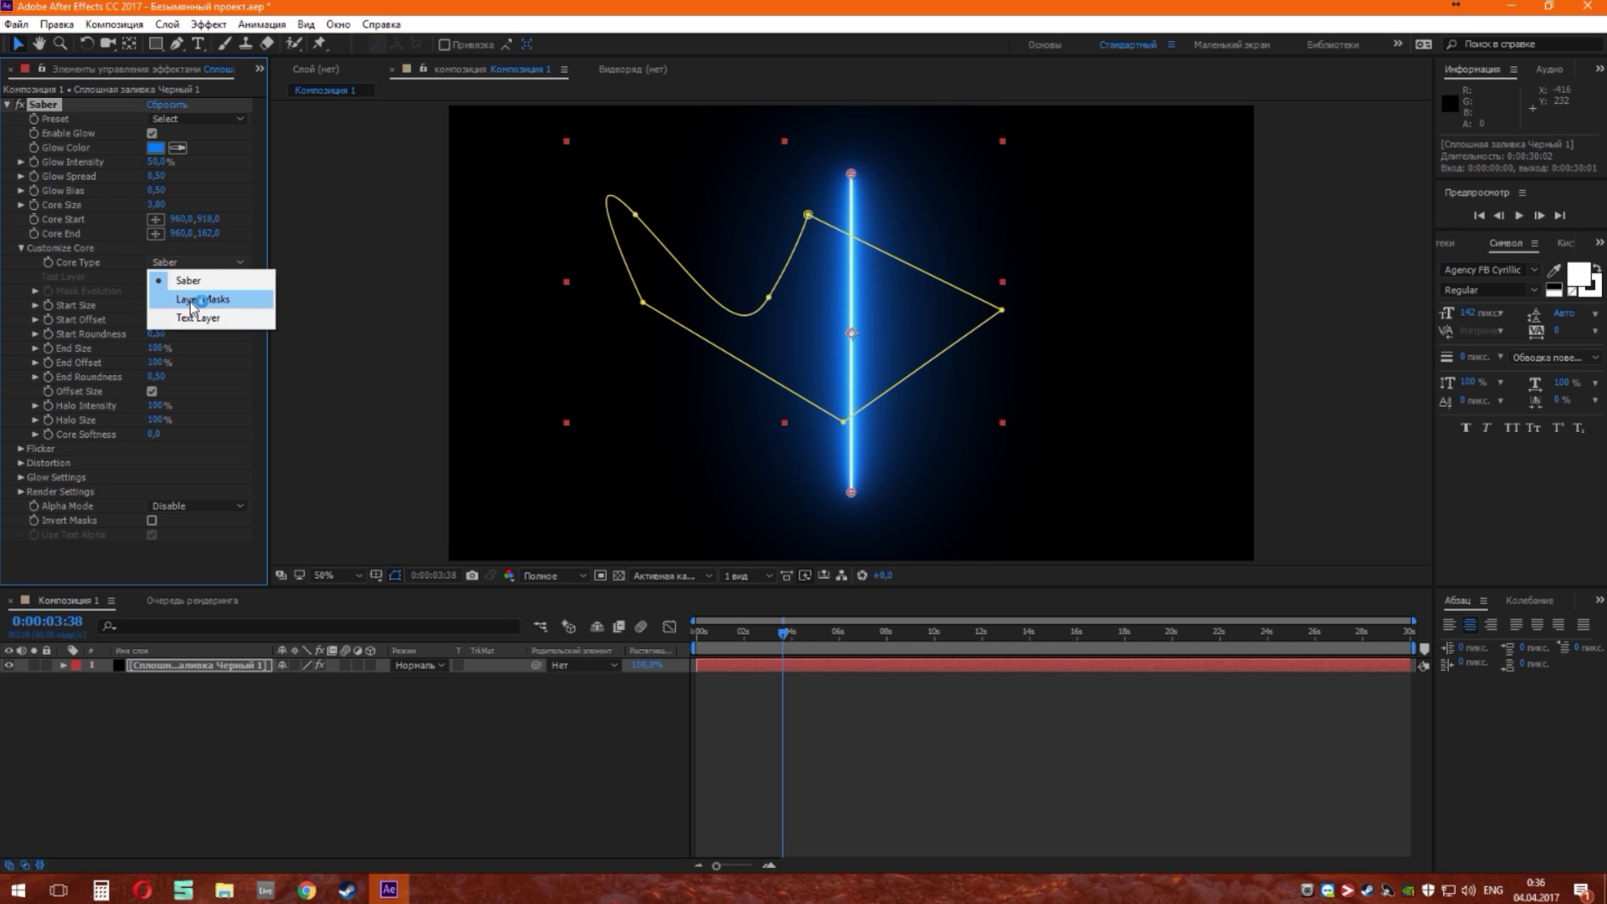
click(189, 301)
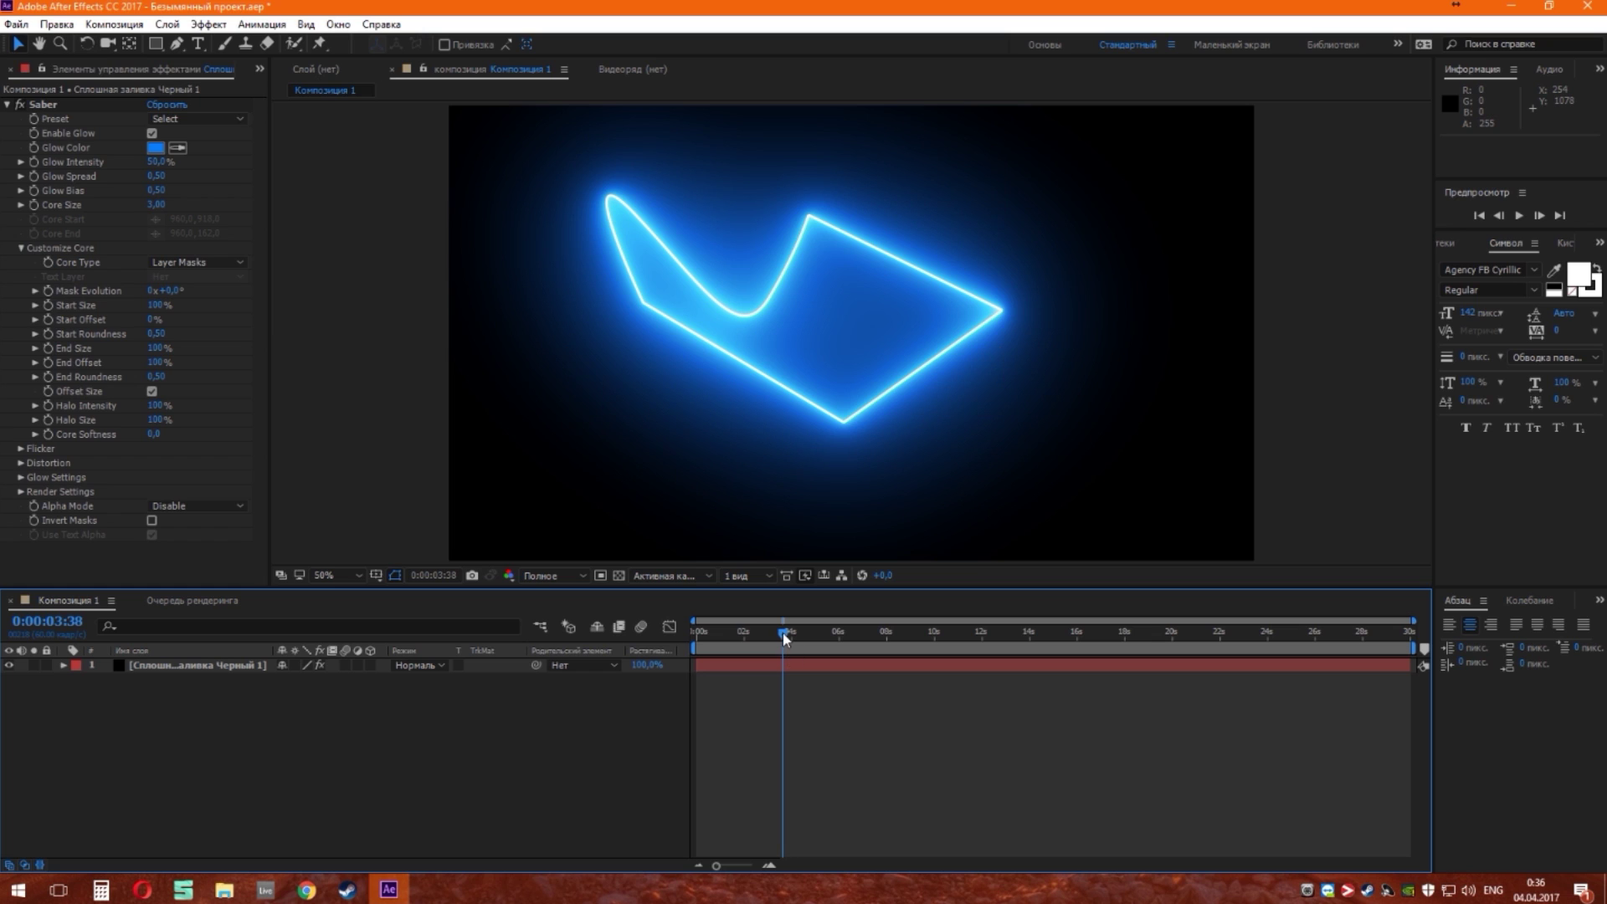
Apply the GhostBuster preset at about 1.27 s and preview the green glow.
drag(782, 633, 730, 632)
click(197, 118)
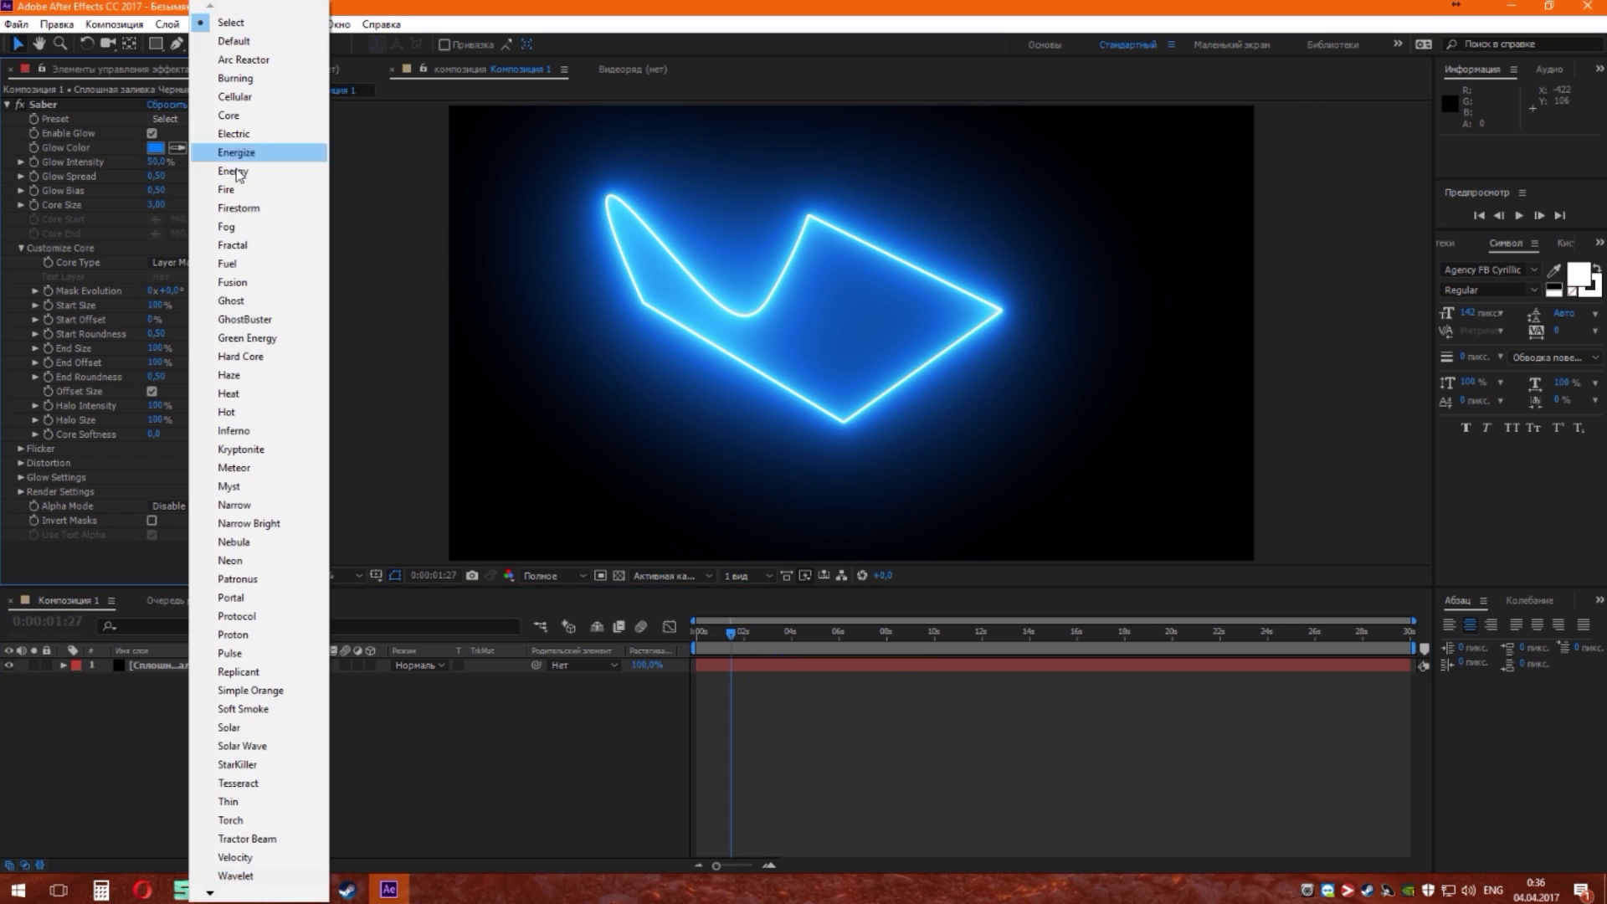
click(251, 319)
key(space)
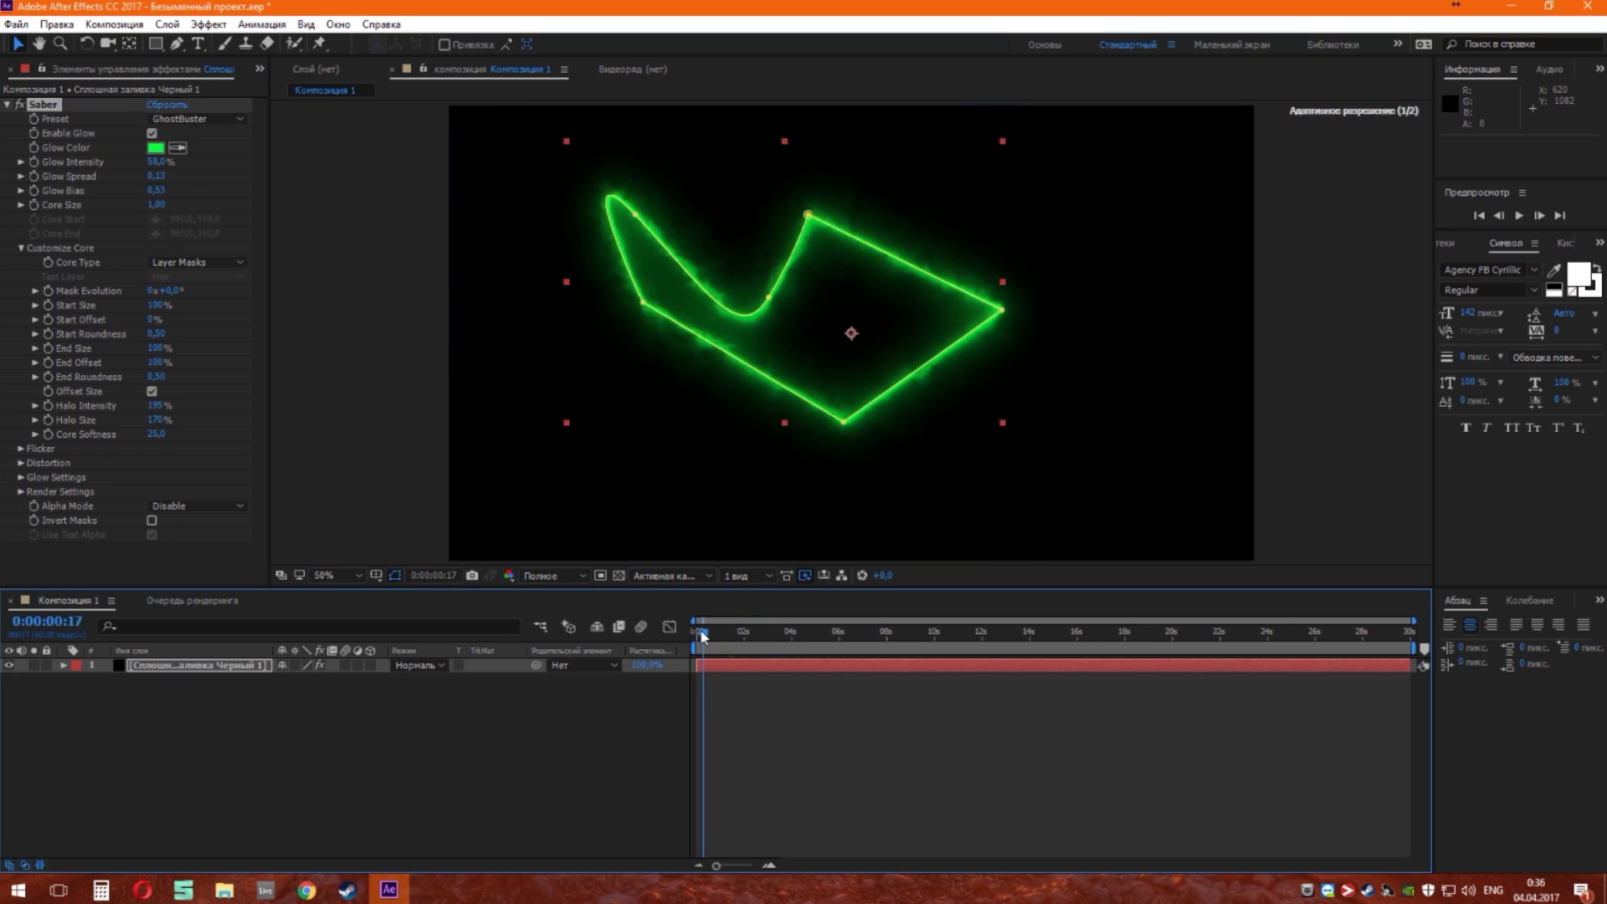
click(754, 709)
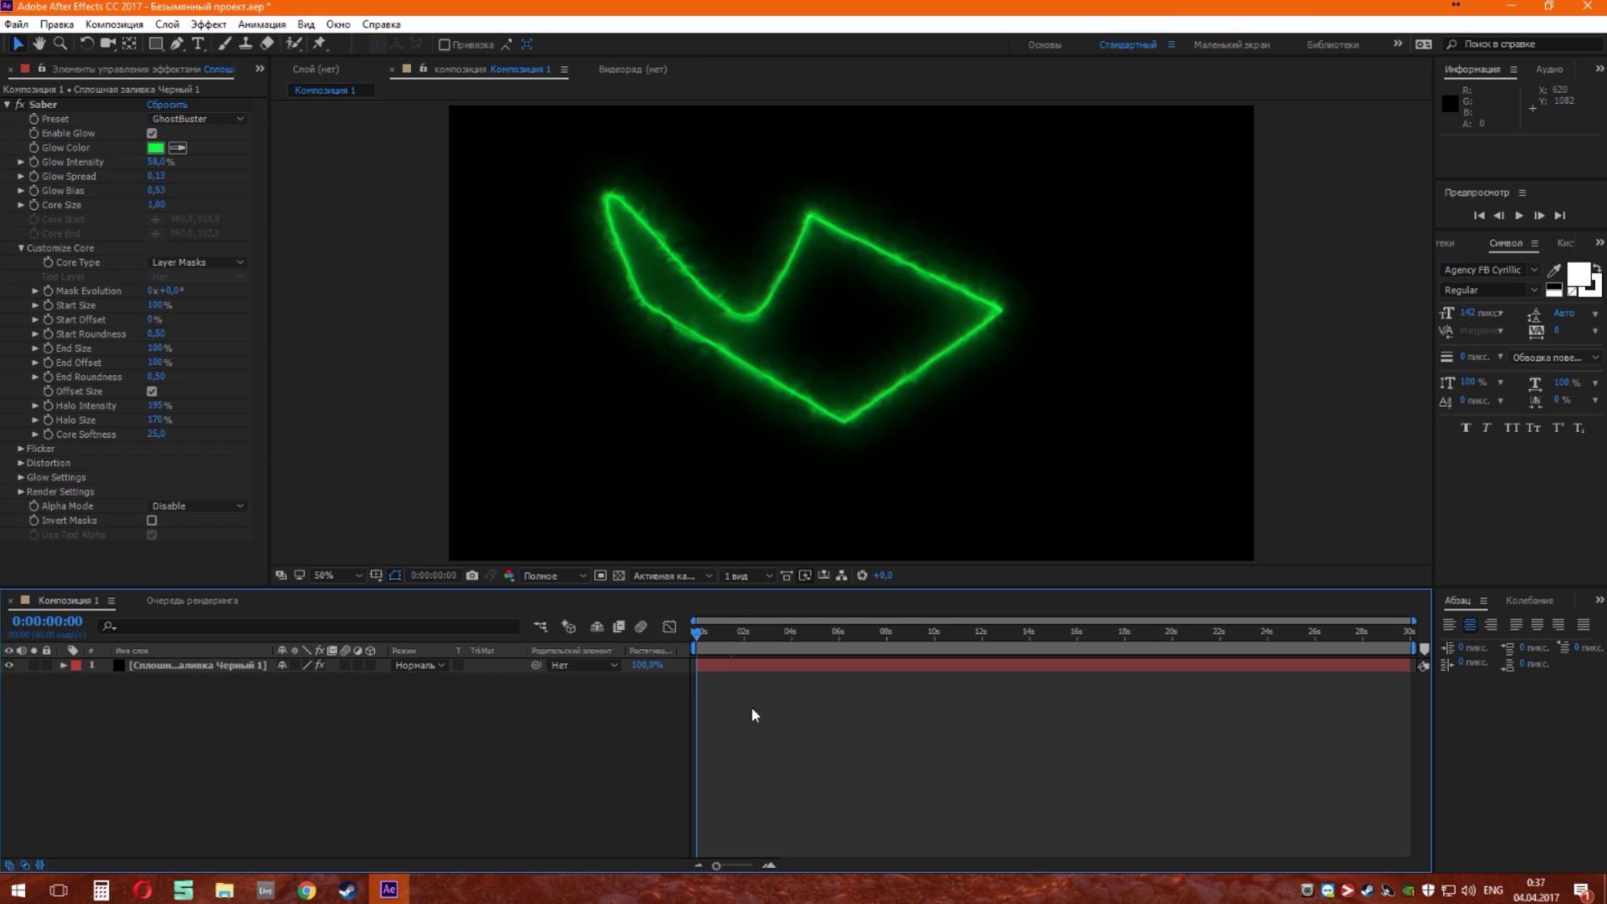
key(space)
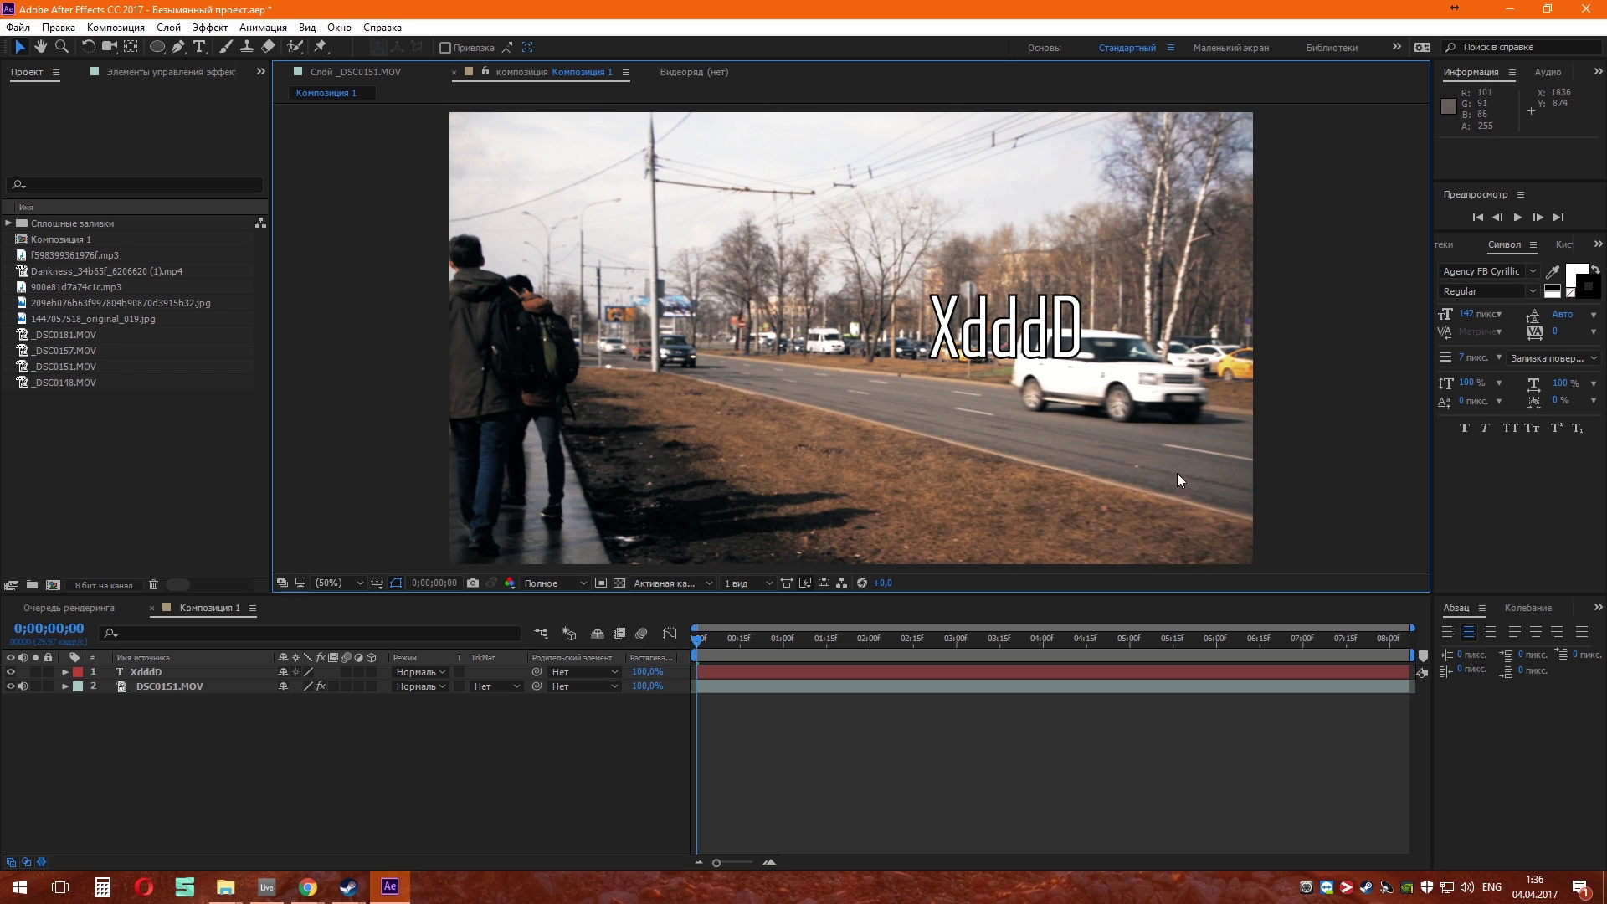
click(339, 27)
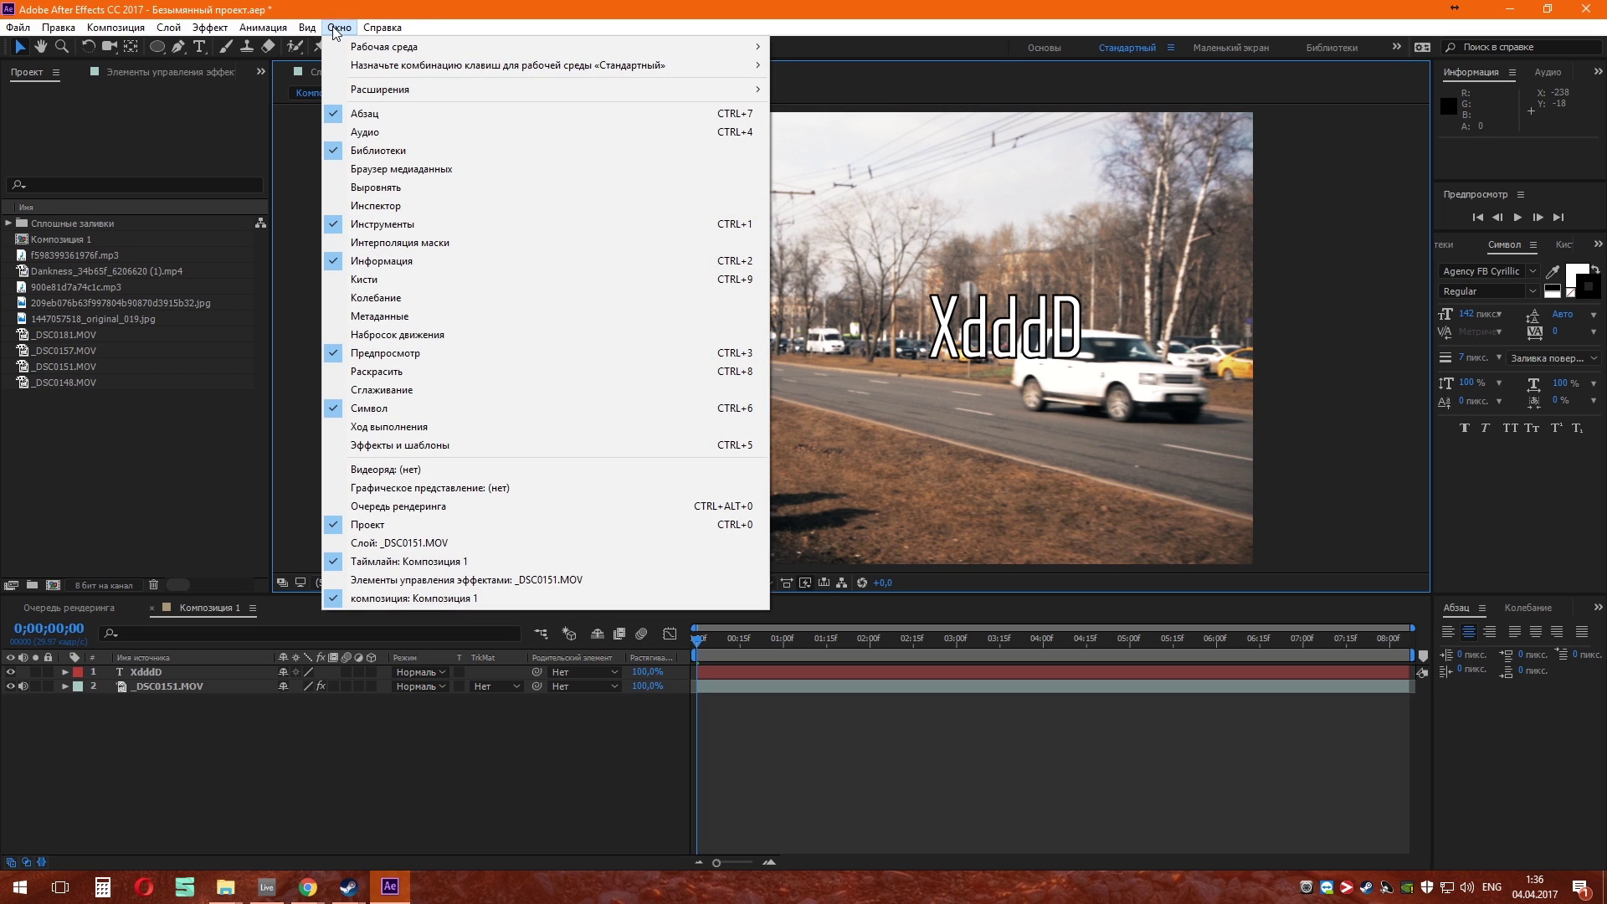
click(373, 207)
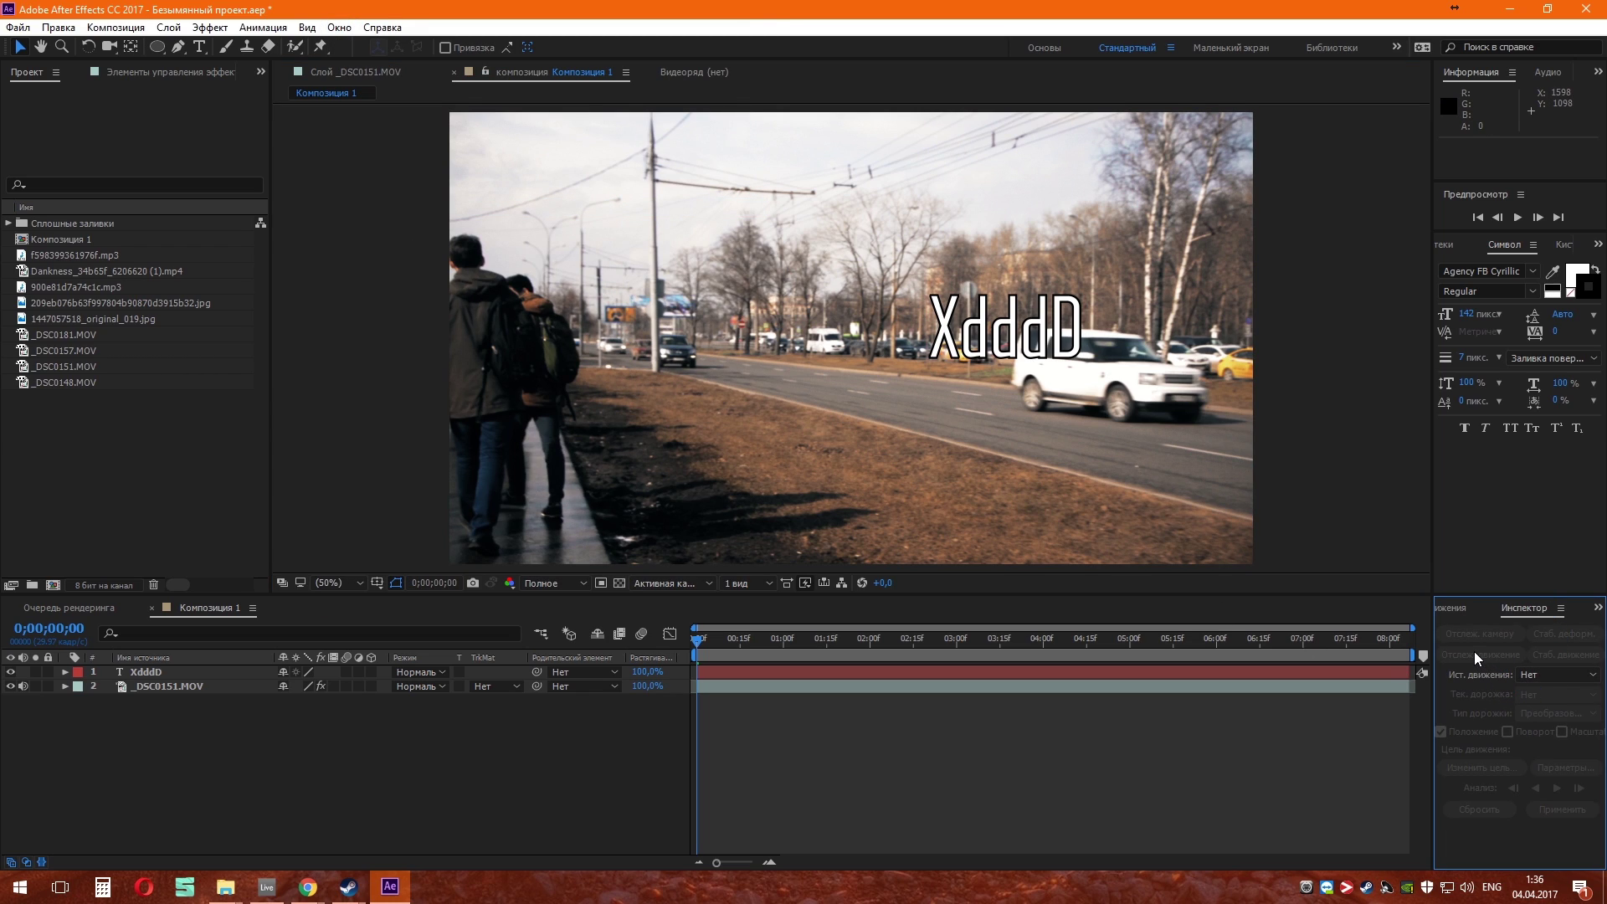
click(150, 687)
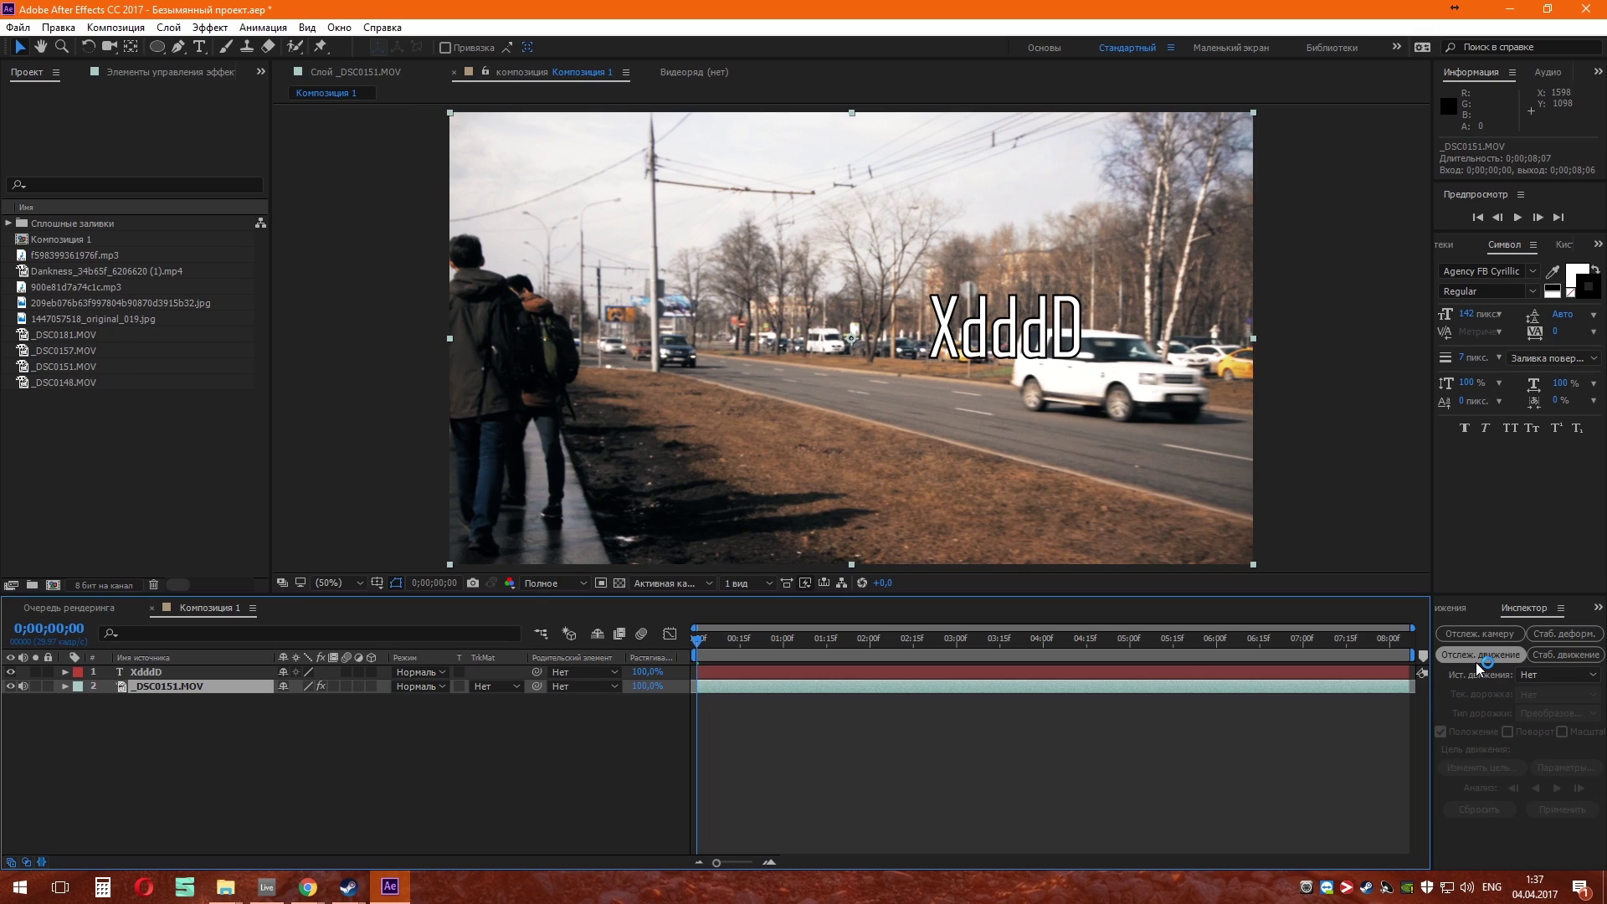
Start Track Motion on _DSC0151.MOV and zoom the Layer panel in on Track Point 1.
click(1475, 661)
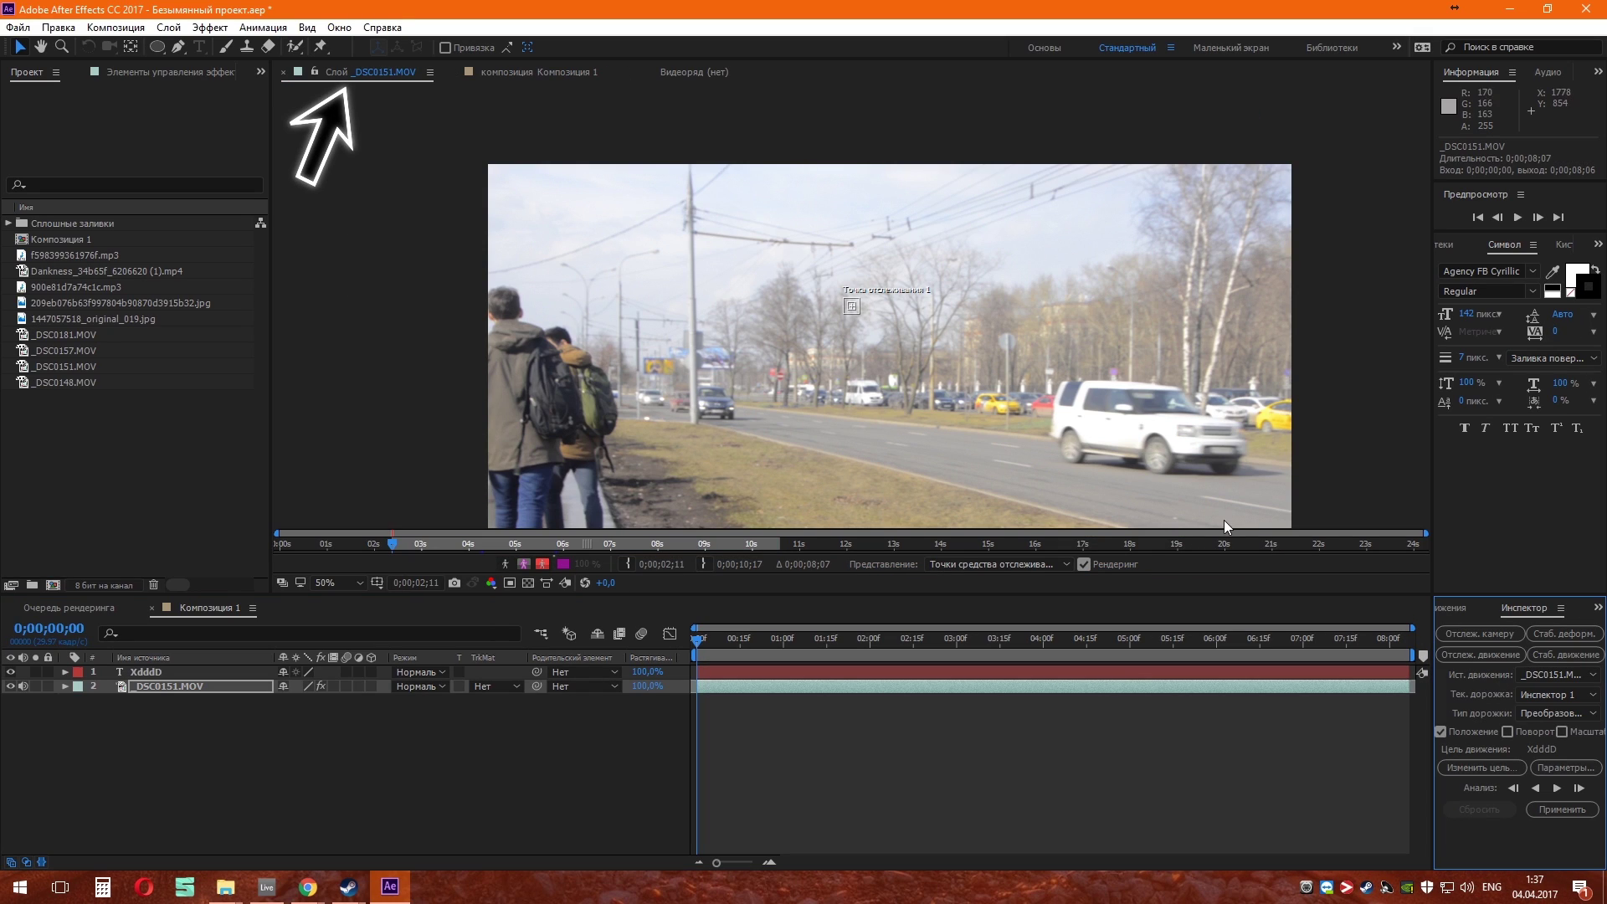
drag(1103, 404, 1102, 369)
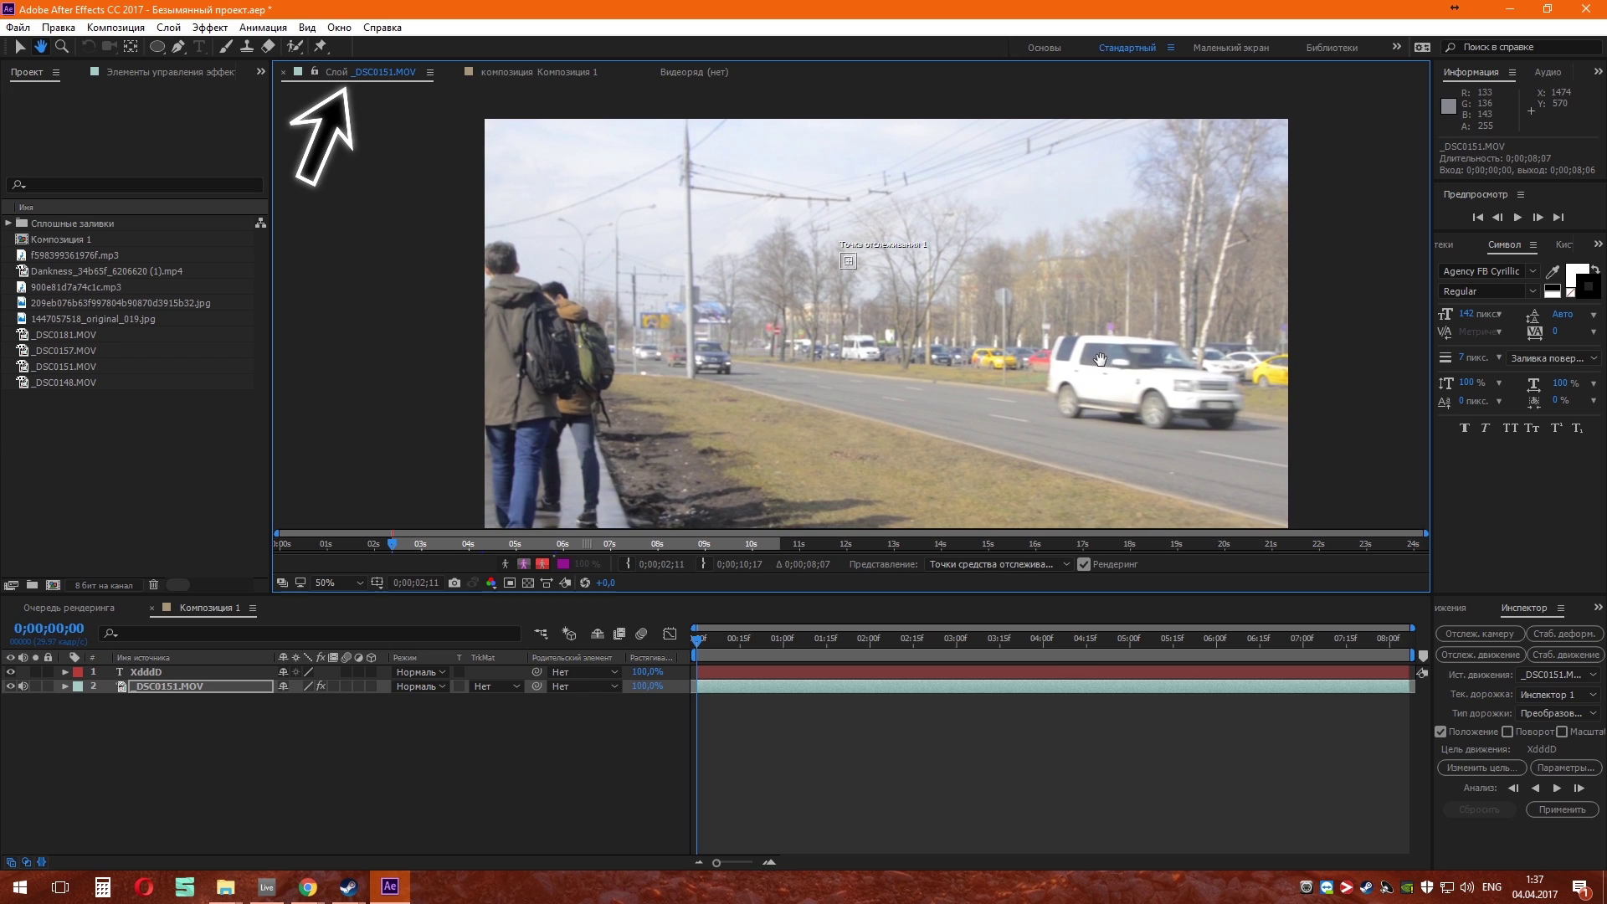
scroll(842, 199, up, 2)
drag(830, 204, 827, 279)
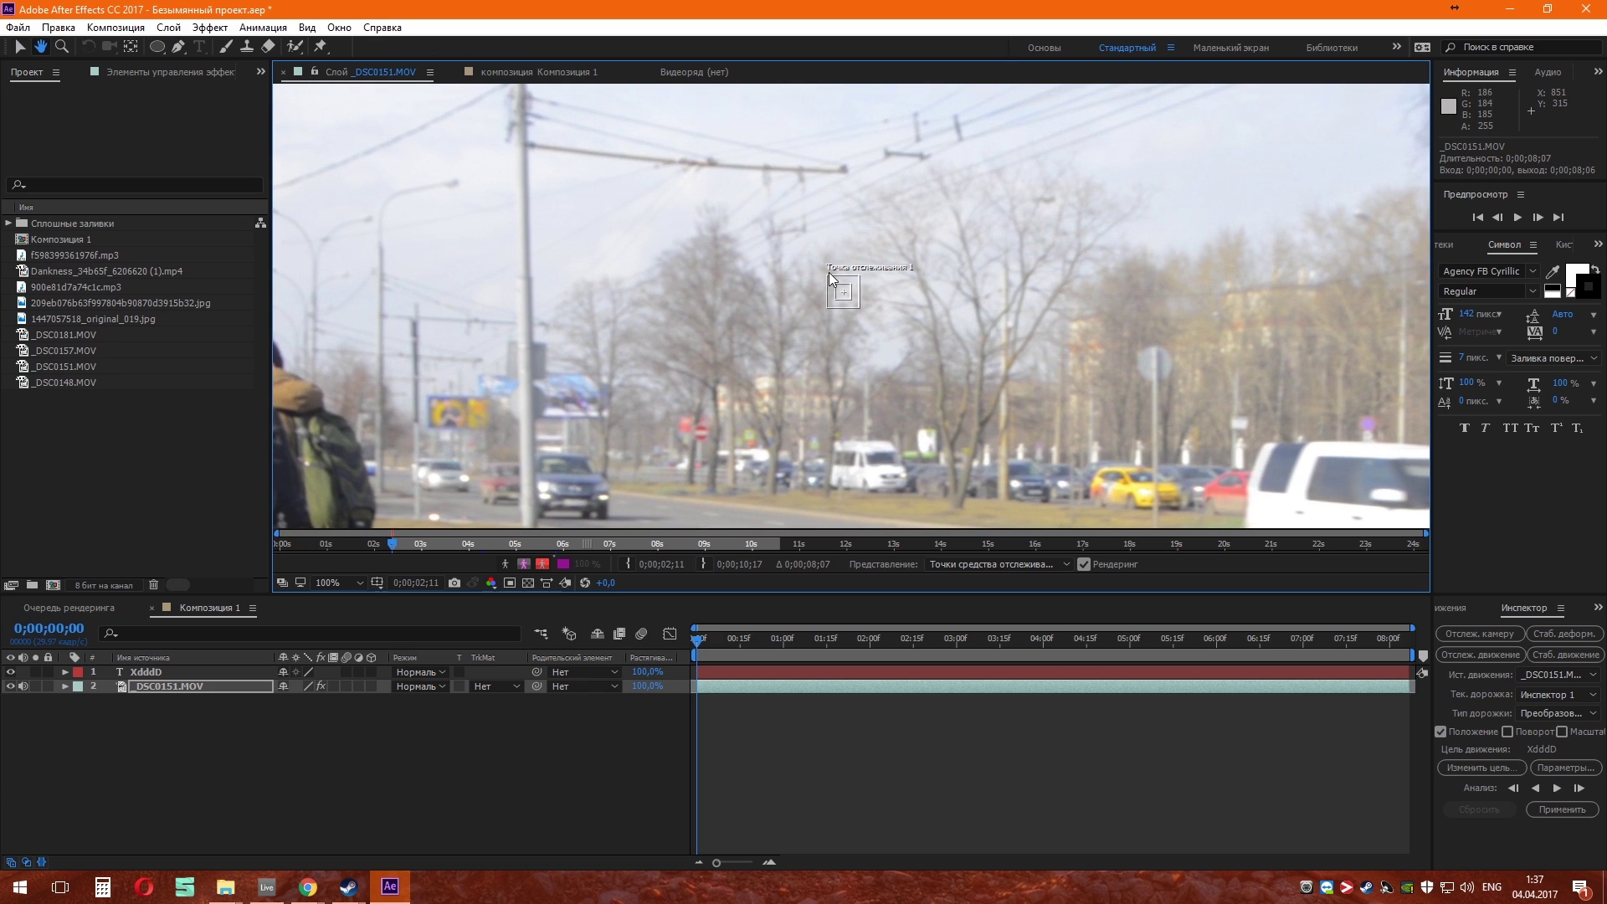
scroll(856, 298, up, 1)
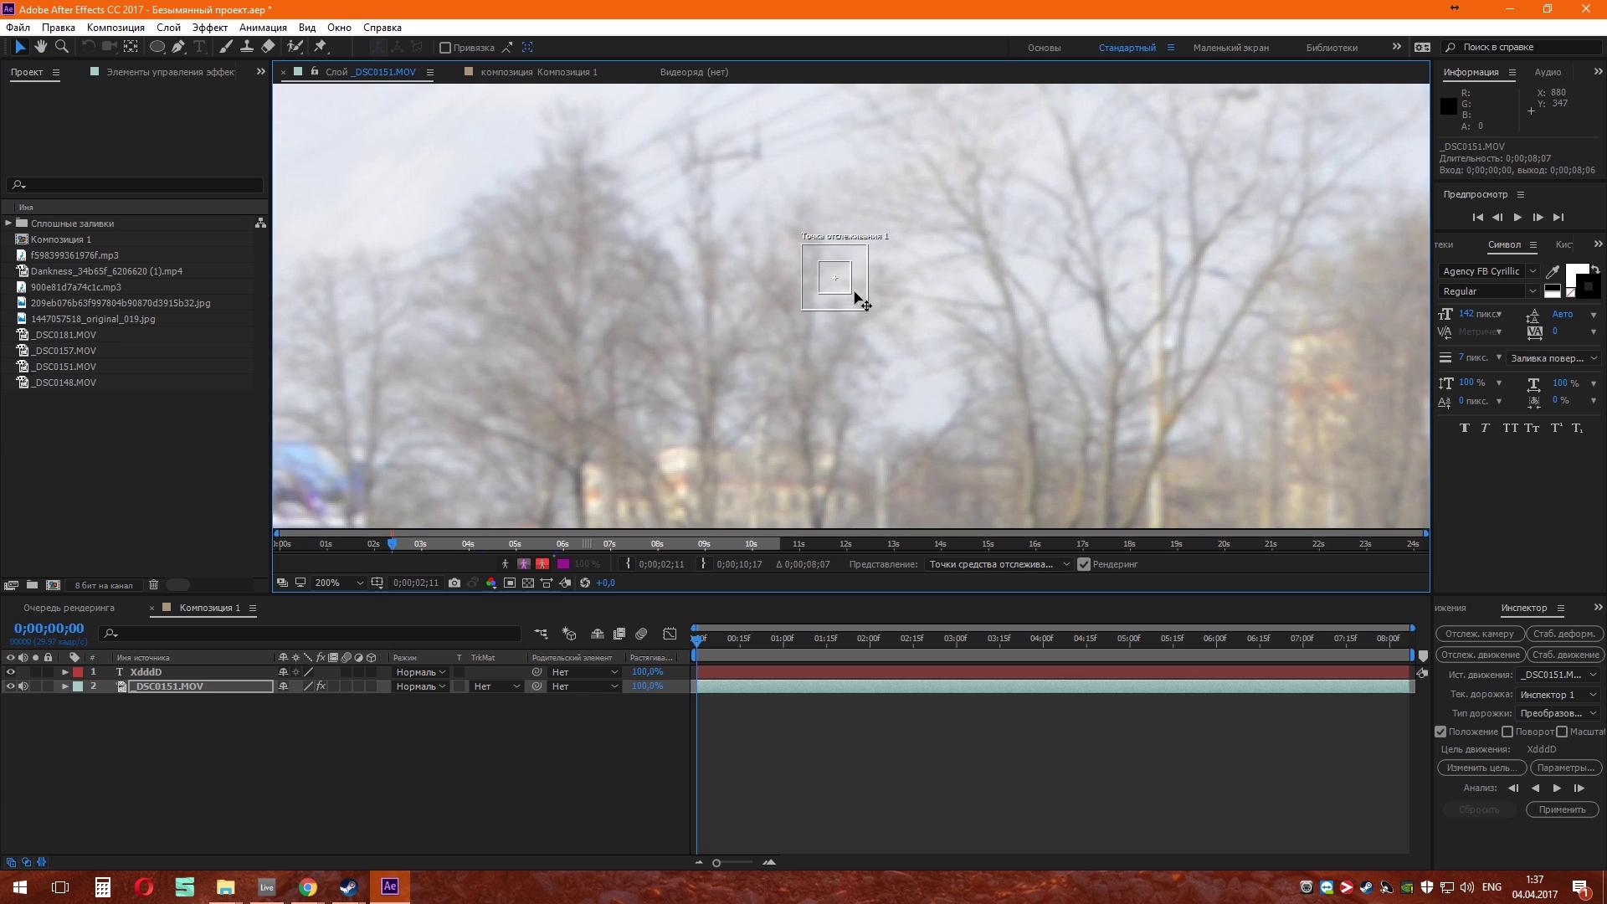
drag(862, 281, 860, 279)
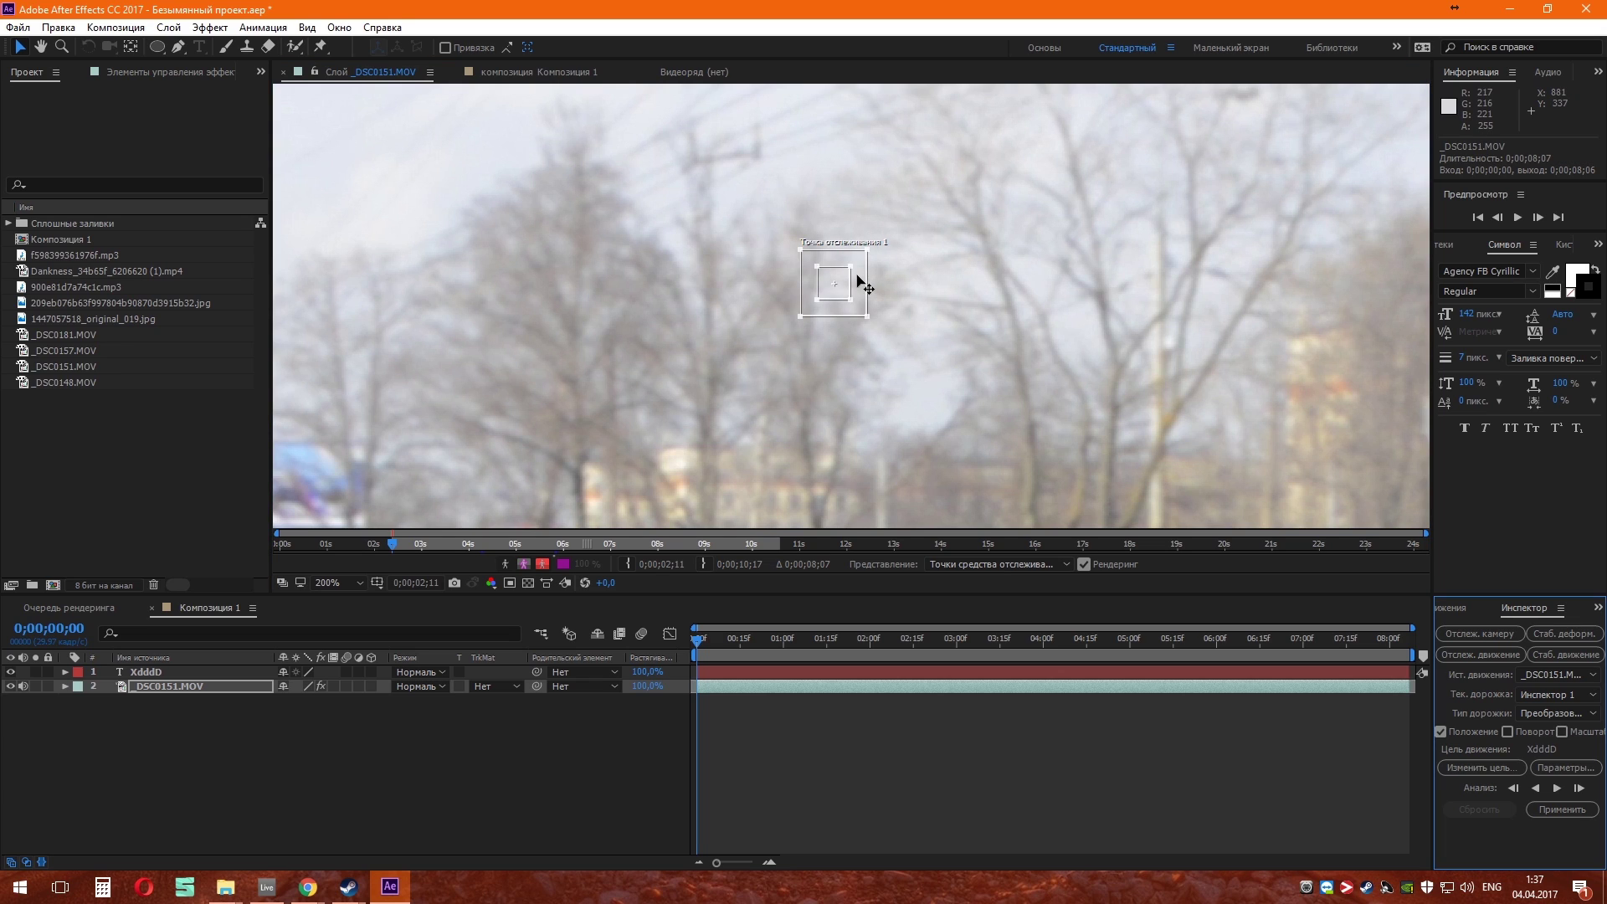
scroll(824, 337, down, 1)
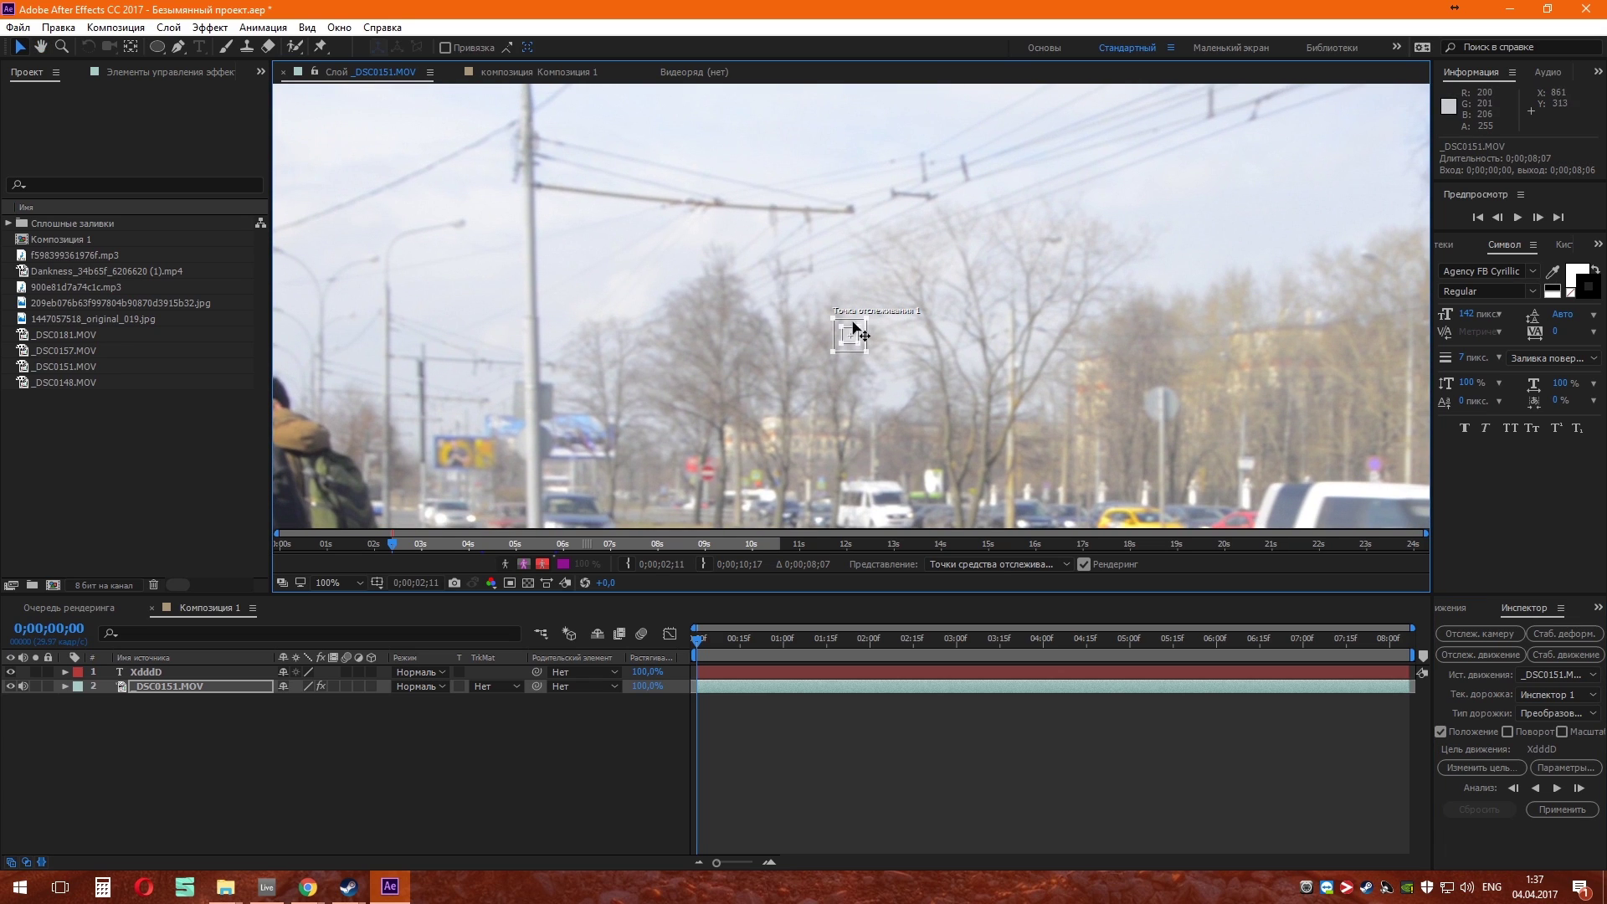
drag(863, 326, 855, 202)
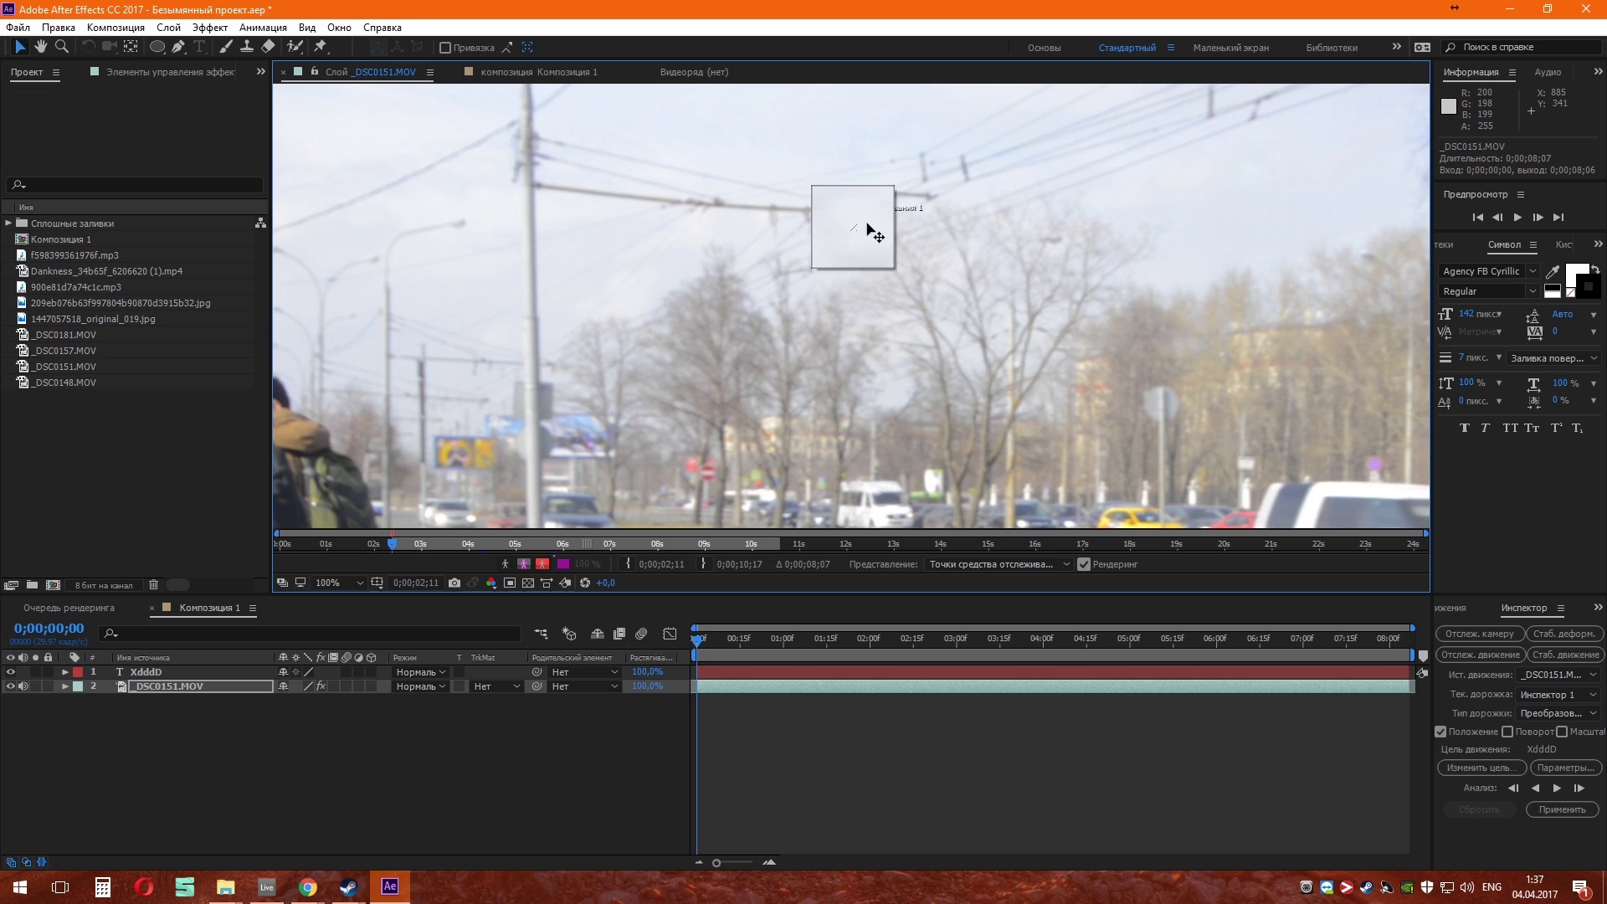
scroll(855, 202, up, 1)
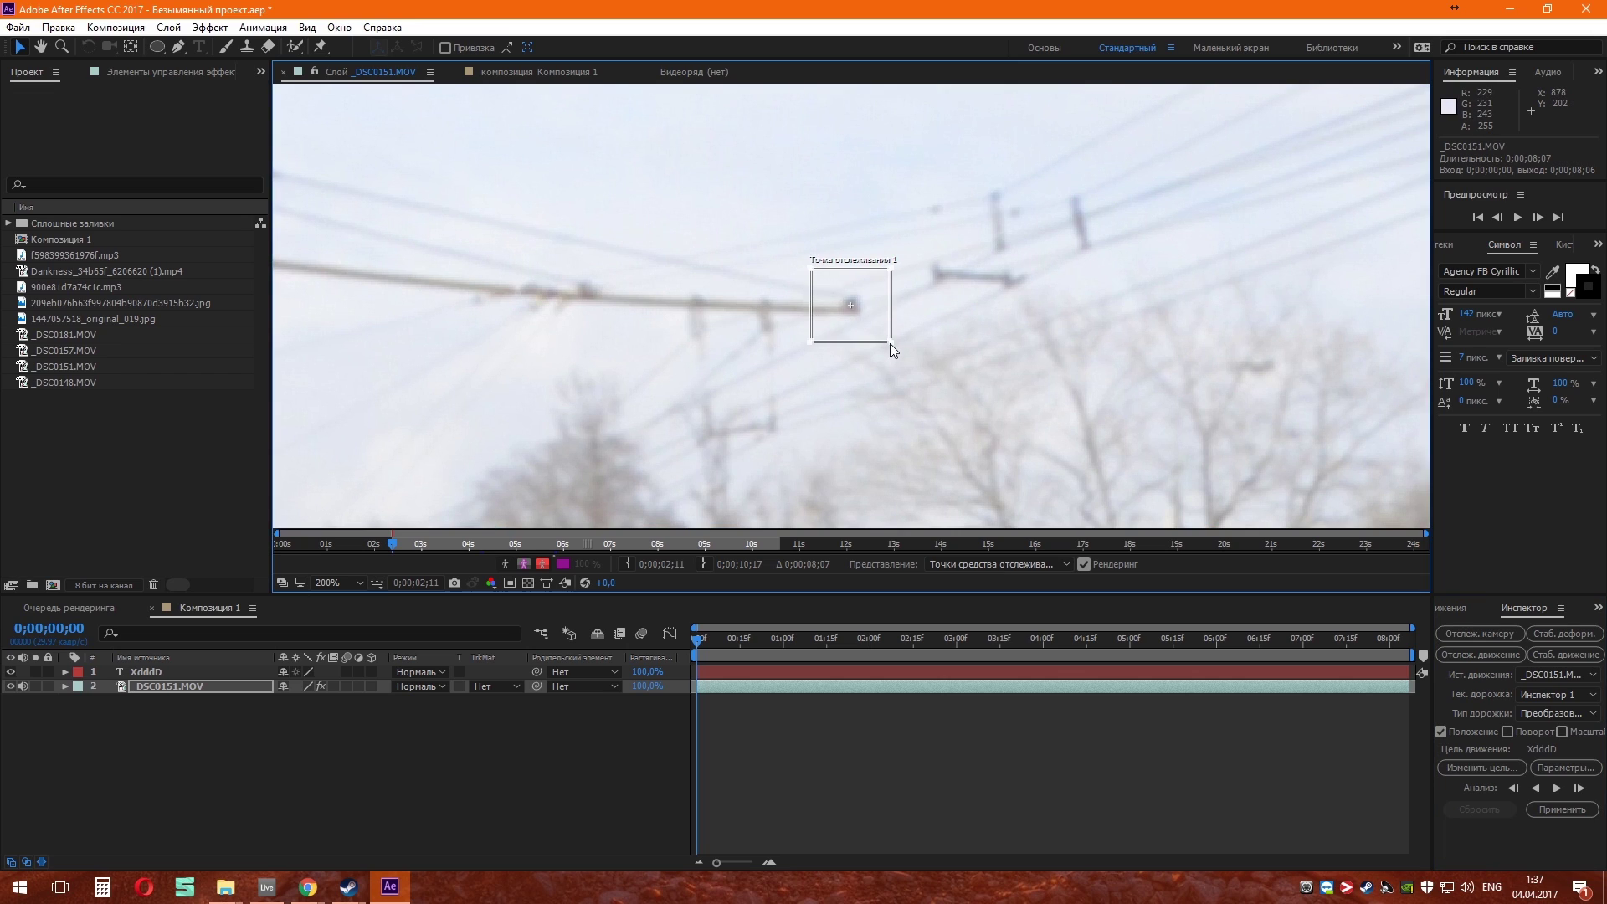
Place Track Point 1 on the dark wire junction with an enlarged search region.
drag(884, 339, 892, 343)
drag(865, 309, 867, 310)
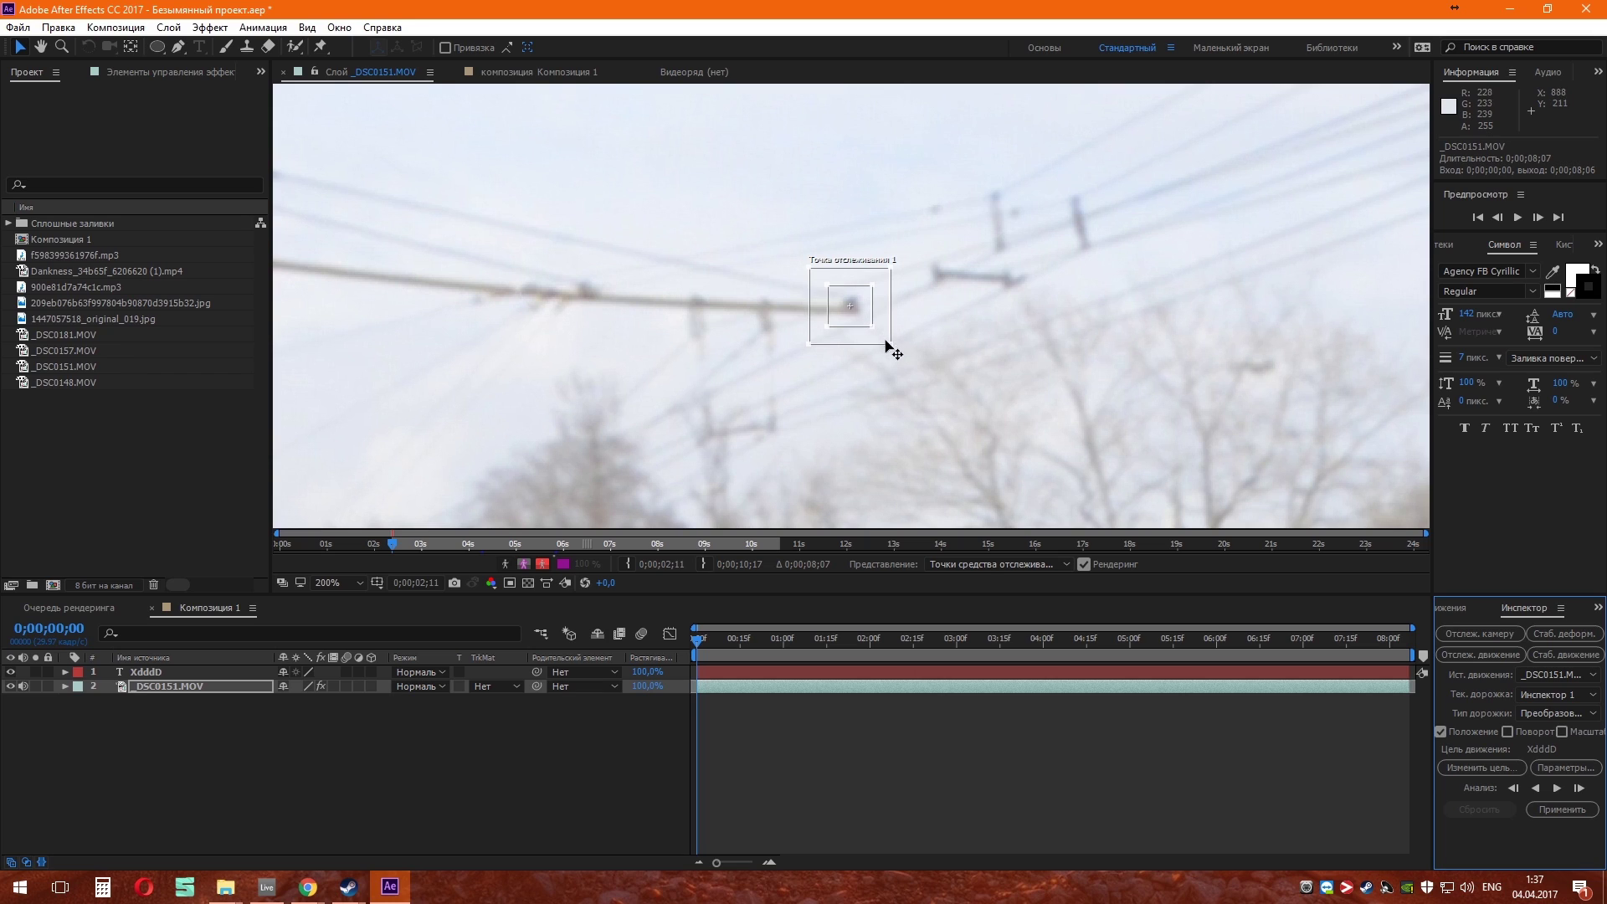
drag(891, 345, 871, 325)
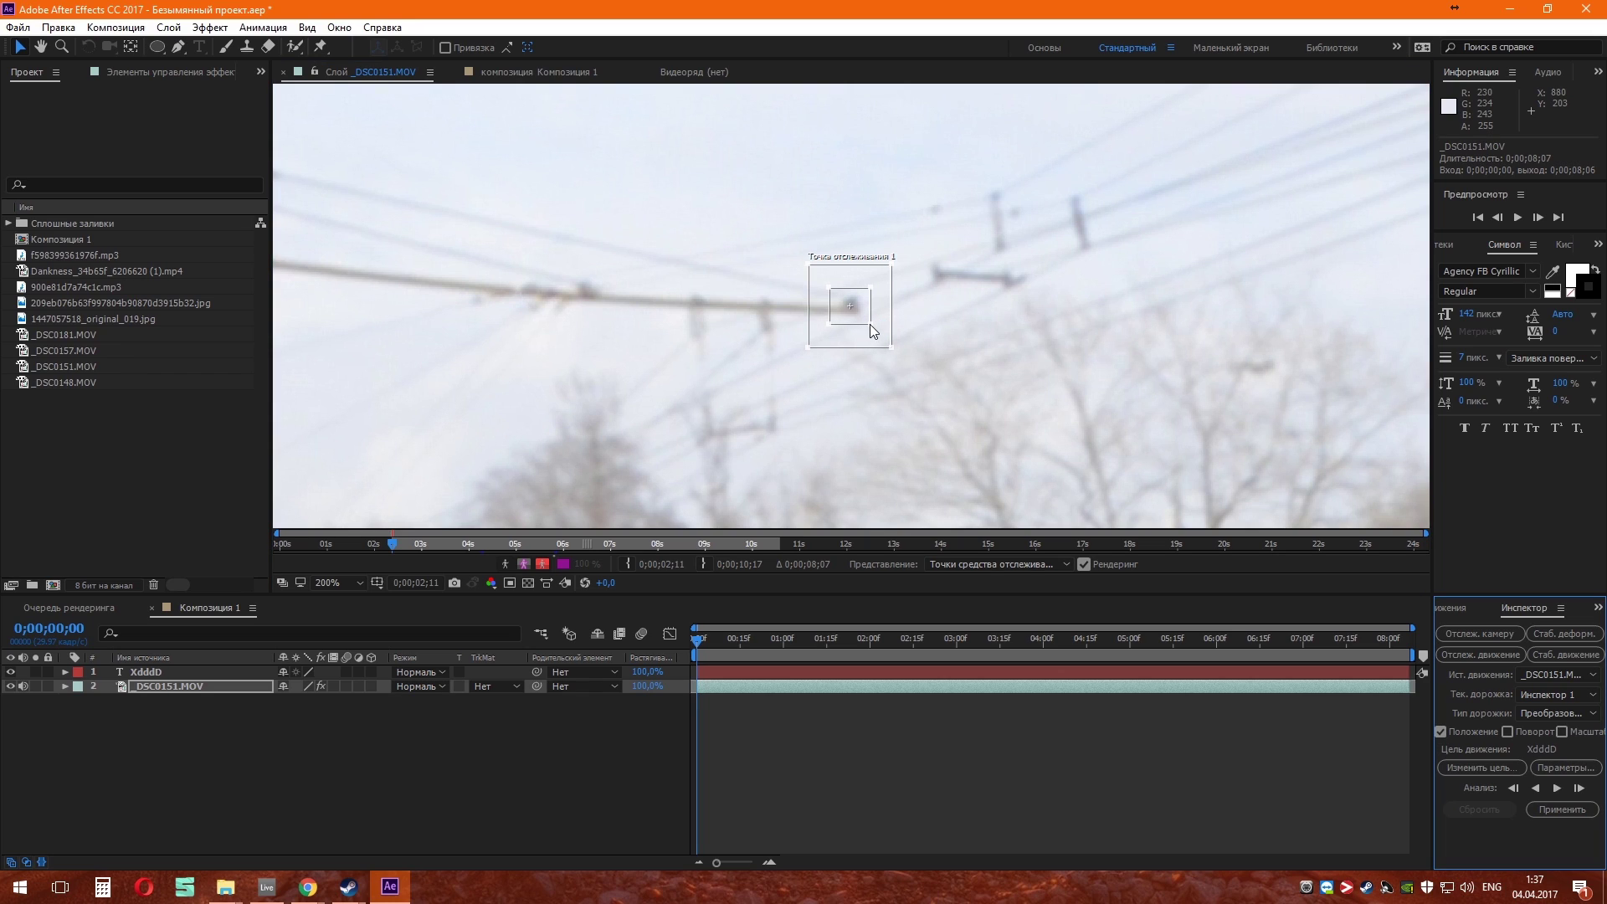
mouse_move(889, 348)
mouse_down()
mouse_move(936, 384)
mouse_move(889, 346)
mouse_move(909, 367)
mouse_up()
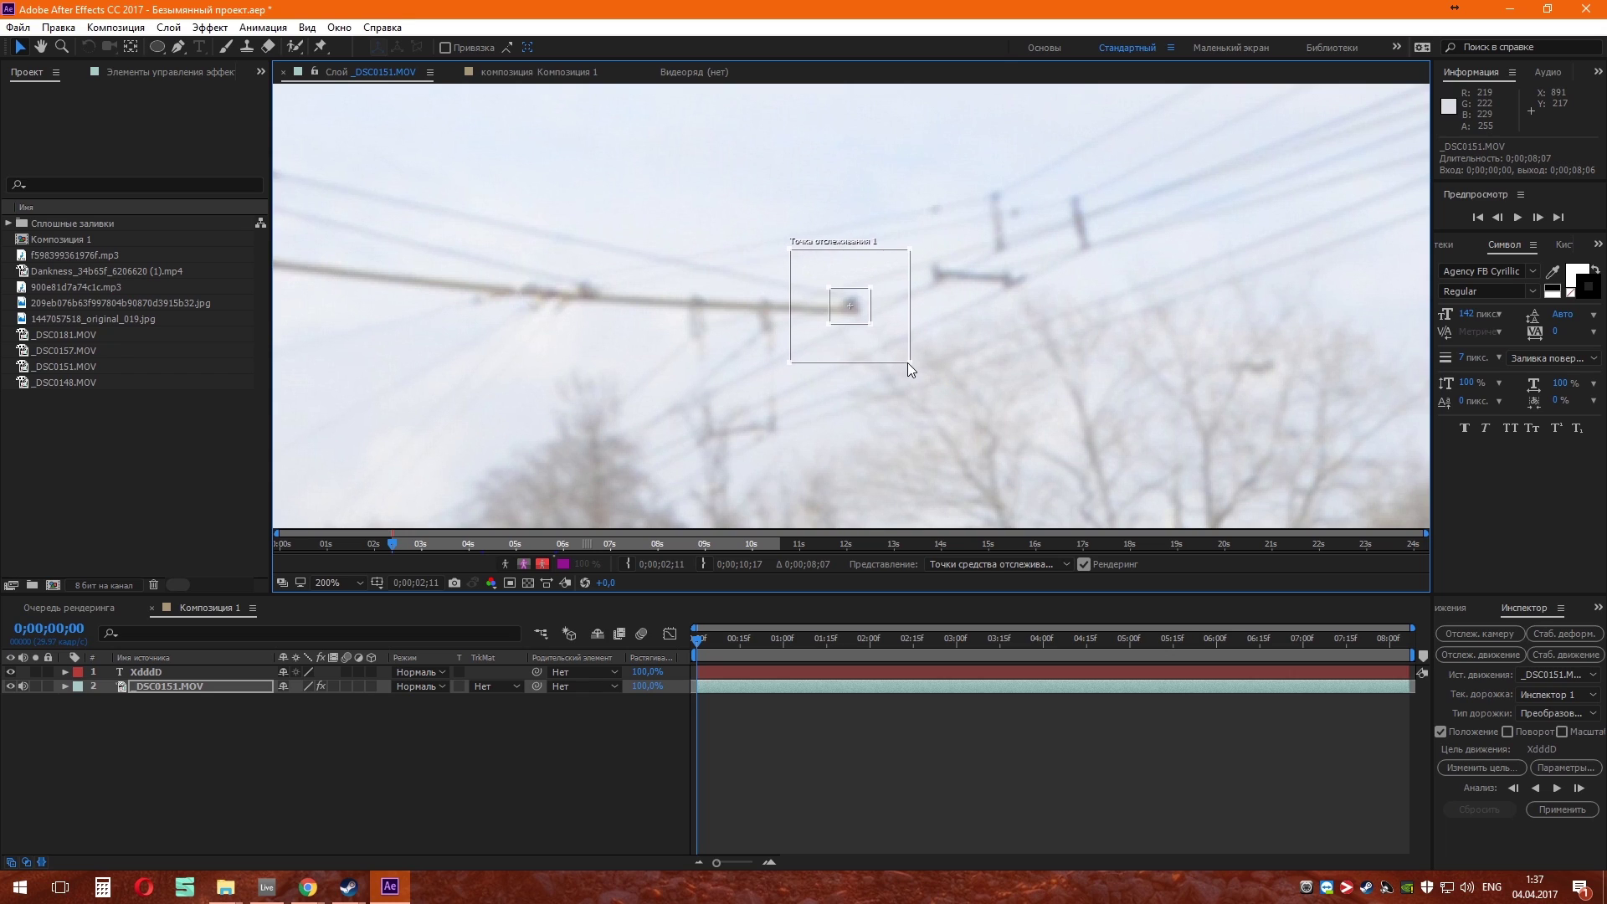
mouse_move(885, 344)
mouse_down()
mouse_move(863, 348)
mouse_move(885, 370)
mouse_up()
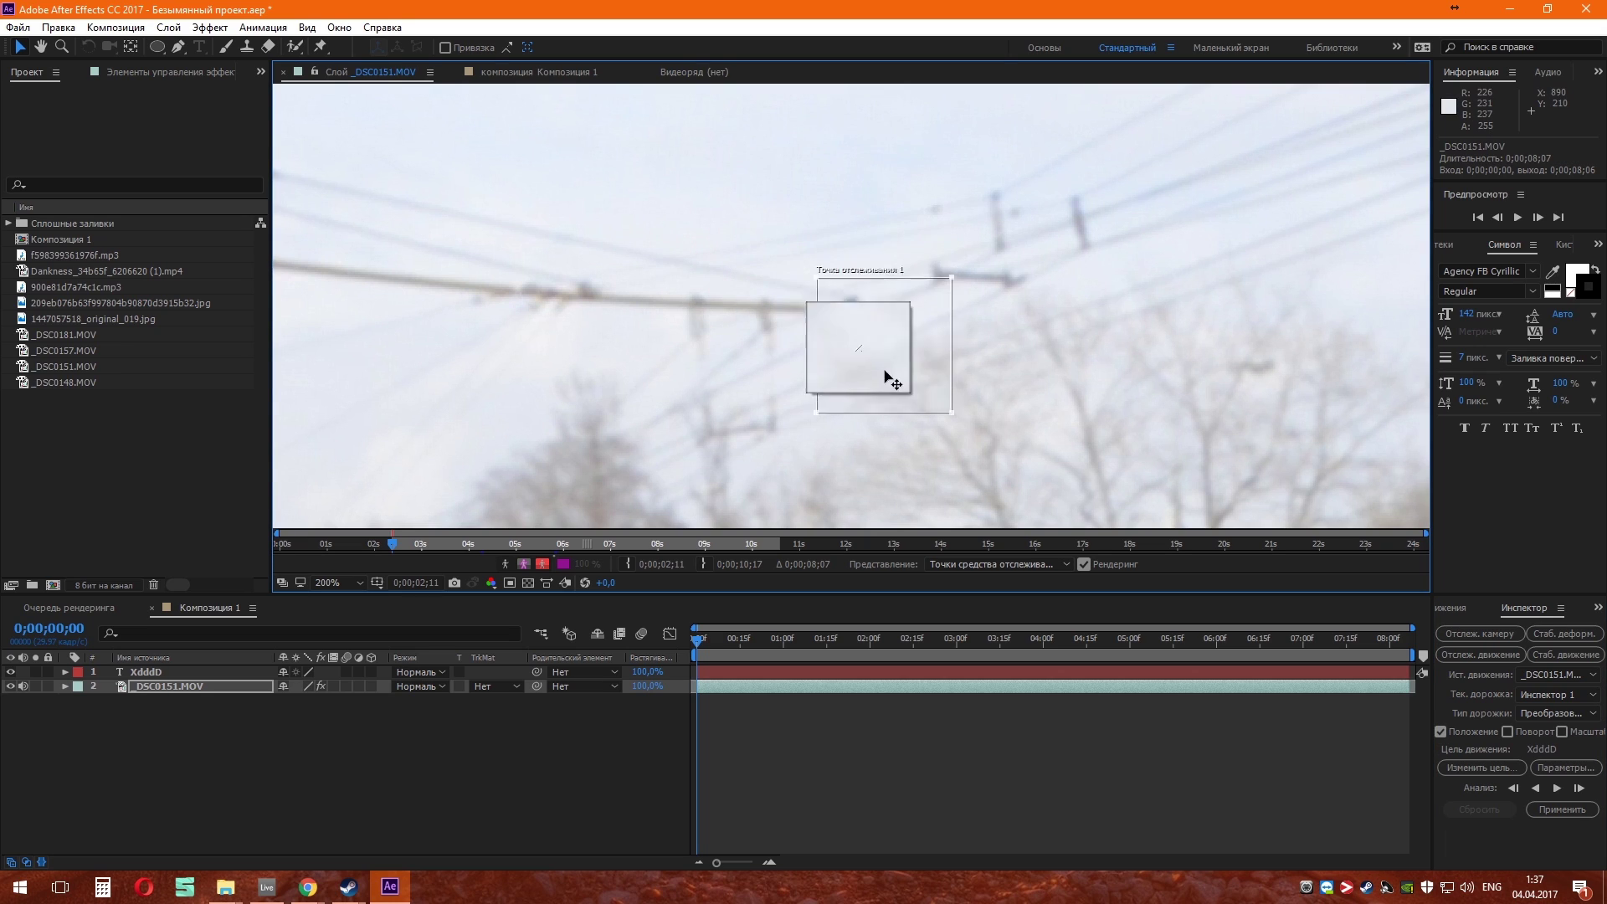
drag(884, 370, 888, 343)
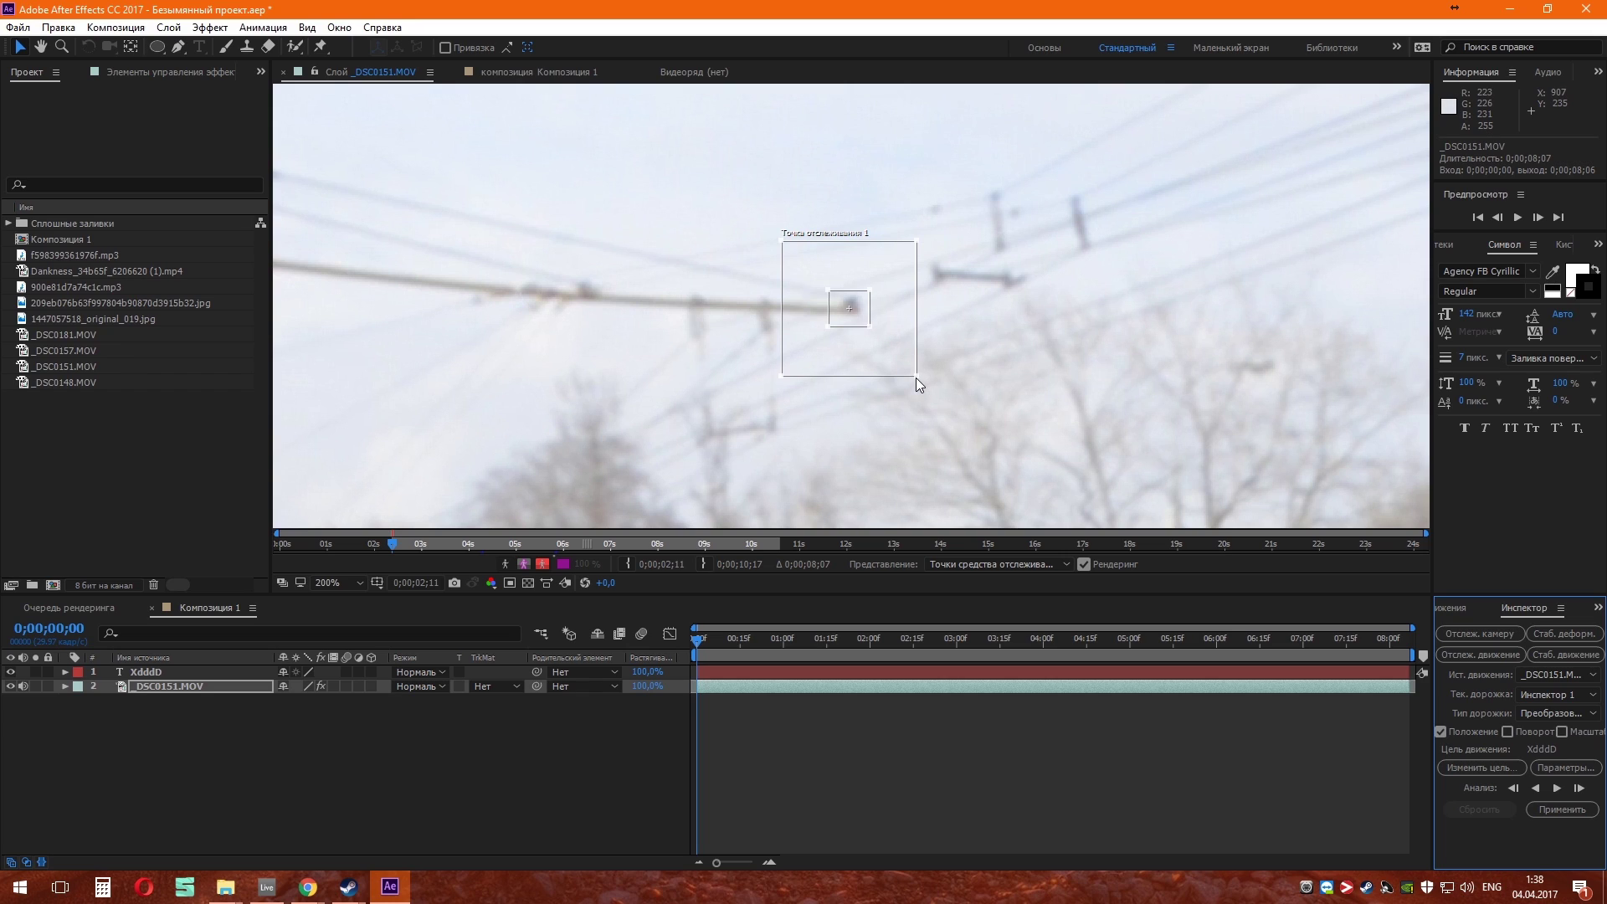
drag(915, 376, 883, 332)
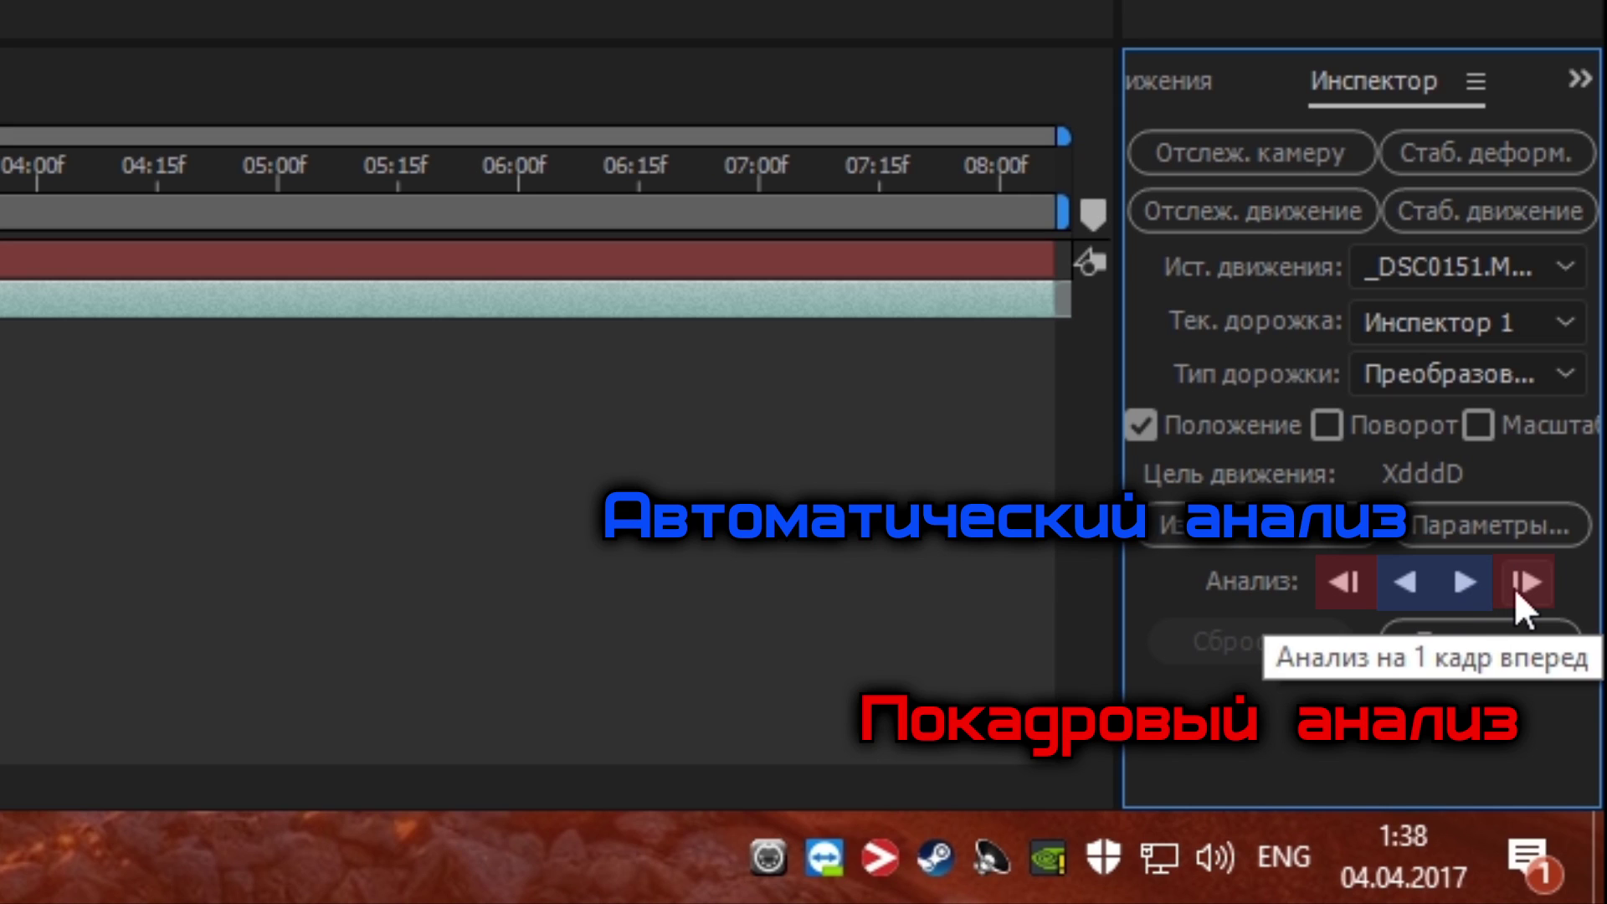
Run Analyze Forward to track Track Point 1 through the entire clip.
click(1339, 587)
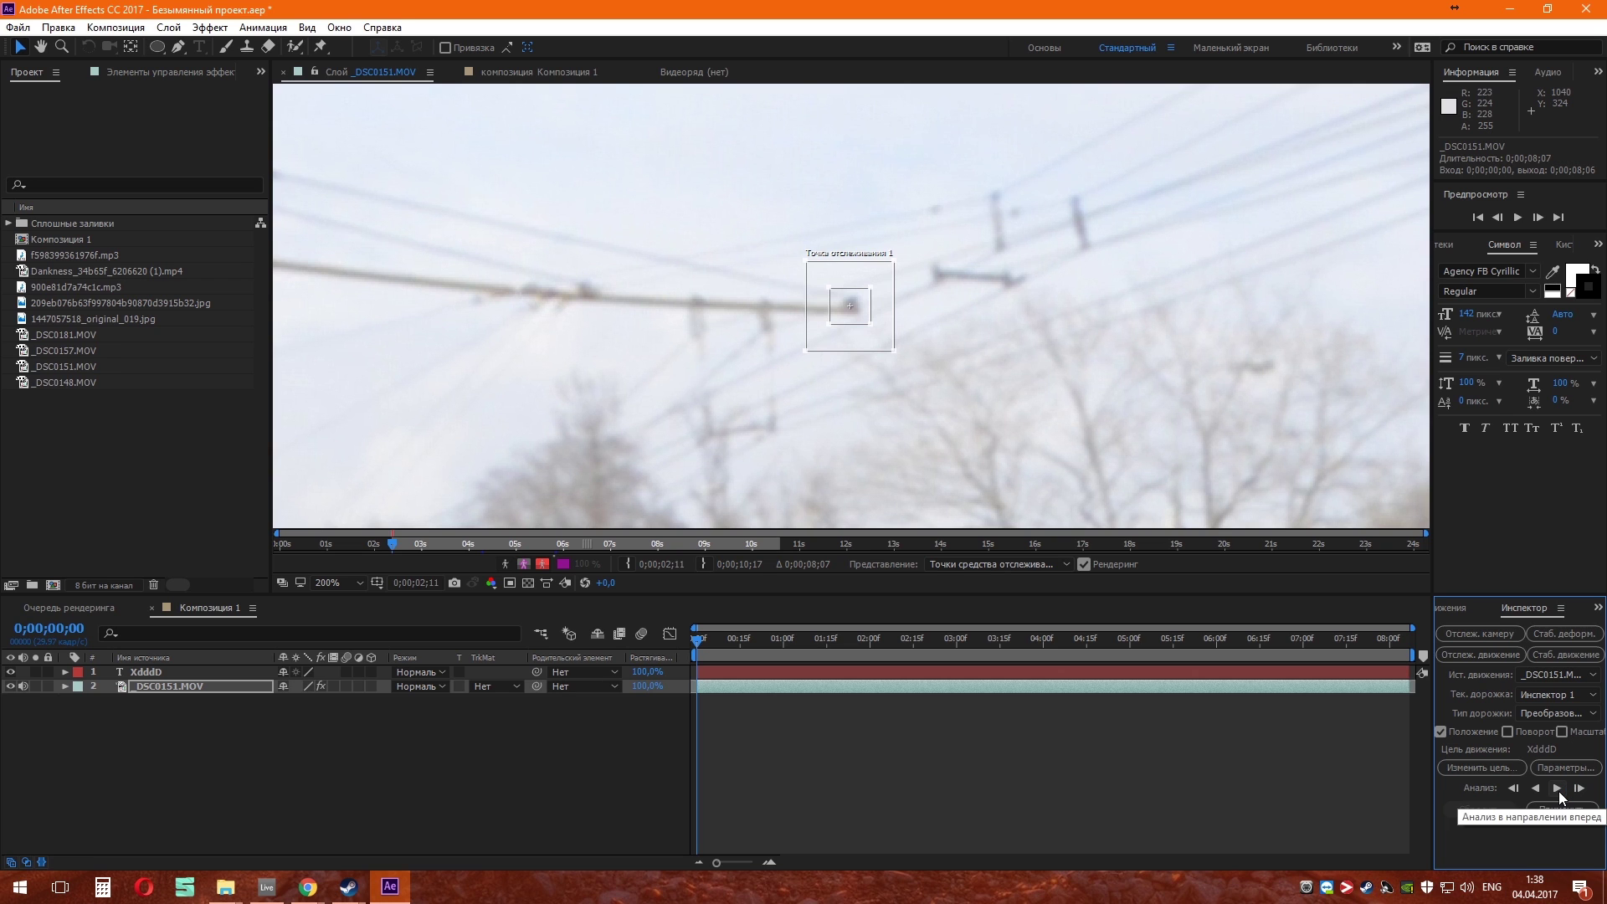
click(1557, 788)
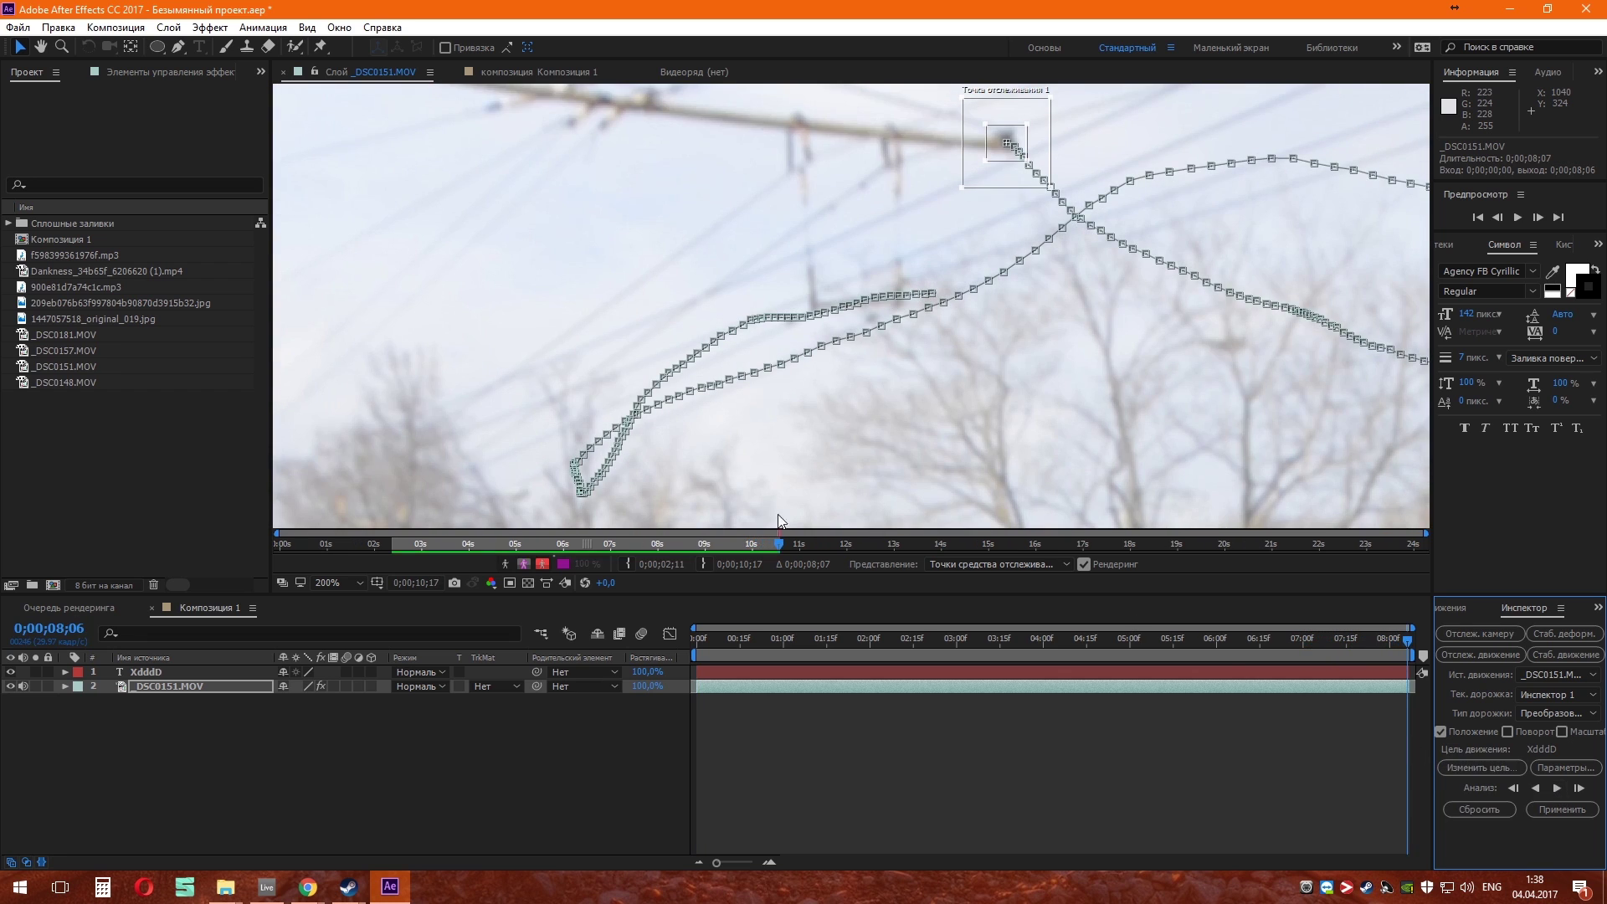
Go back to an early frame and add a new null object layer, Пусто 4.
drag(704, 638, 845, 640)
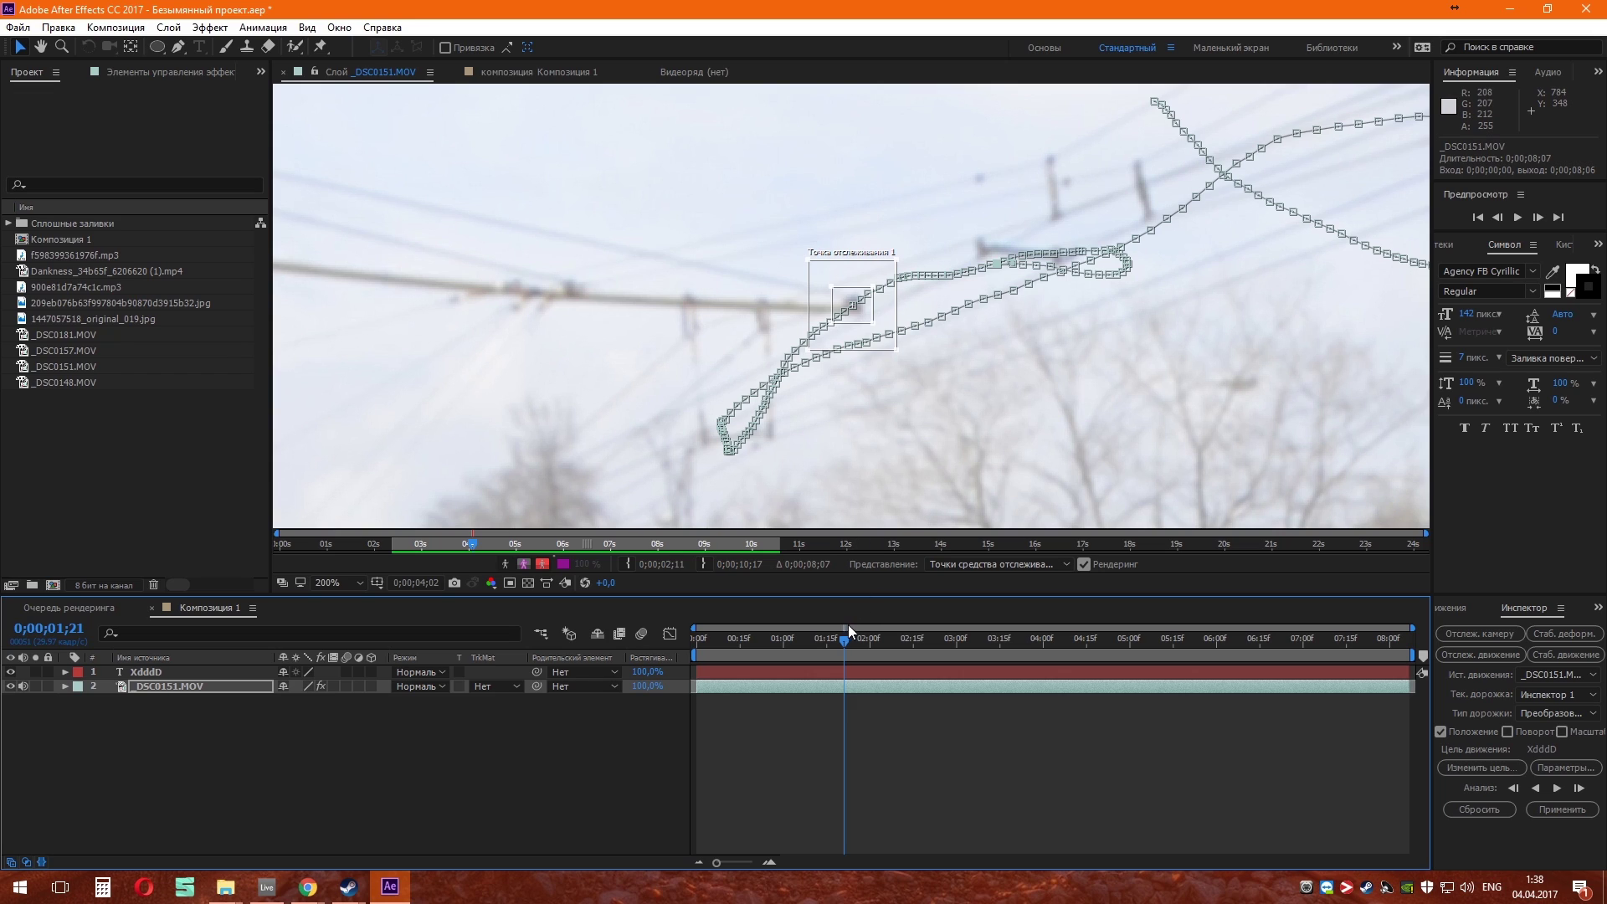
right_click(355, 770)
mouse_move(525, 605)
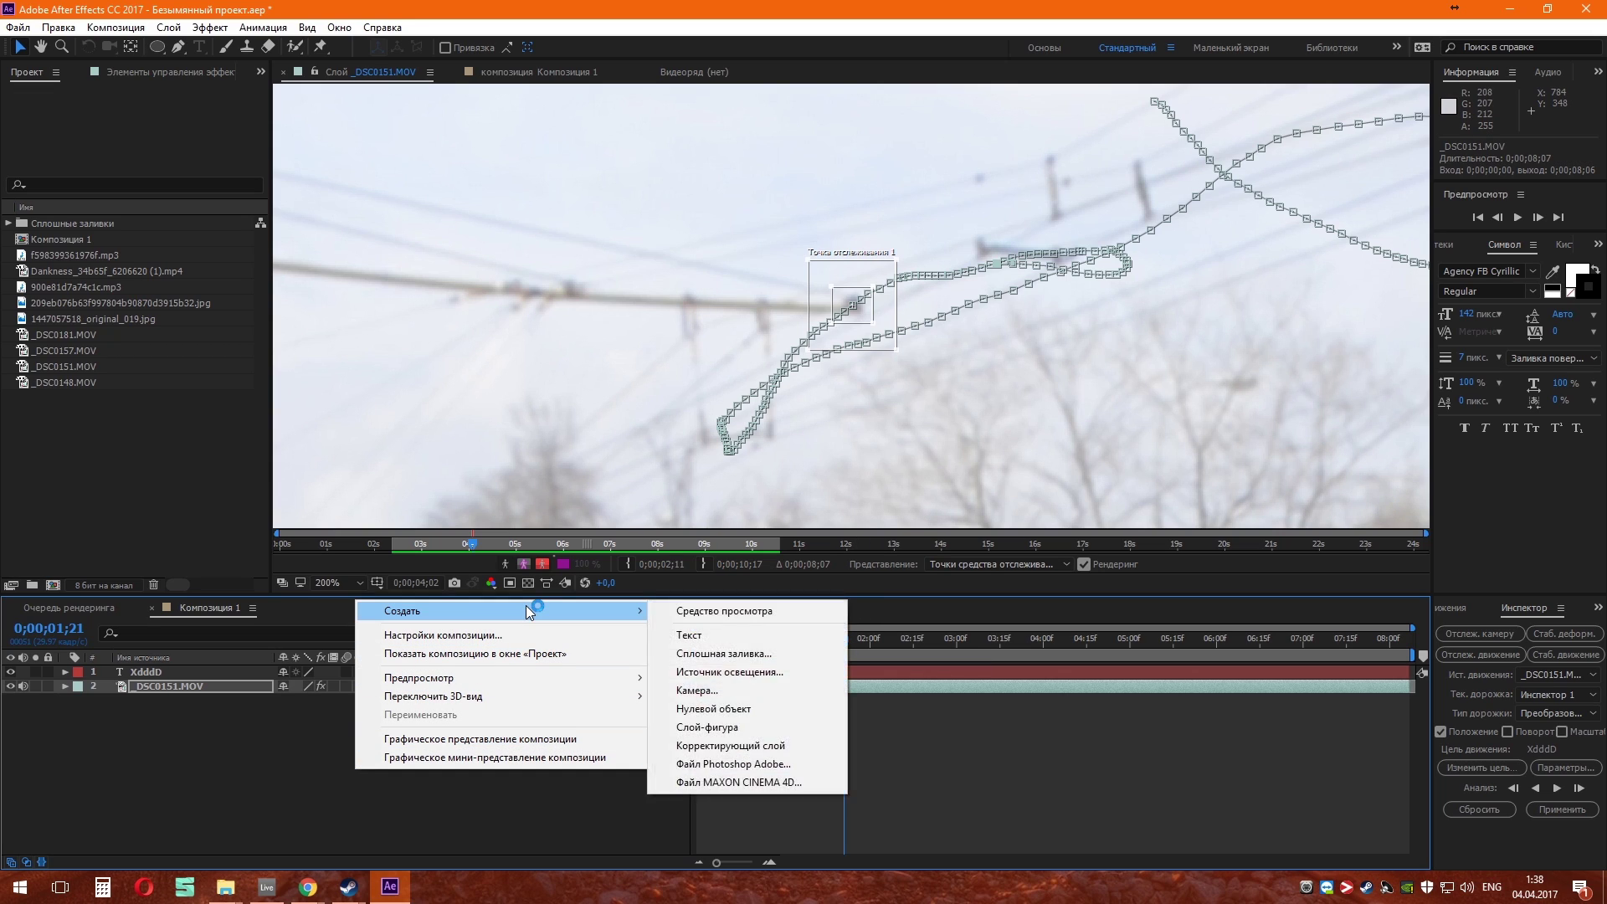
click(720, 709)
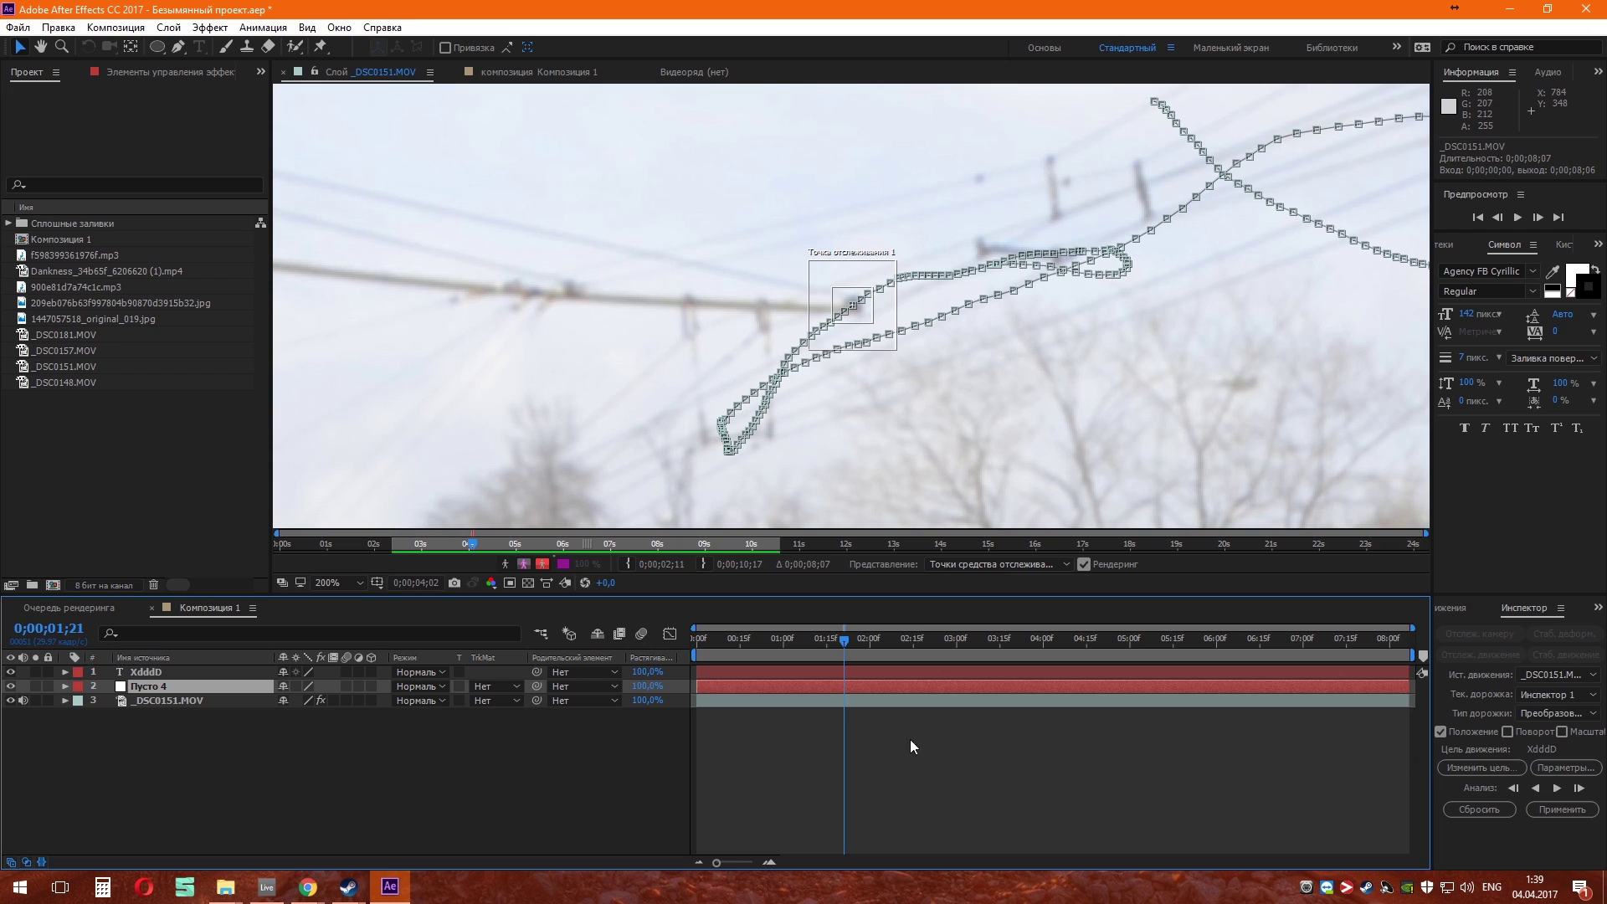
Set Пусто 4 as the motion target and apply Track Point 1's data on X and Y.
click(1466, 770)
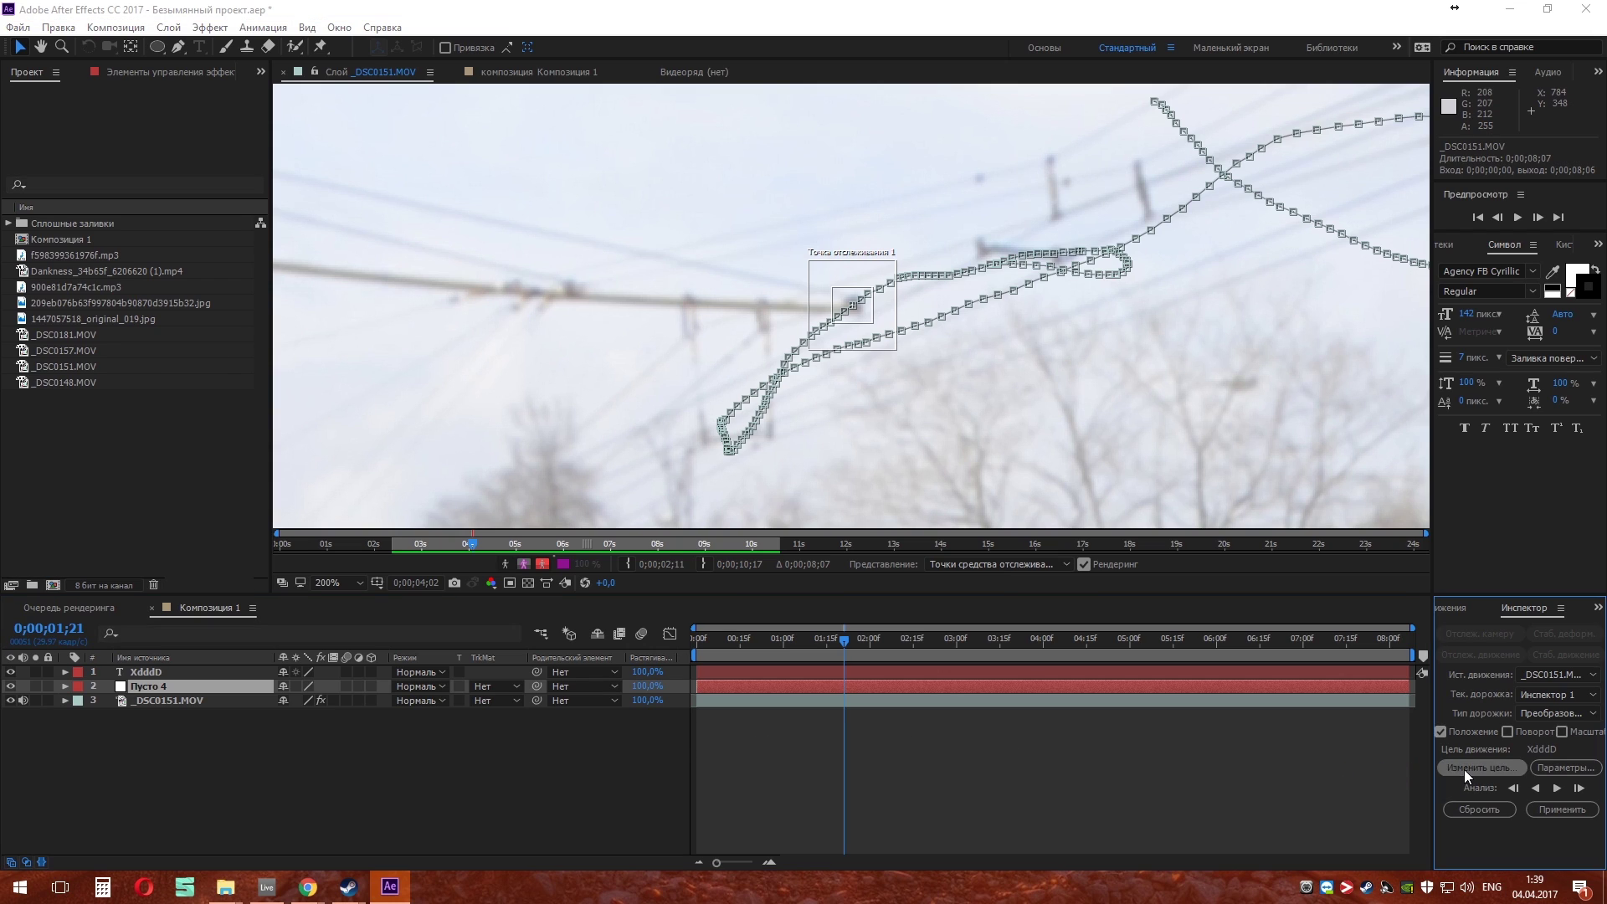
click(1242, 559)
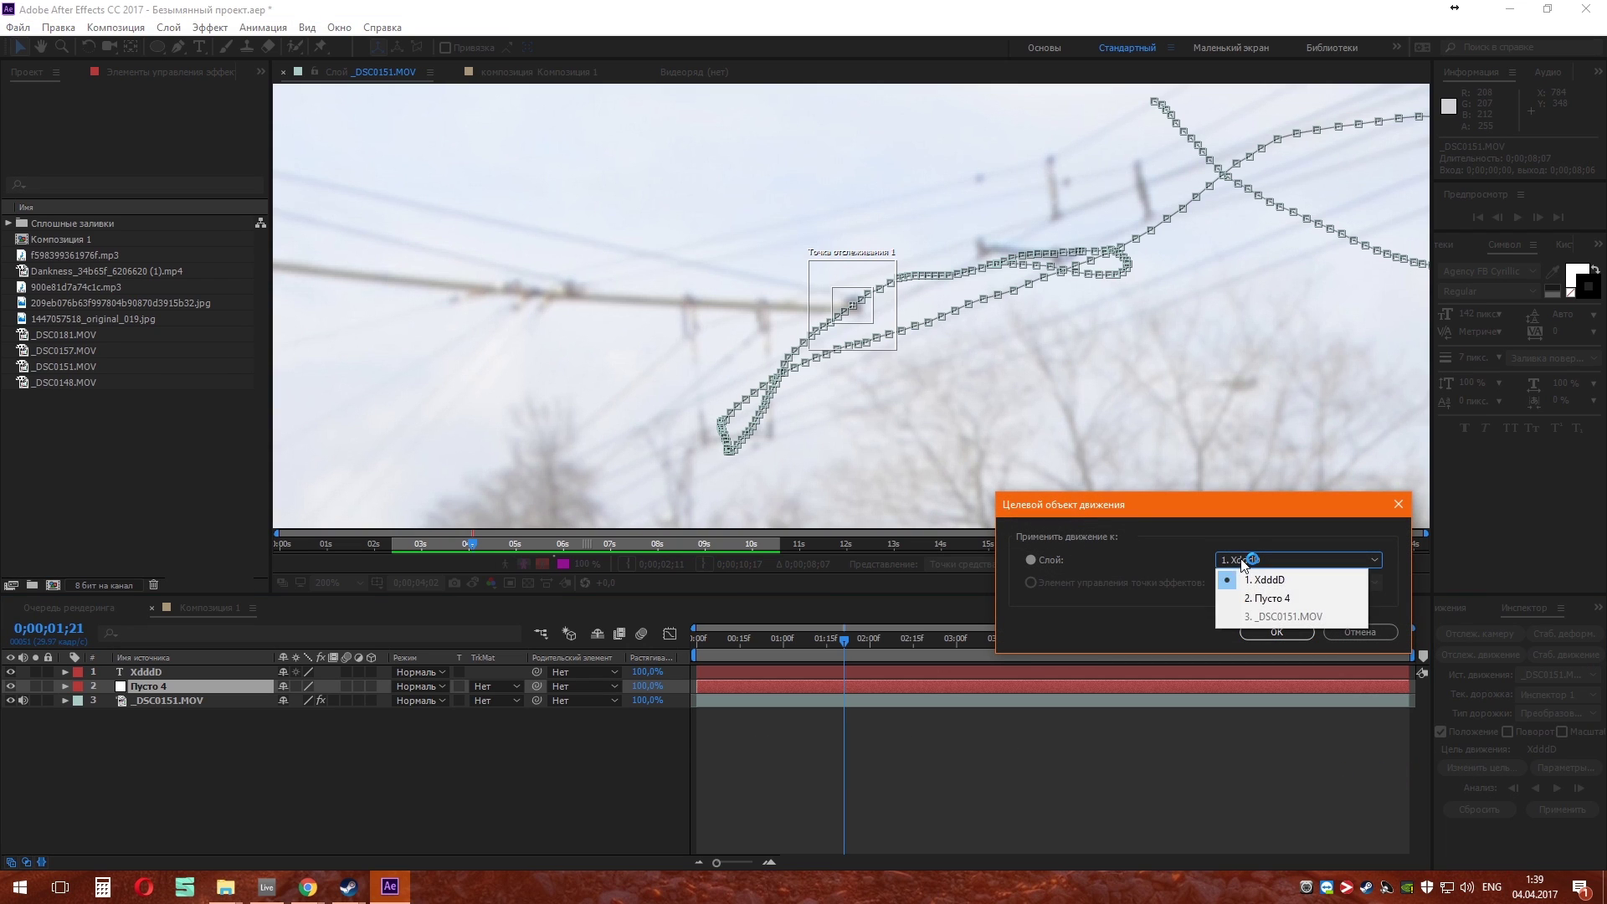
click(1257, 599)
click(1278, 632)
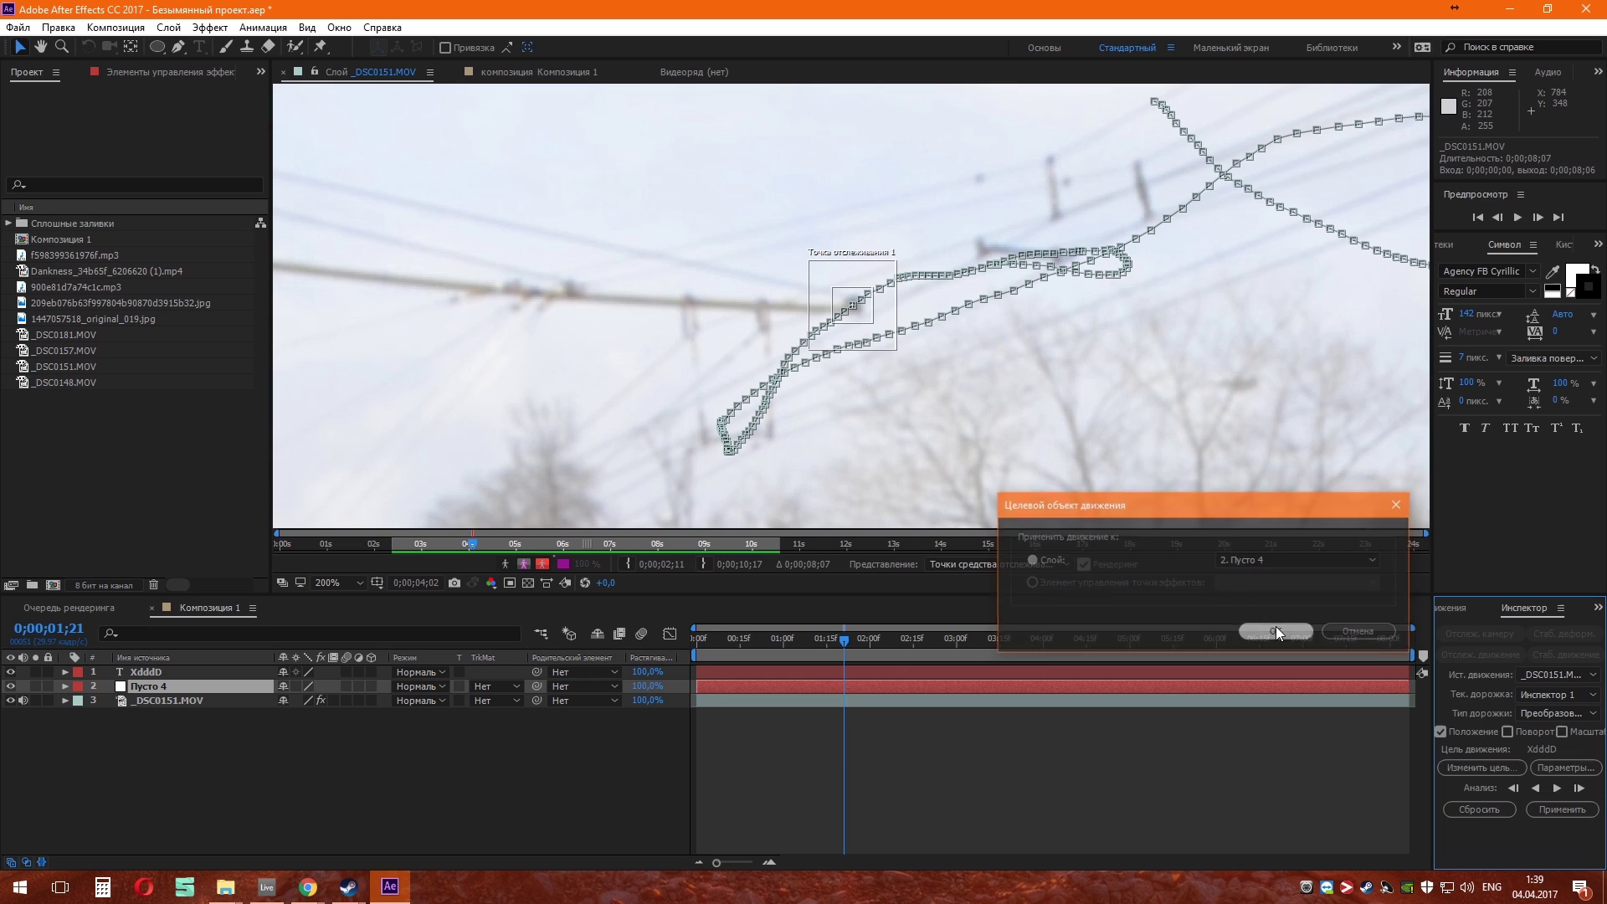
click(1549, 810)
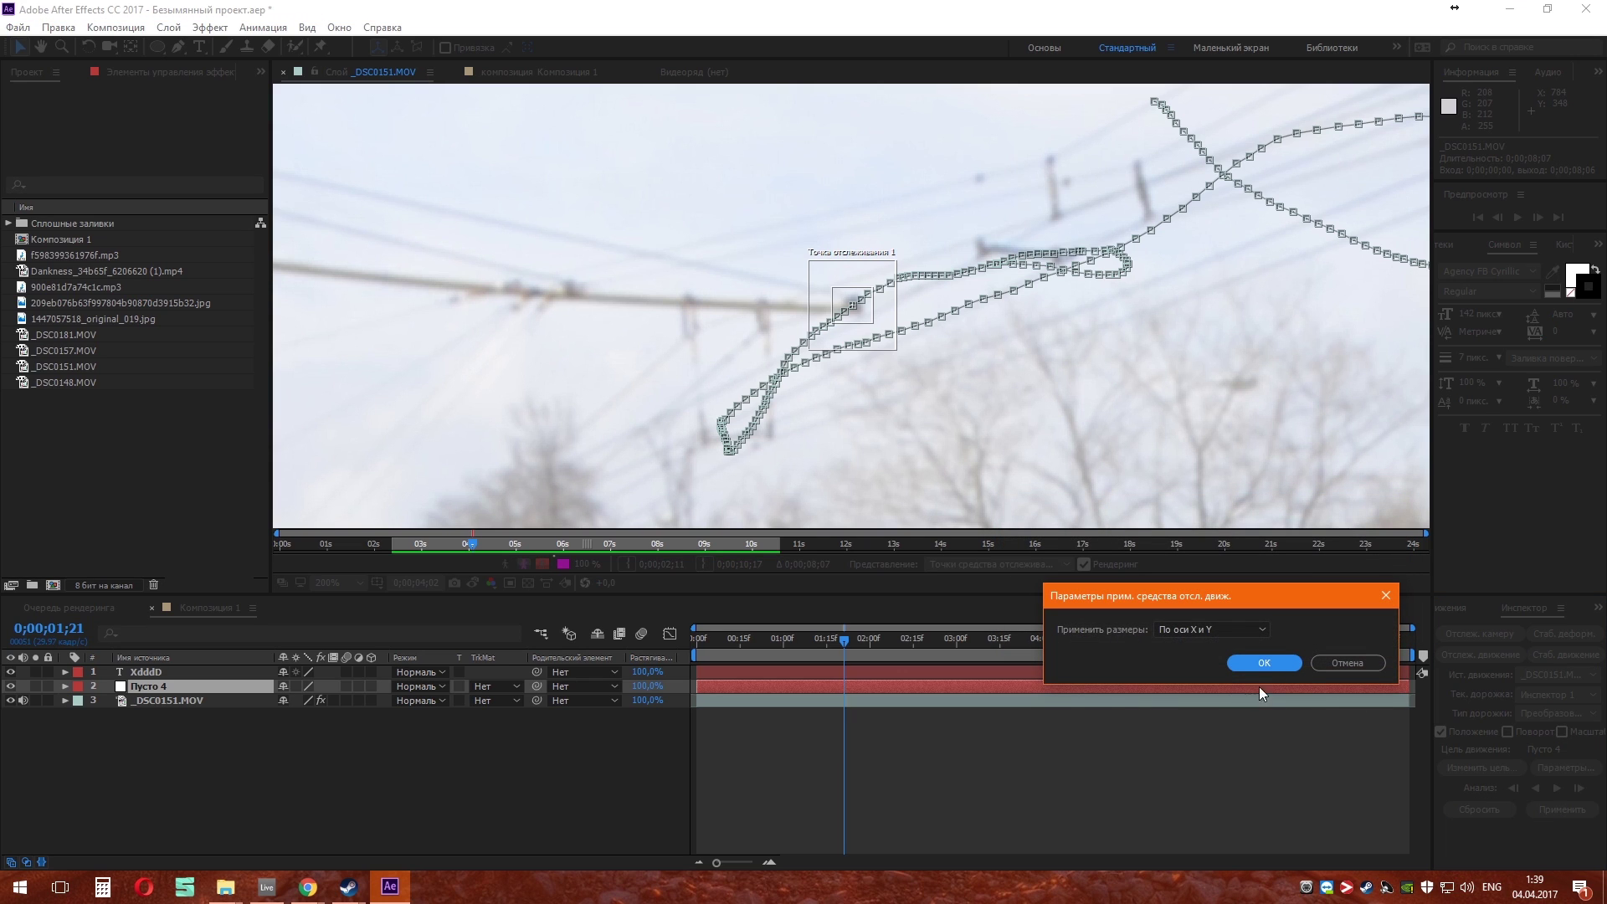
click(1264, 660)
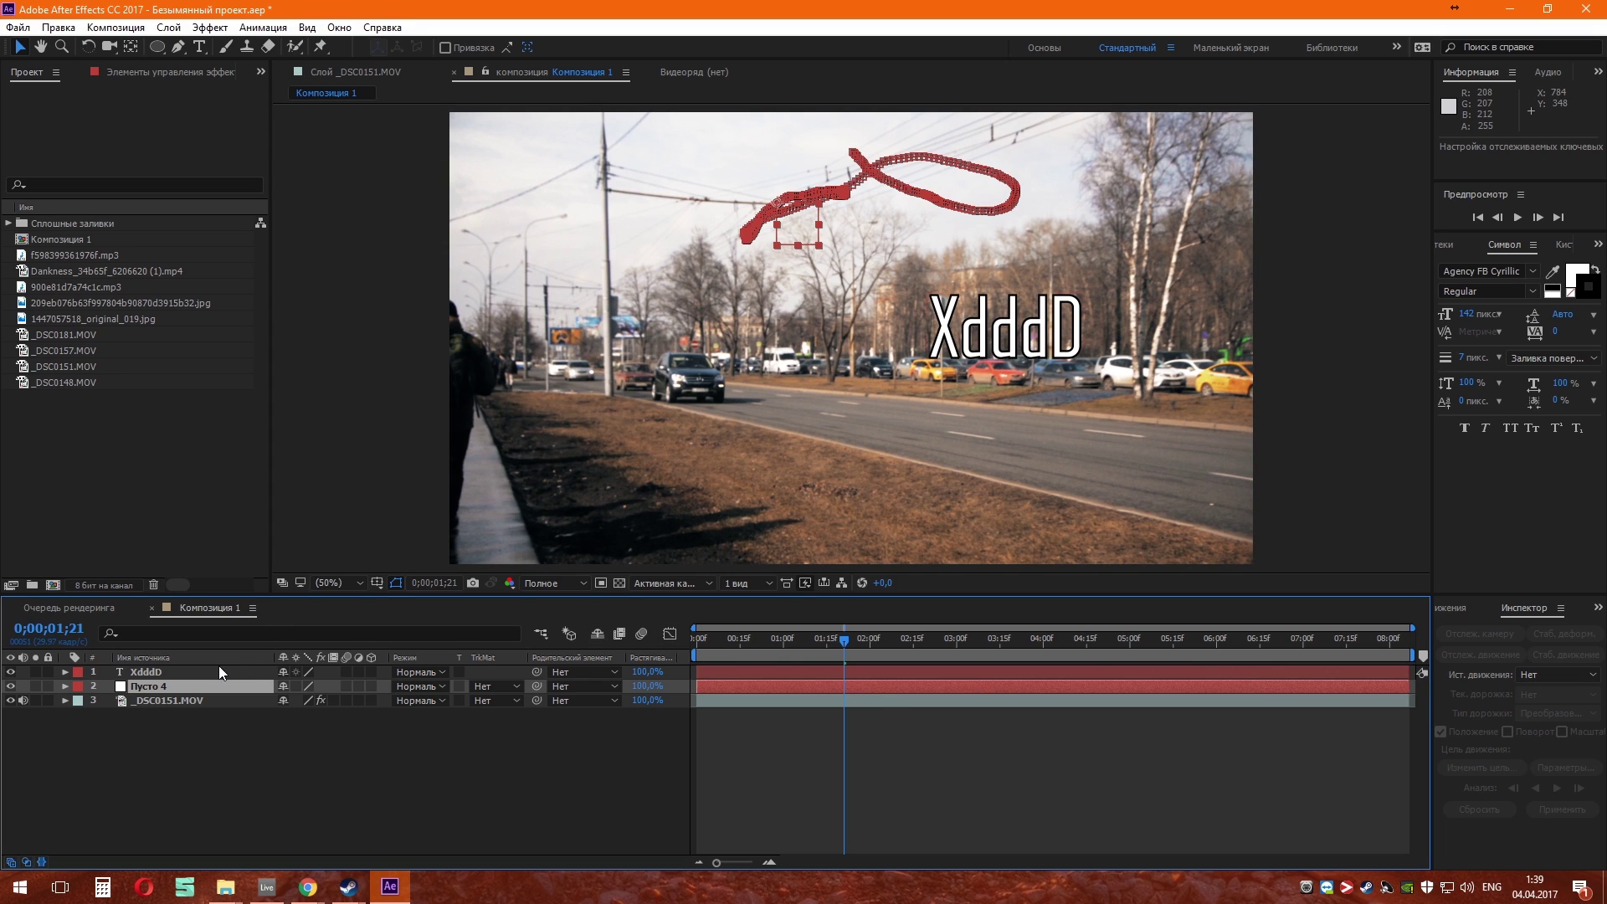
Move the XdddD text up near the tracked point and parent it to Пусто 4.
mouse_move(735, 642)
mouse_down()
mouse_move(1103, 655)
mouse_move(1003, 658)
mouse_up()
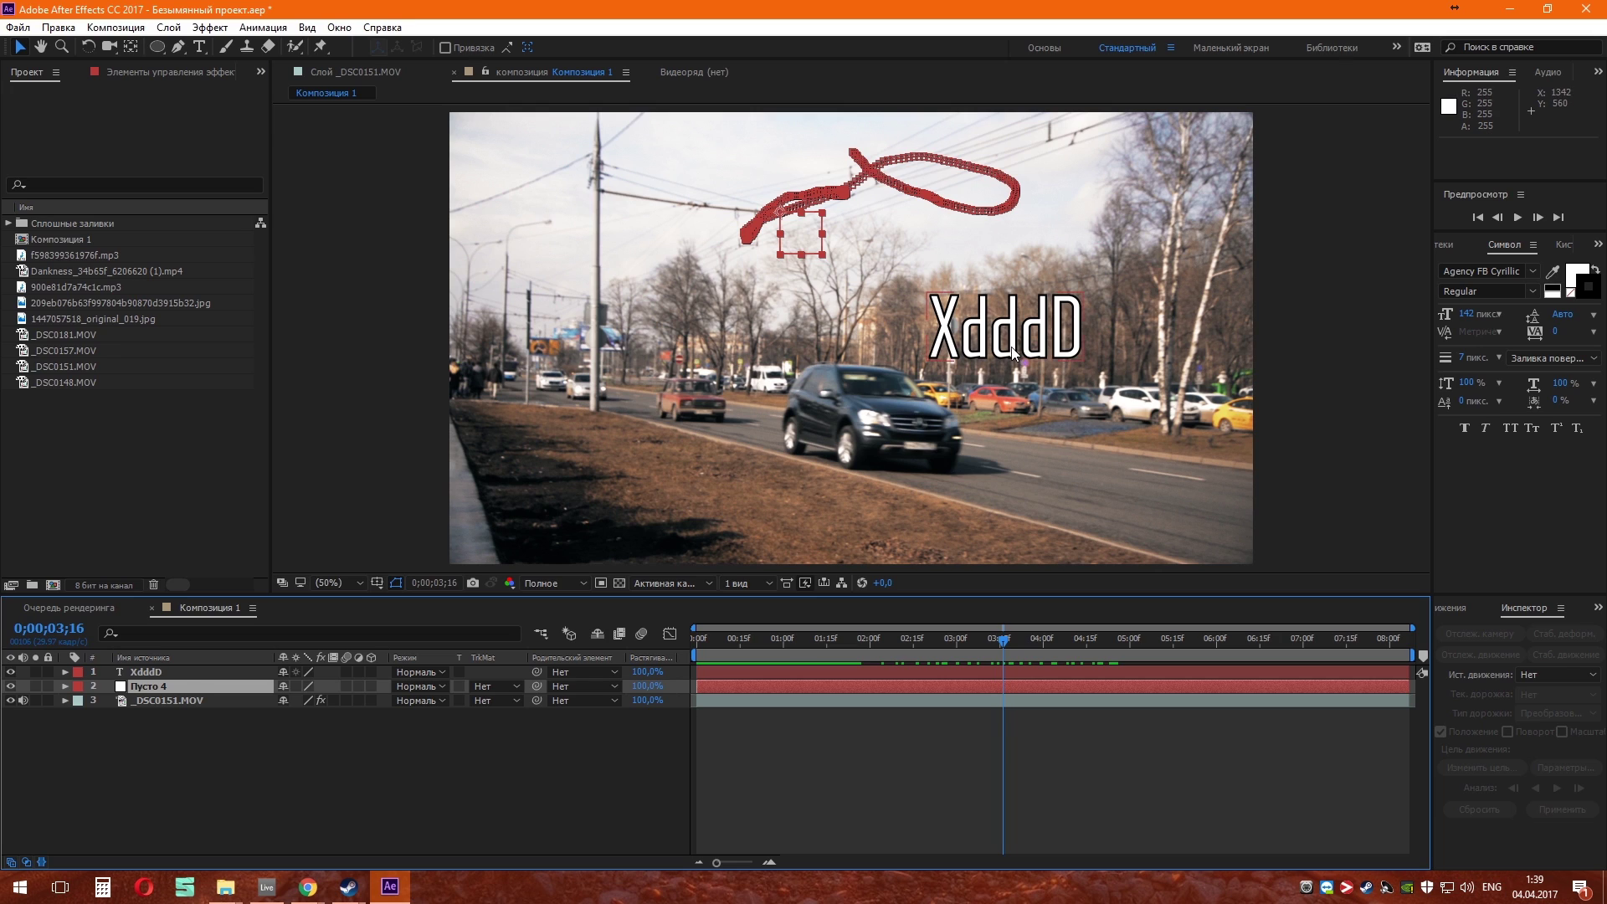
drag(1006, 321, 843, 203)
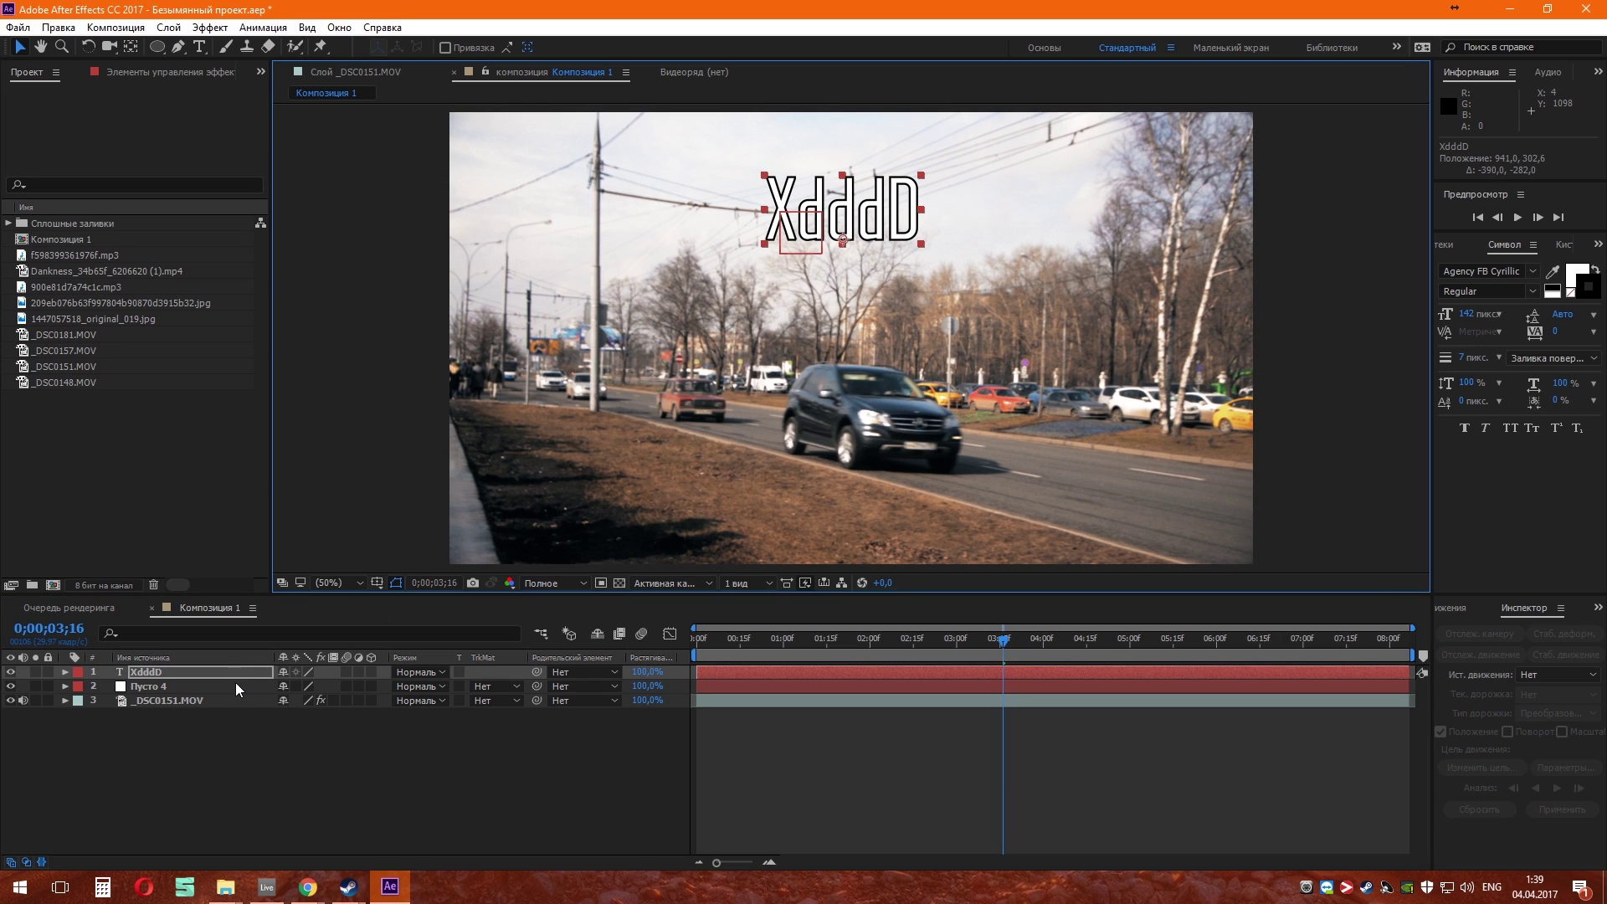
drag(537, 673, 149, 686)
click(697, 639)
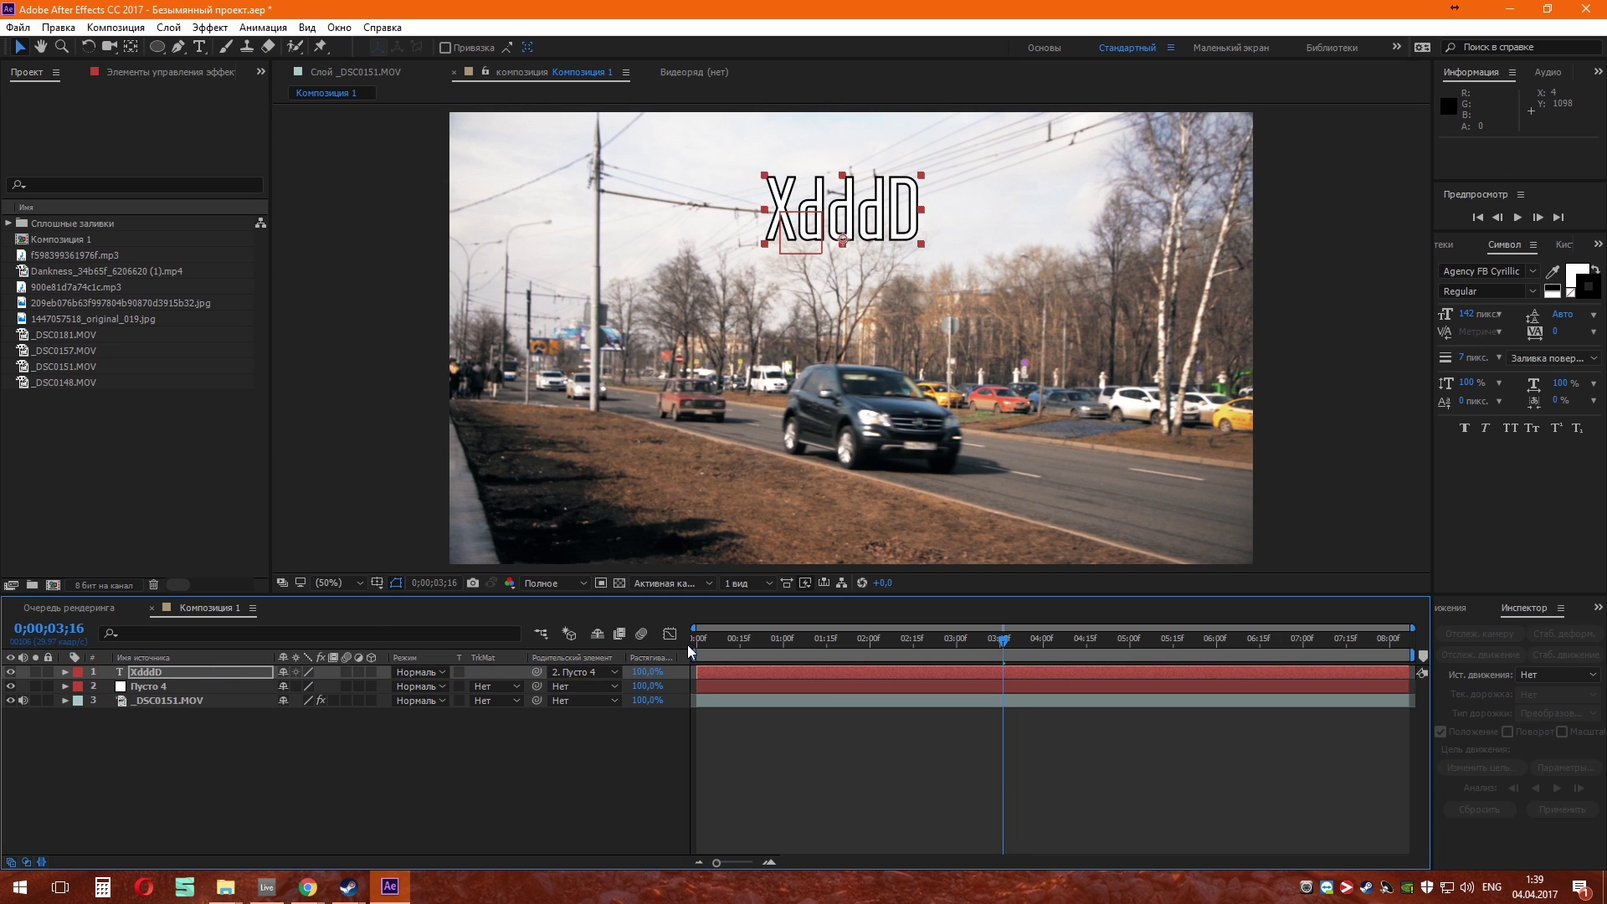
Preview the composition from the start to check the text follows the track.
key(space)
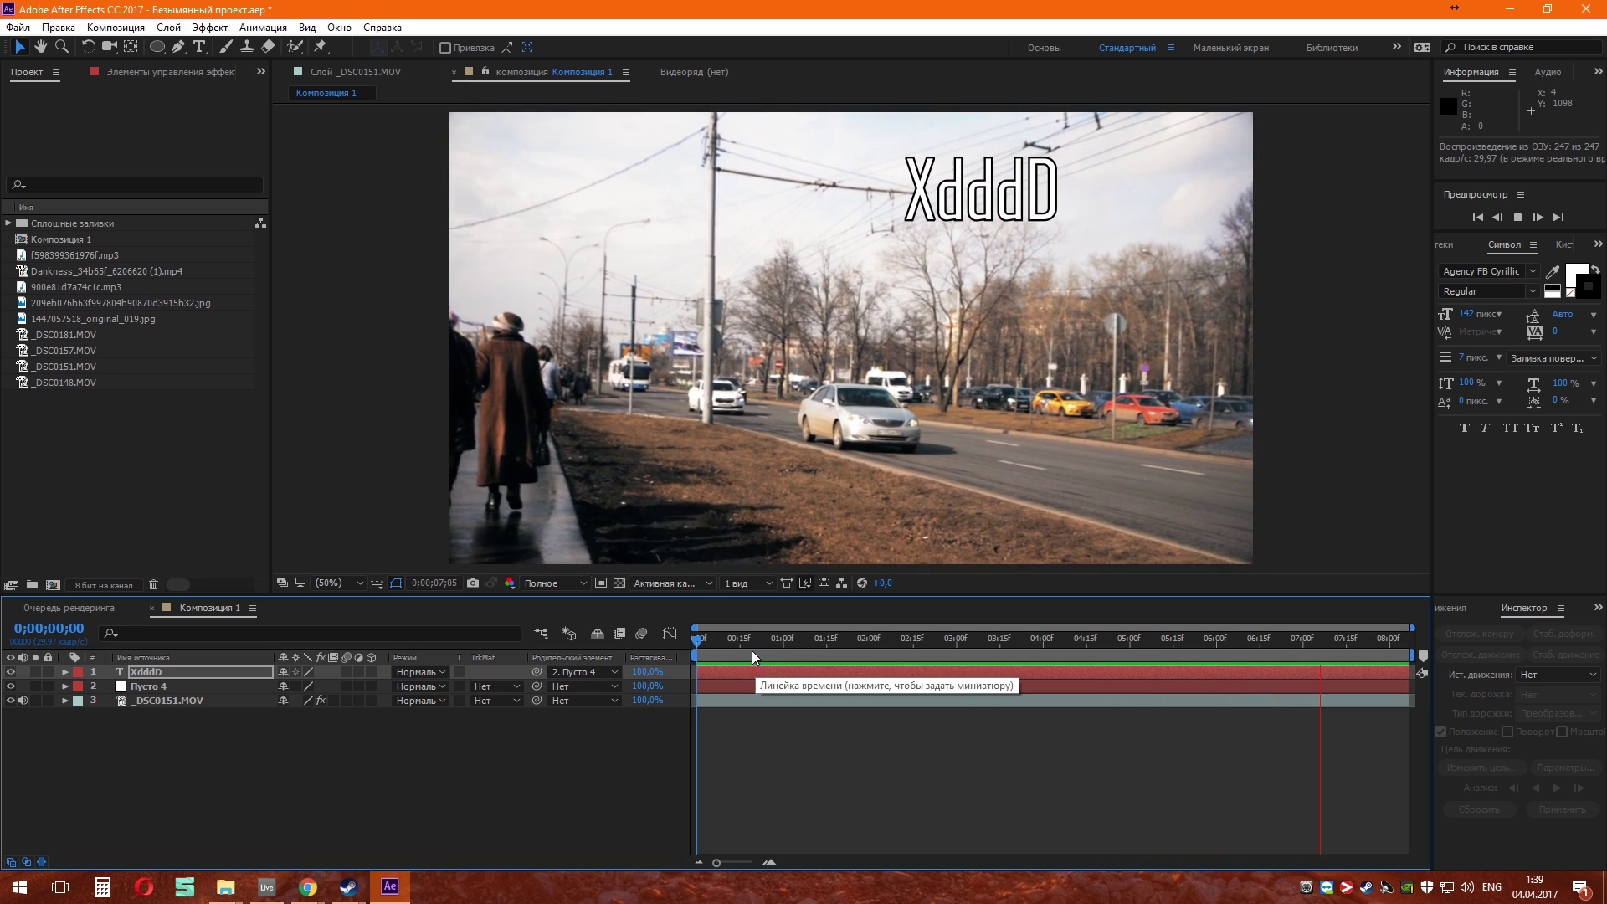
click(725, 640)
click(697, 641)
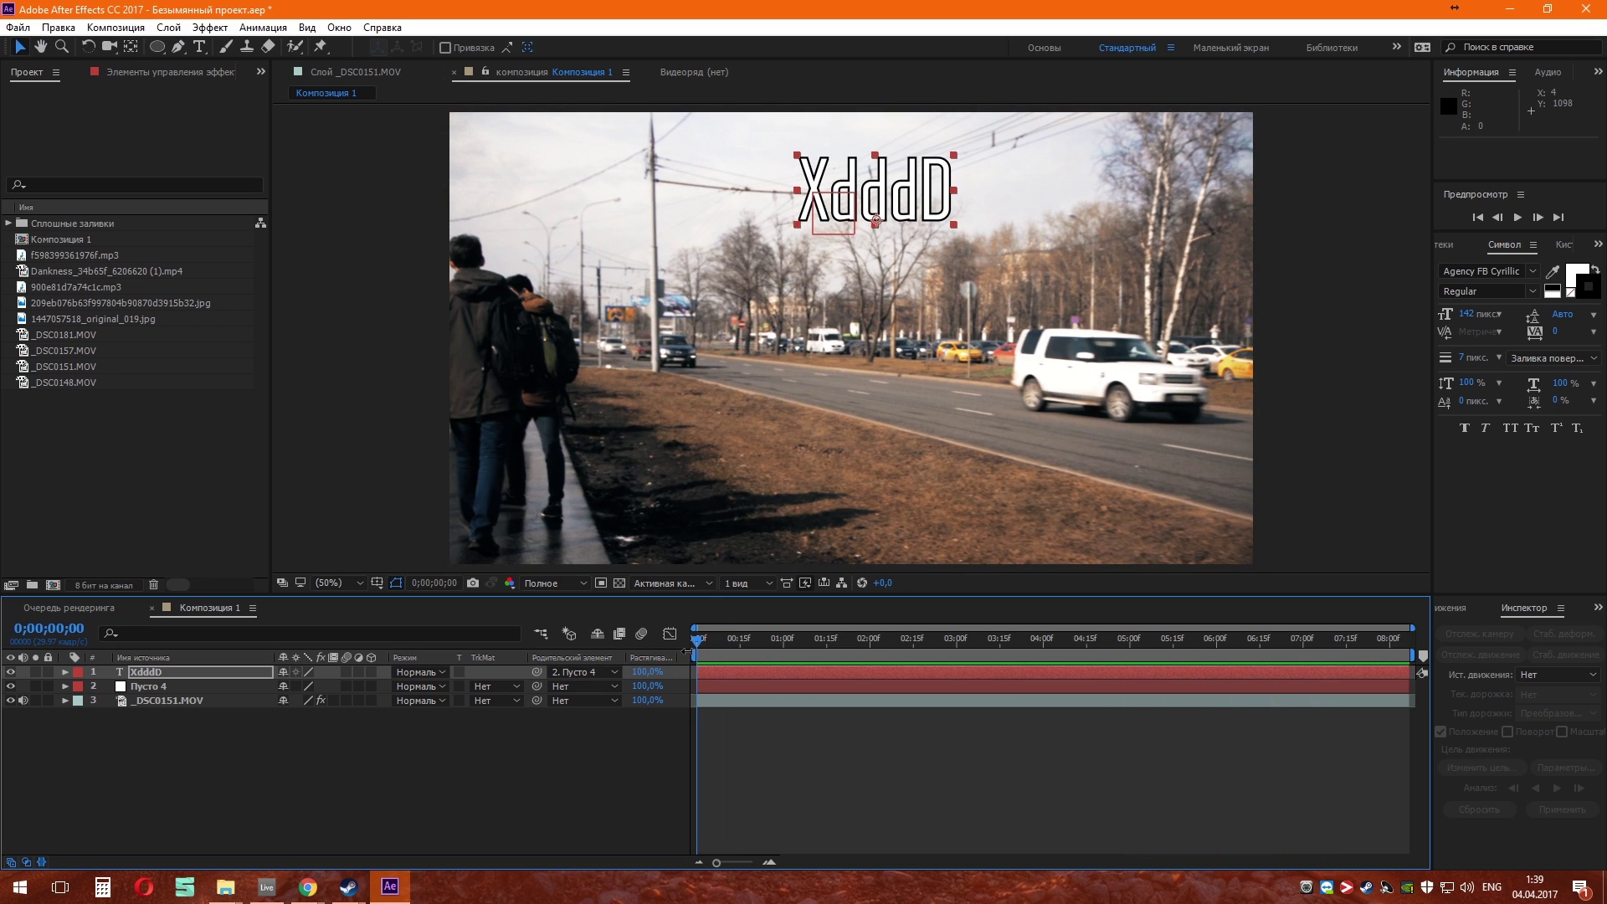
key(space)
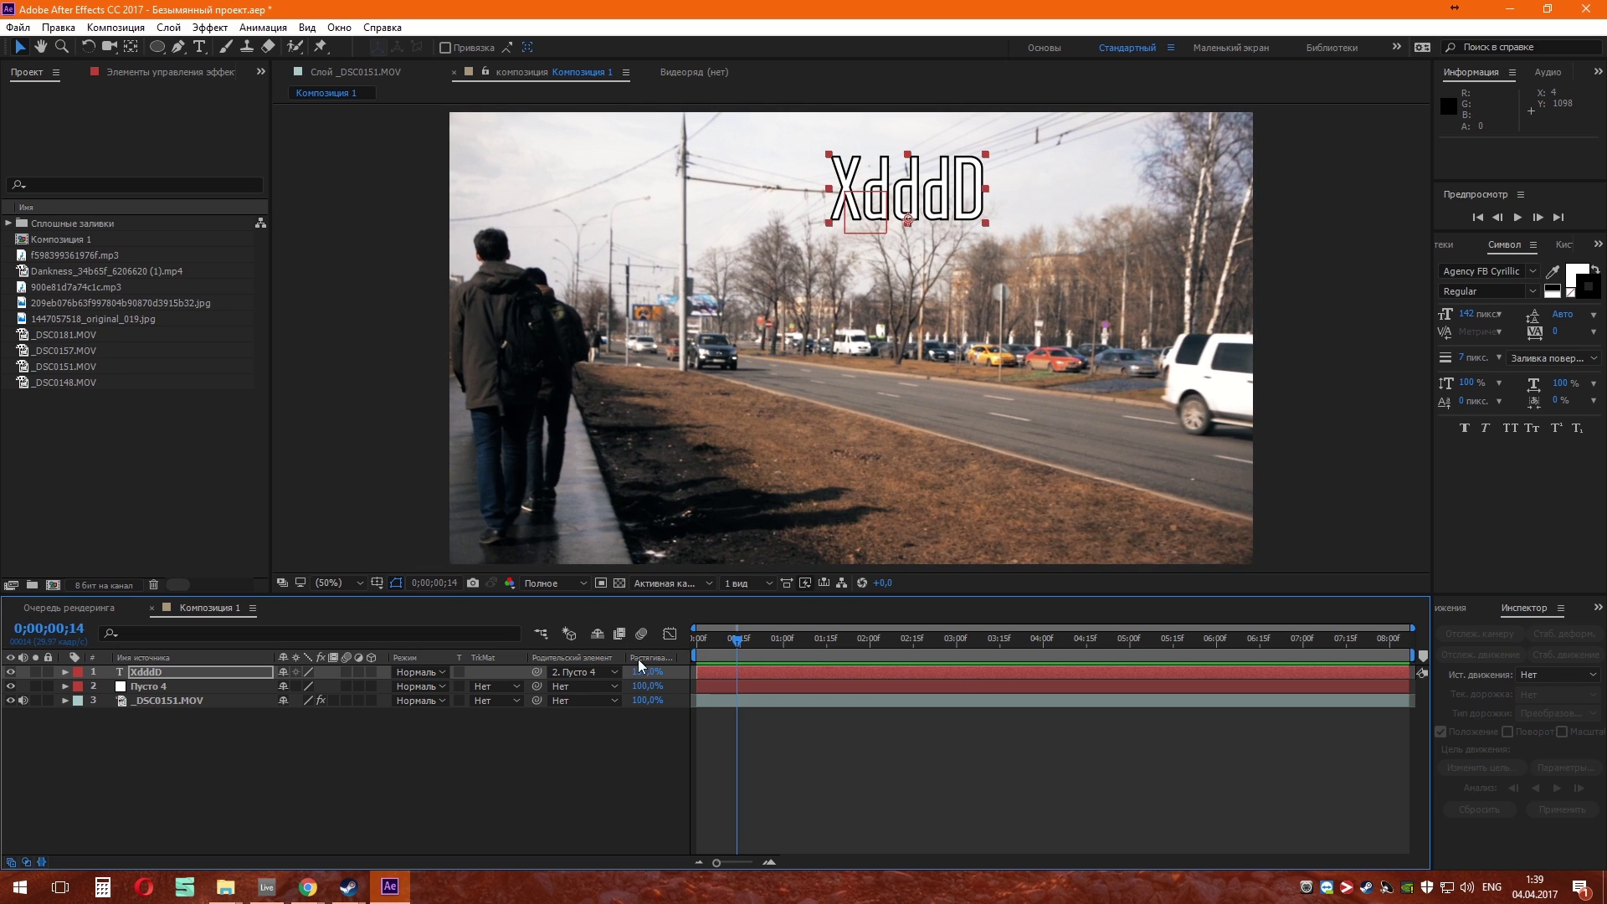
Expand Пусто 4's Transform properties and select the _DSC0151.MOV footage layer.
click(65, 673)
click(66, 672)
click(65, 686)
click(80, 701)
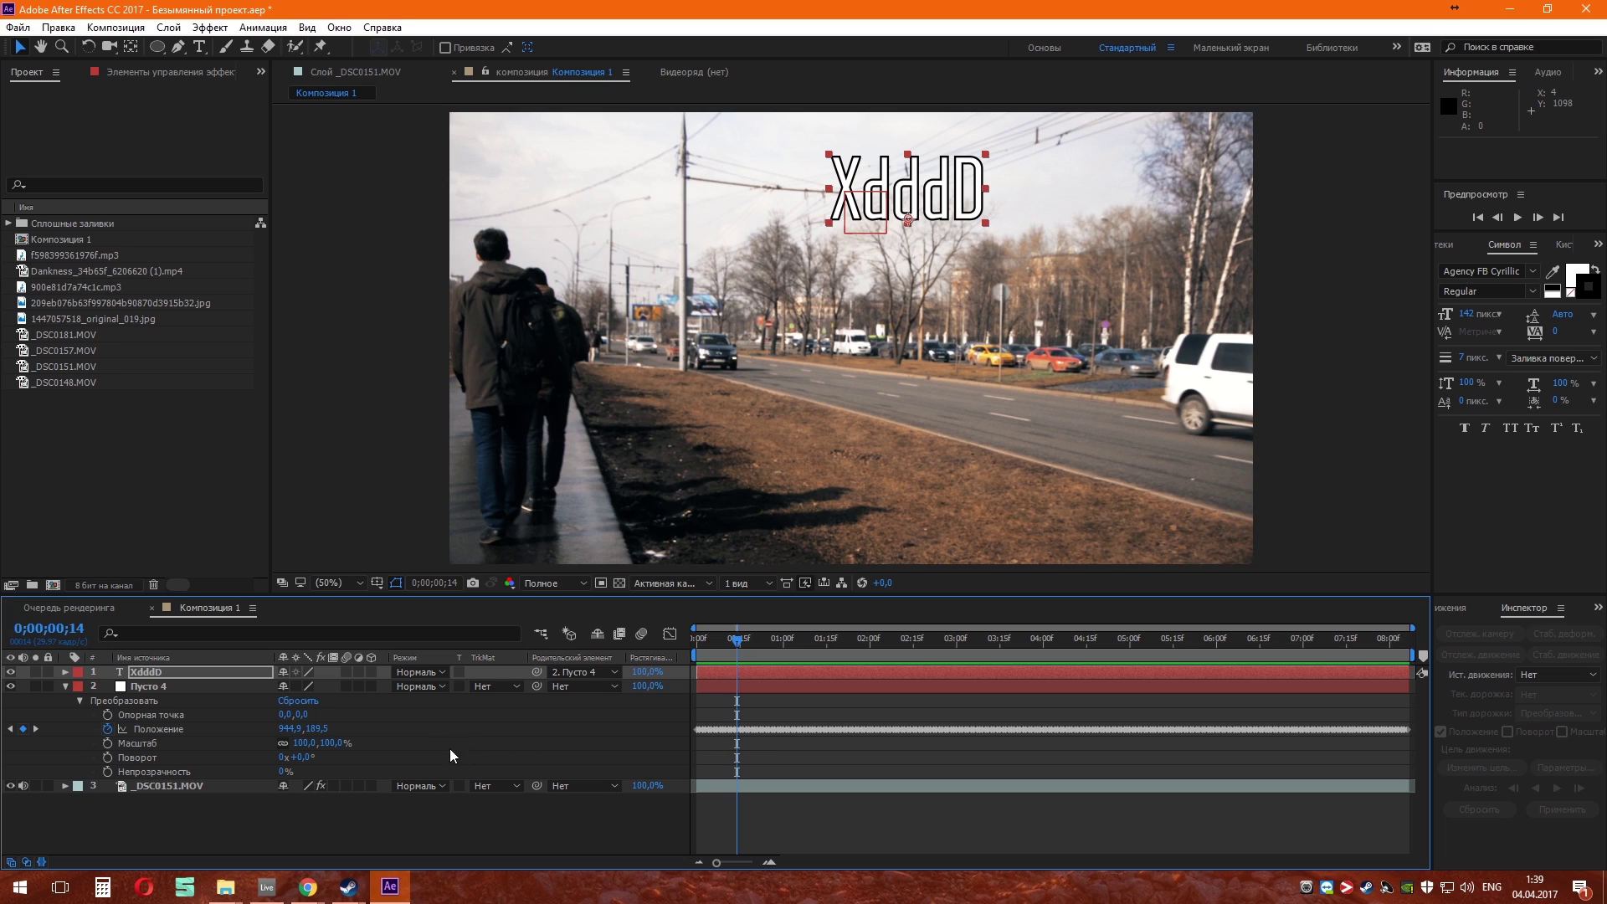
click(232, 788)
Show _DSC0151.MOV in its Layer panel with the tracking point in view.
click(361, 75)
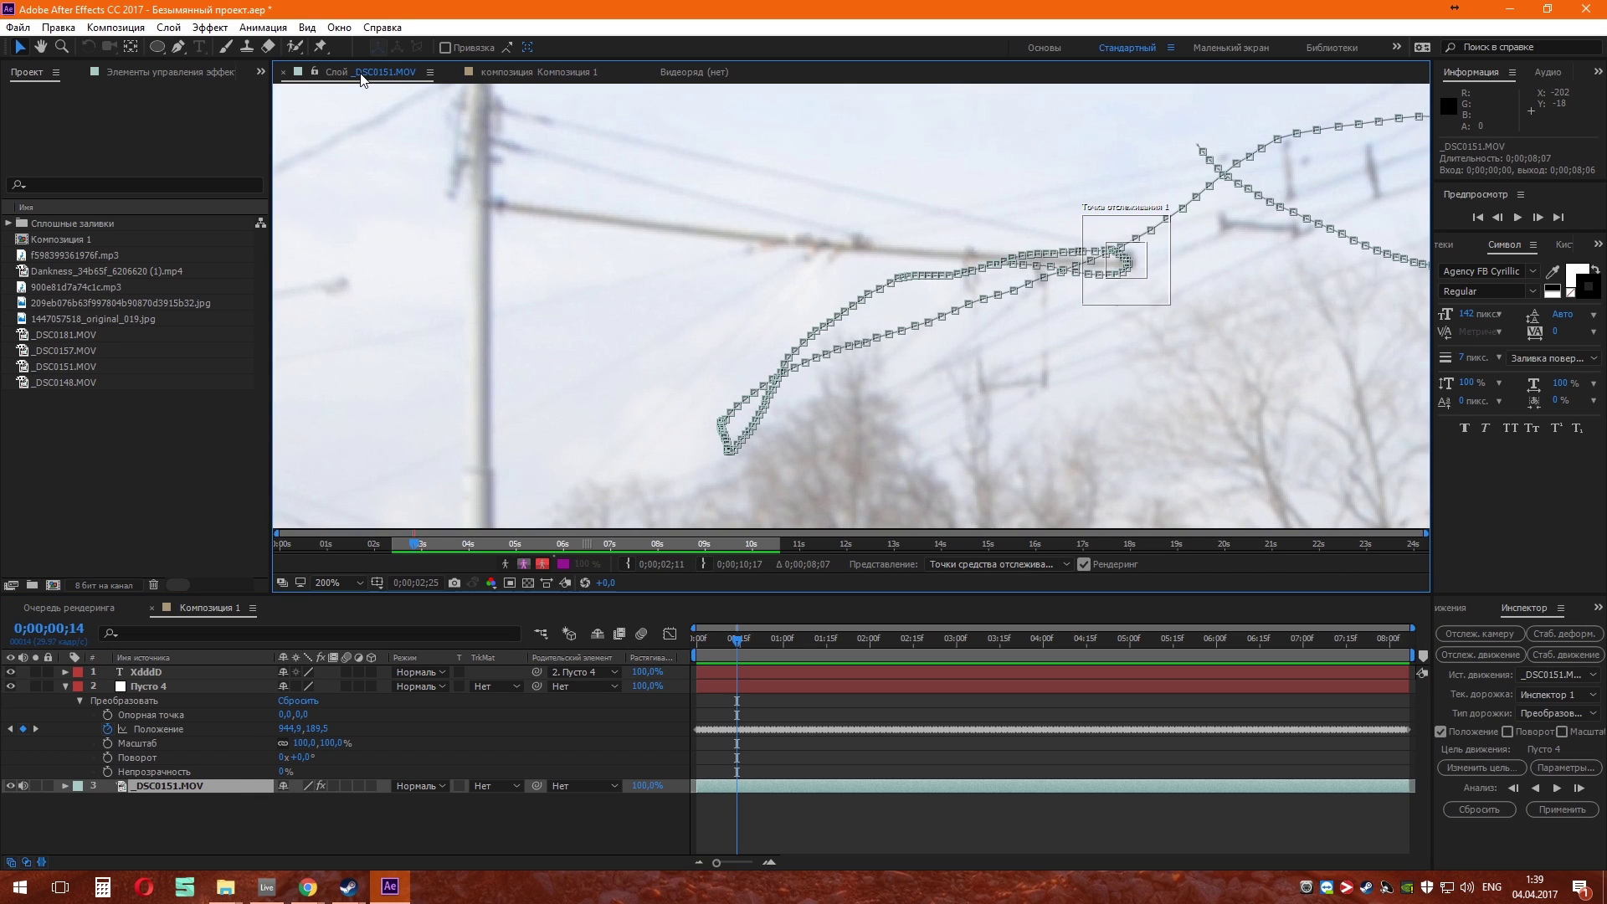
scroll(812, 325, down, 2)
drag(1023, 330, 931, 365)
scroll(918, 319, up, 2)
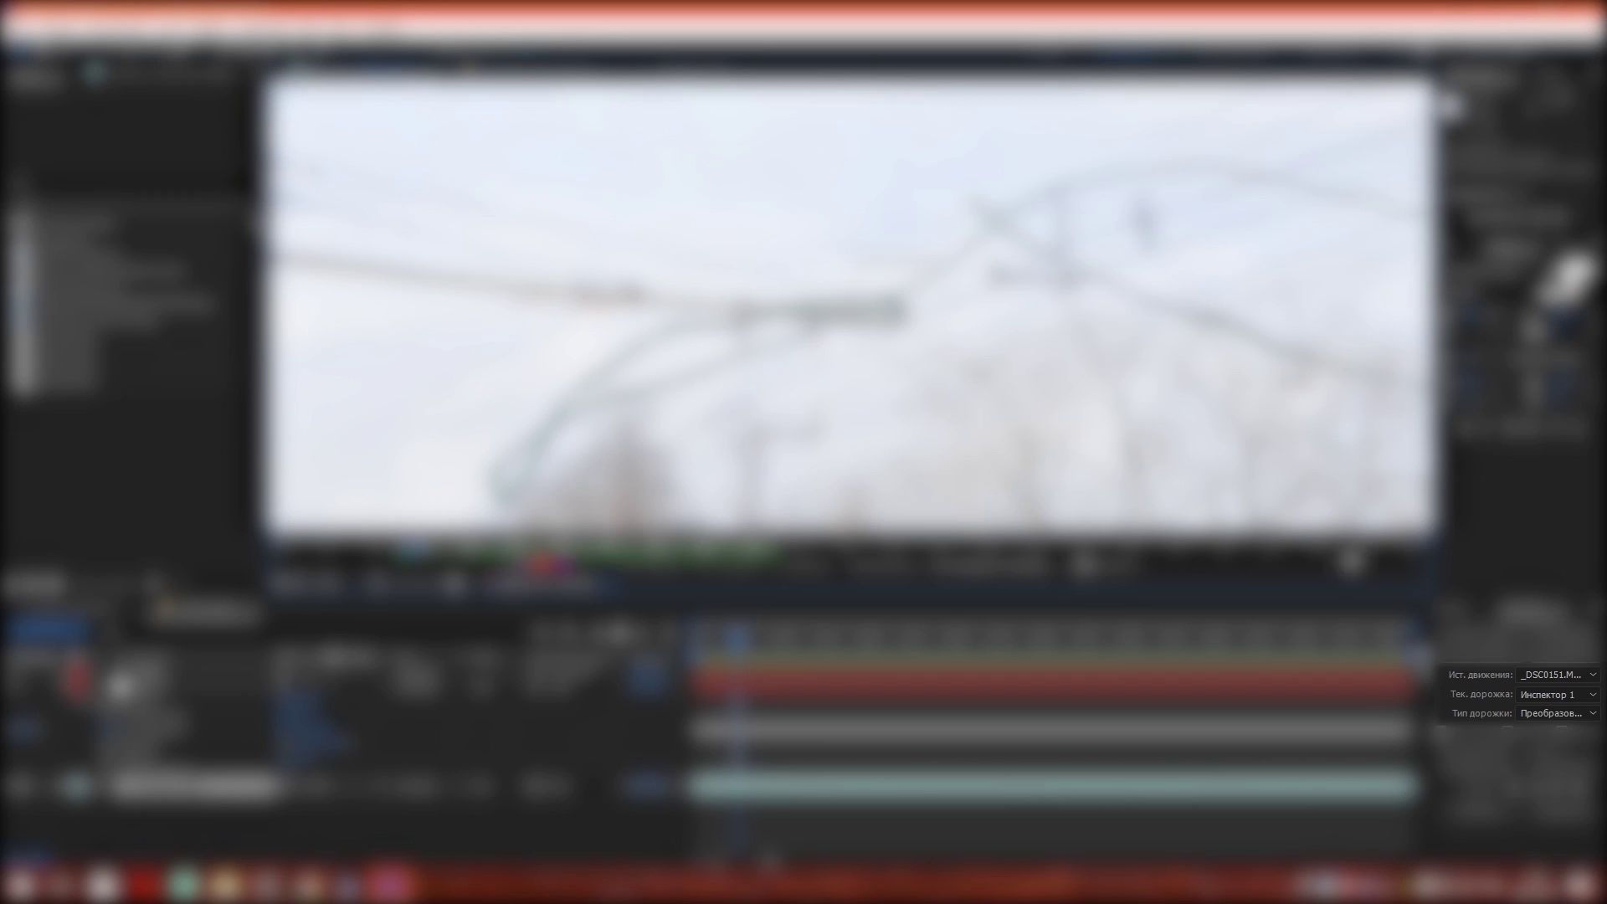
Set Motion Source to _DSC0151.MOV and Current Track to Инспектор 1.
click(1533, 674)
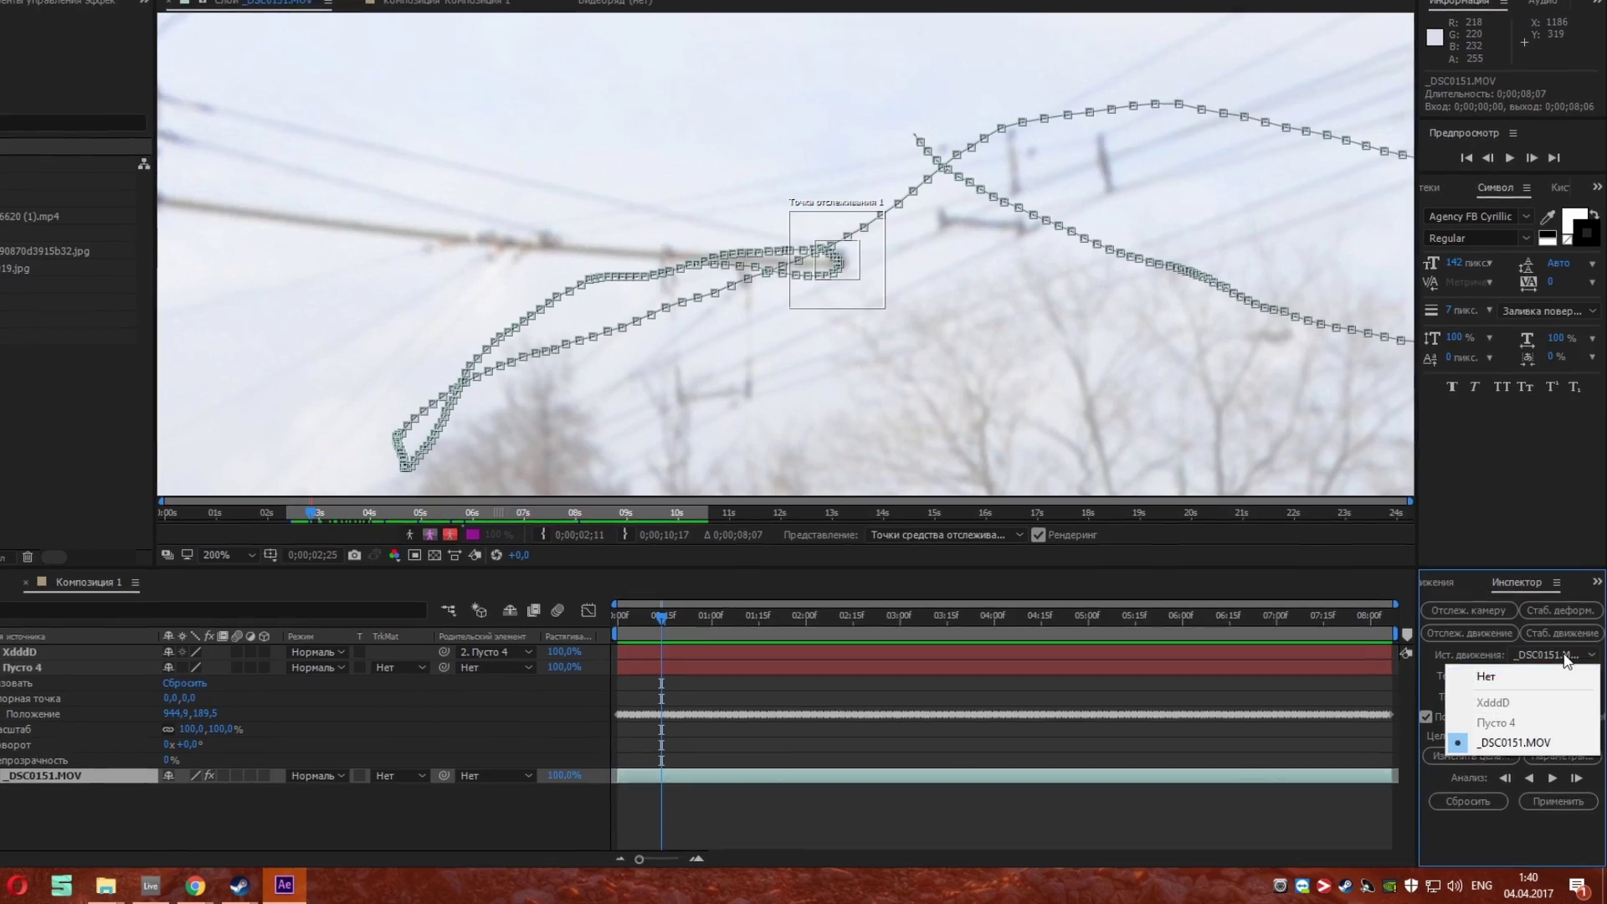
click(1507, 746)
click(1559, 687)
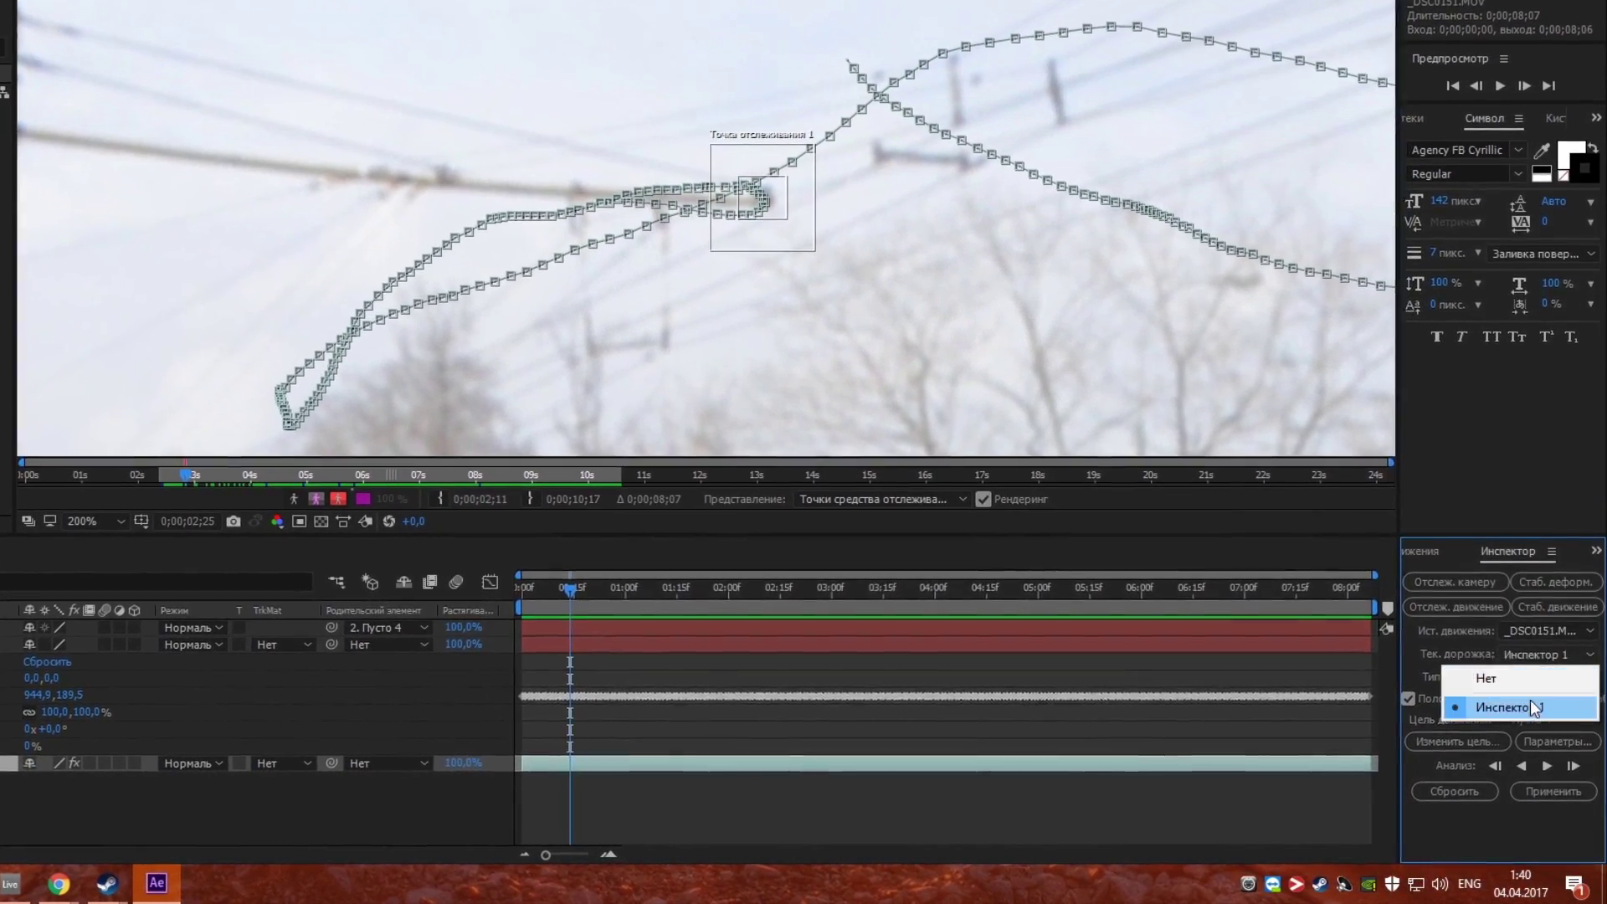
click(1526, 700)
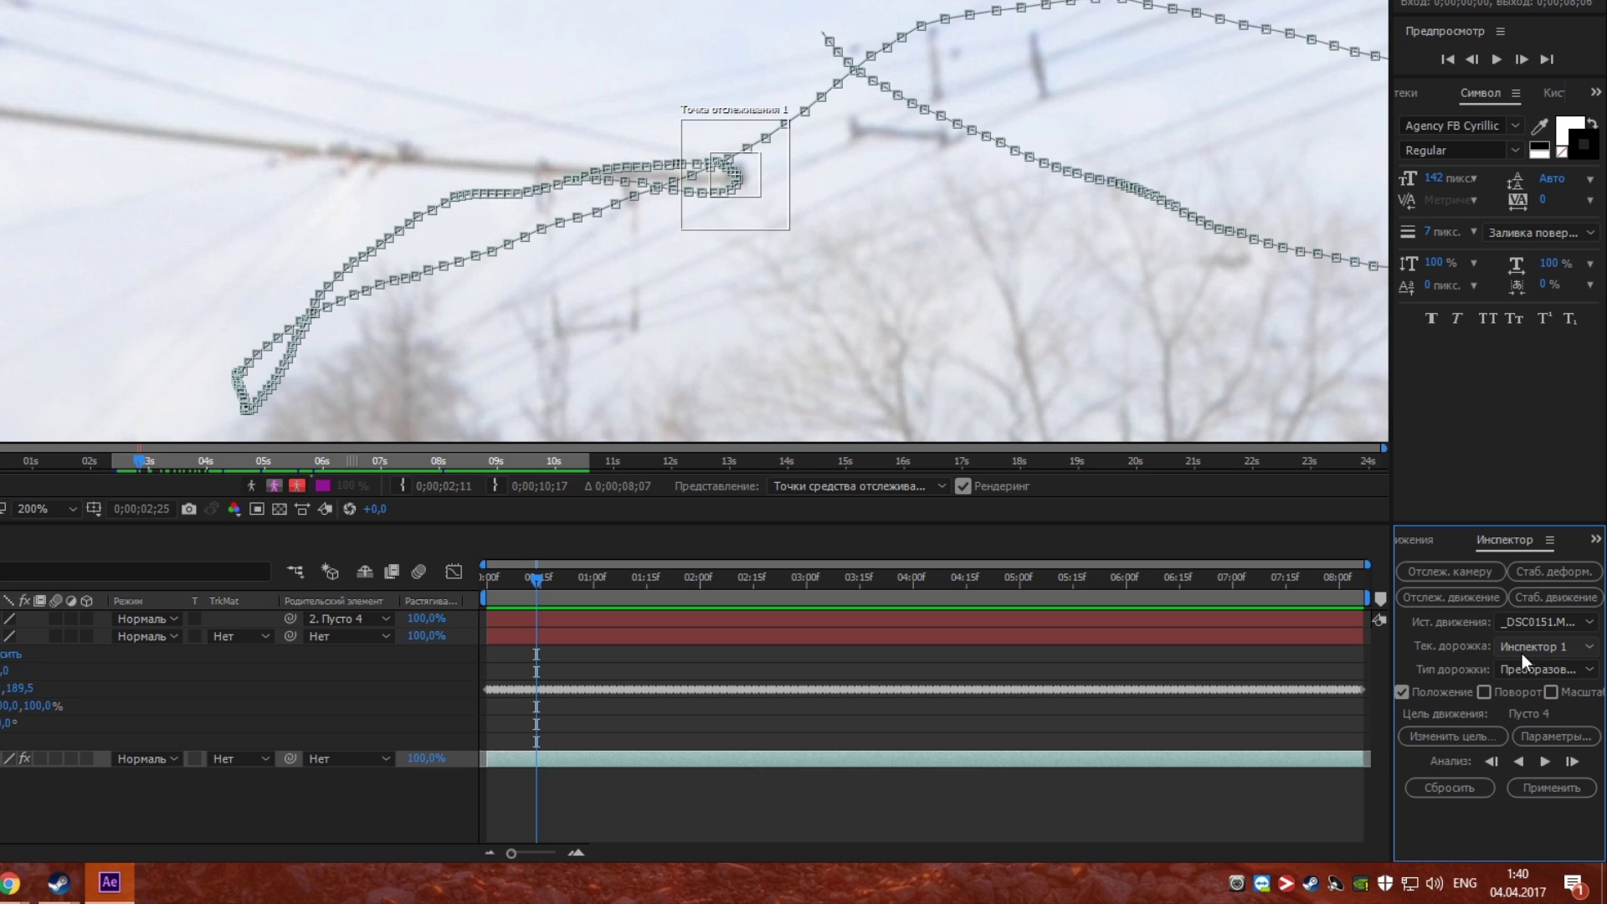
Add a second tracker, Инспектор 2, that tracks position, rotation and scale.
click(1468, 596)
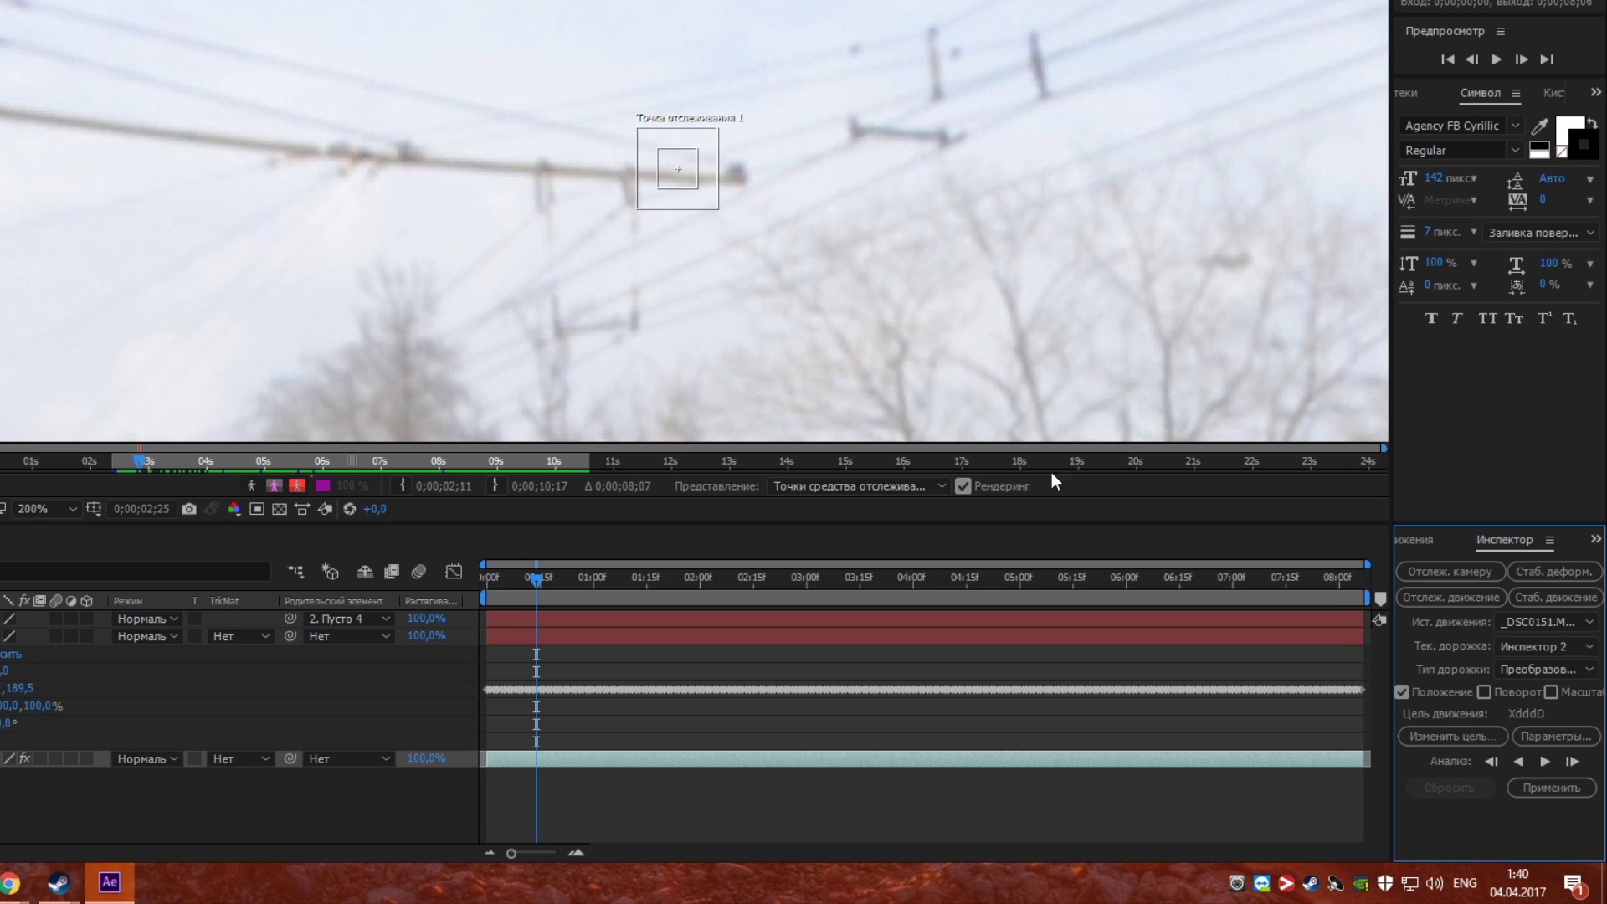
drag(712, 178, 729, 208)
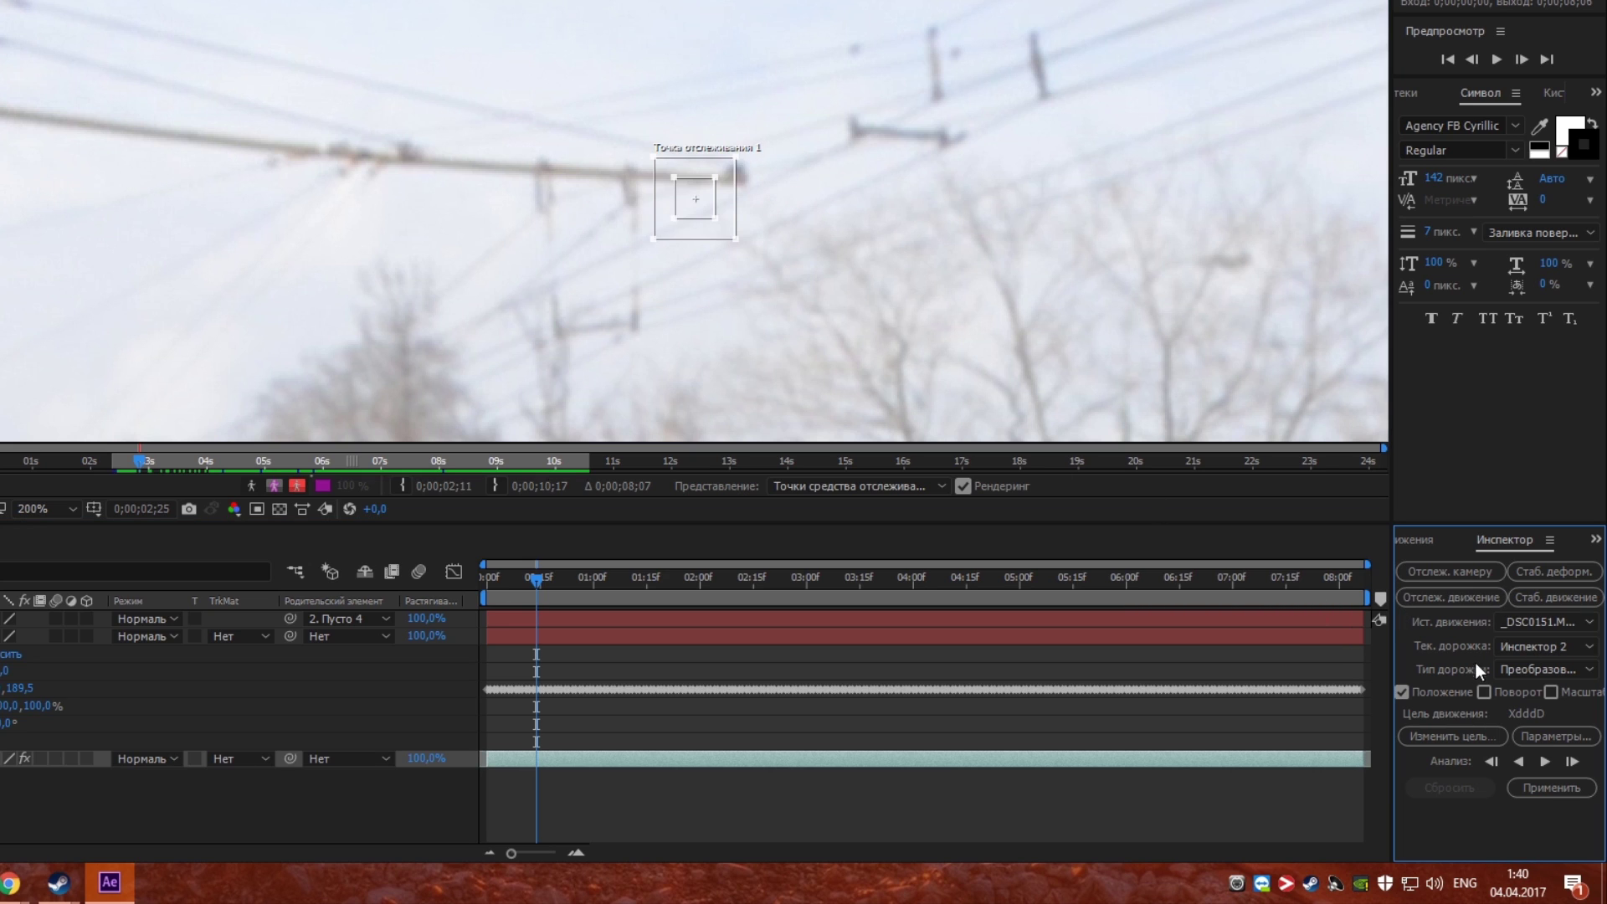
click(1519, 648)
click(1512, 700)
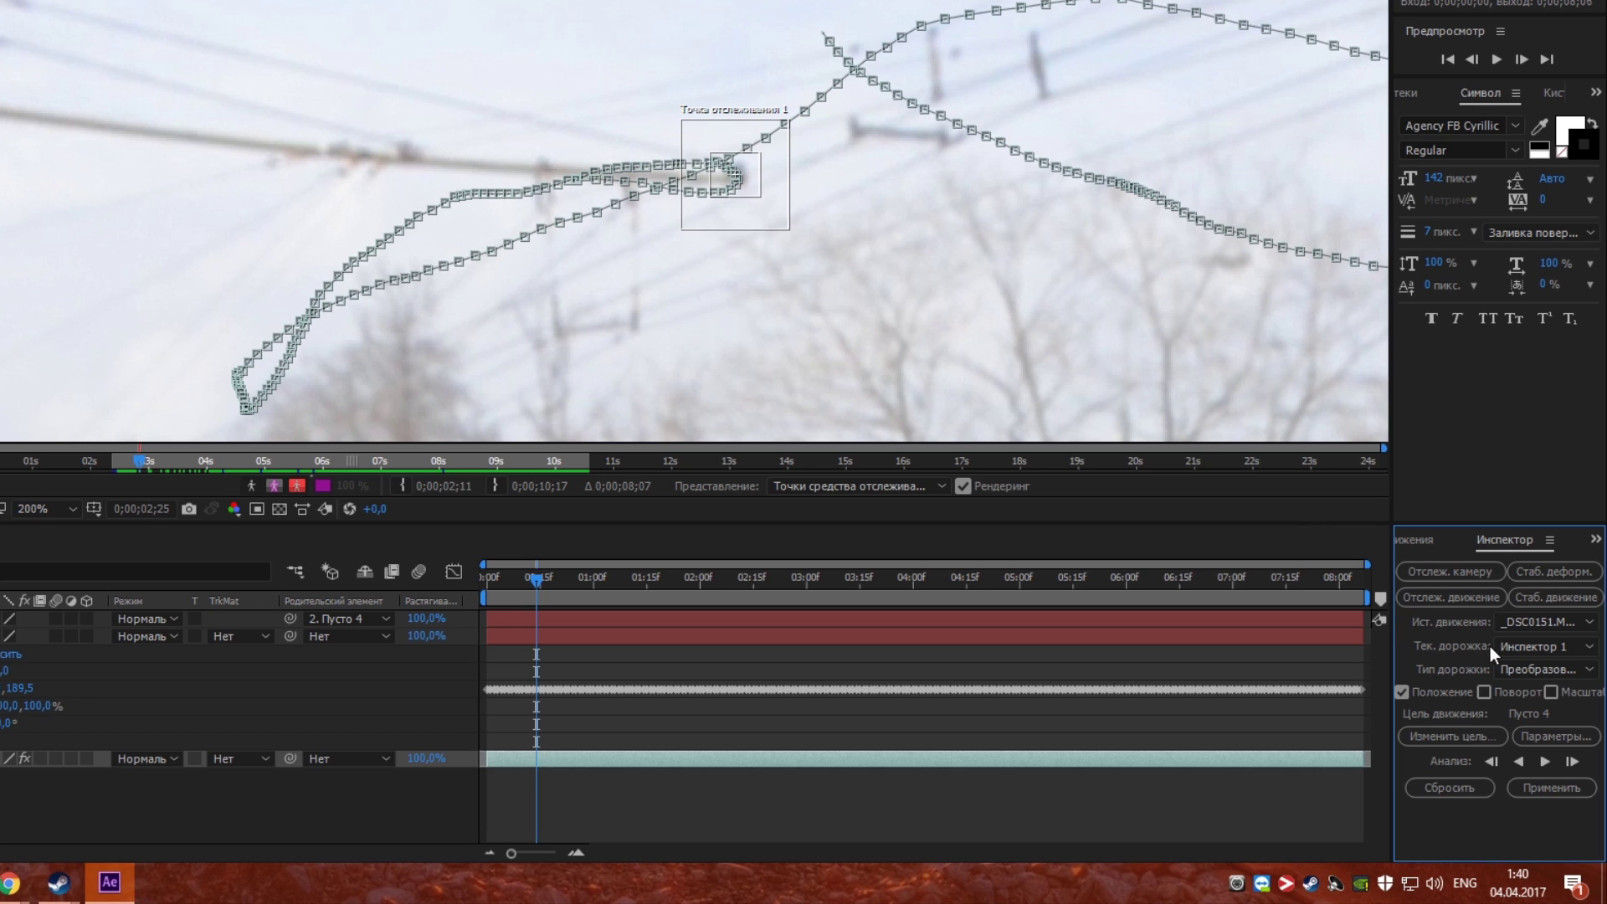
click(1546, 647)
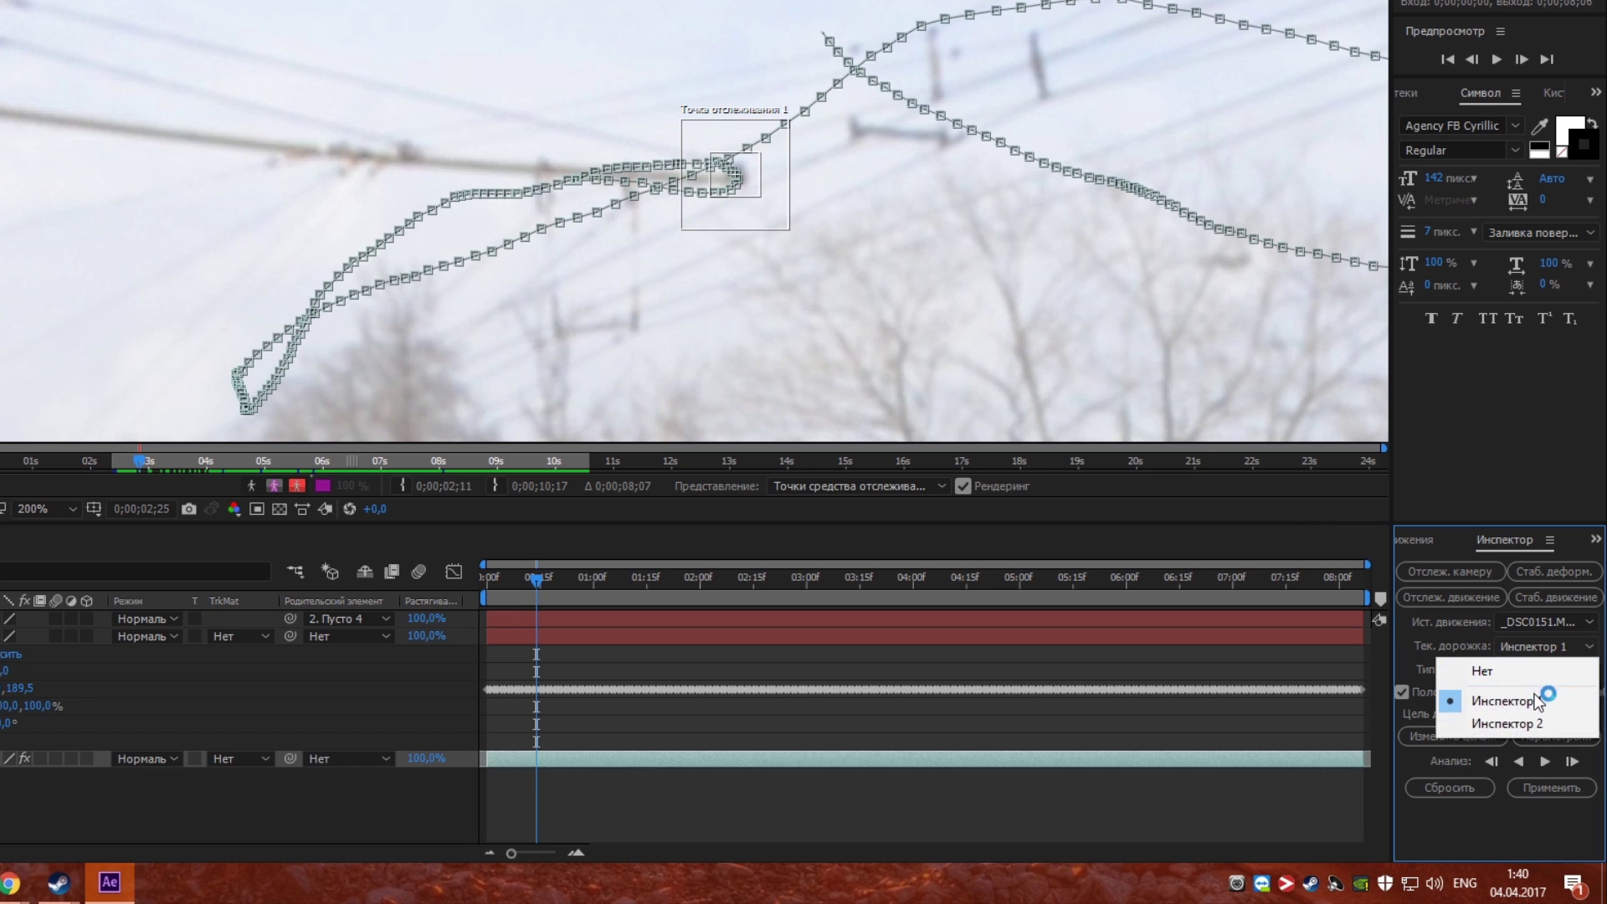
click(1548, 722)
click(1540, 675)
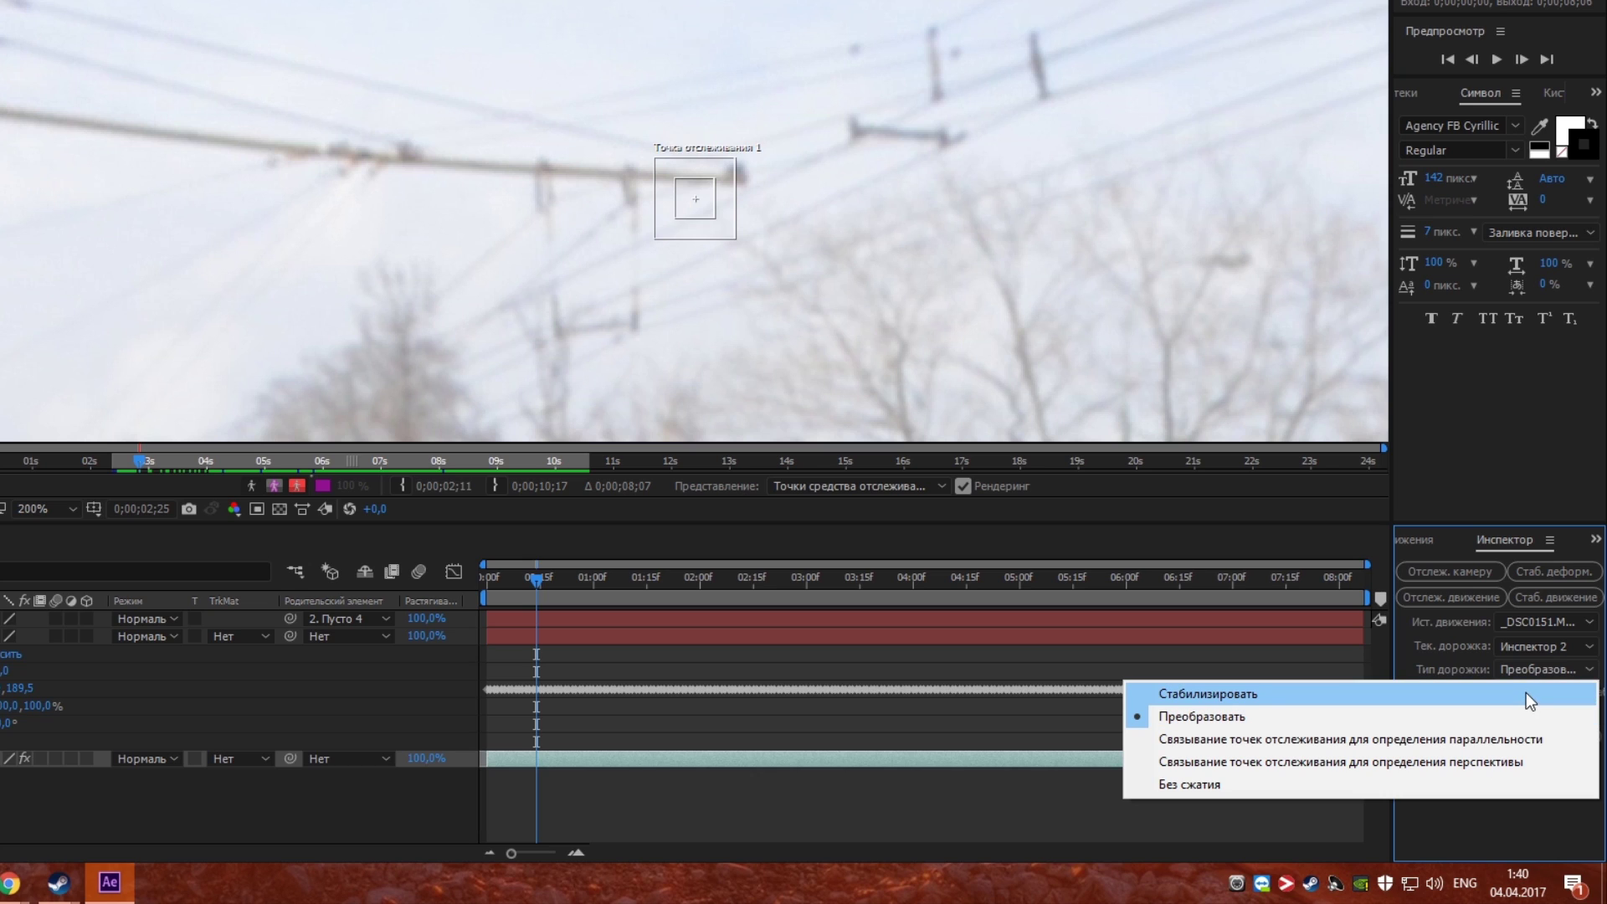
click(1469, 661)
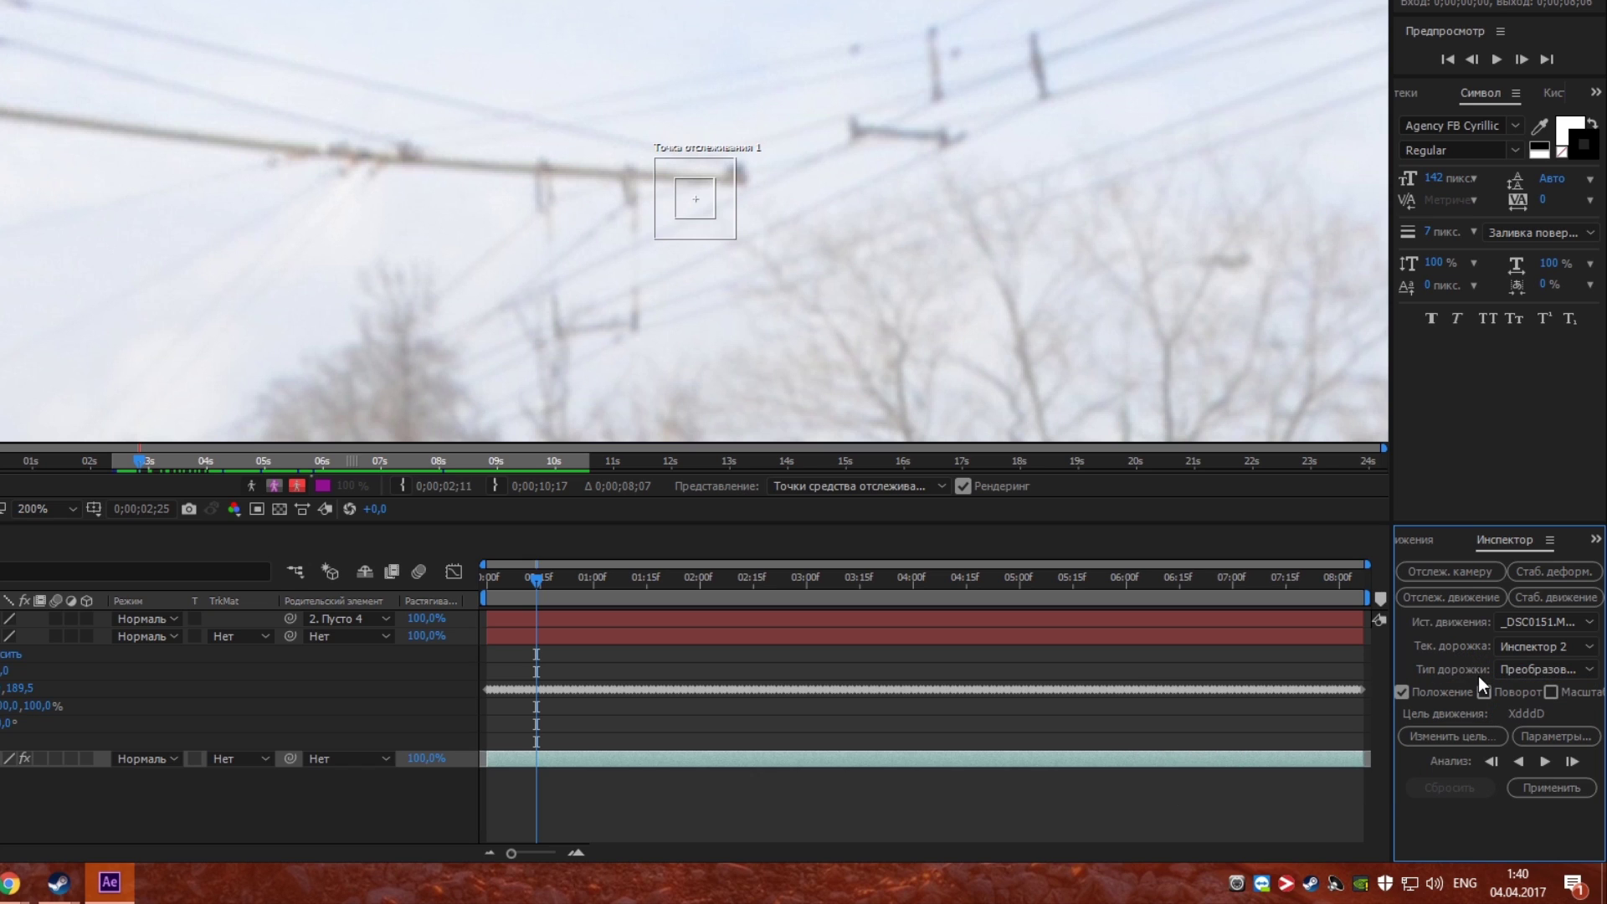
click(1485, 692)
click(1549, 693)
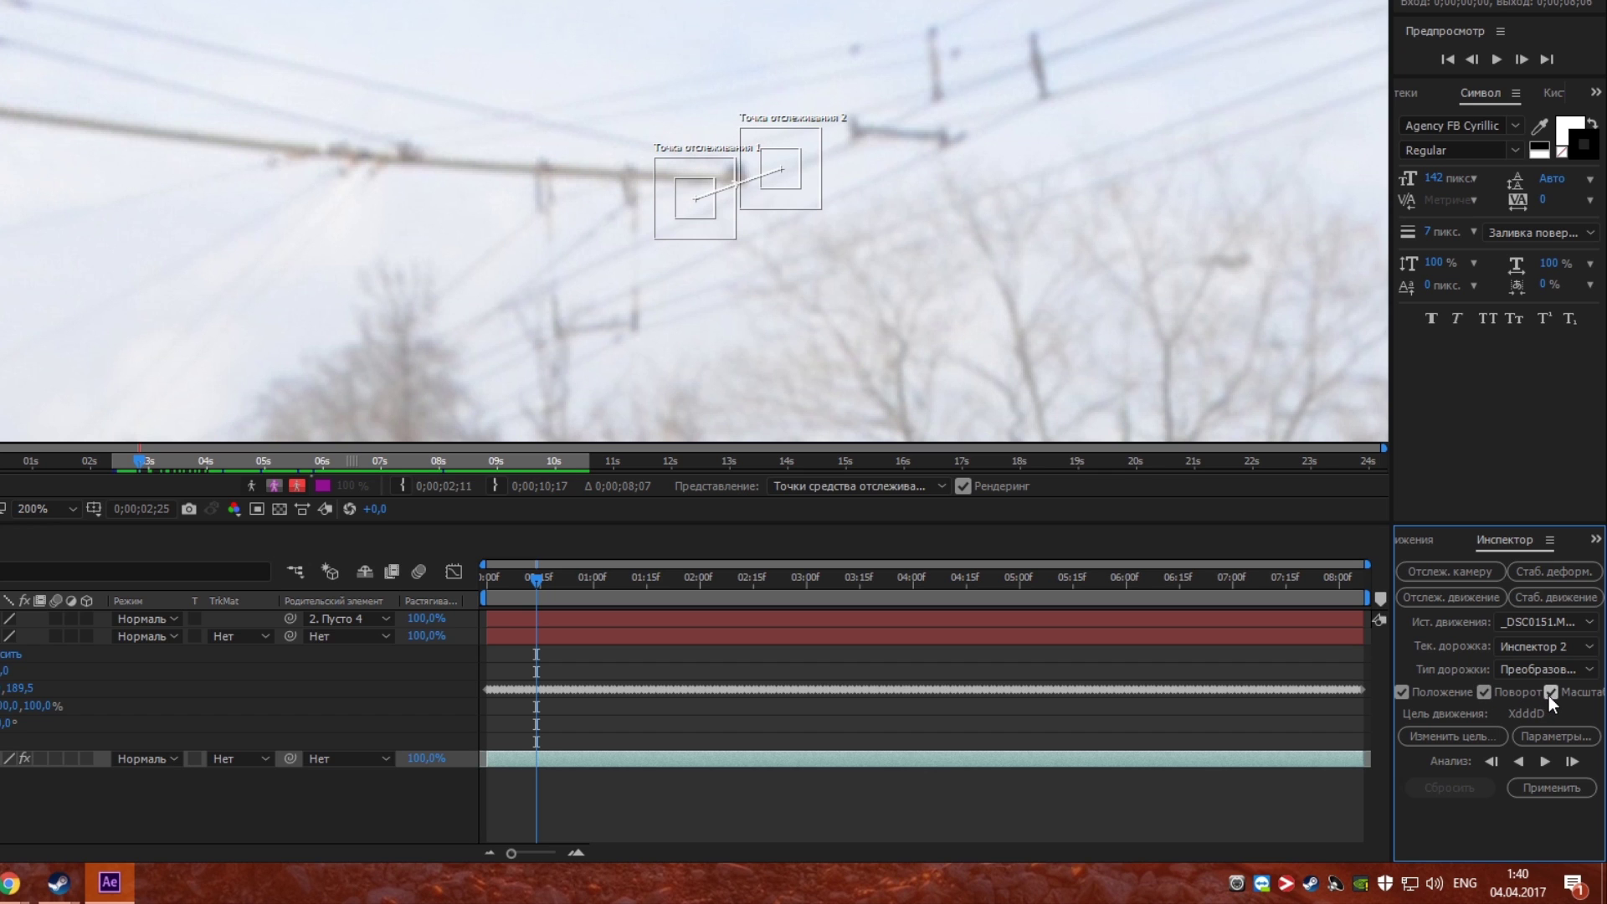
Place the second track point on the utility pole and analyze forward.
drag(909, 261, 1112, 288)
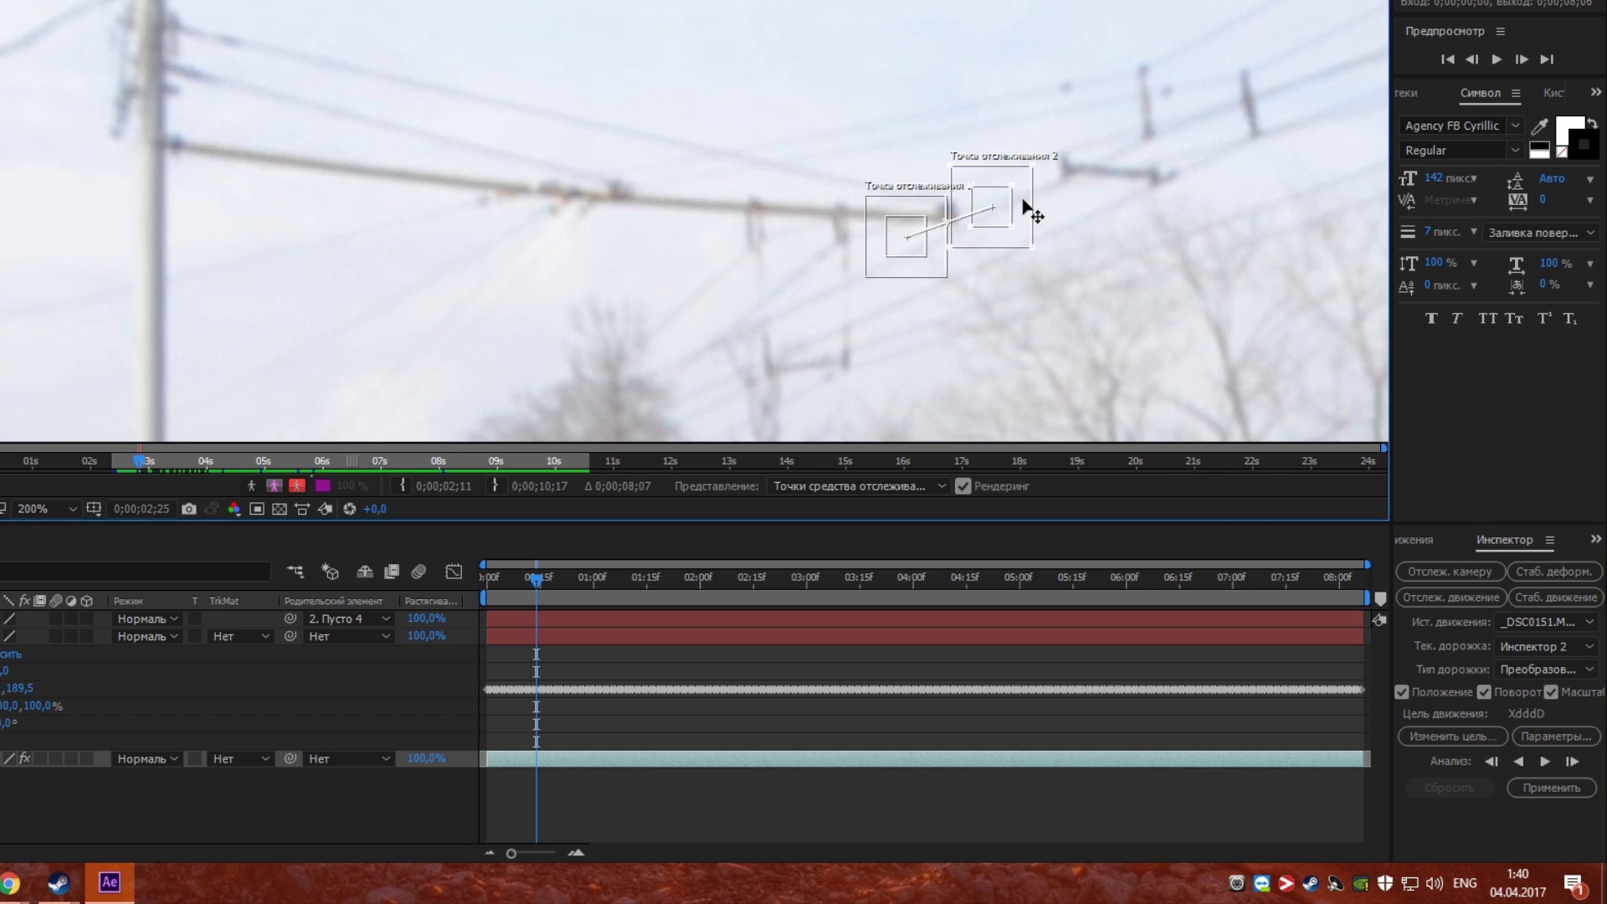
drag(1025, 205, 203, 142)
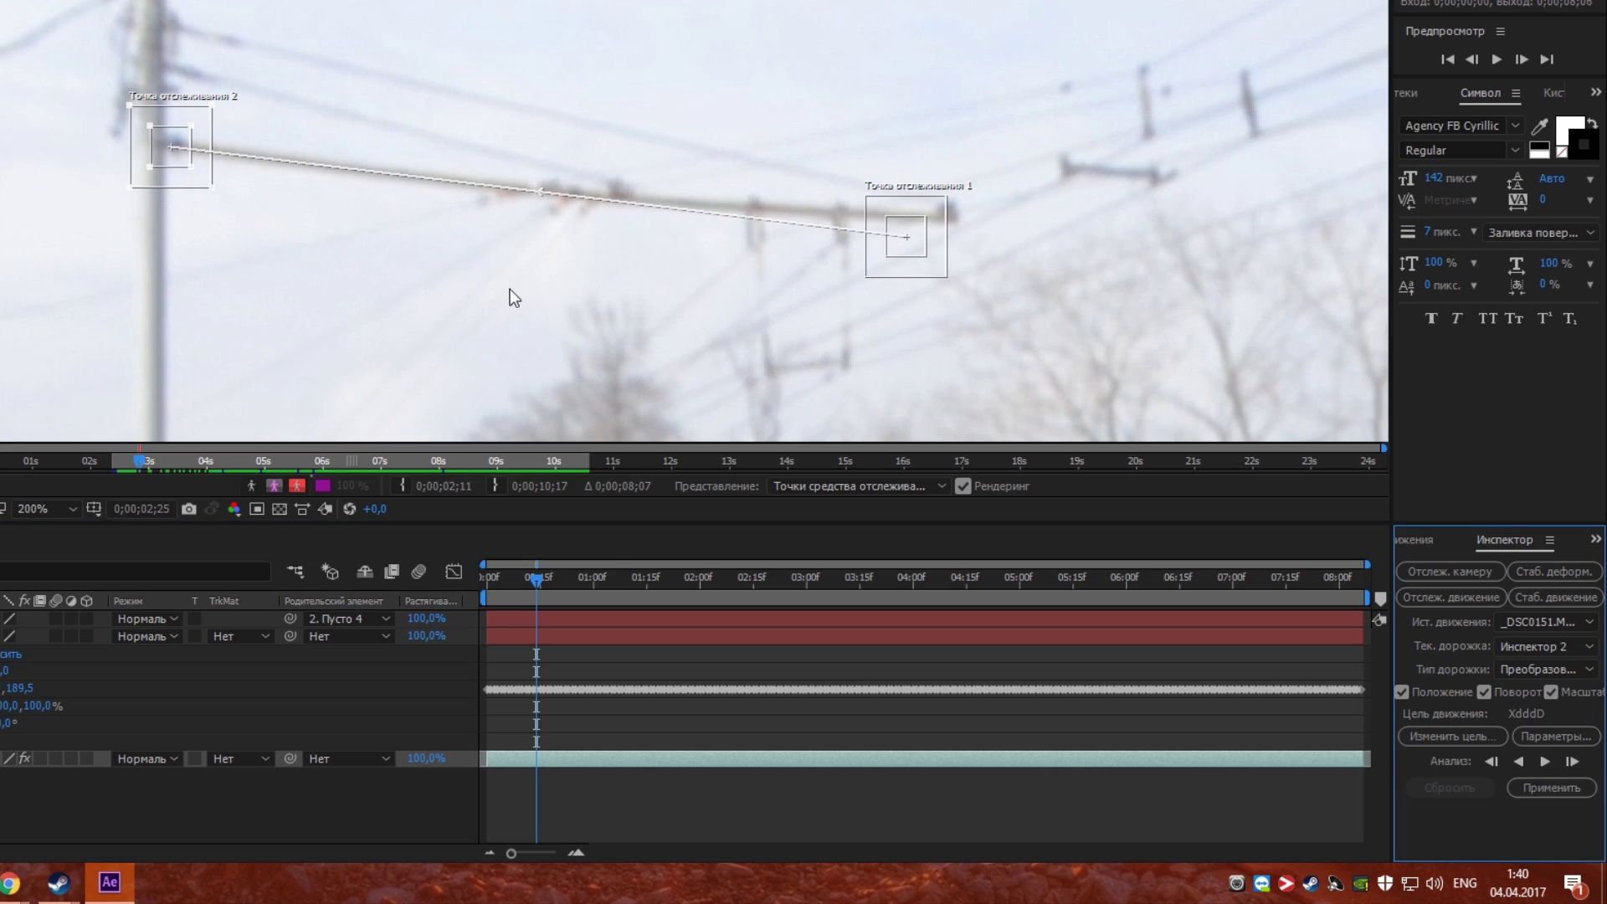
click(1547, 762)
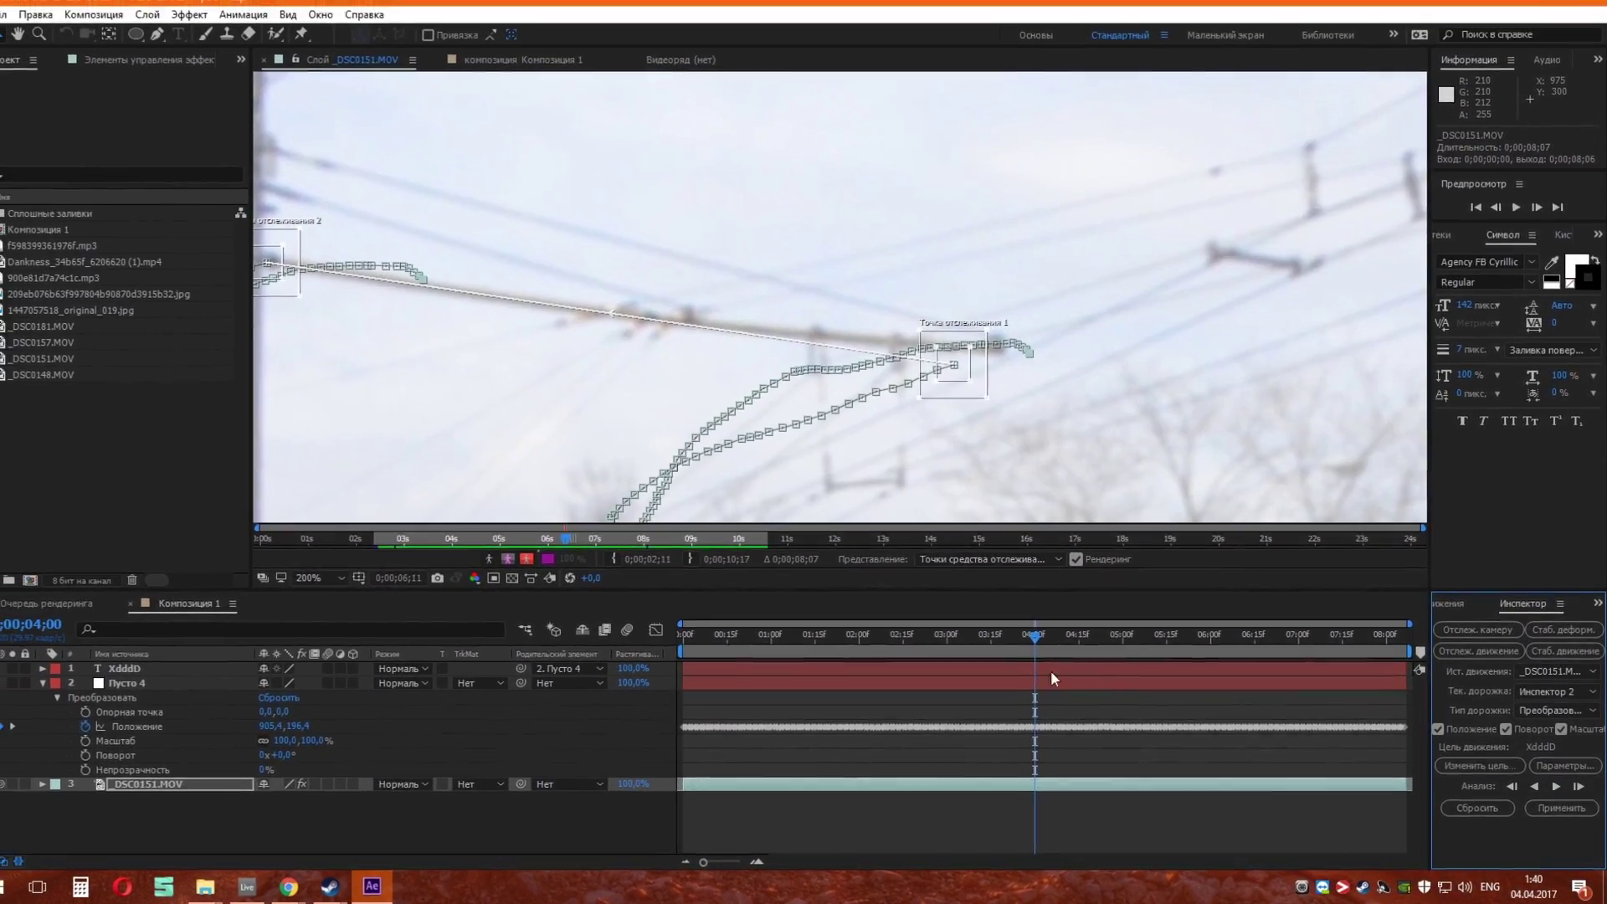
From the first frame, refit both track points on the pole joint and re-analyze forward.
mouse_move(1042, 637)
mouse_down()
mouse_move(685, 638)
mouse_move(763, 653)
mouse_move(698, 646)
mouse_up()
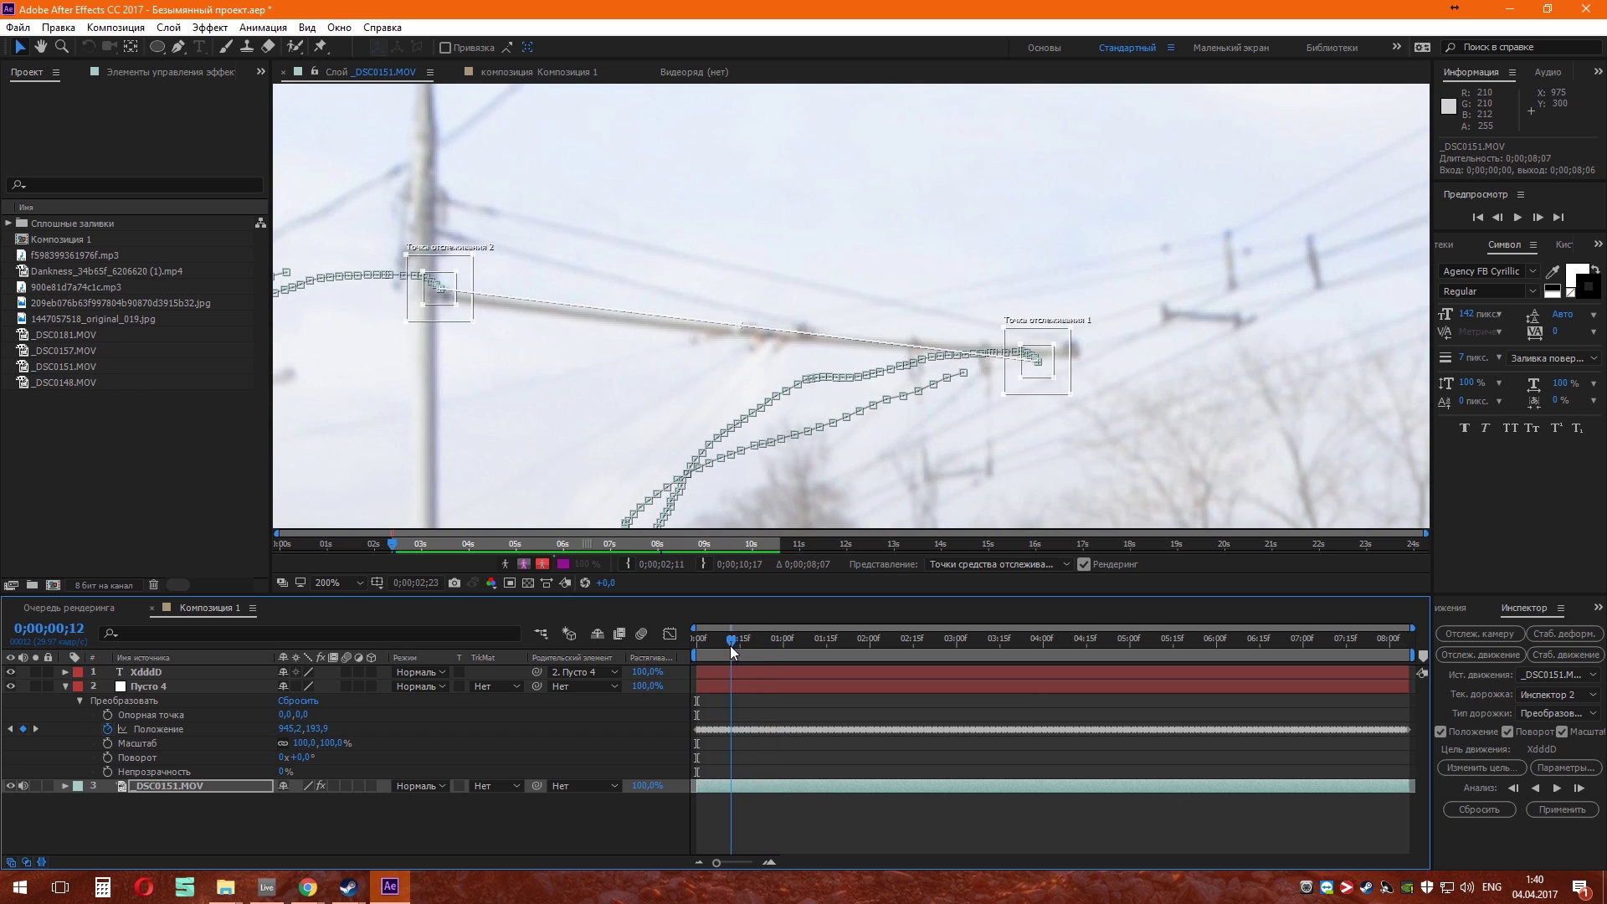
drag(1044, 383, 946, 369)
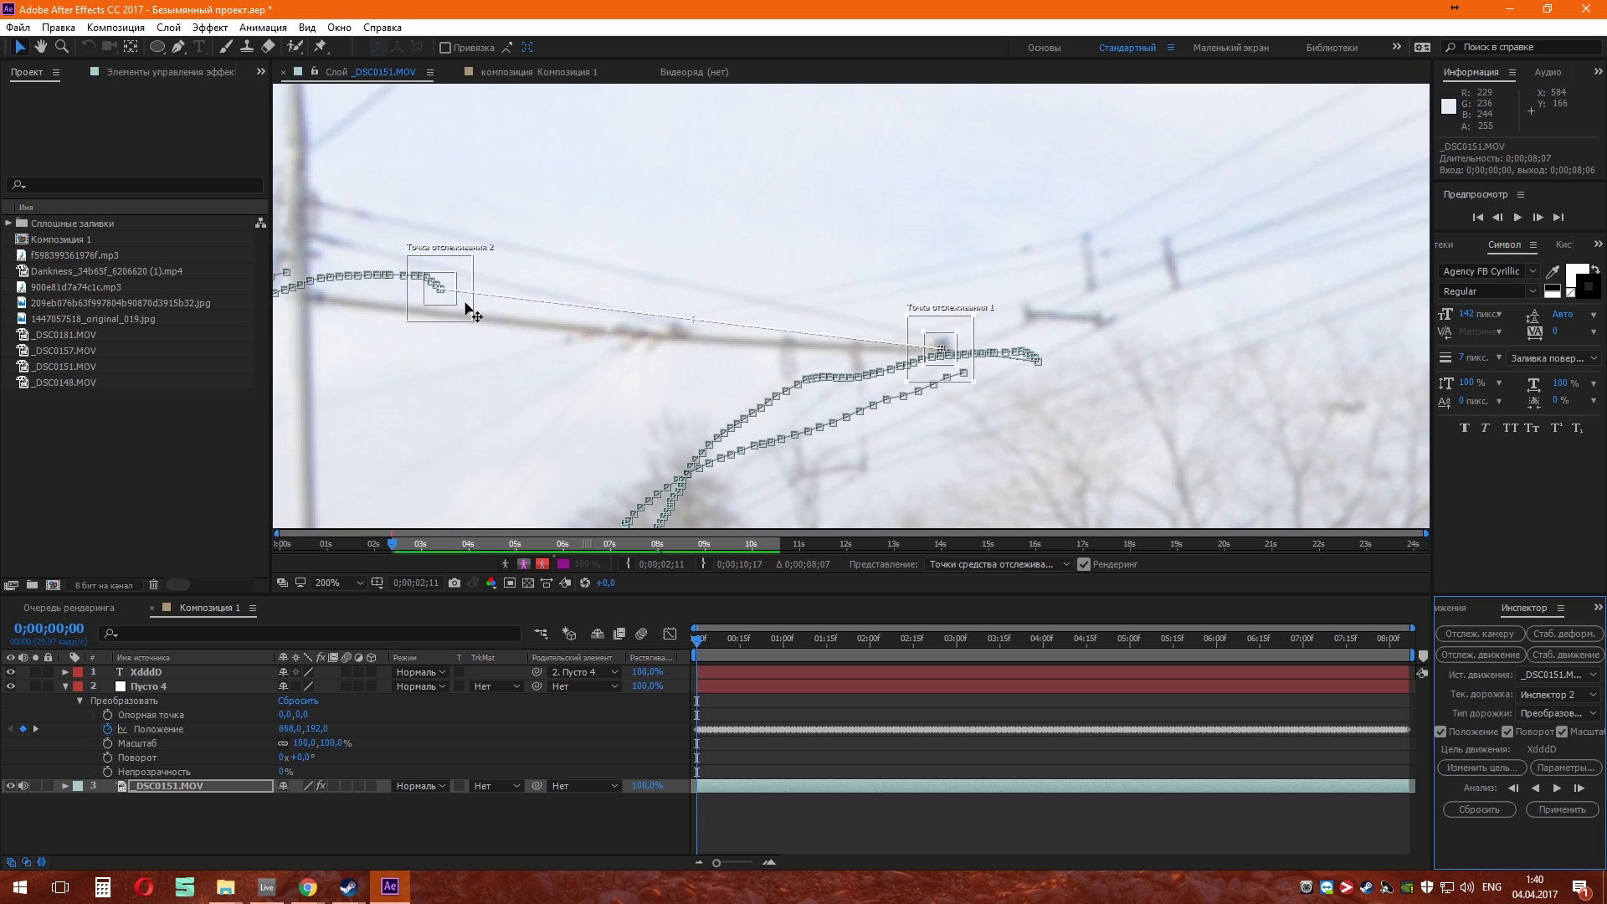
drag(466, 308, 336, 317)
click(1559, 788)
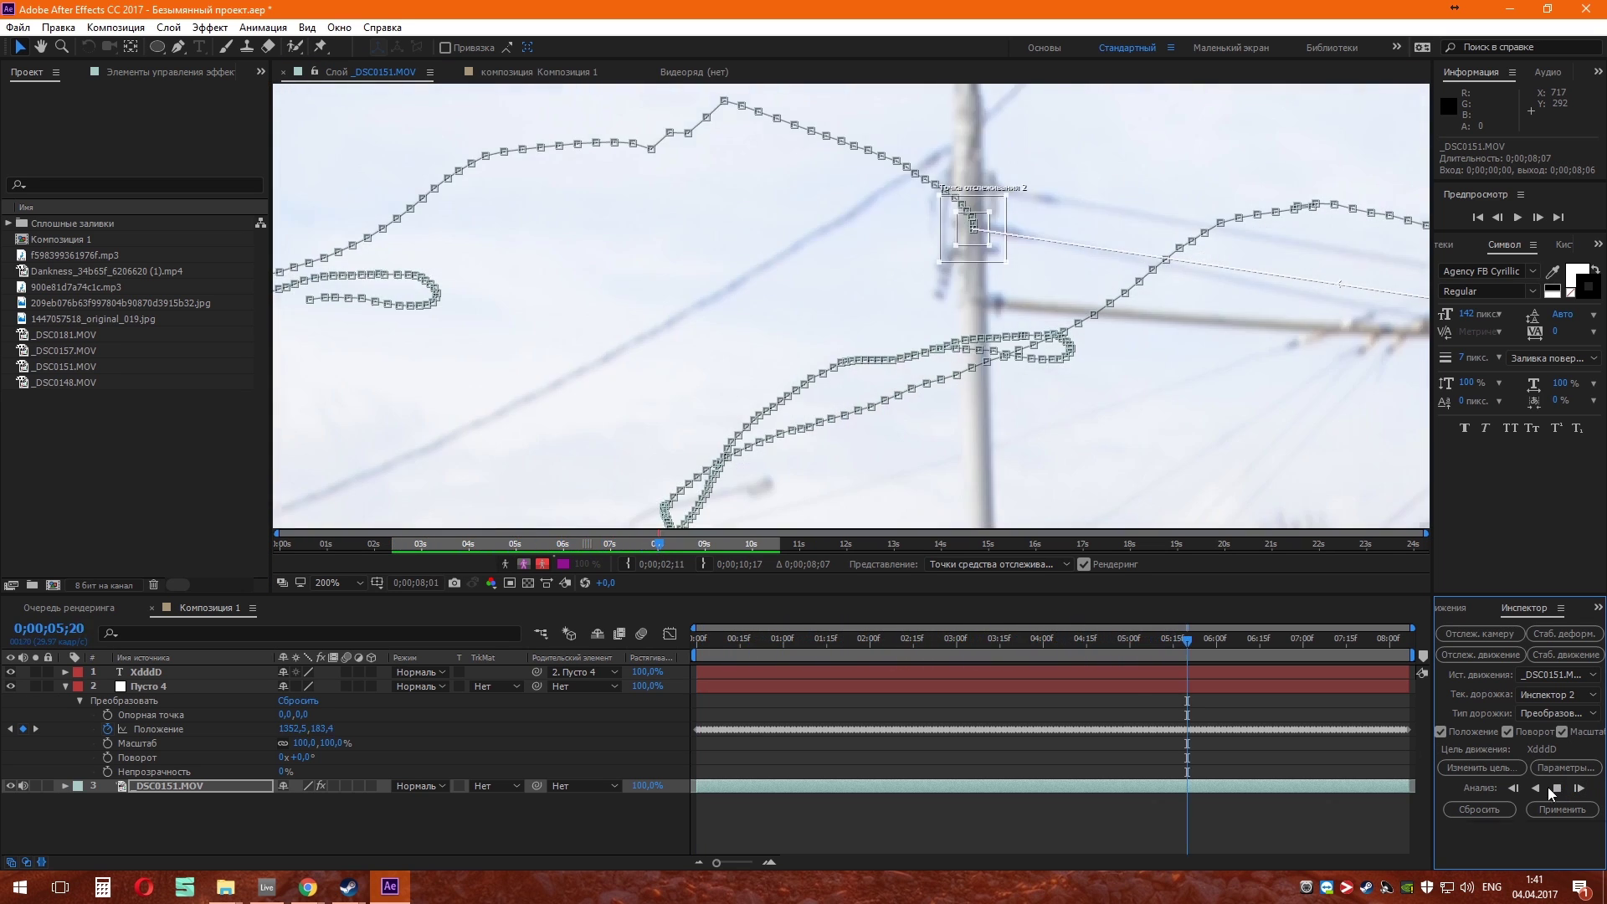
click(1559, 789)
key(Home)
key(slash)
Retarget the new track to the Пусто 4 null and apply it on X and Y.
click(1522, 775)
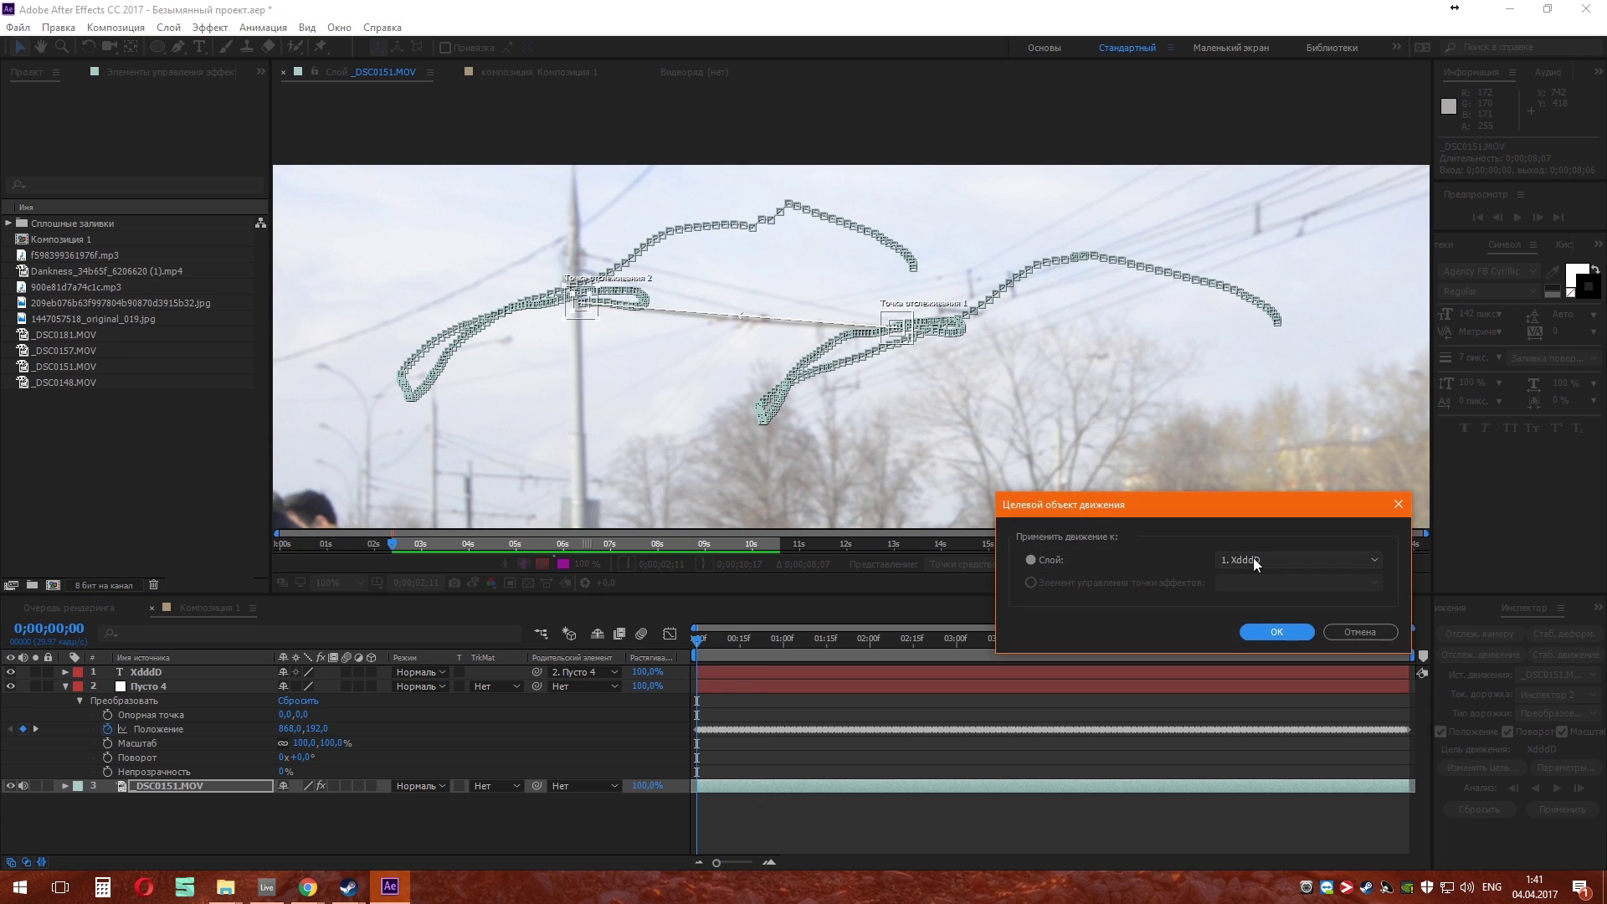
click(1253, 558)
click(1253, 572)
click(1266, 626)
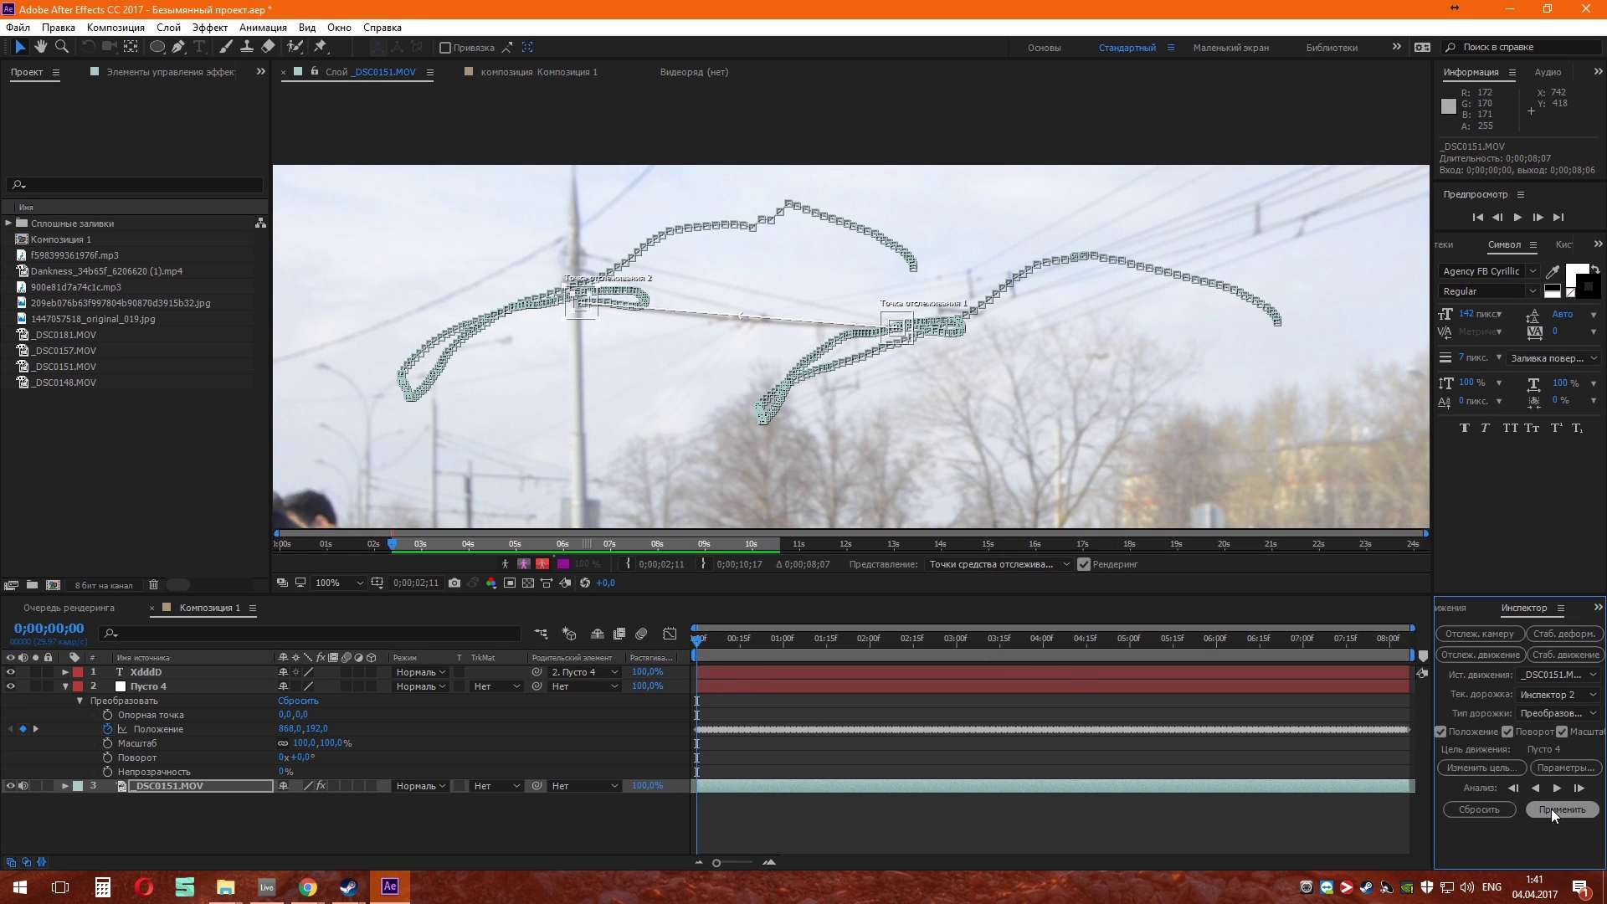
click(1550, 809)
click(1254, 665)
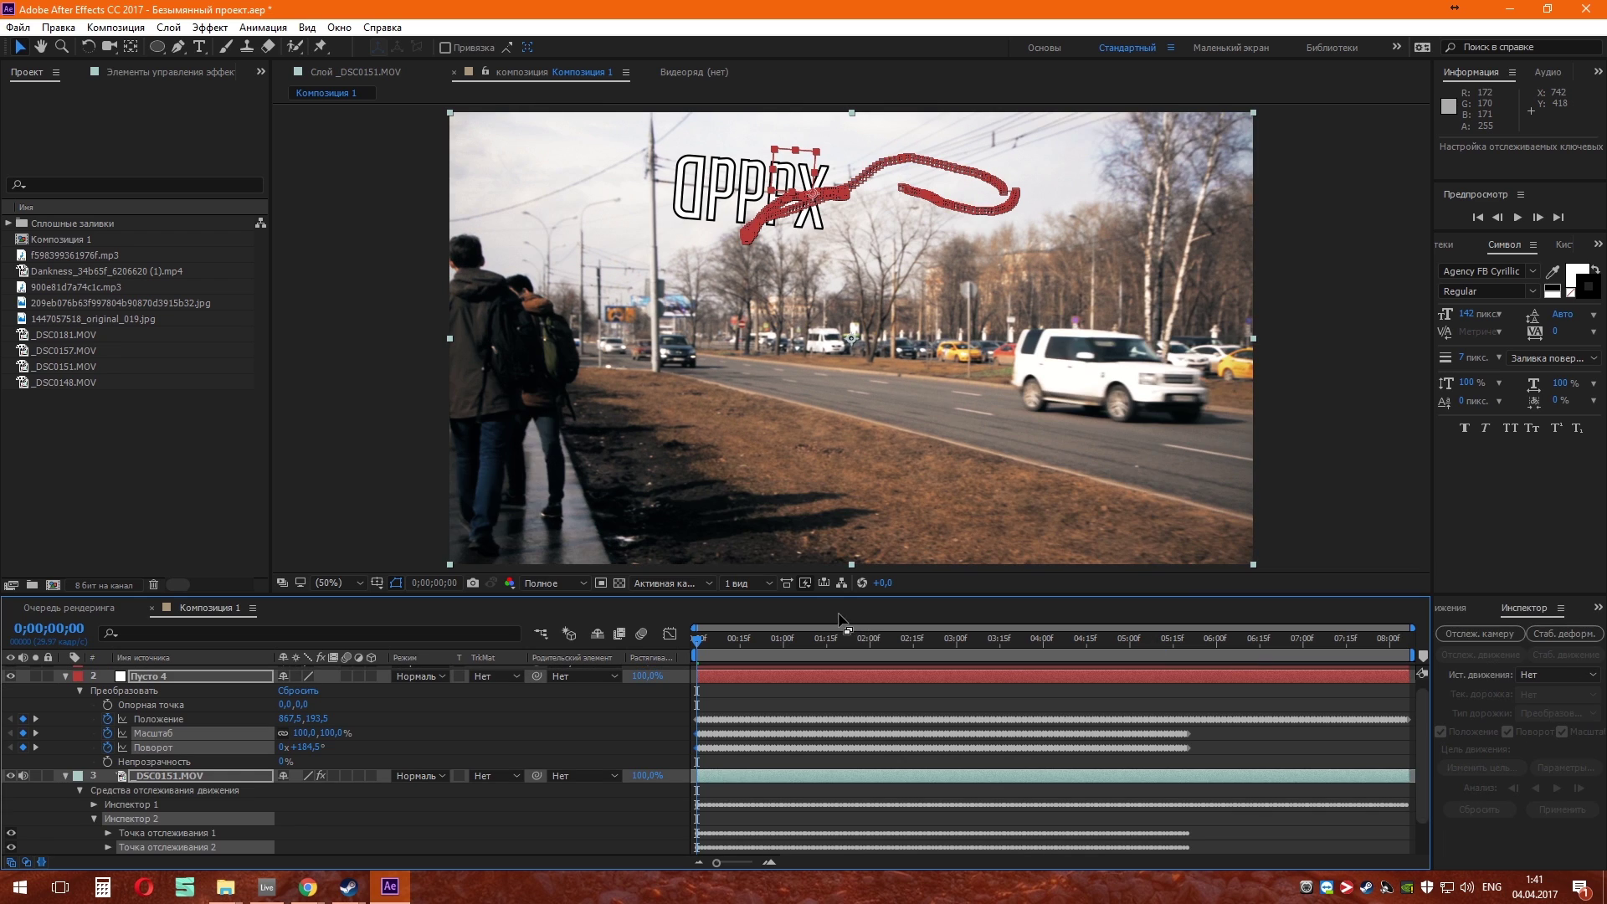
Preview the composition to check the parented text follows the footage.
click(691, 648)
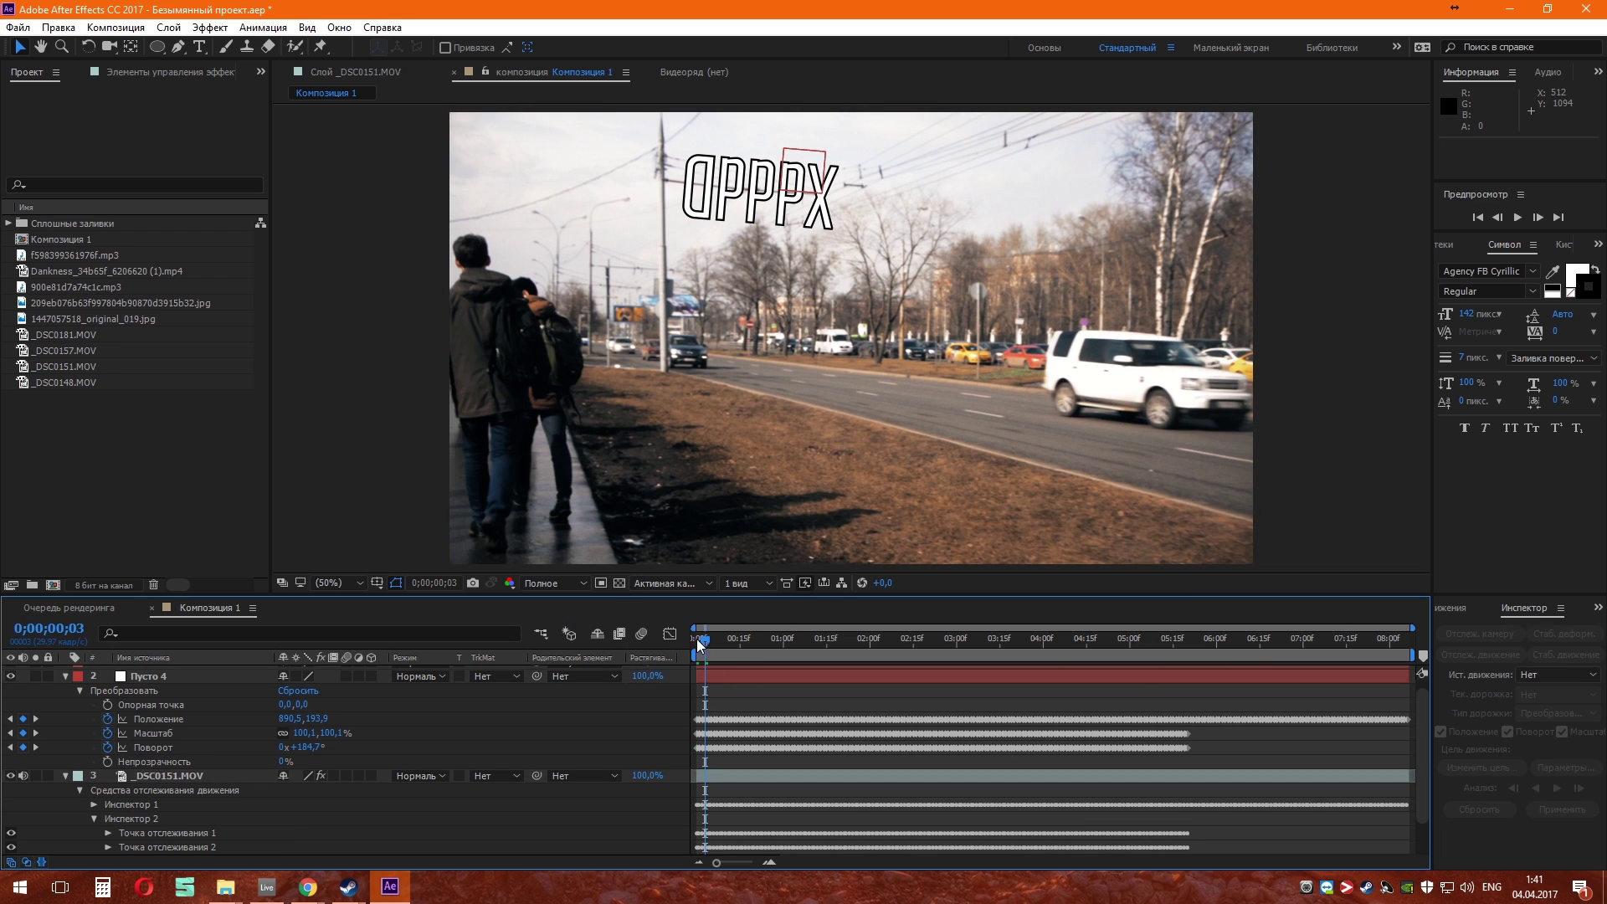
key(space)
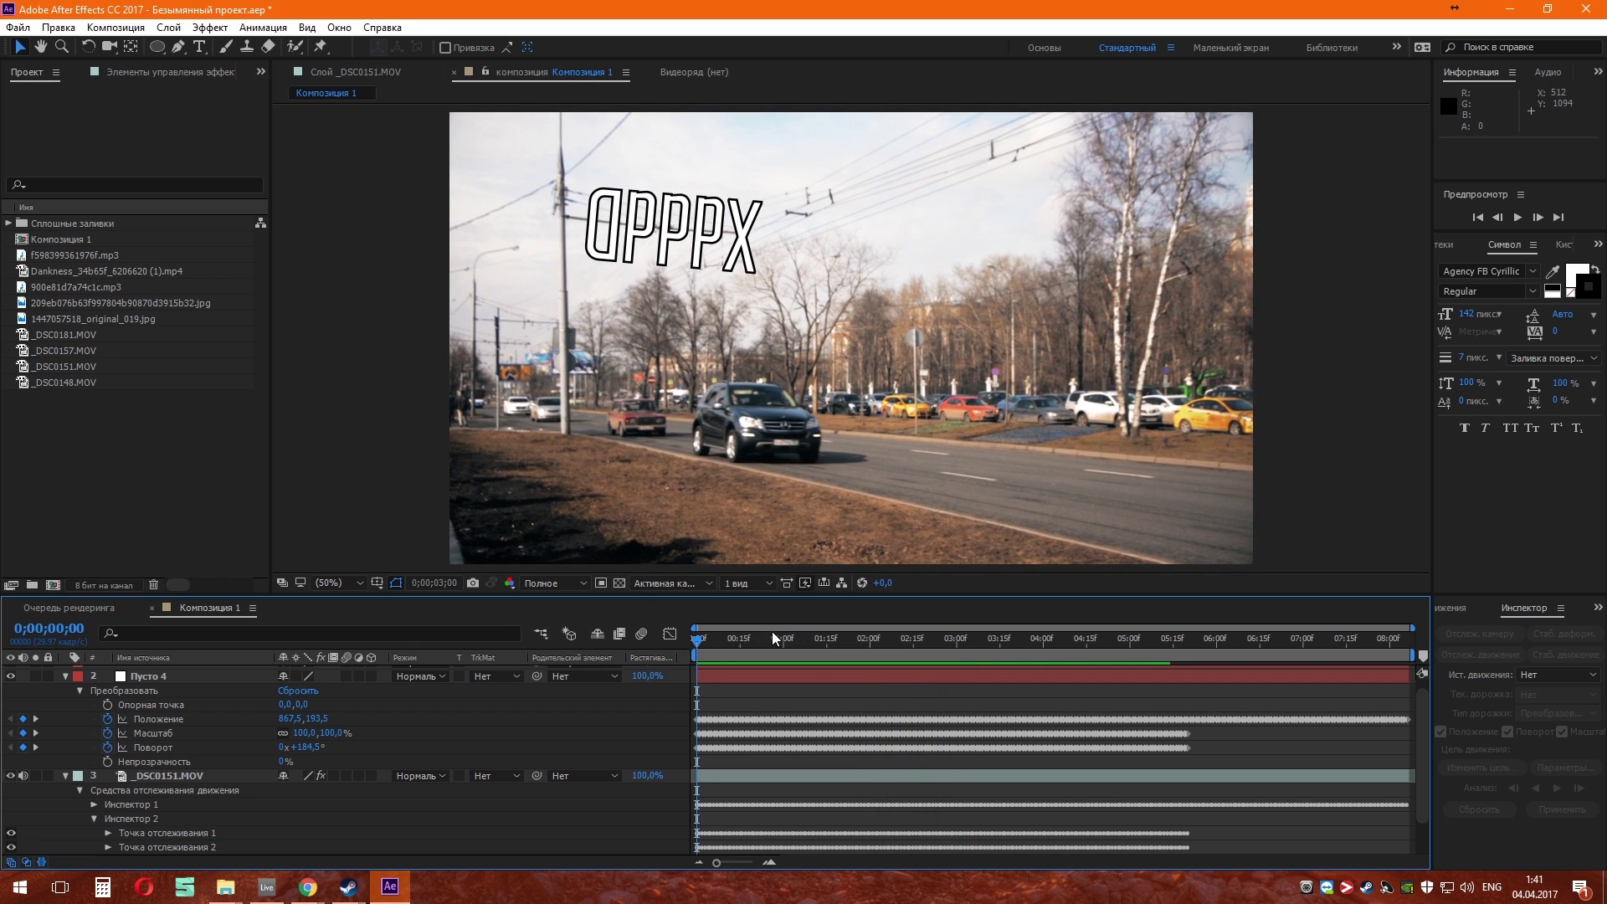
key(space)
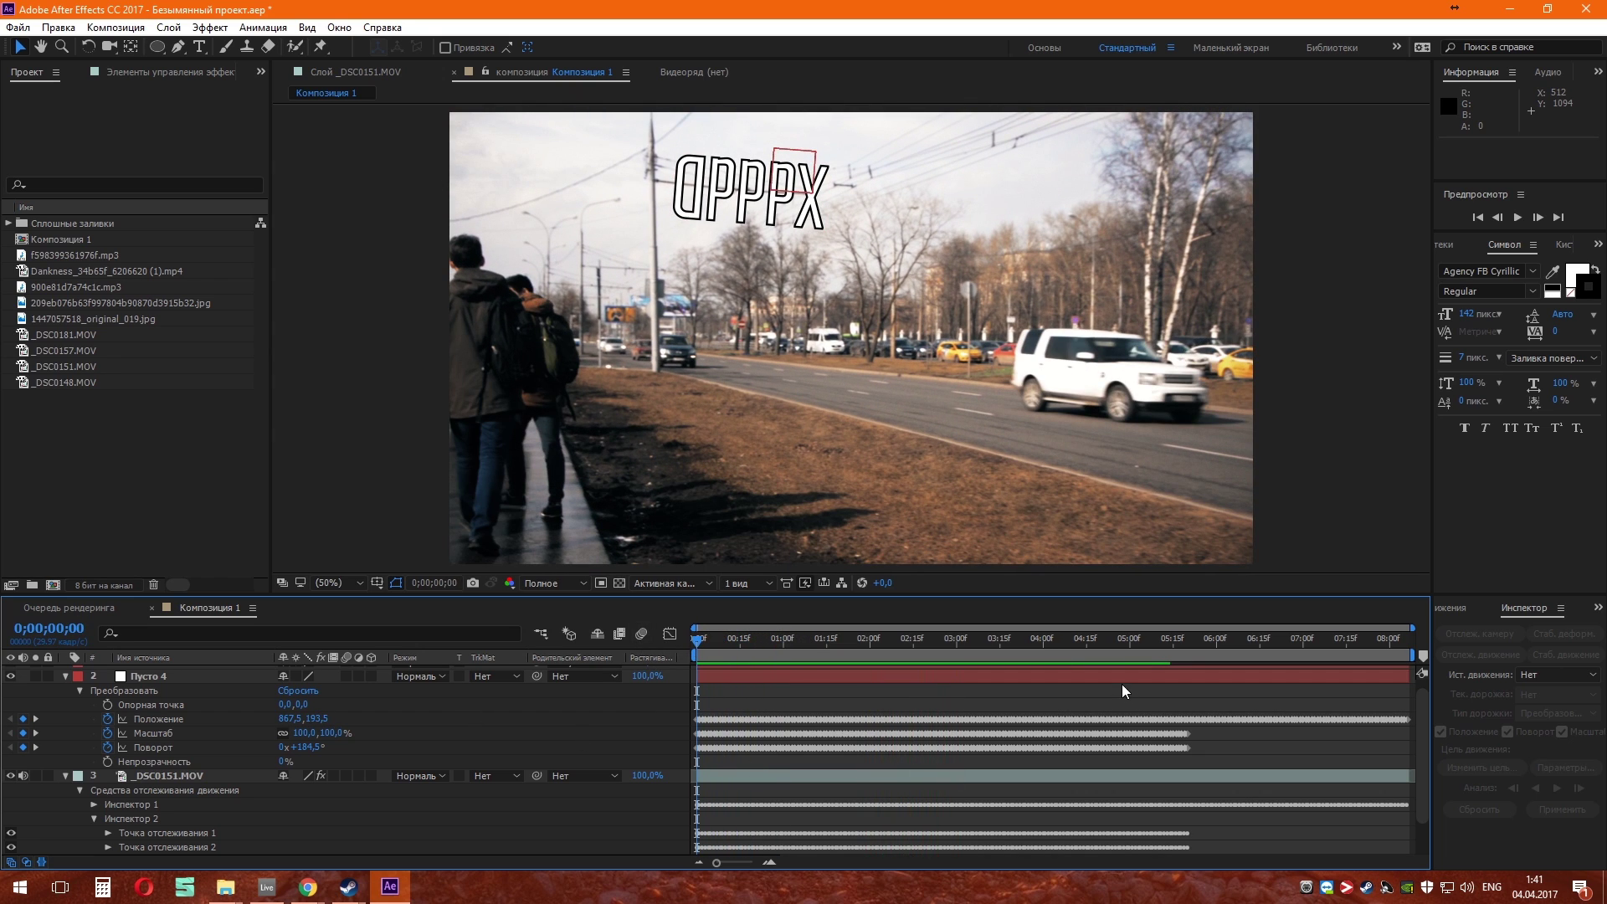
scroll(195, 760, up, 1)
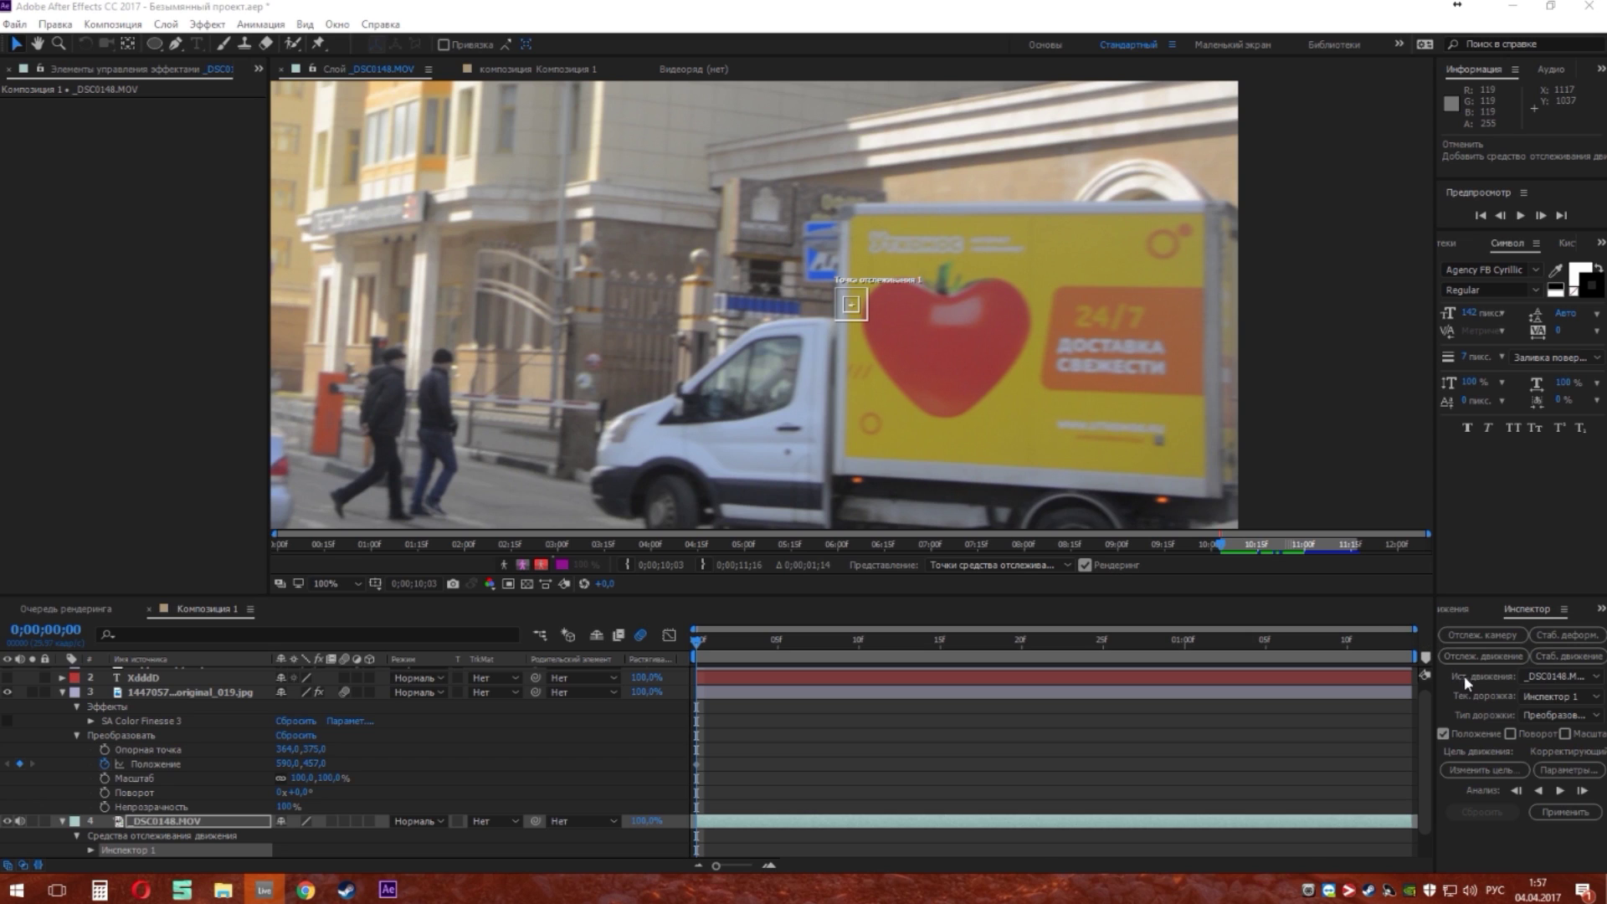
Switch Track Type to Parallel Corner Pin and move track points 1–3 toward the panel corners.
click(1557, 715)
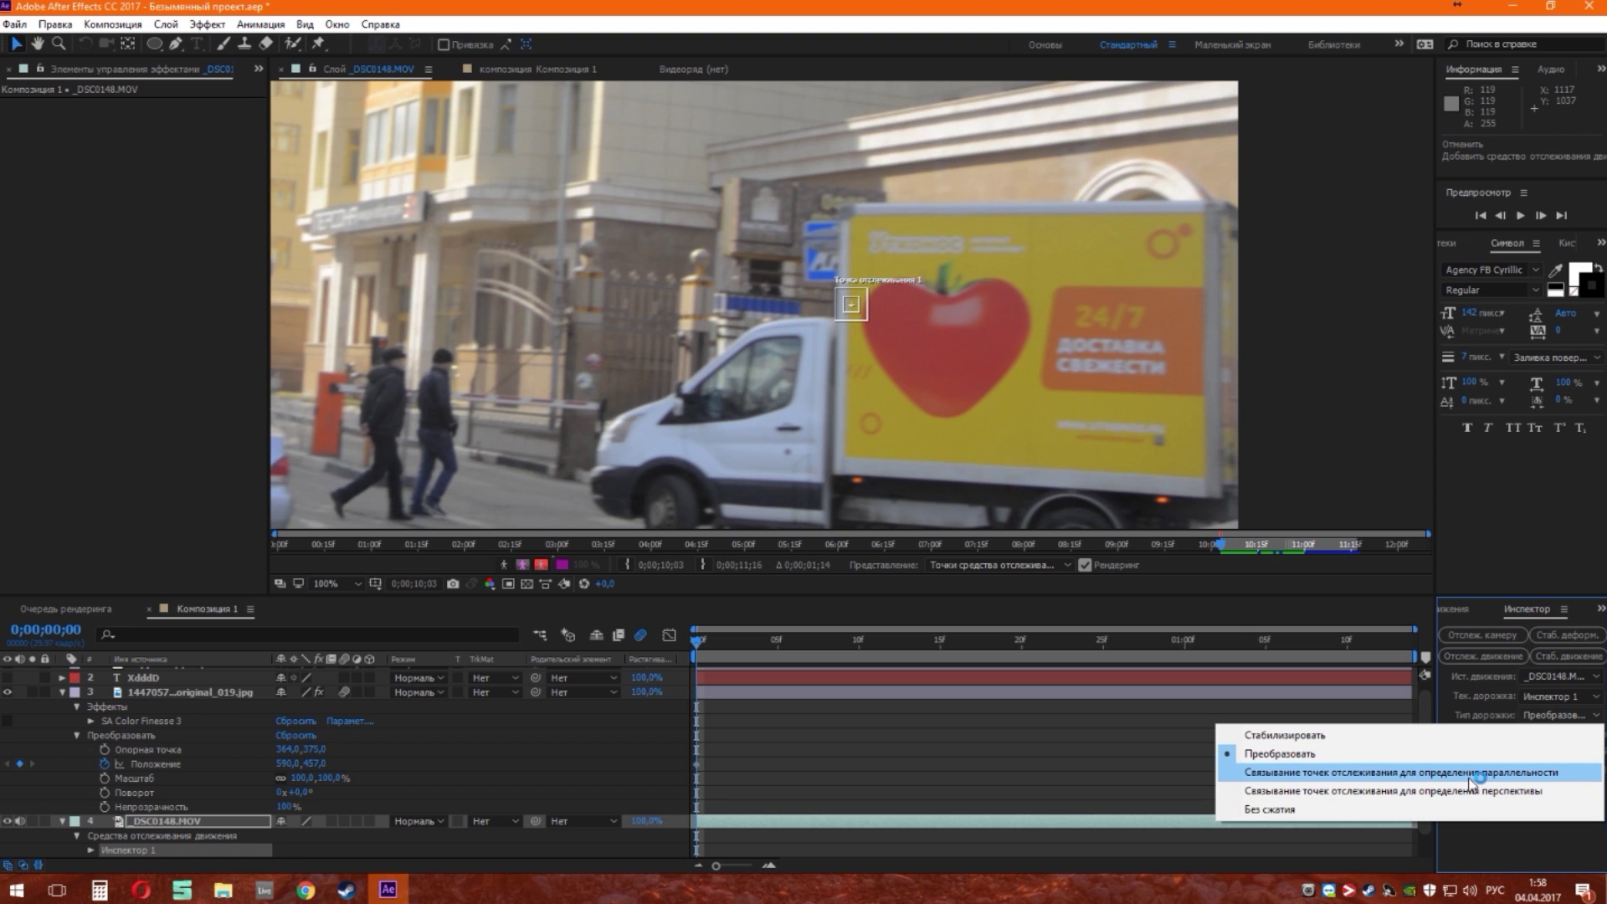
click(1471, 779)
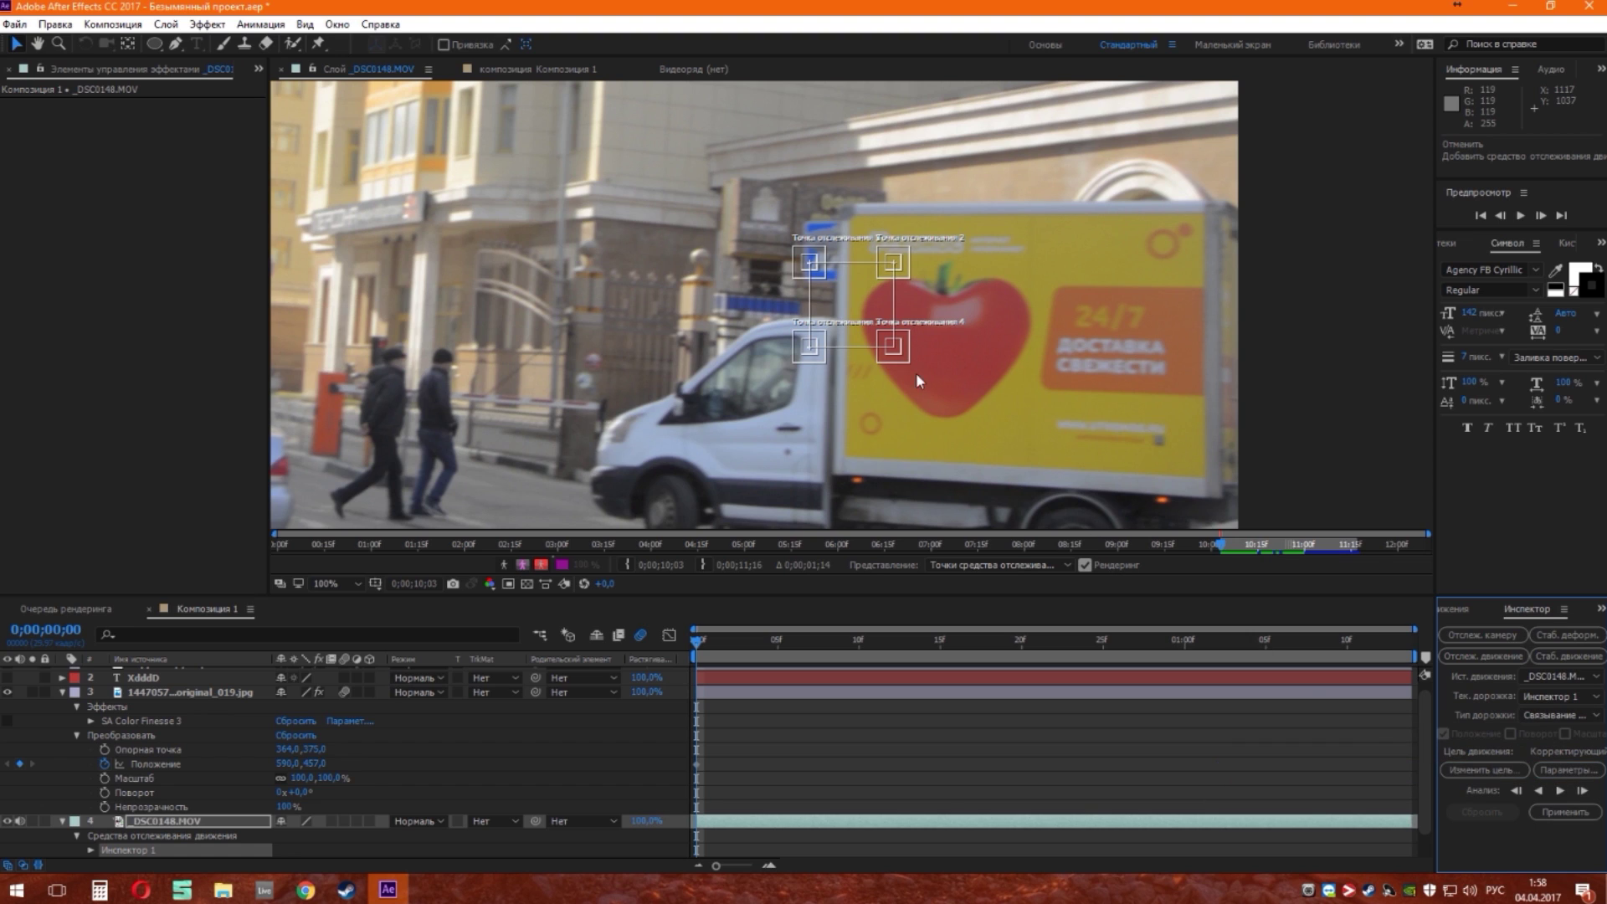
scroll(916, 373, up, 2)
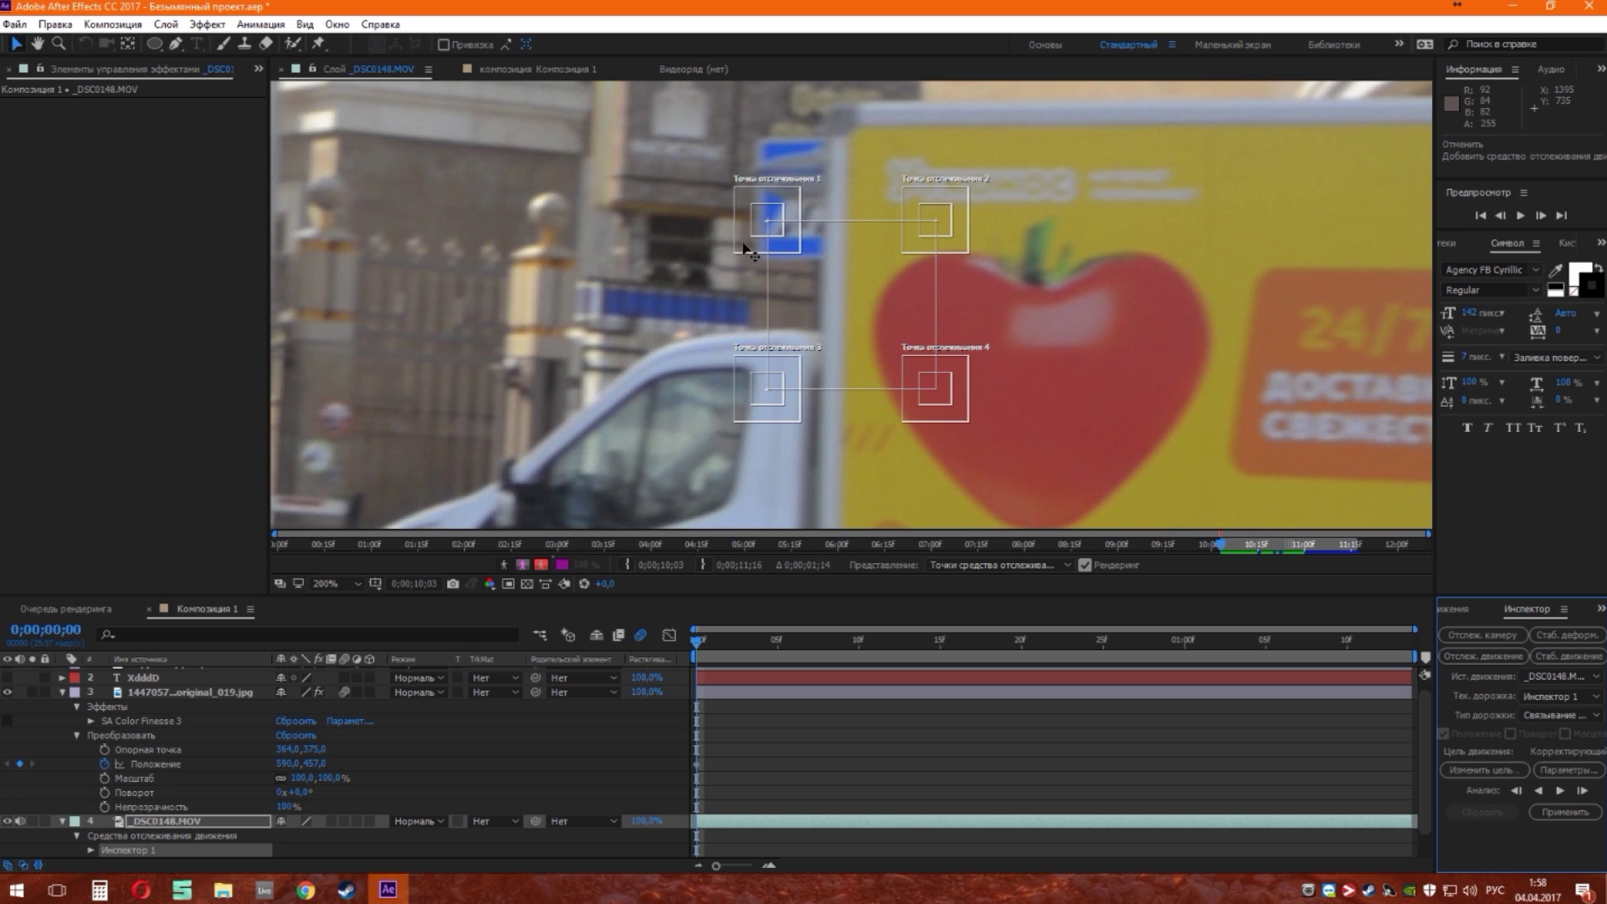
mouse_move(744, 249)
mouse_down()
mouse_move(725, 234)
mouse_move(753, 188)
mouse_up()
mouse_move(912, 242)
mouse_down()
mouse_move(875, 172)
mouse_move(927, 203)
mouse_up()
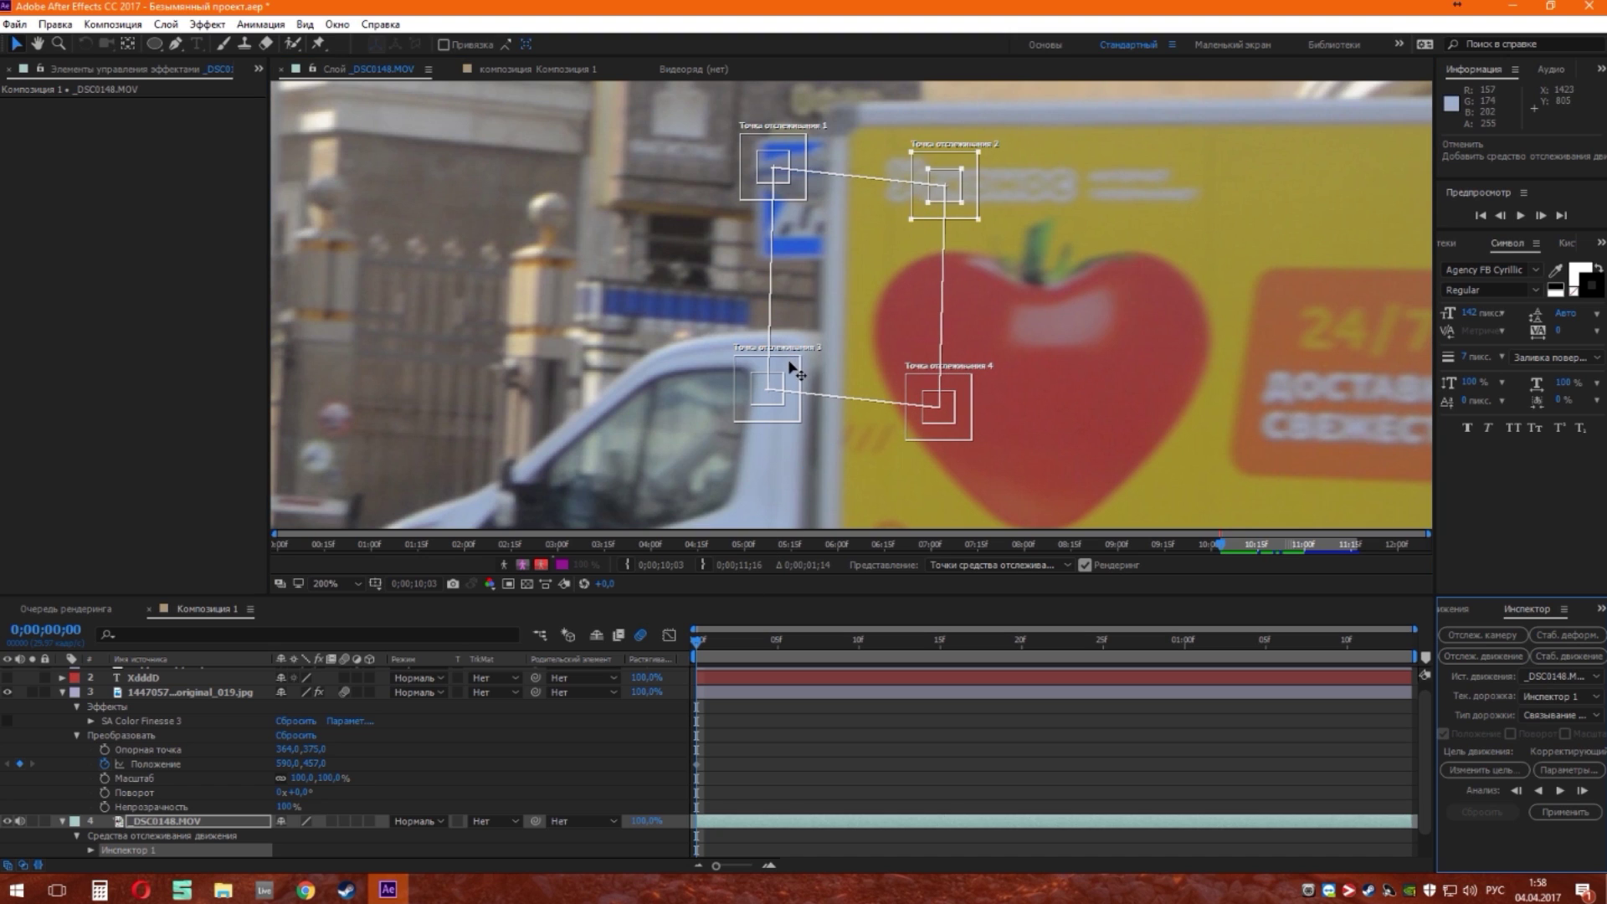
drag(793, 369, 790, 378)
Change to Perspective Corner Pin and refit track points 1, 2 and 4 onto the panel's corners.
click(1558, 715)
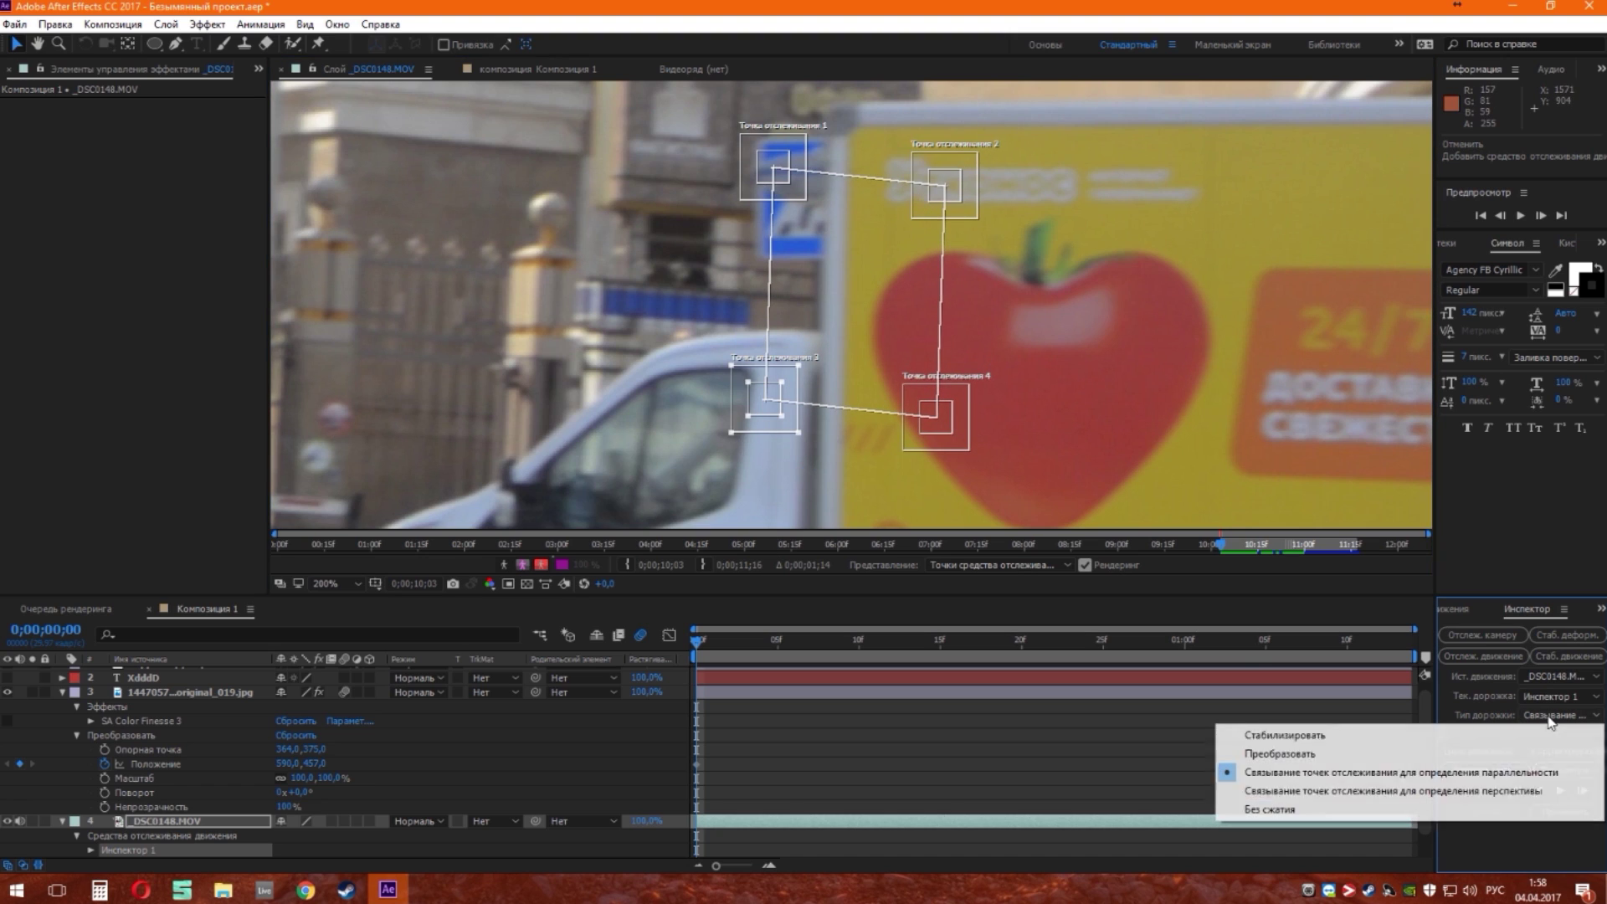
click(1461, 789)
drag(798, 192, 776, 173)
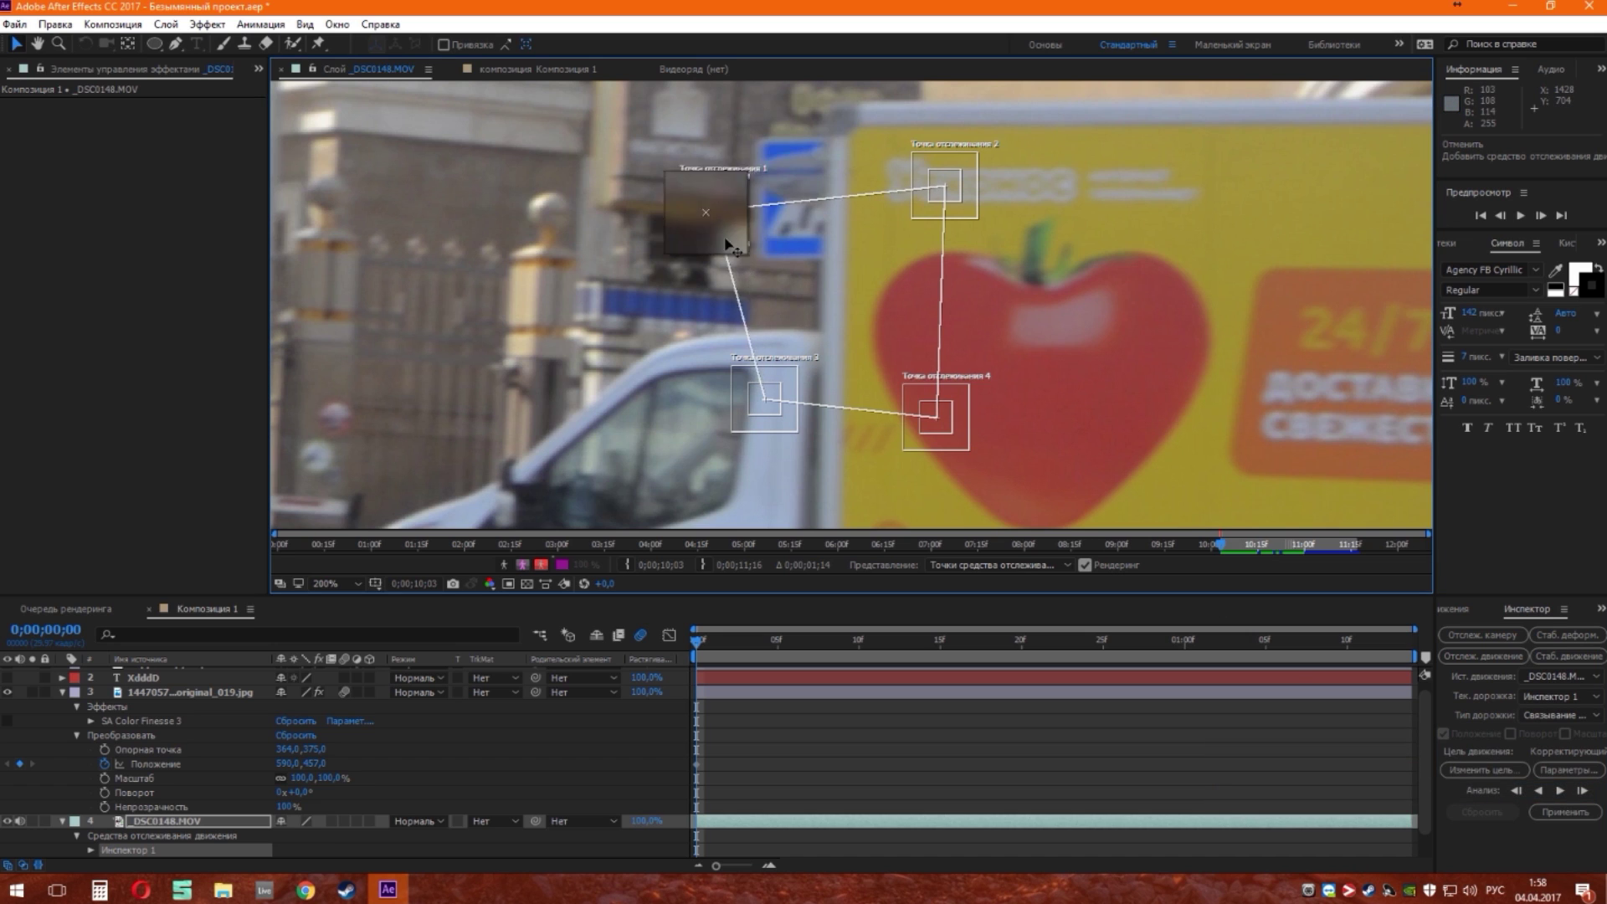
drag(975, 209, 952, 200)
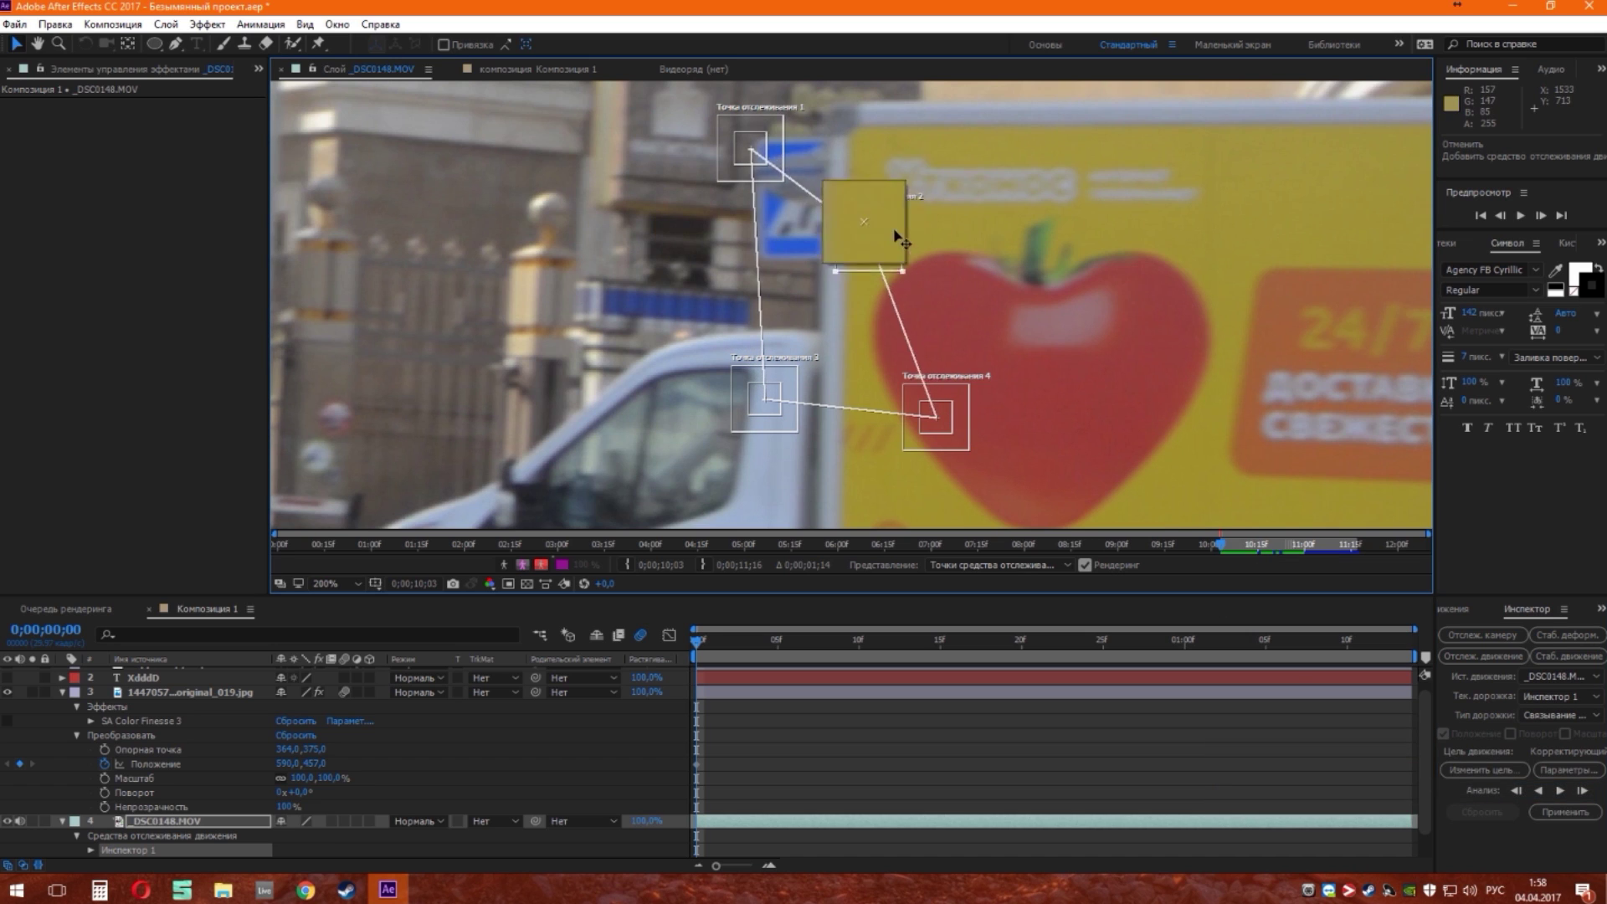
mouse_move(967, 432)
mouse_down()
mouse_move(1215, 318)
mouse_move(1207, 328)
mouse_up()
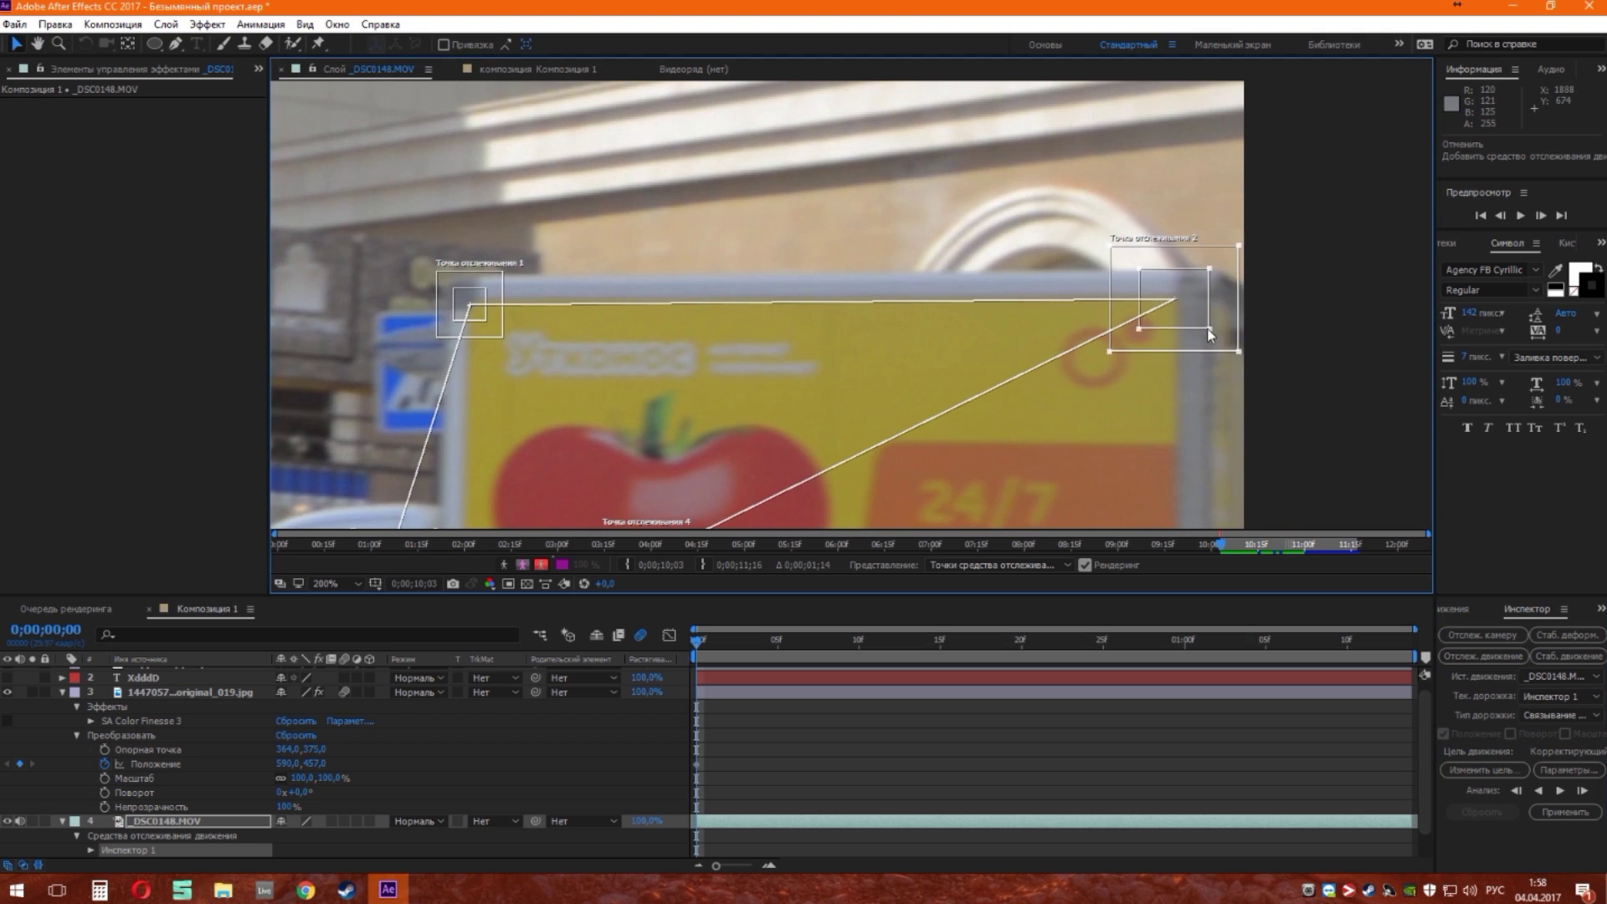
scroll(489, 260, down, 5)
drag(494, 237, 528, 222)
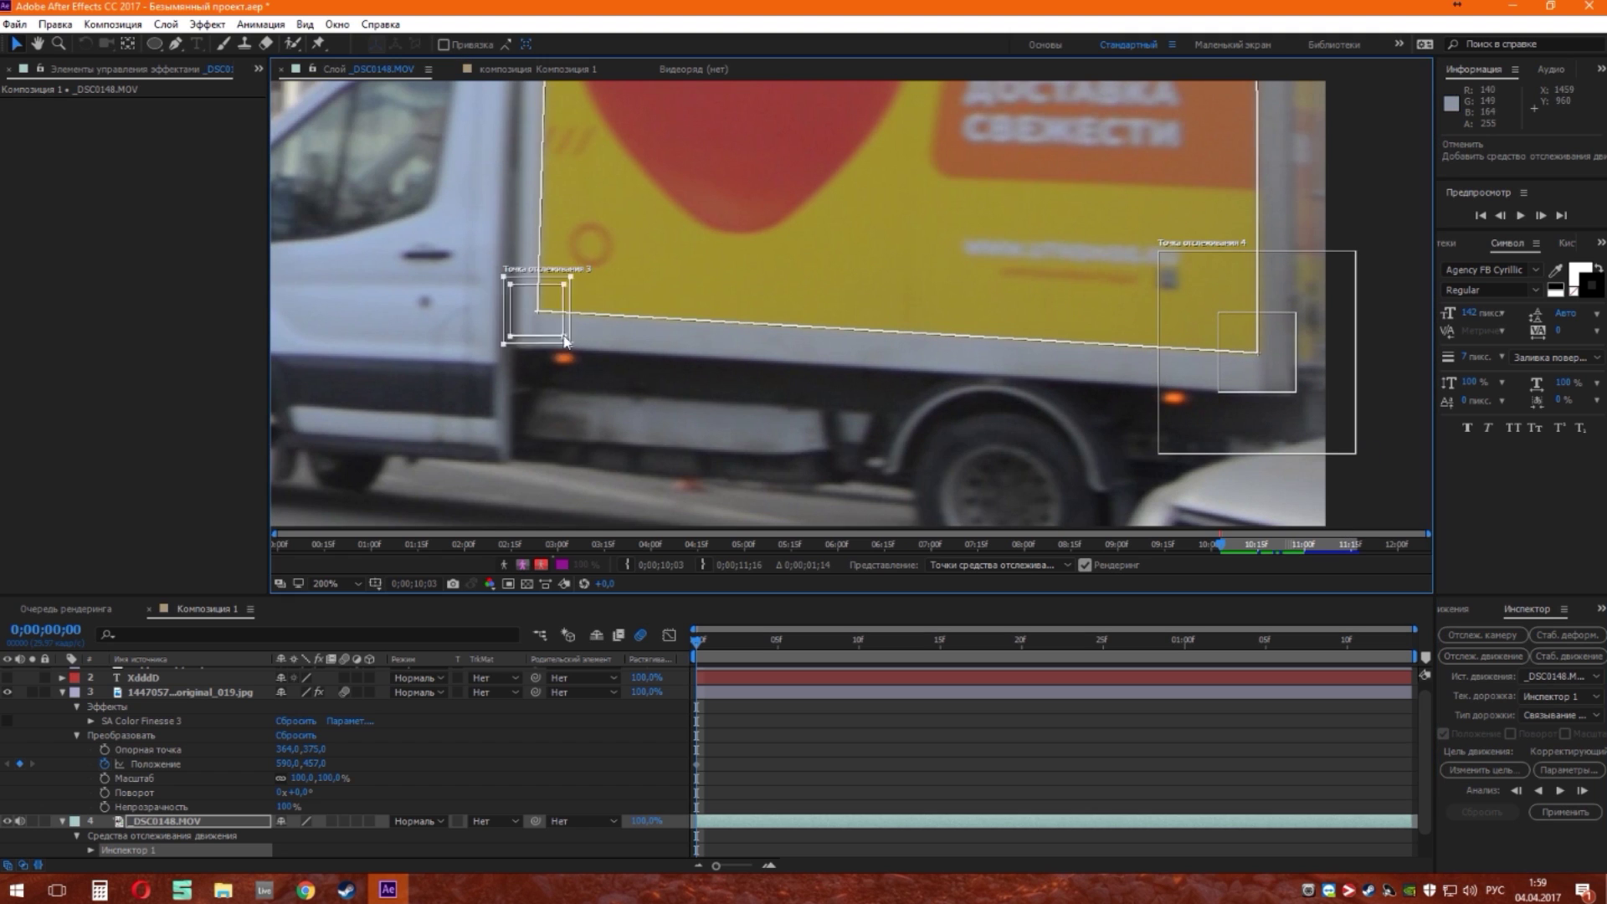
Place track point 3 on the lower-left corner and track the four corners forward through the clip.
drag(527, 222, 539, 323)
click(1583, 791)
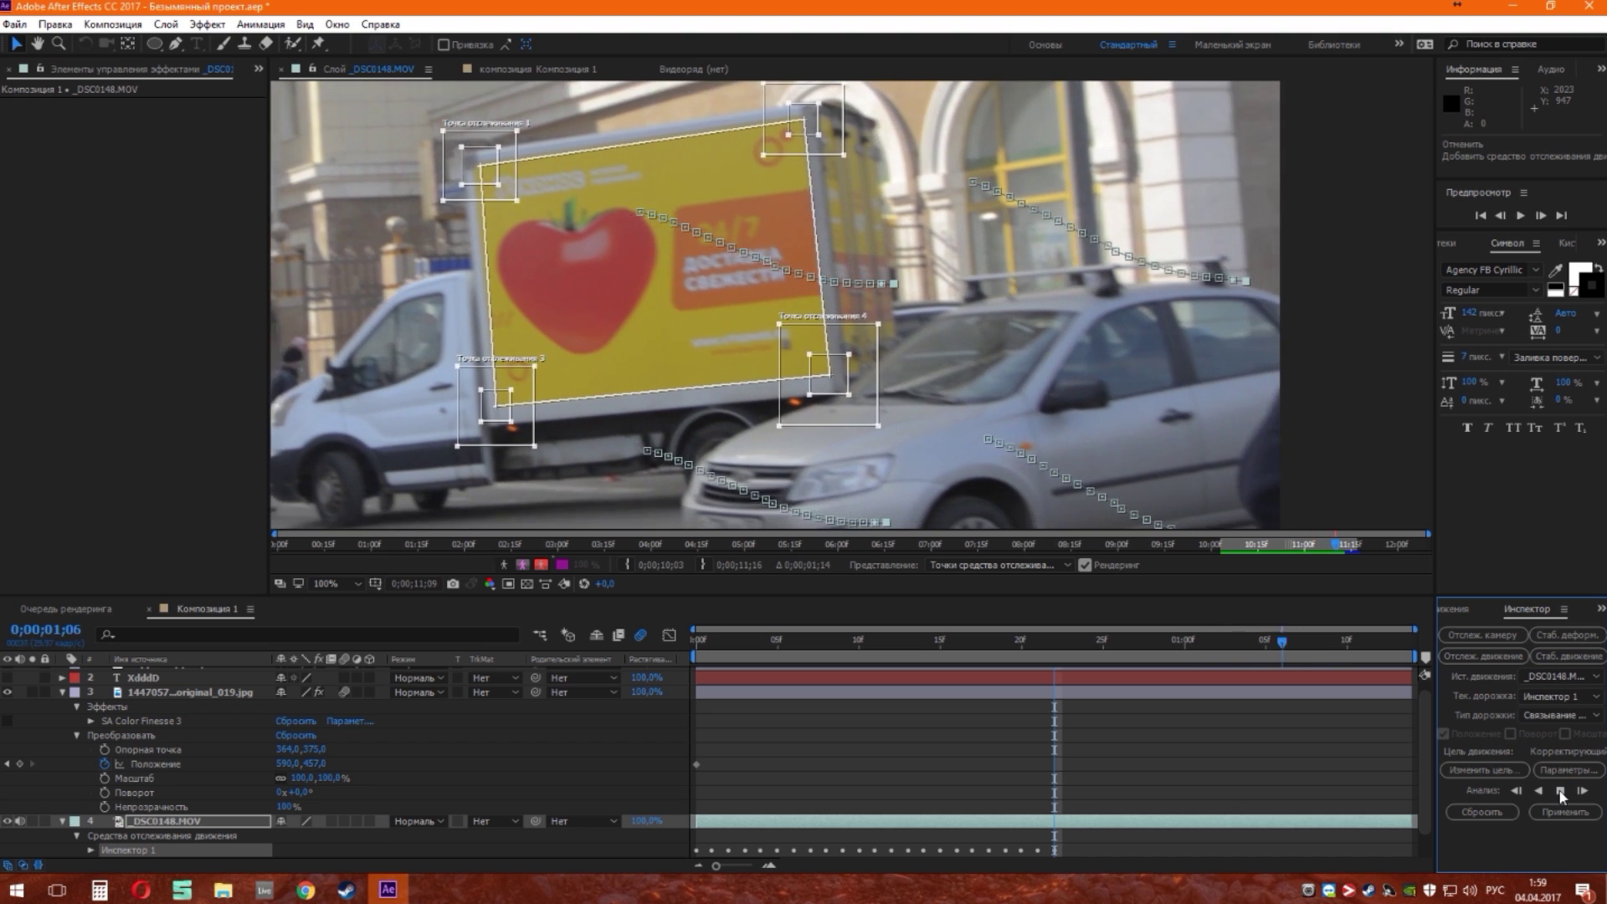
click(1561, 791)
drag(1382, 654, 1396, 653)
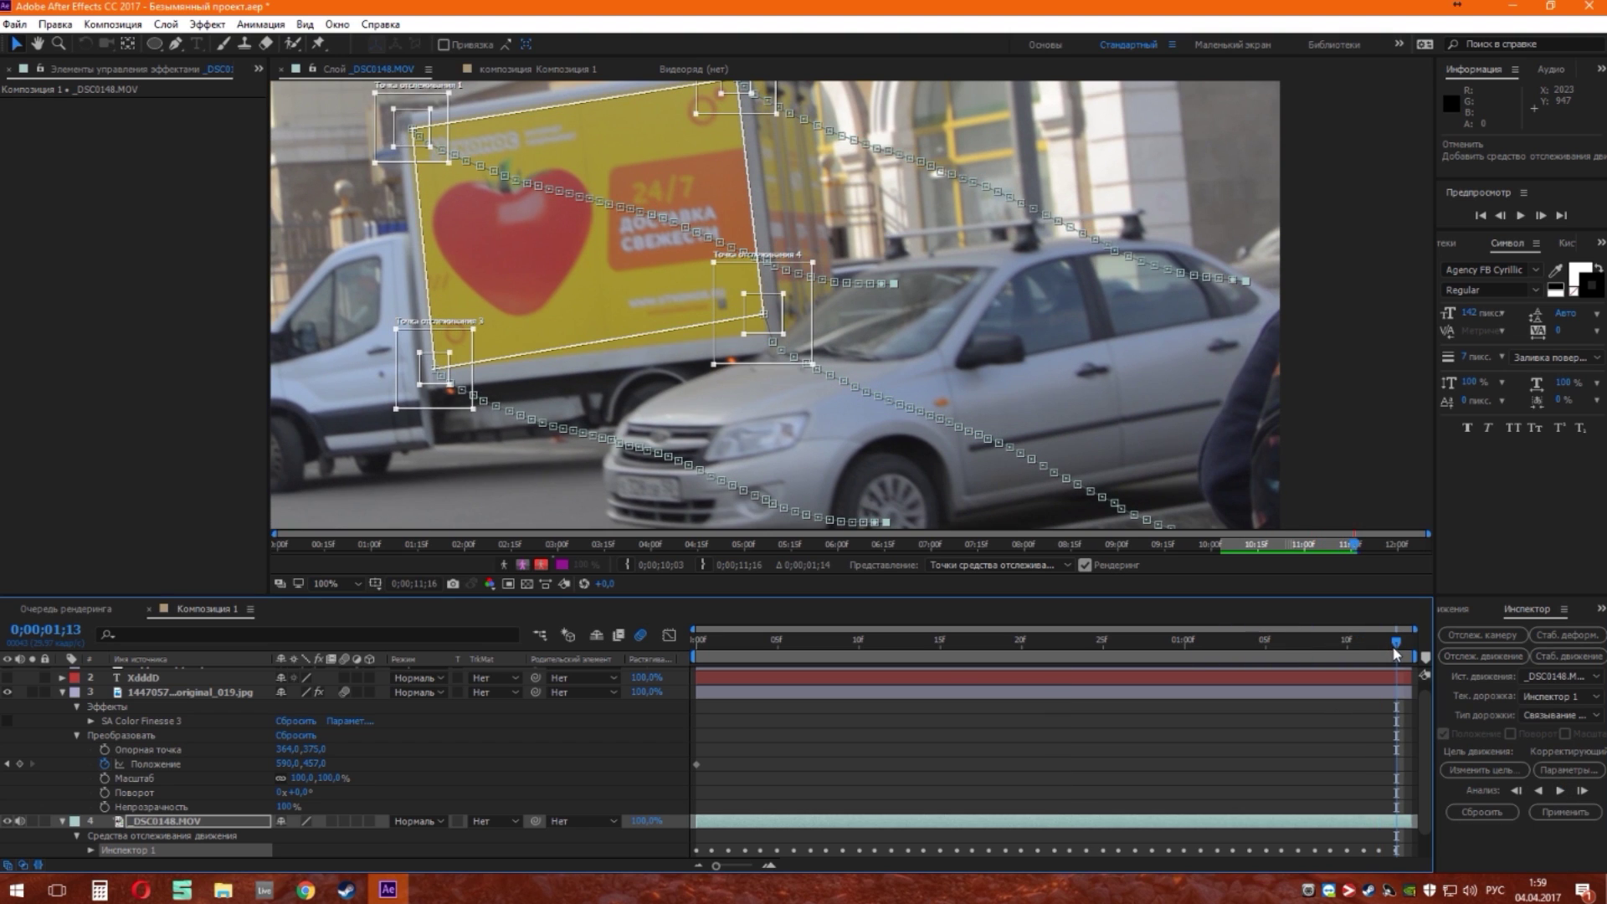
drag(802, 335, 799, 337)
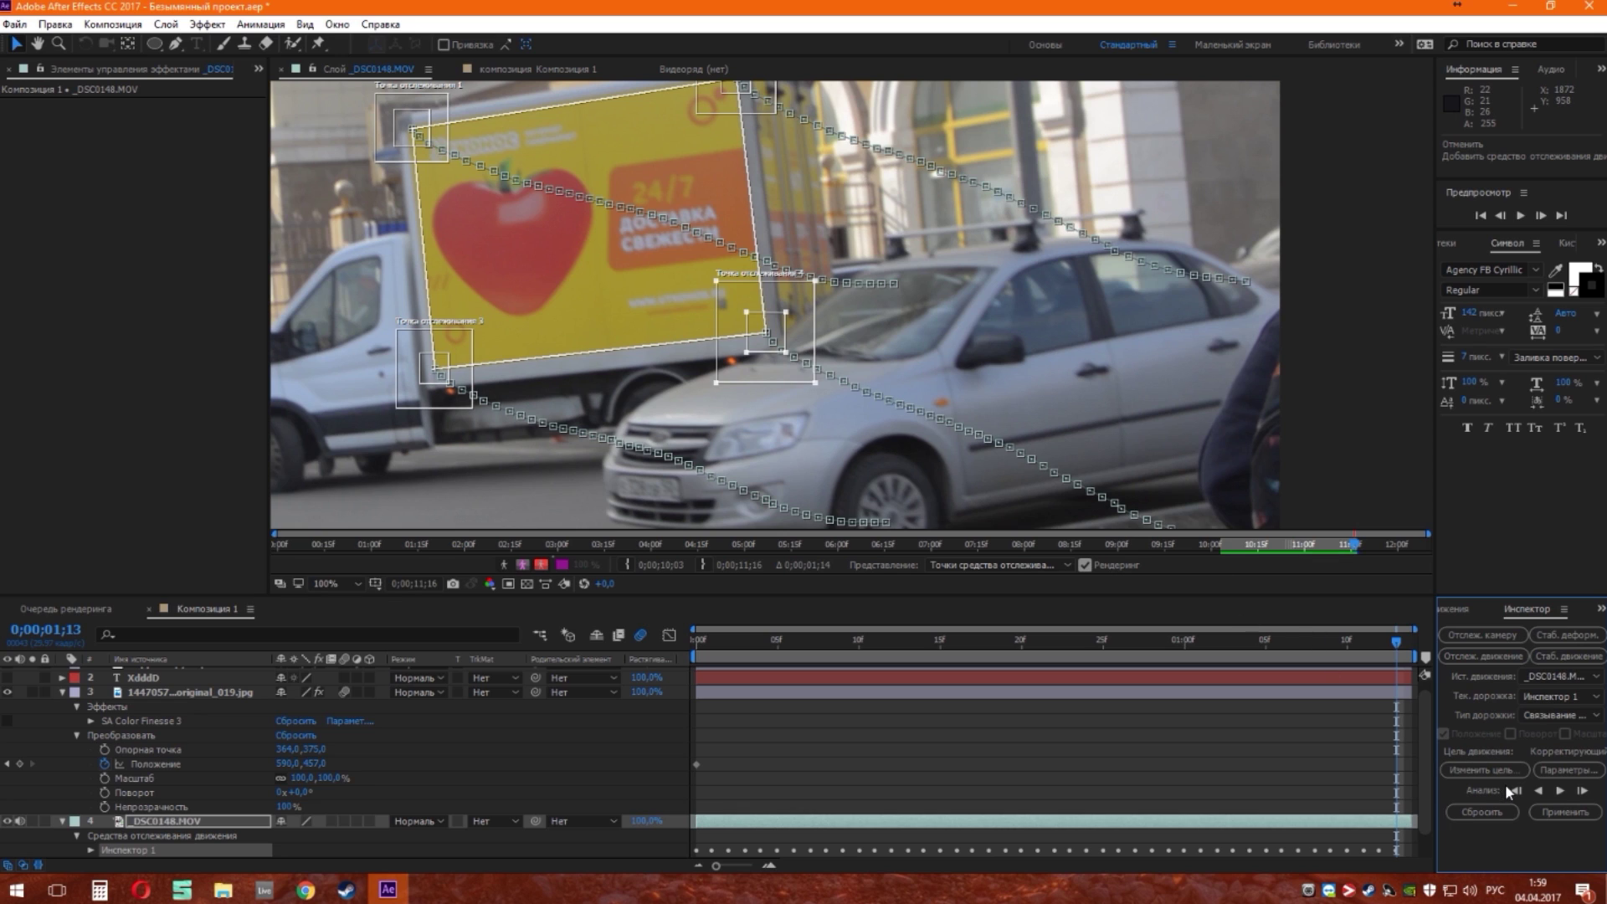
click(1486, 770)
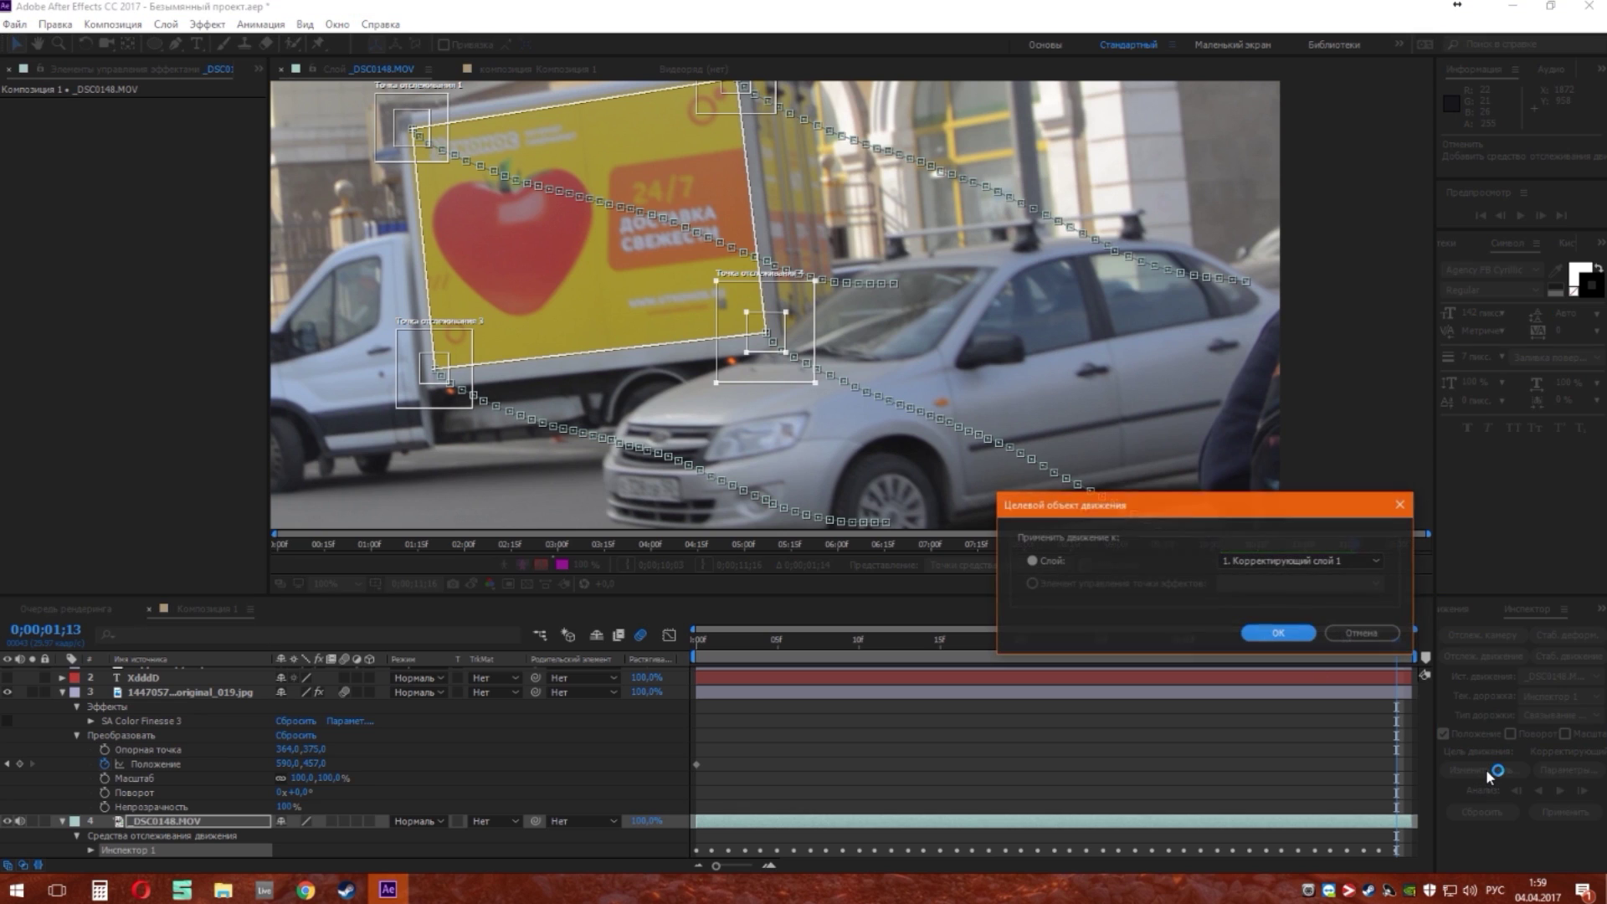
click(1247, 561)
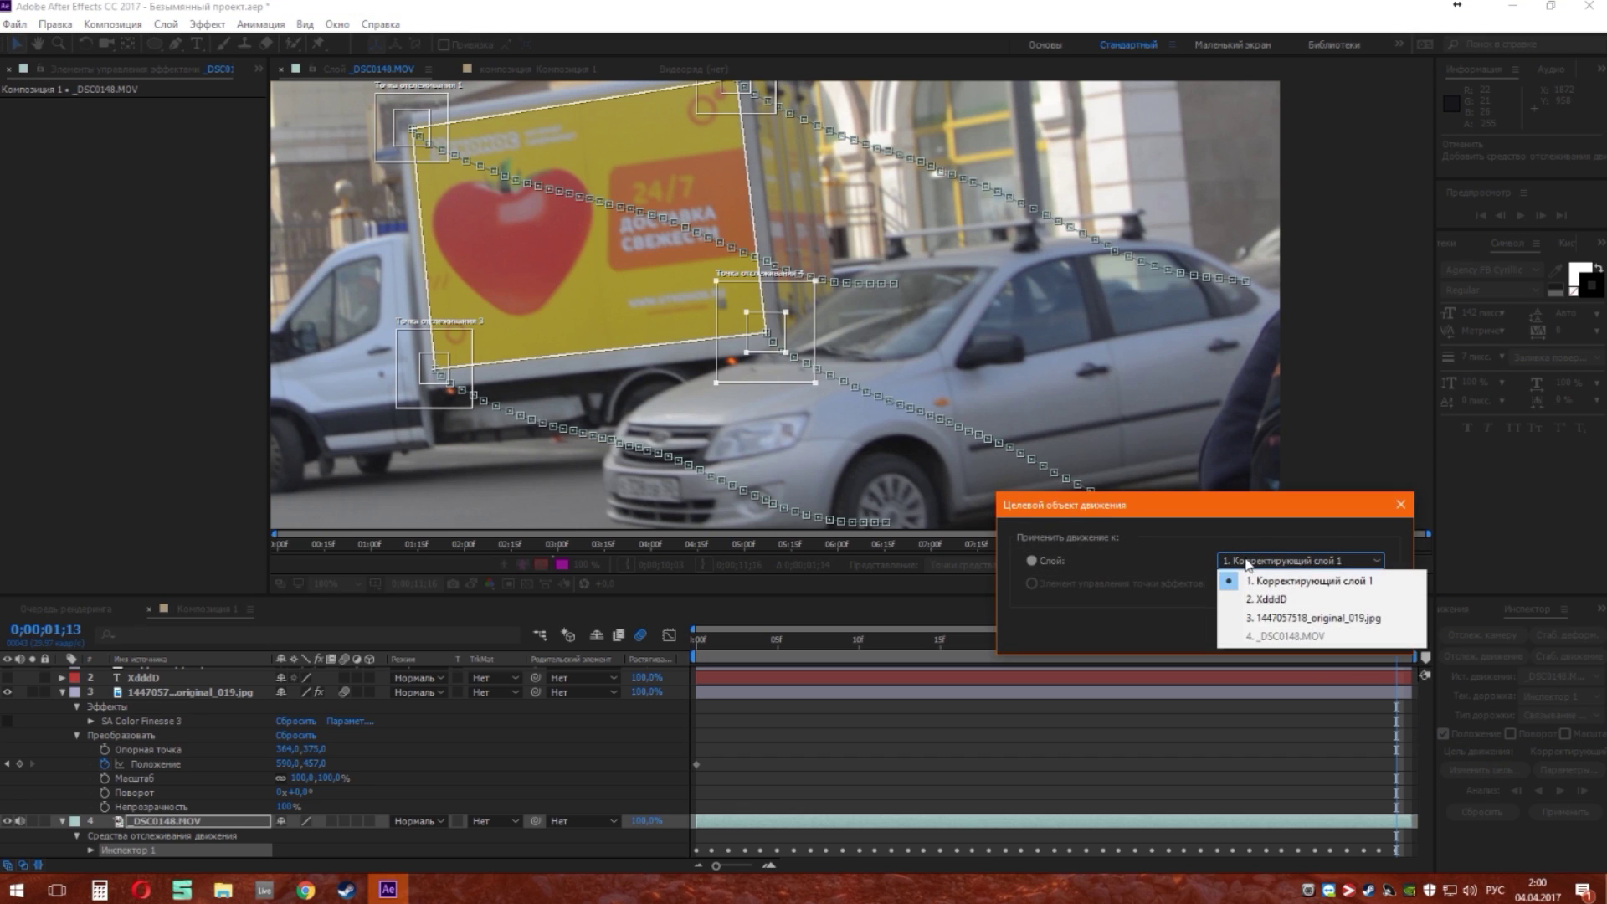
click(1277, 618)
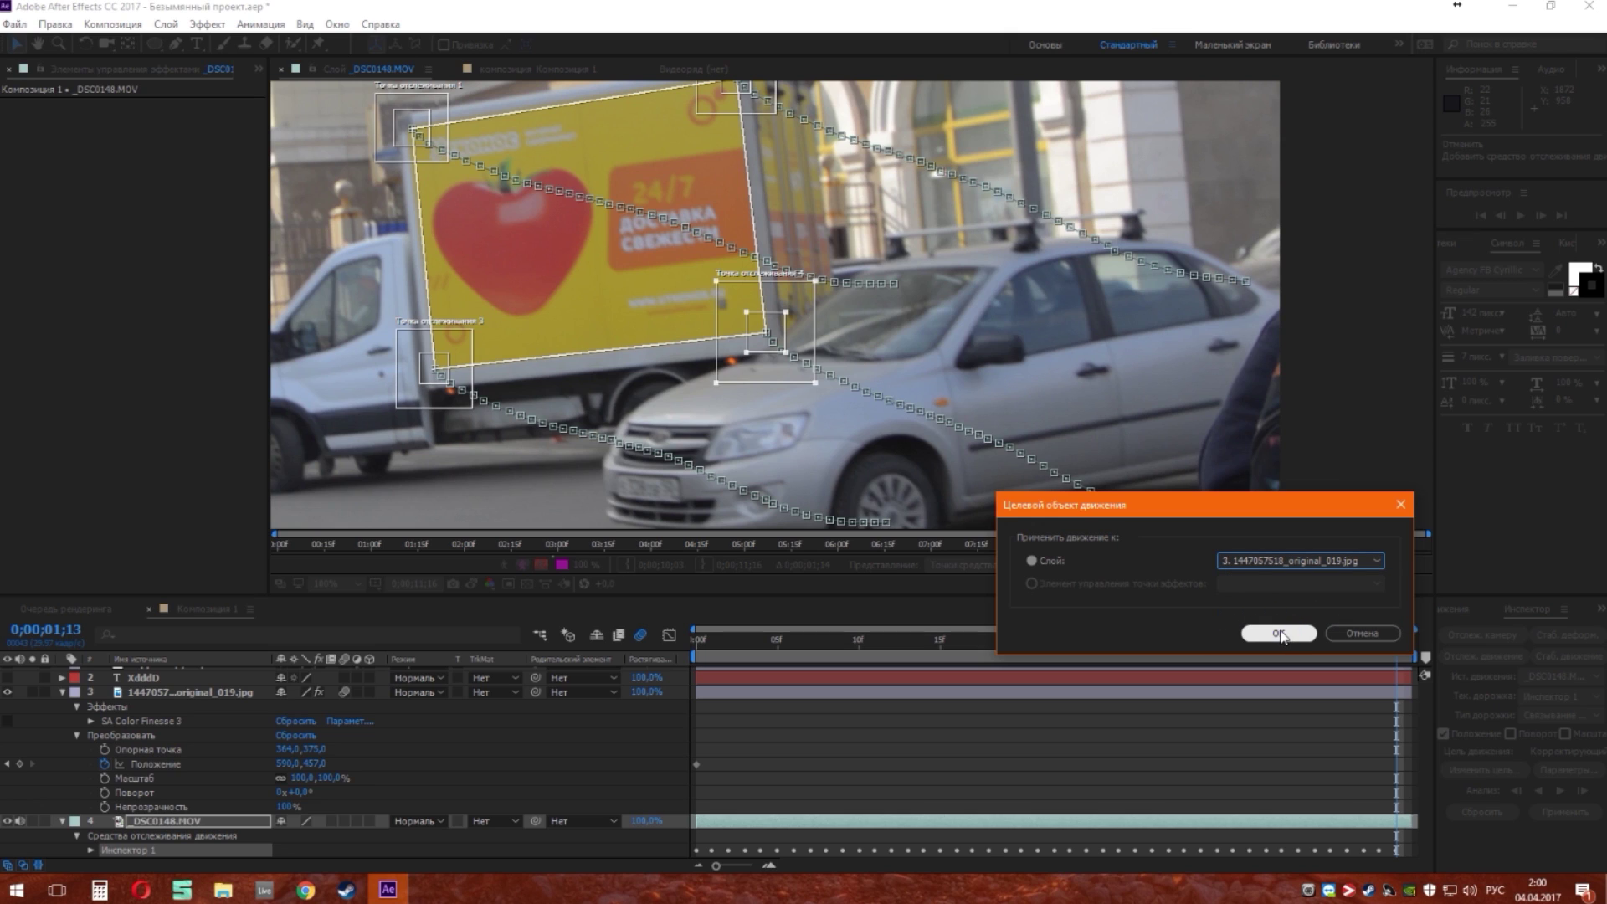
click(1281, 636)
scroll(960, 319, down, 4)
scroll(960, 319, up, 2)
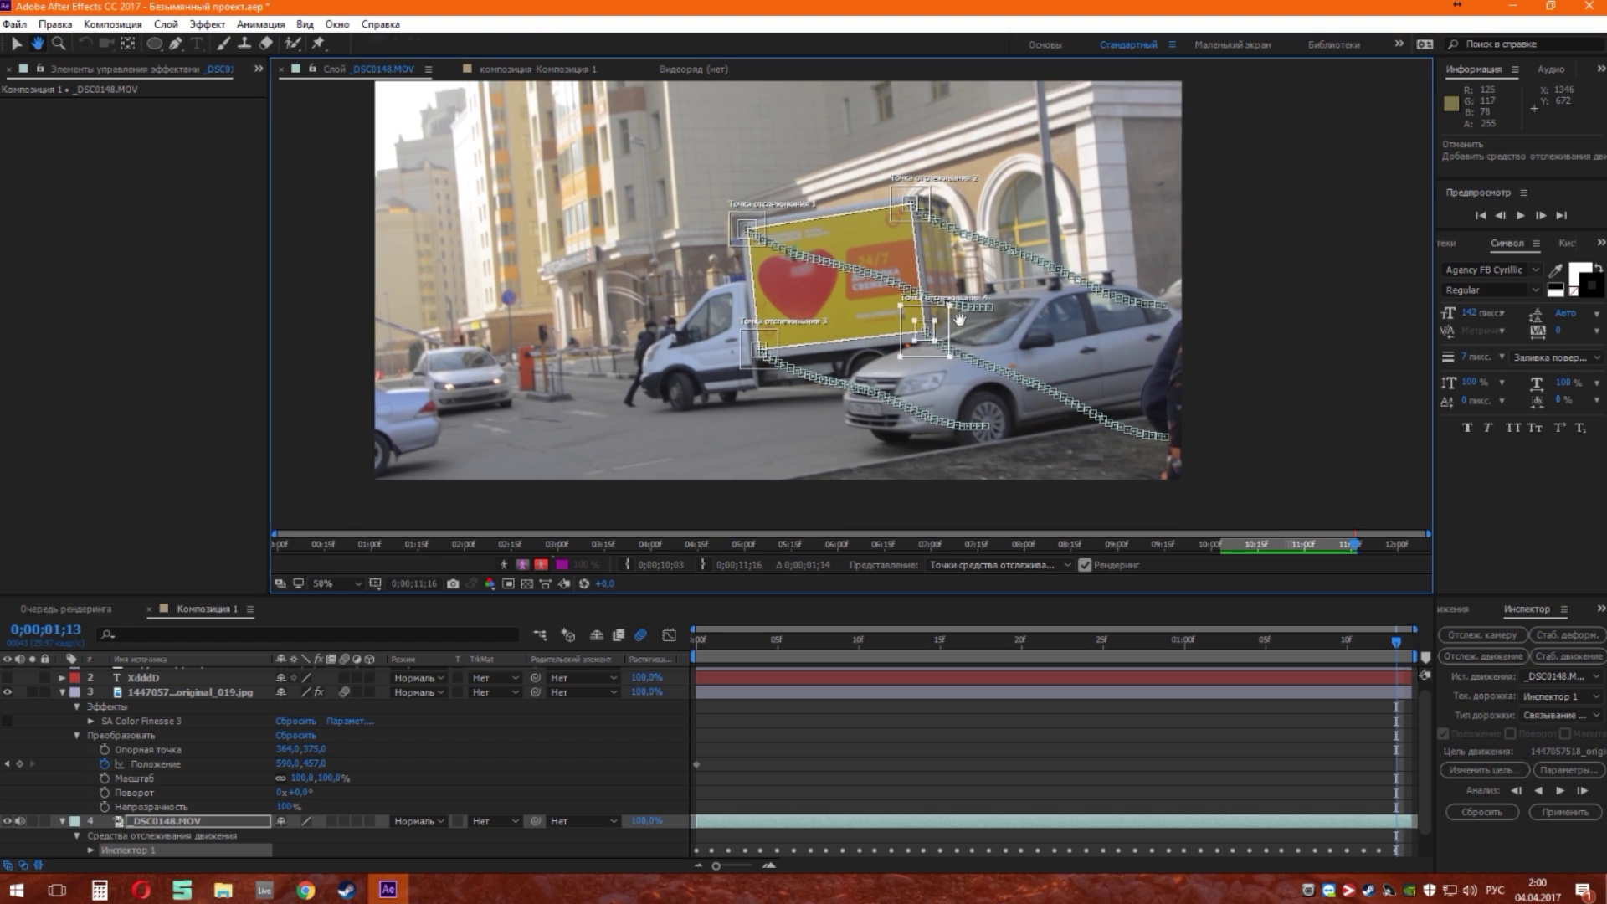
drag(960, 319, 1038, 397)
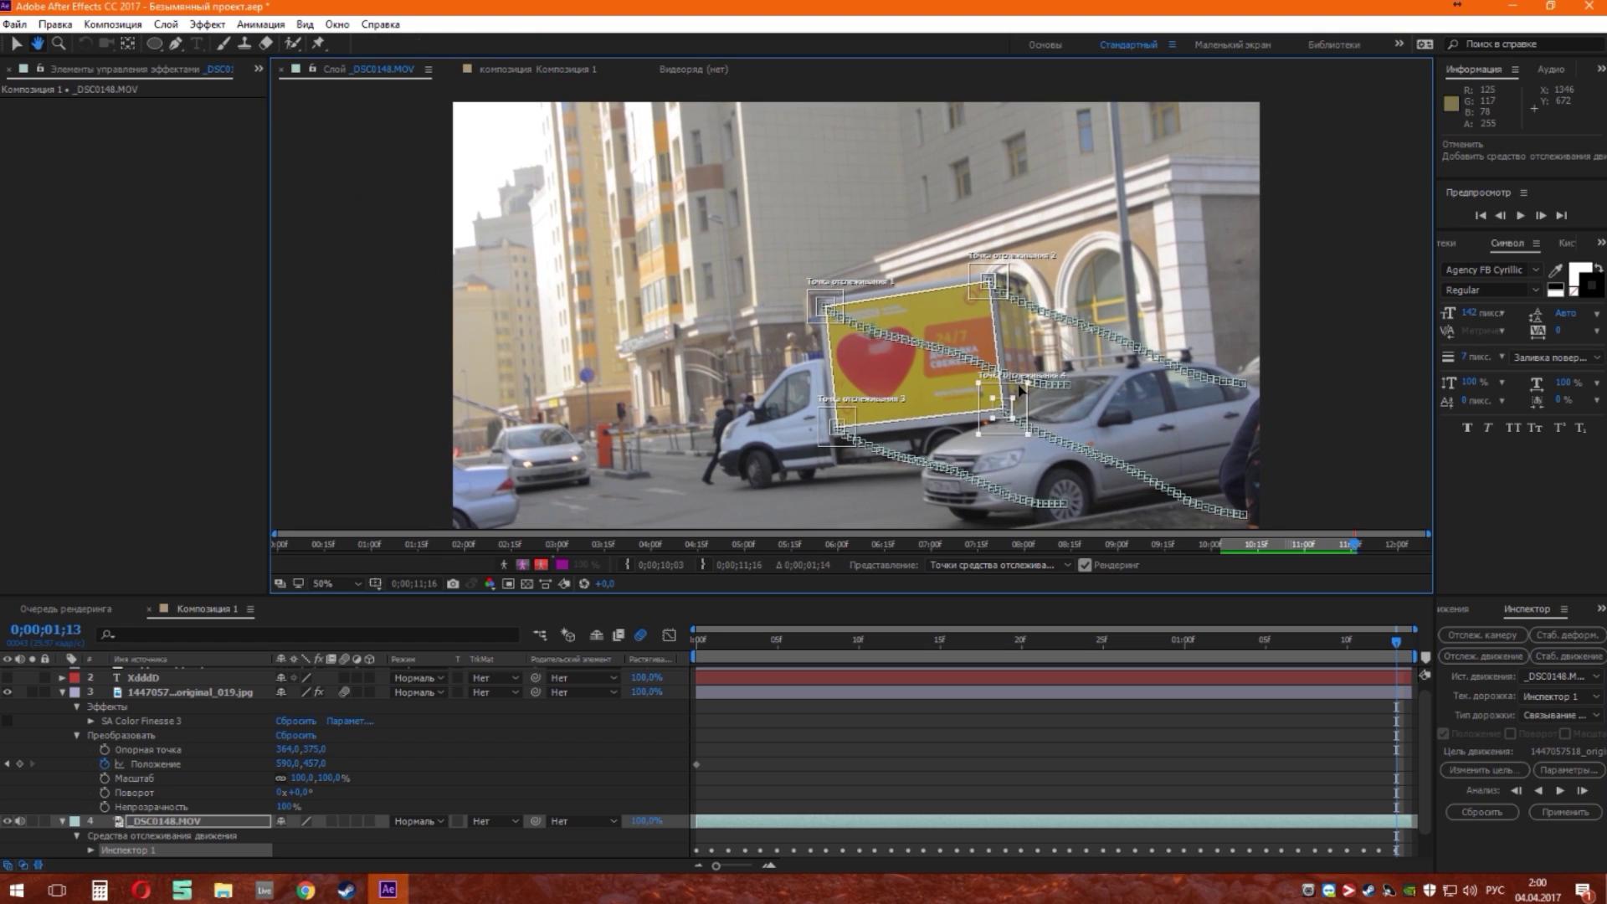
click(1550, 814)
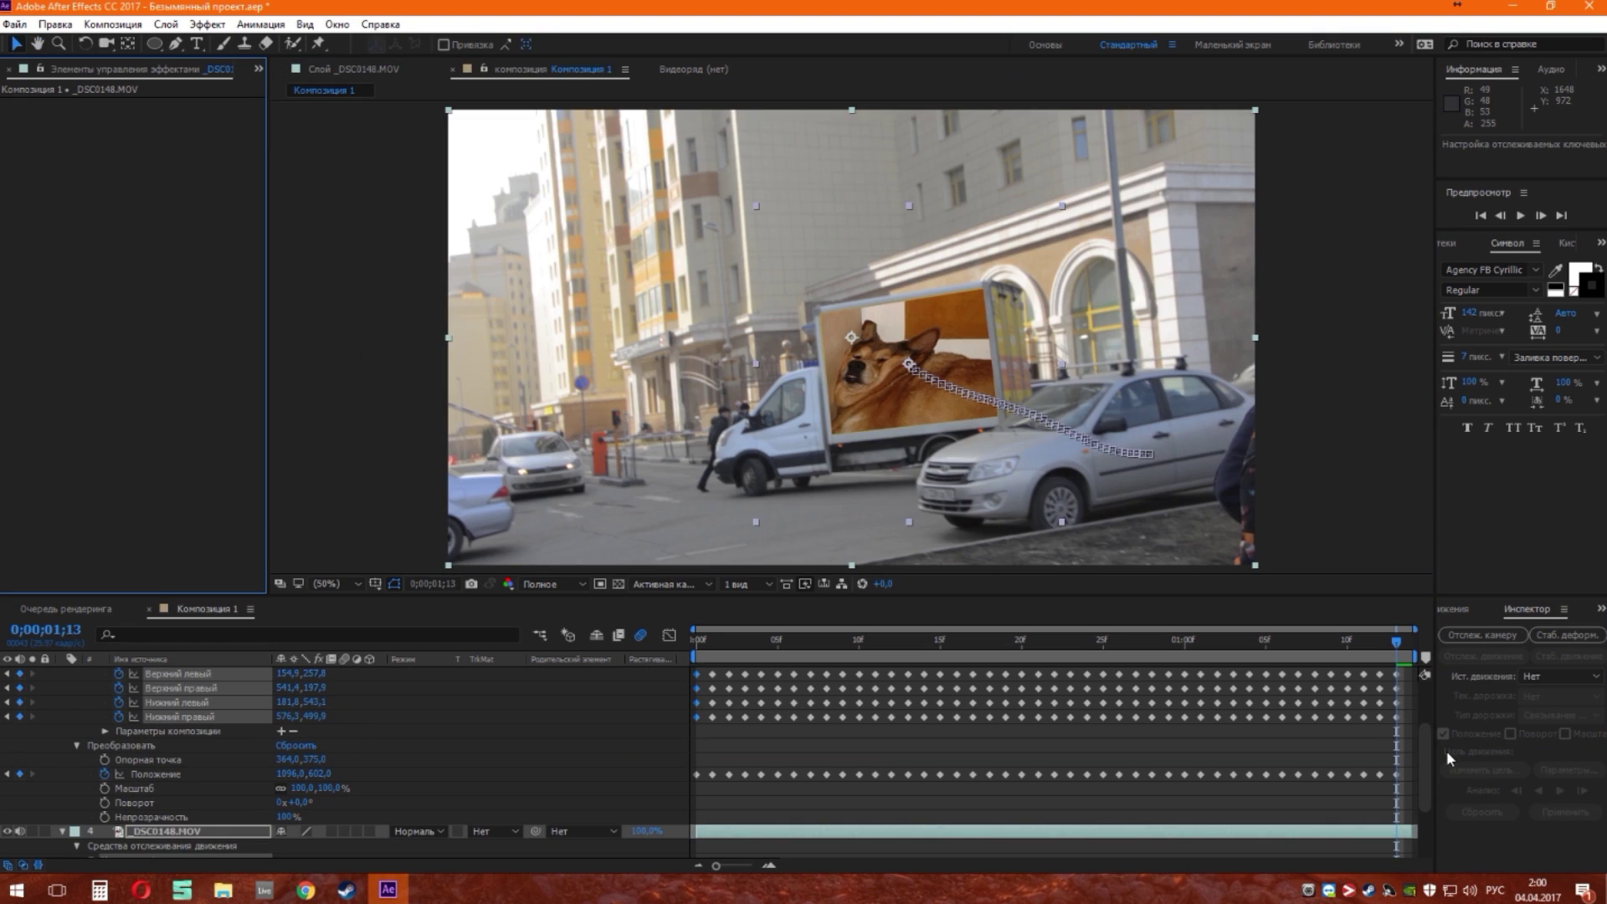
Preview the composition from the start with the dog image pinned on the truck.
click(692, 643)
key(space)
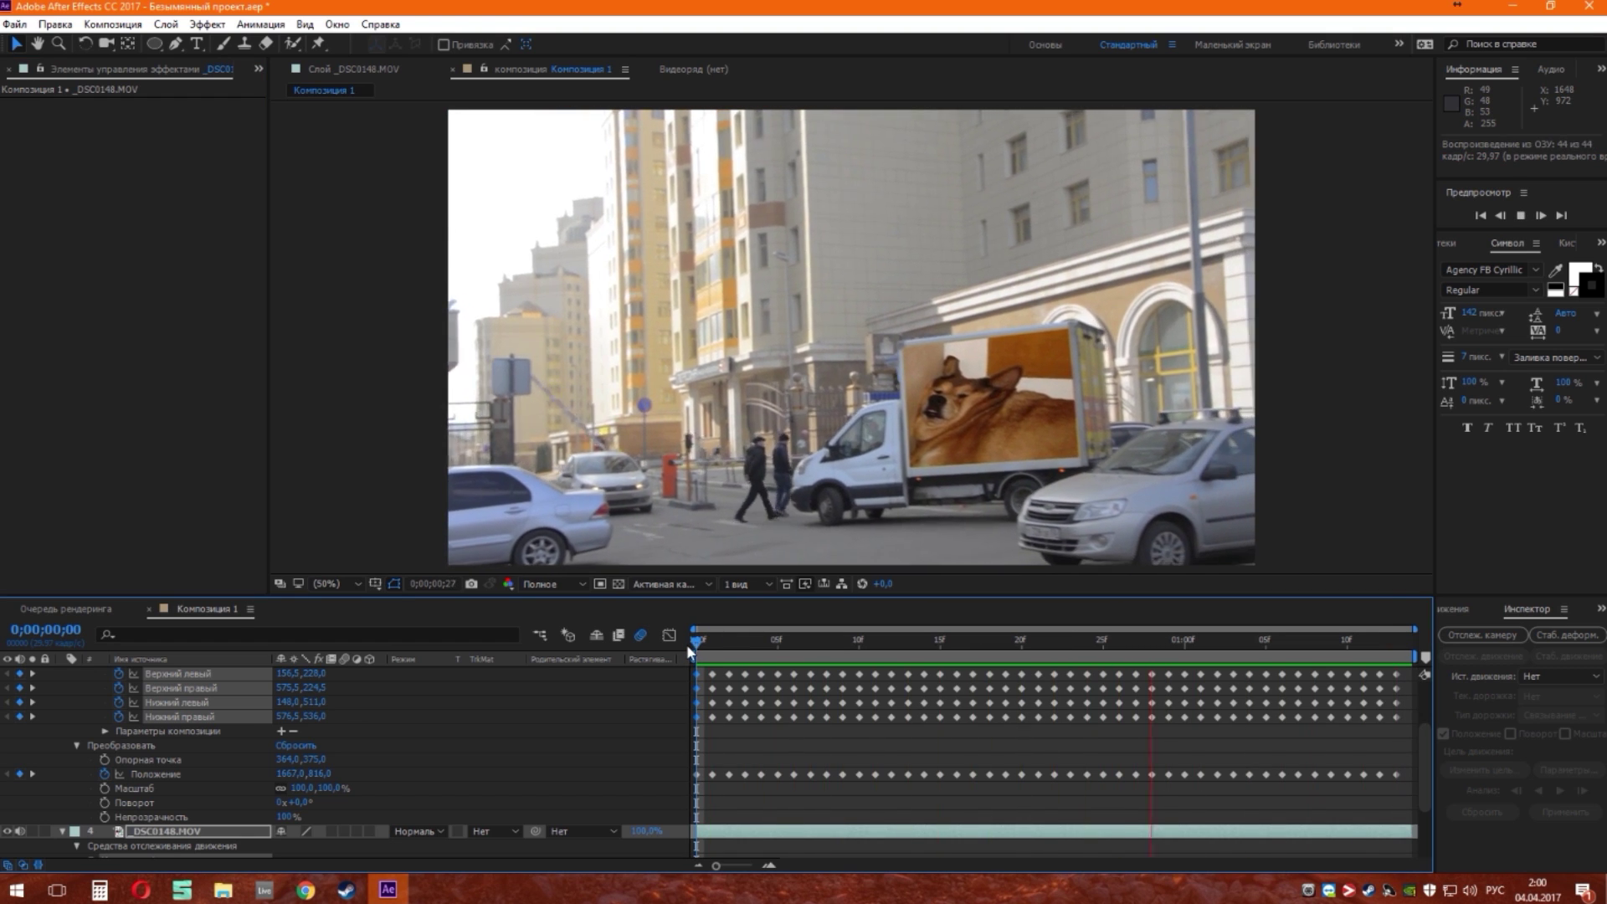
key(space)
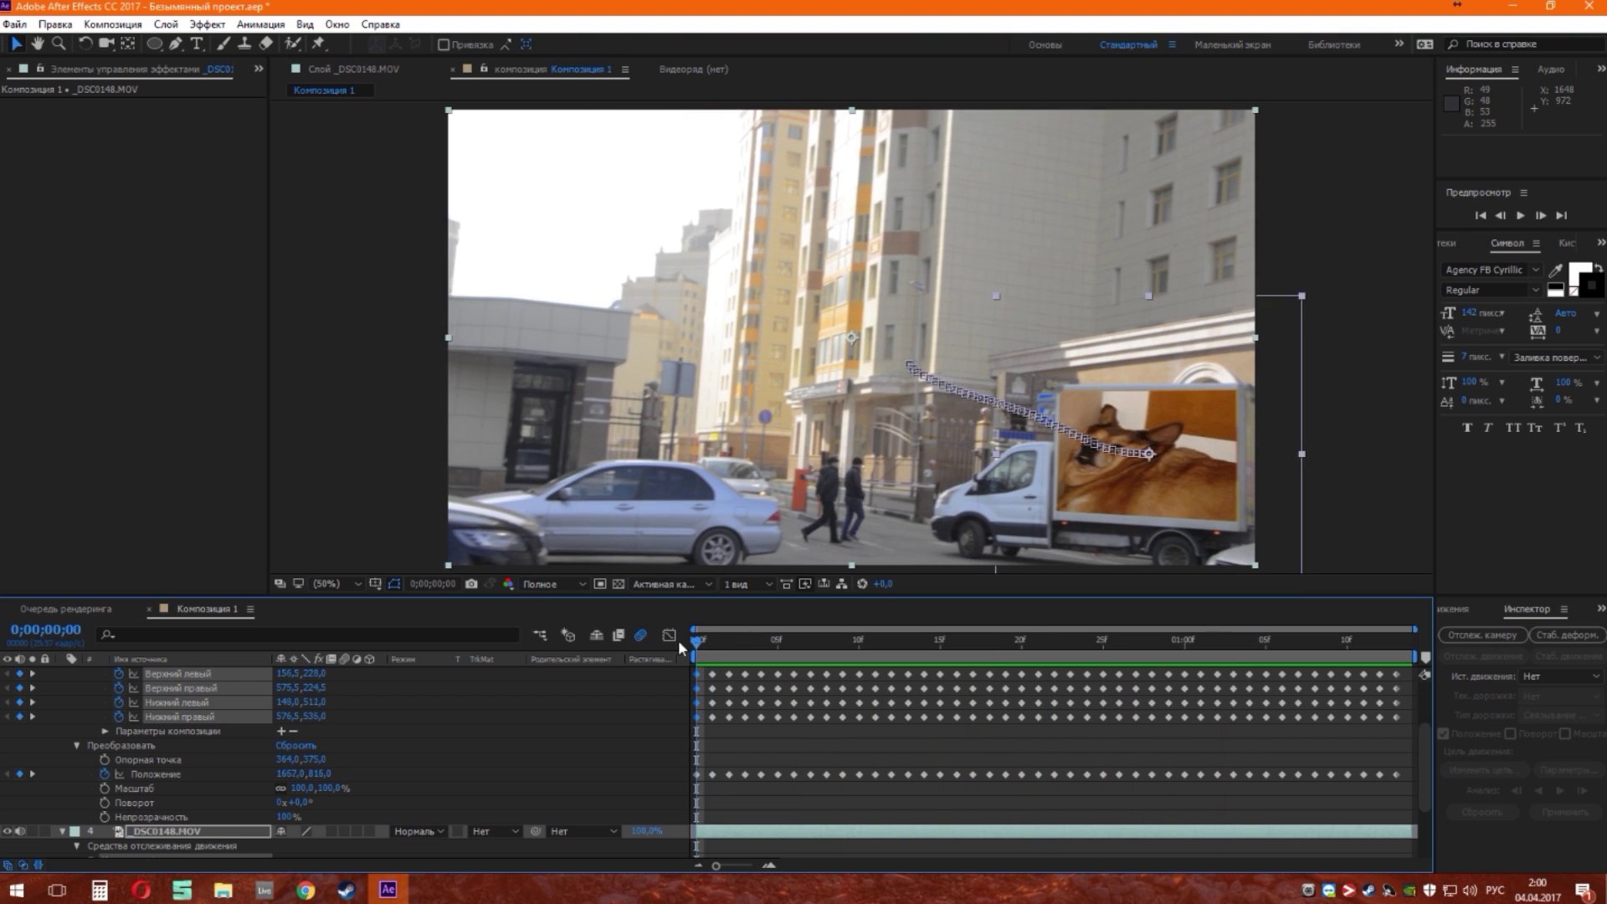
scroll(189, 735, up, 2)
Make the adjustment layer and XdddD text layer visible again and replay the preview.
click(147, 705)
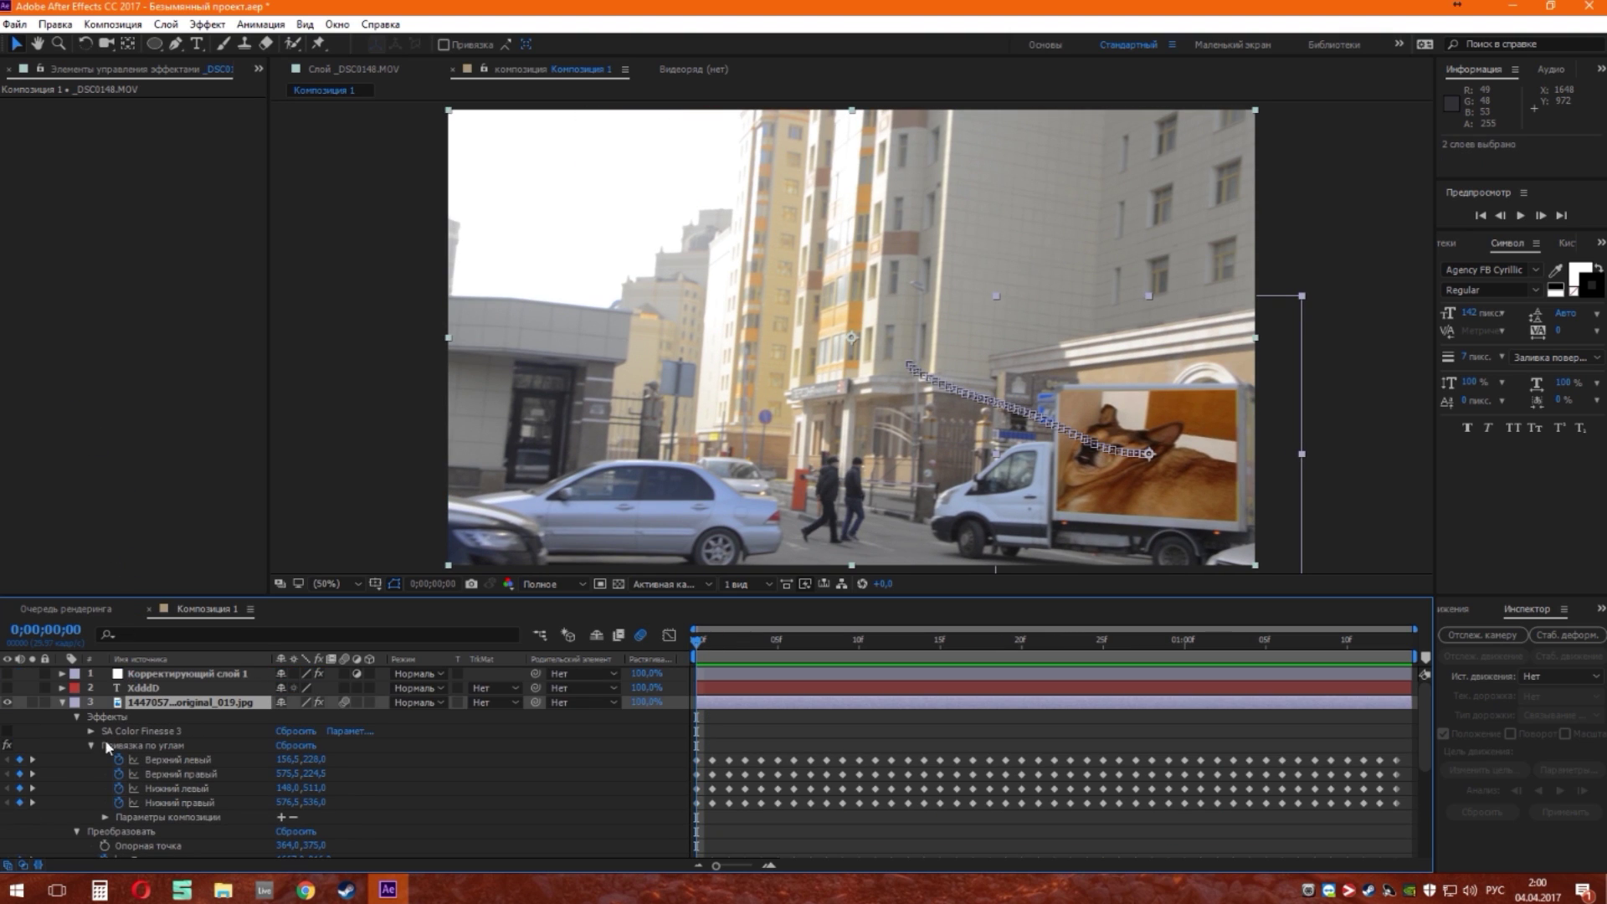
click(7, 673)
click(8, 687)
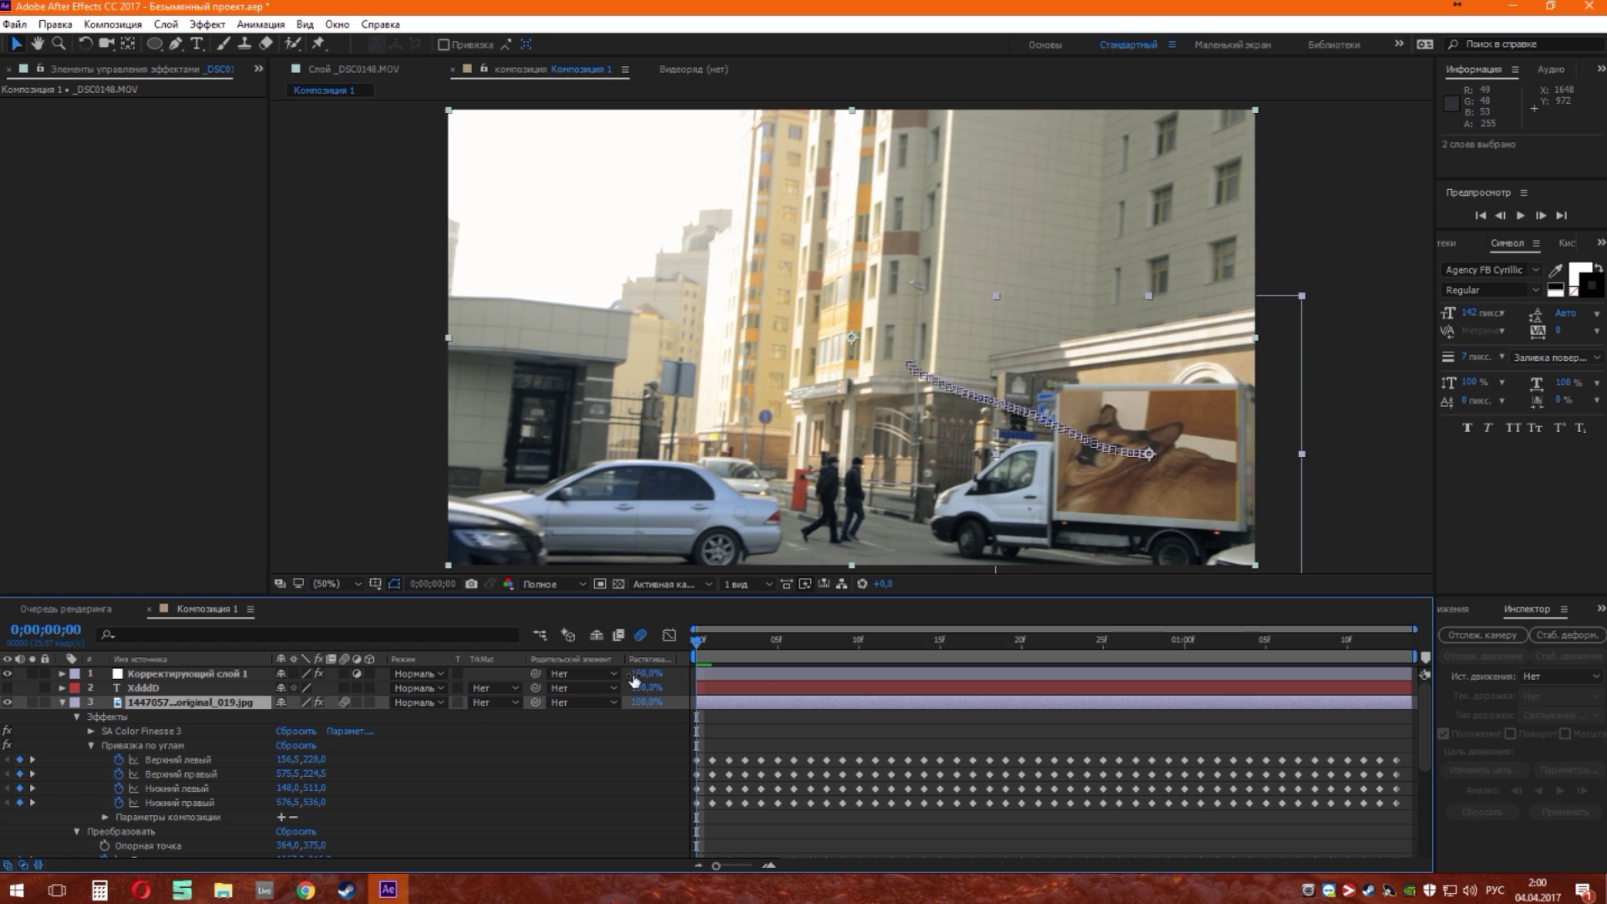
click(723, 732)
key(space)
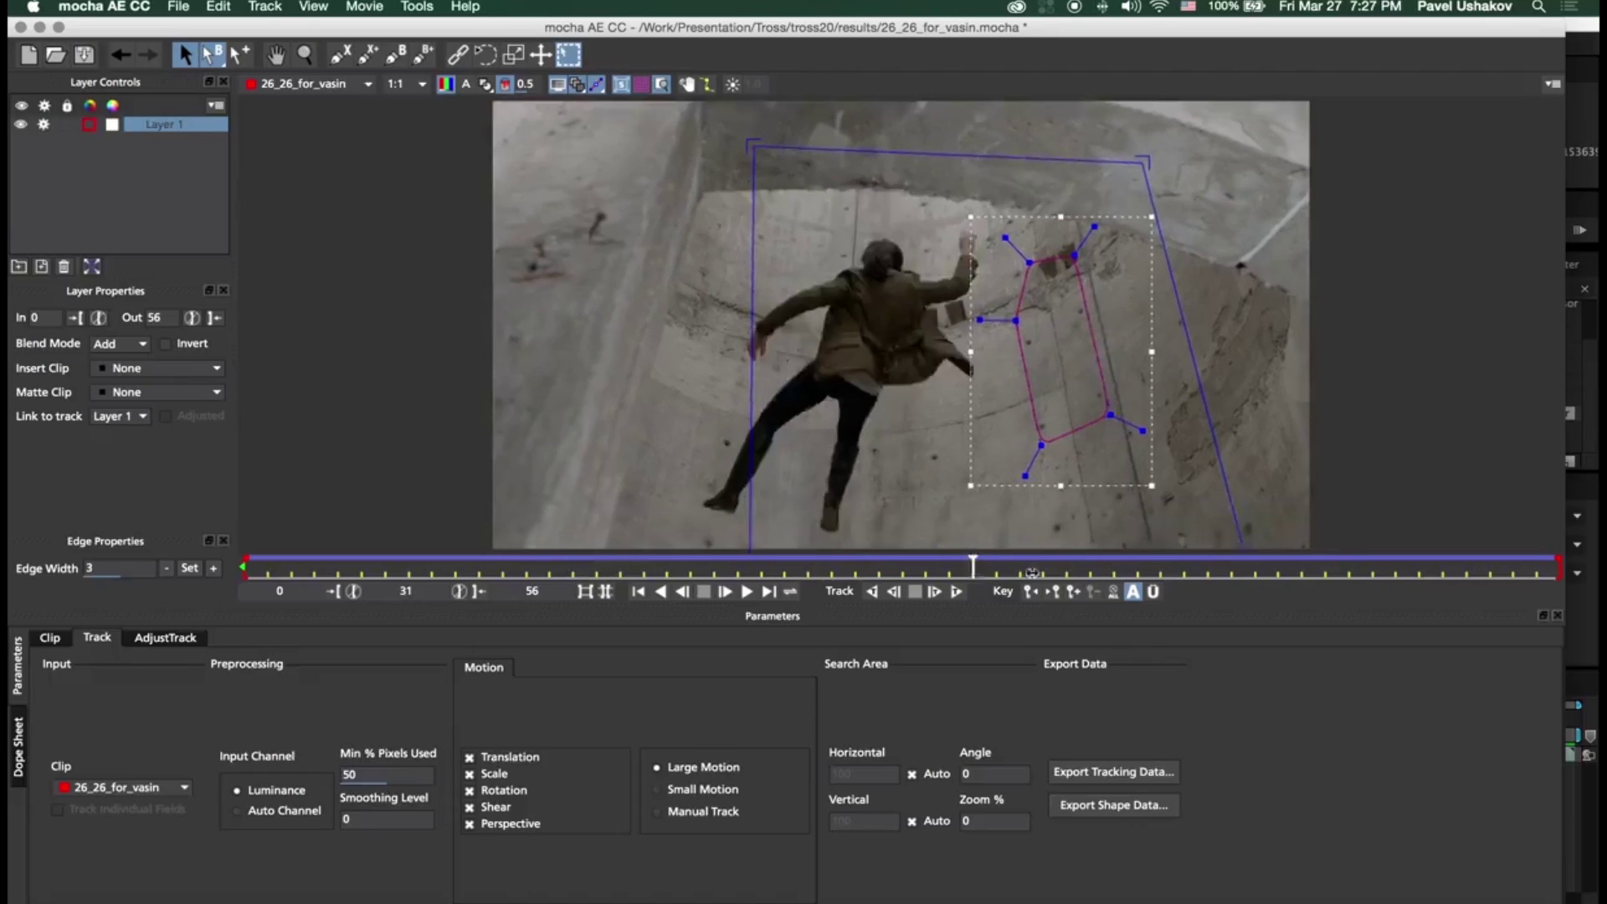
drag(567, 572, 1558, 571)
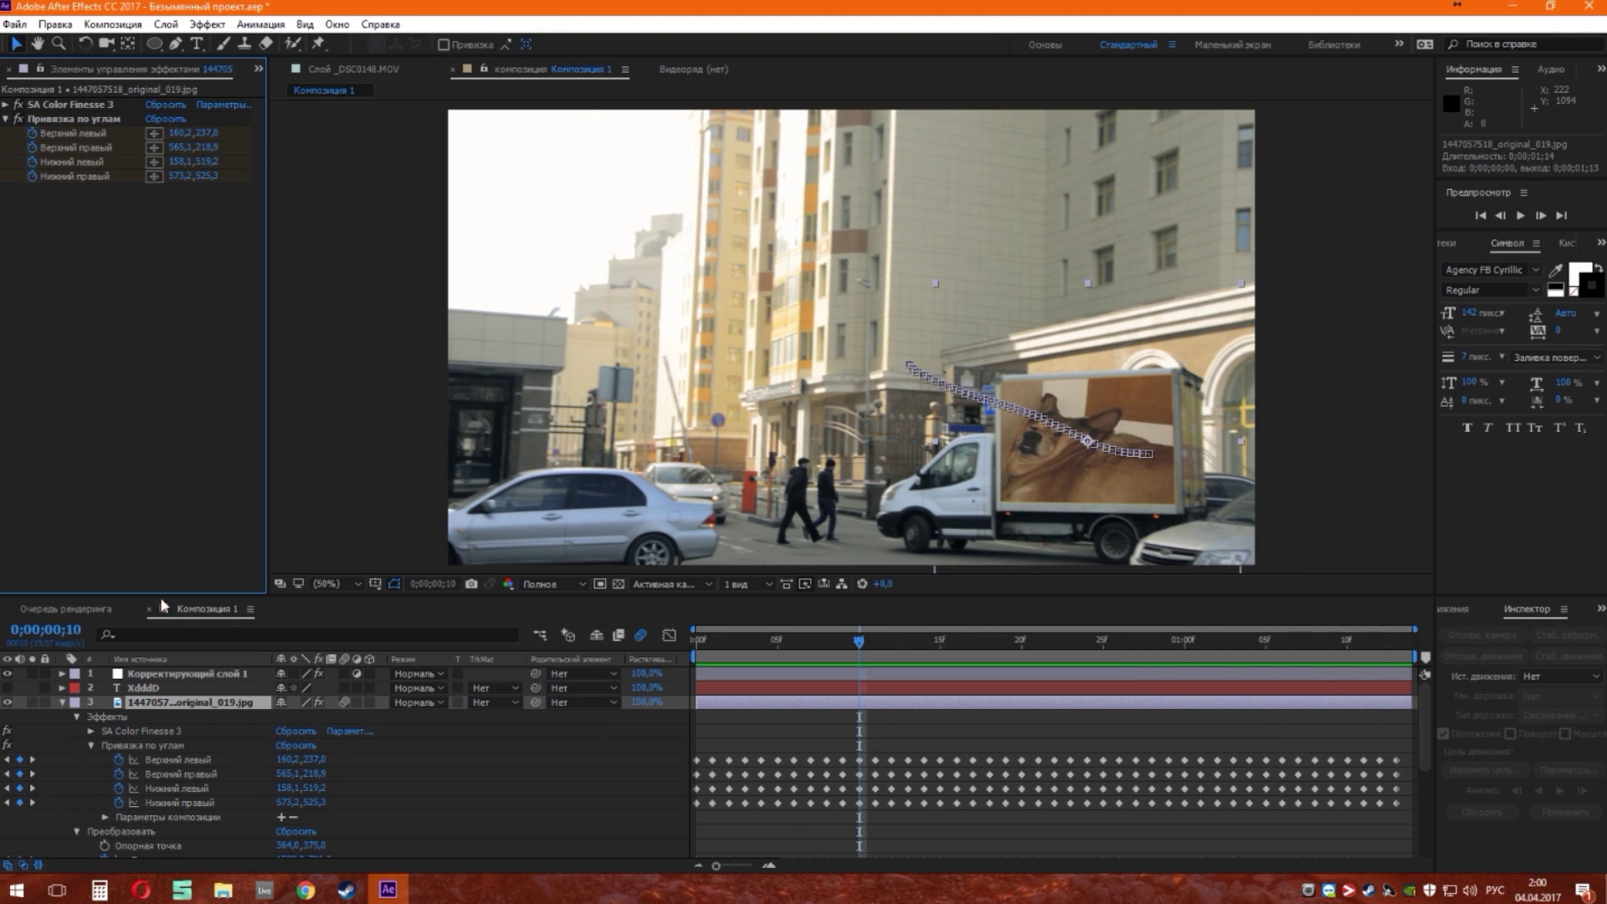
key(.)
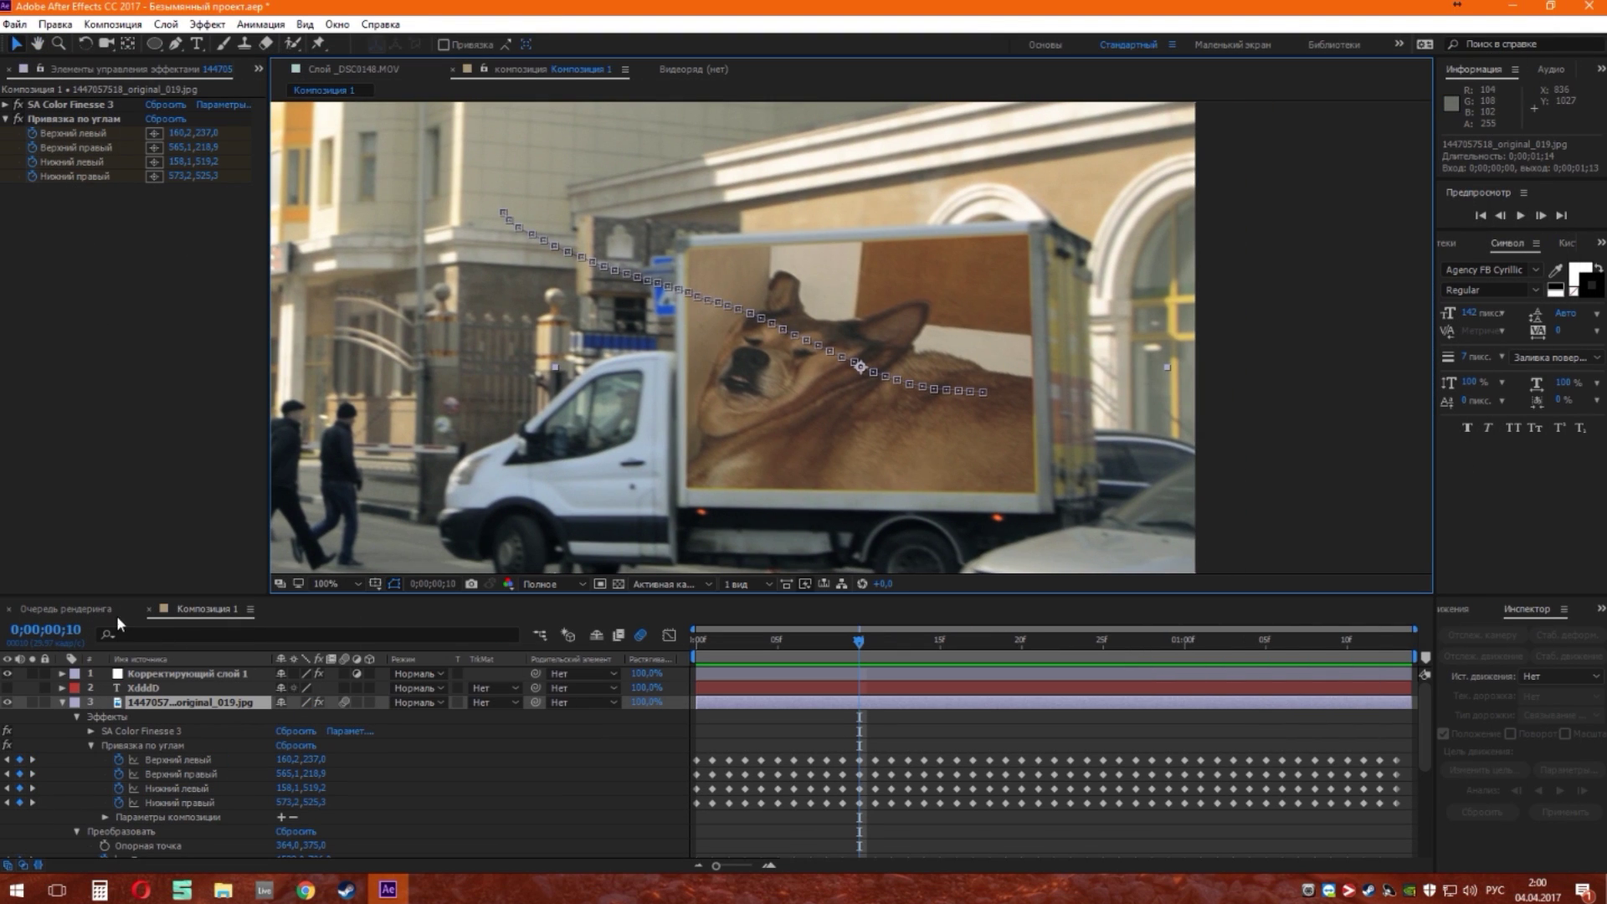
click(159, 744)
mouse_move(687, 249)
mouse_down()
mouse_move(757, 243)
mouse_move(742, 393)
mouse_up()
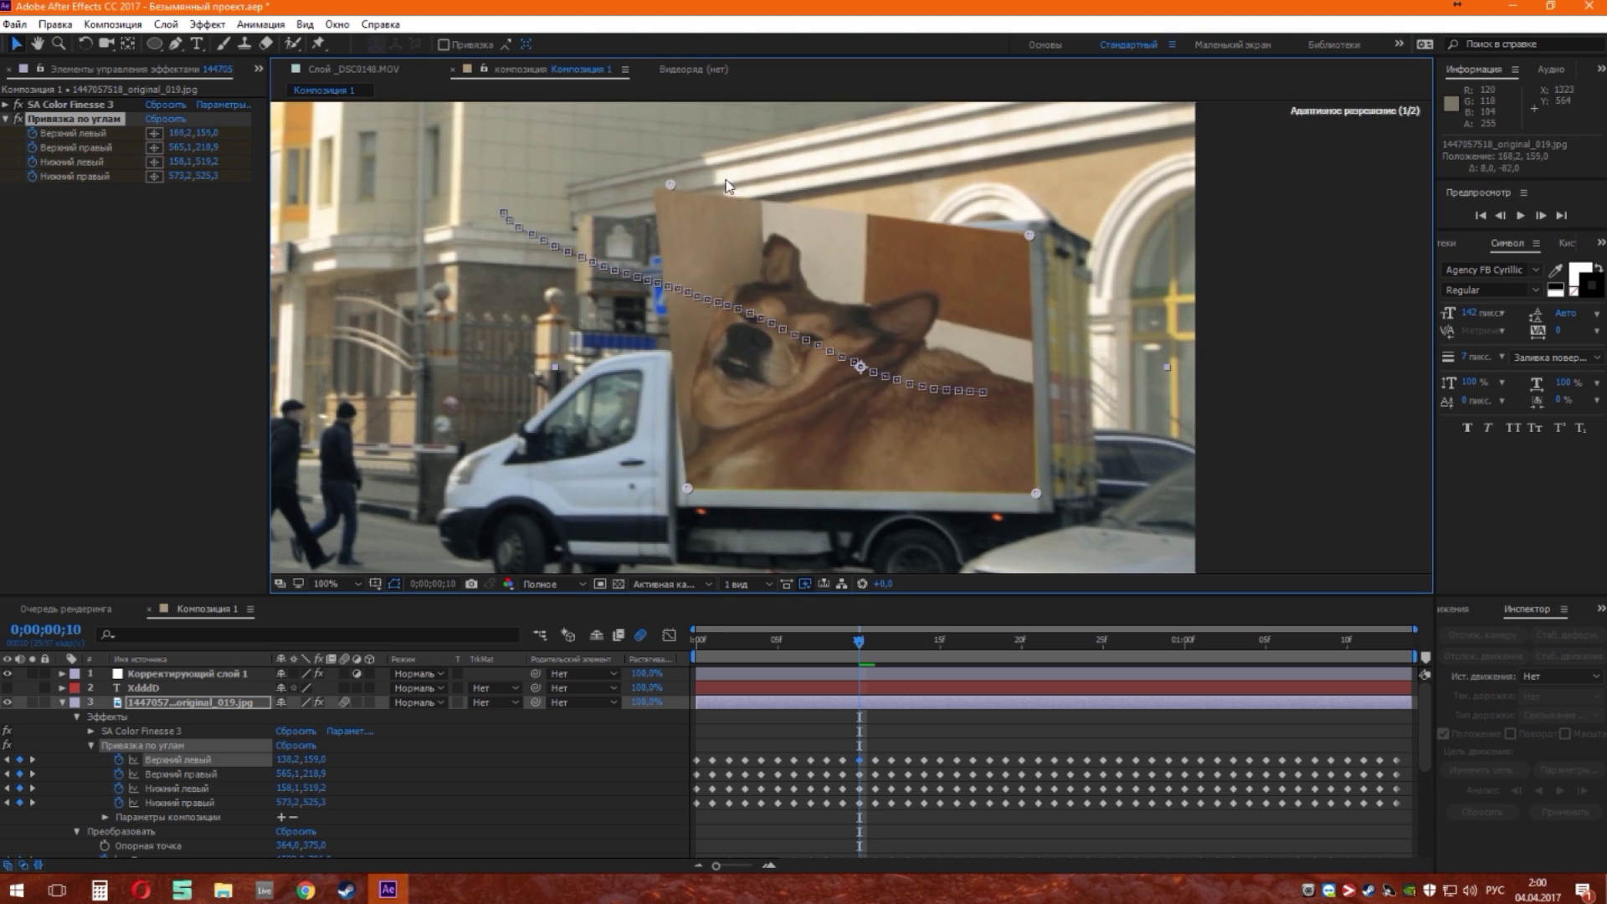
key(ctrl+z)
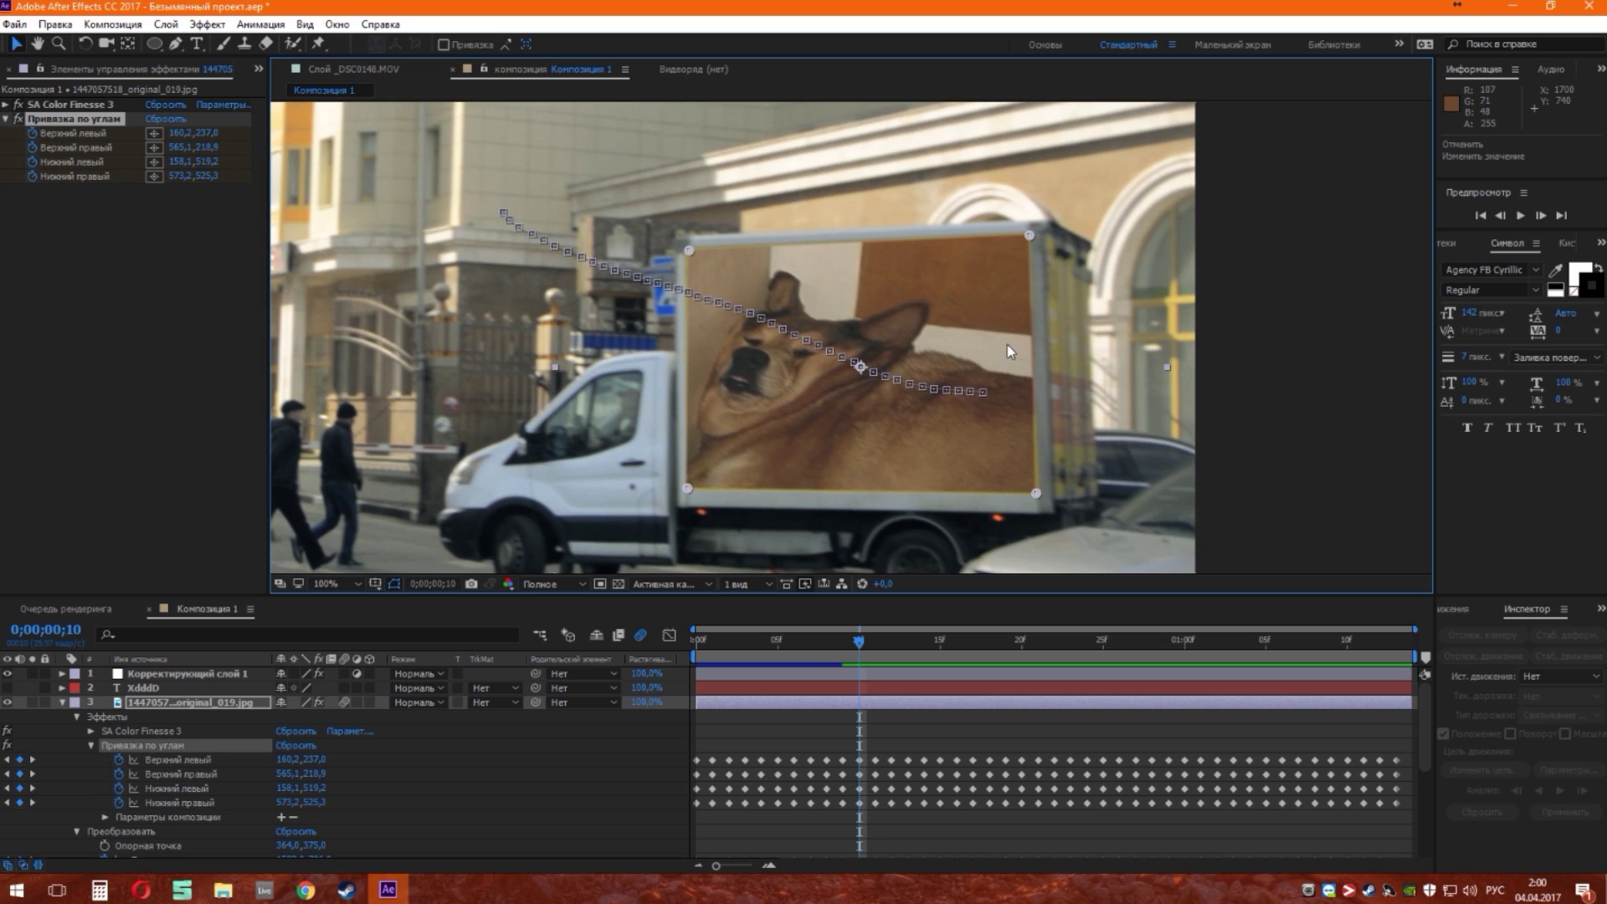
scroll(966, 387, down, 2)
drag(565, 247, 812, 339)
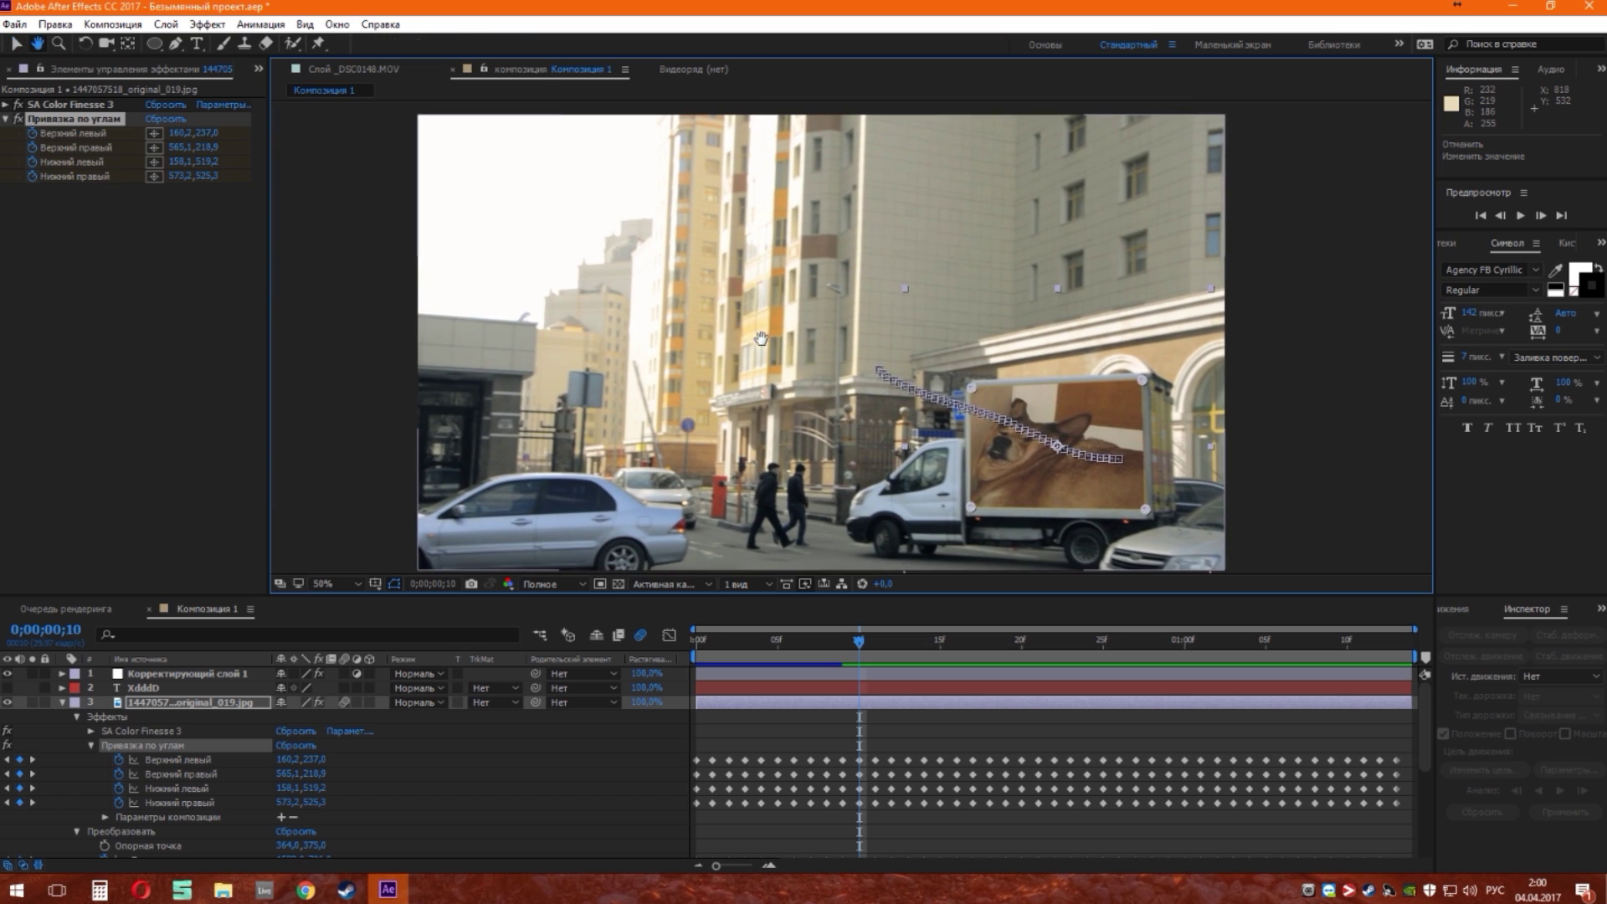